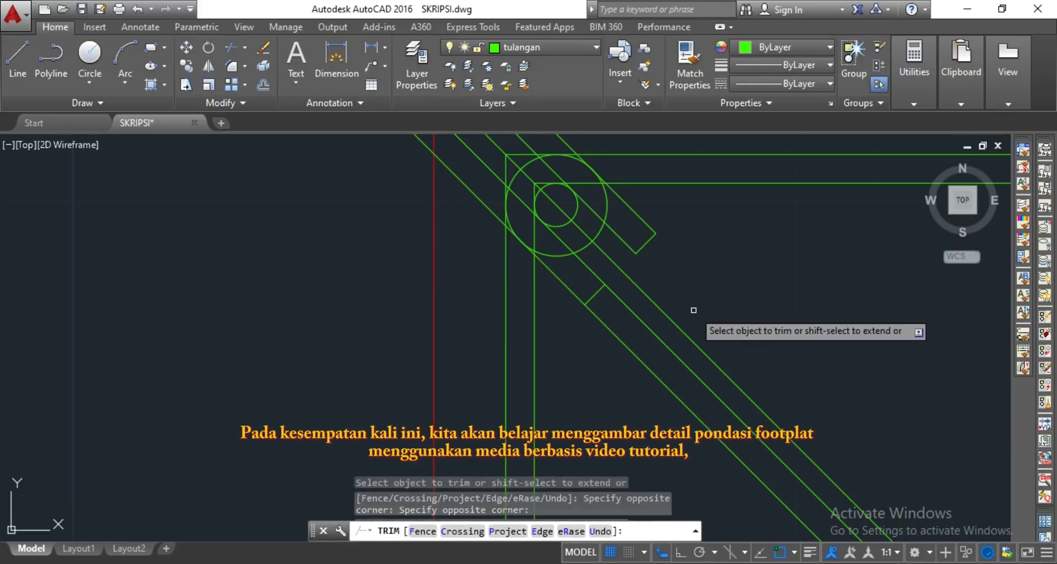
pyautogui.click(695, 314)
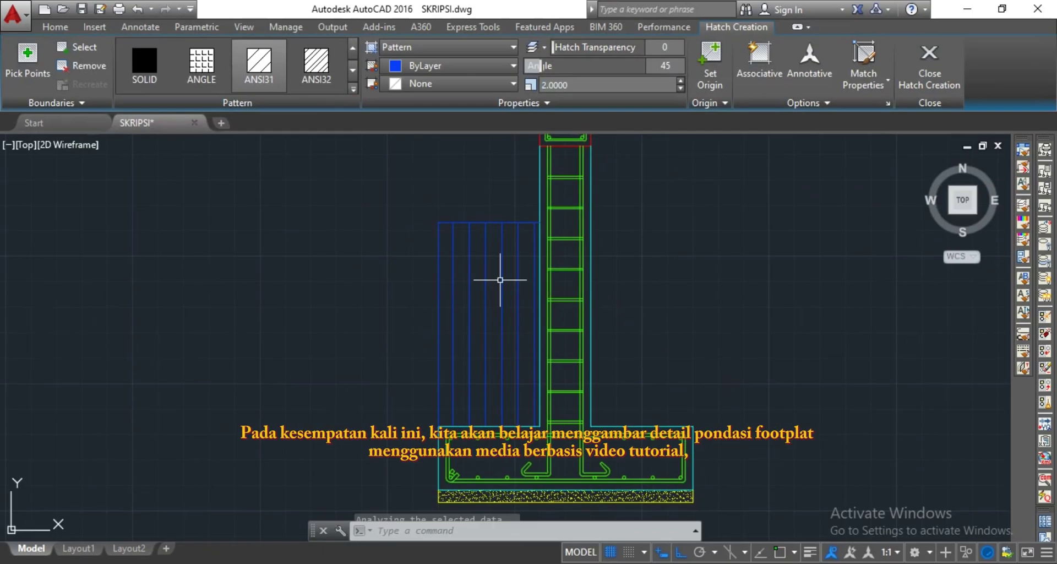
# Finish hatching the ground area beside the foundation column and open the list of layers
pyautogui.press('Escape')
pyautogui.scroll(-2, 508, 261)
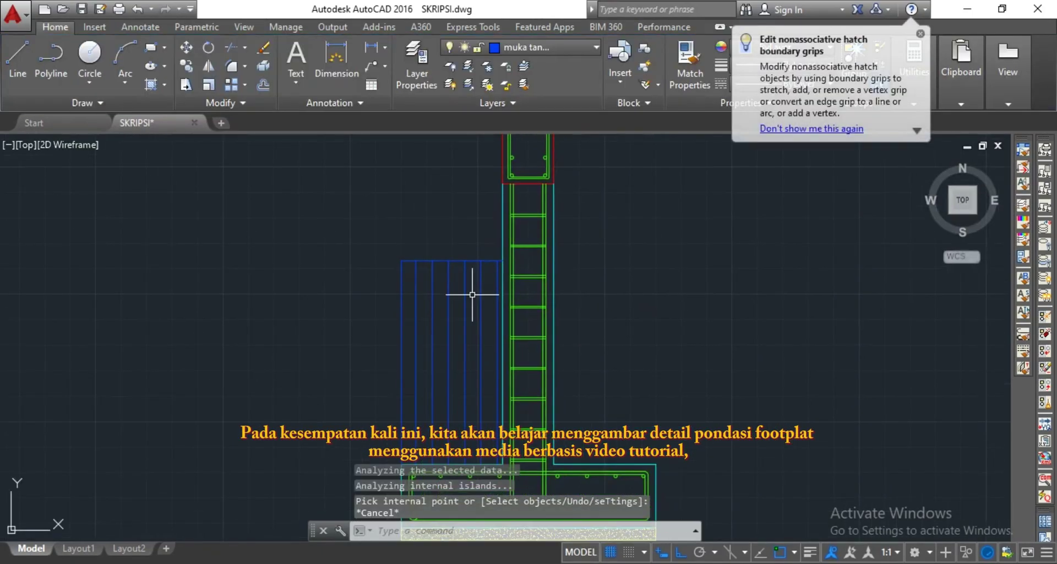
pyautogui.click(555, 48)
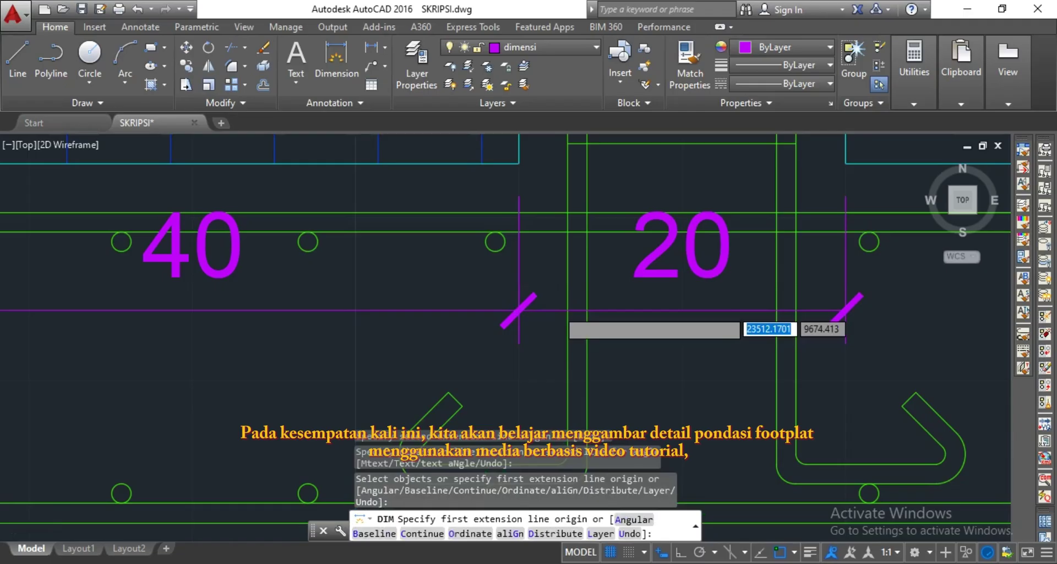
# Start the next horizontal dimension at the column's right edge where it meets the top of the footing
pyautogui.scroll(-2, 220, 397)
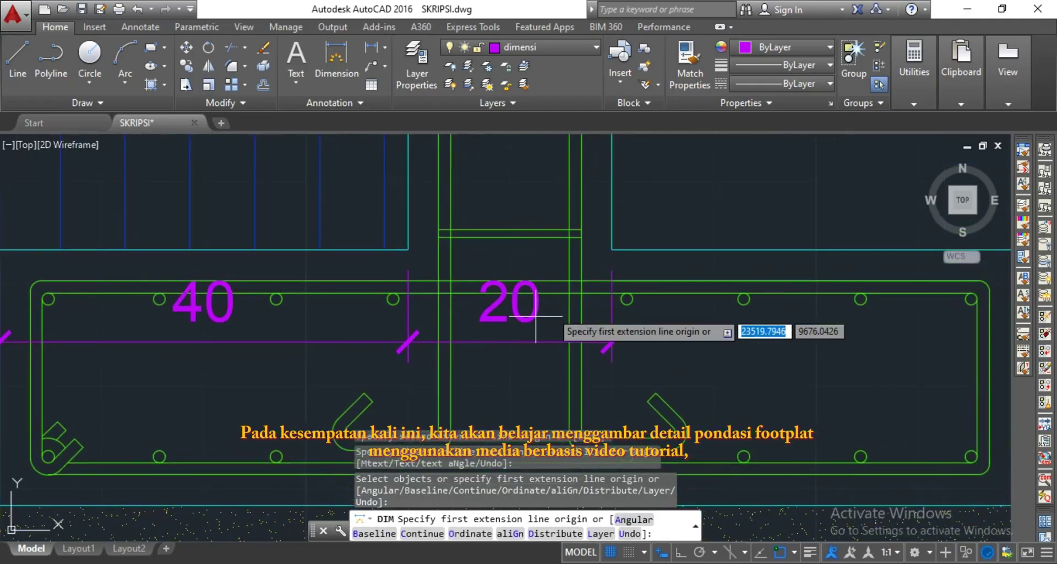
pyautogui.click(618, 248)
pyautogui.scroll(-2, 619, 248)
pyautogui.moveTo(618, 248); pyautogui.dragTo(598, 269, button='middle')
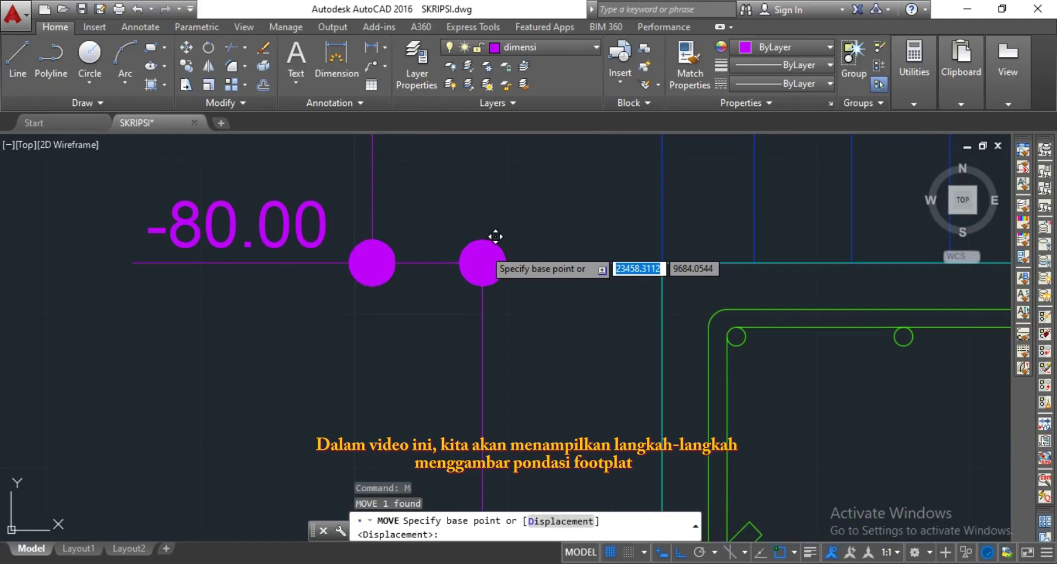
# Move the separate level marker horizontally onto the marker beside the -80.00 elevation
pyautogui.click(484, 240)
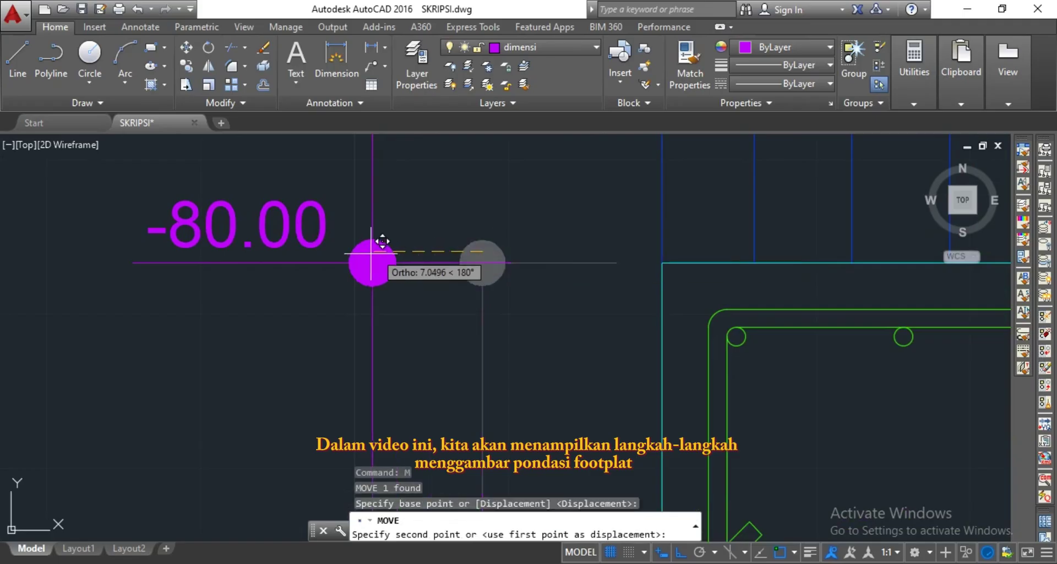
pyautogui.scroll(4, 385, 236)
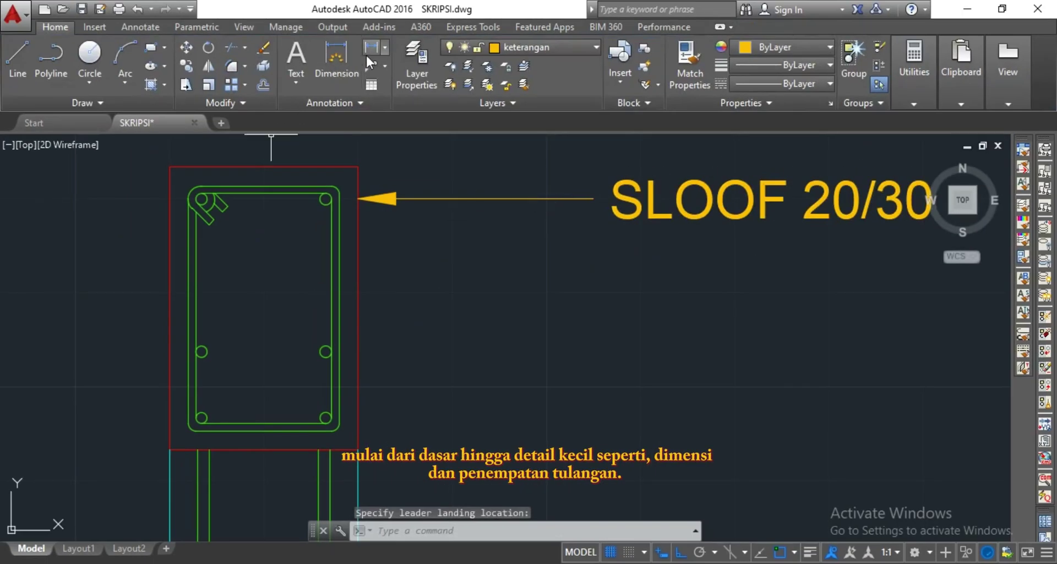
# Start a new leader with its arrowhead at the sloof section, in addition to the SLOOF 20/30 leader
pyautogui.click(369, 65)
pyautogui.scroll(4, 343, 306)
pyautogui.click(341, 300)
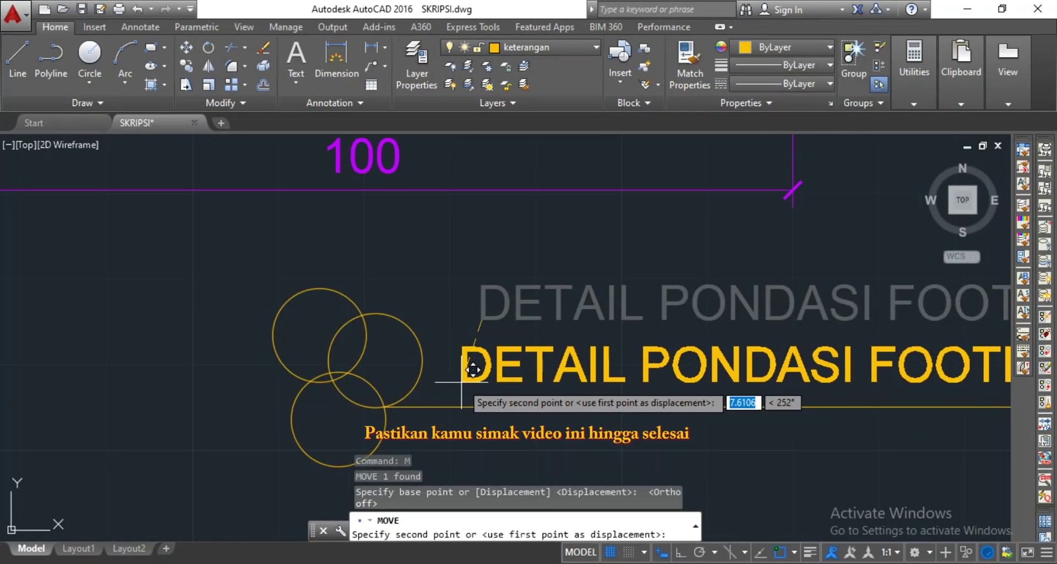
# Finish moving the DETAIL PONDASI FOOTPLAT 100/100 title and start adjusting the right end of its underline
pyautogui.press('Escape')
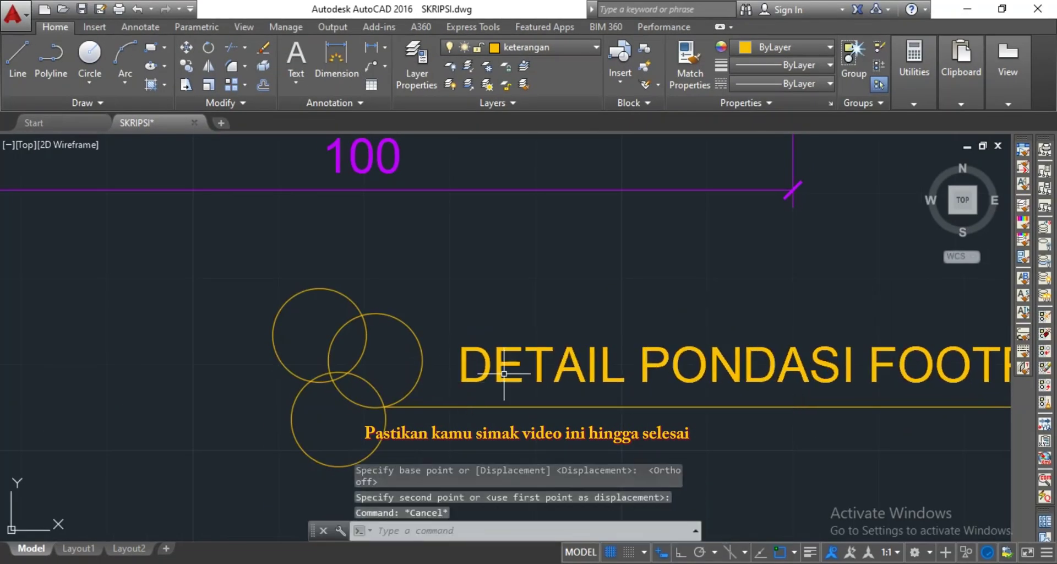
pyautogui.scroll(-5, 504, 373)
pyautogui.click(710, 356)
pyautogui.scroll(2, 718, 352)
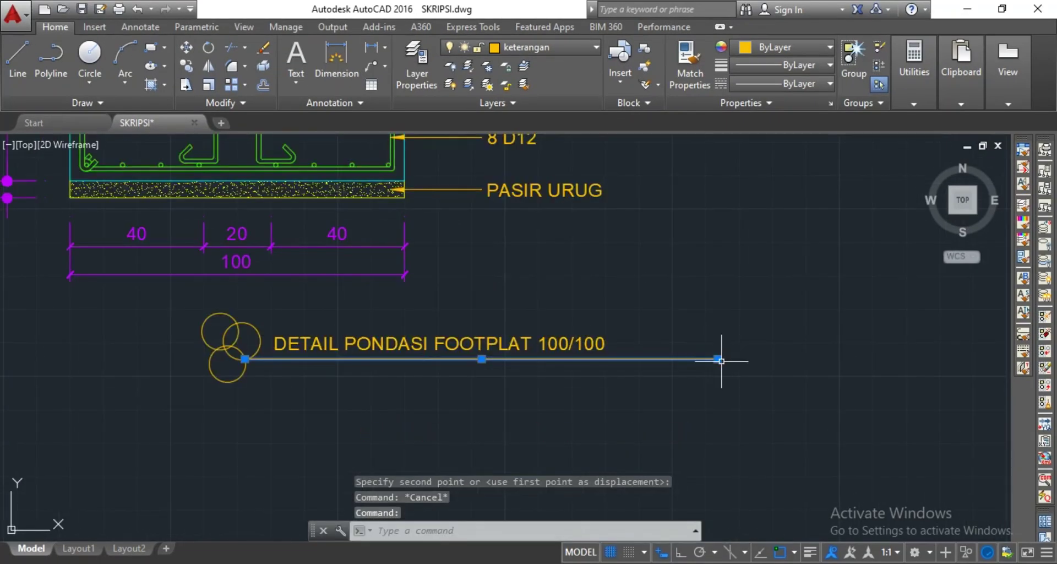
pyautogui.click(721, 361)
pyautogui.press('Escape')
pyautogui.click(717, 359)
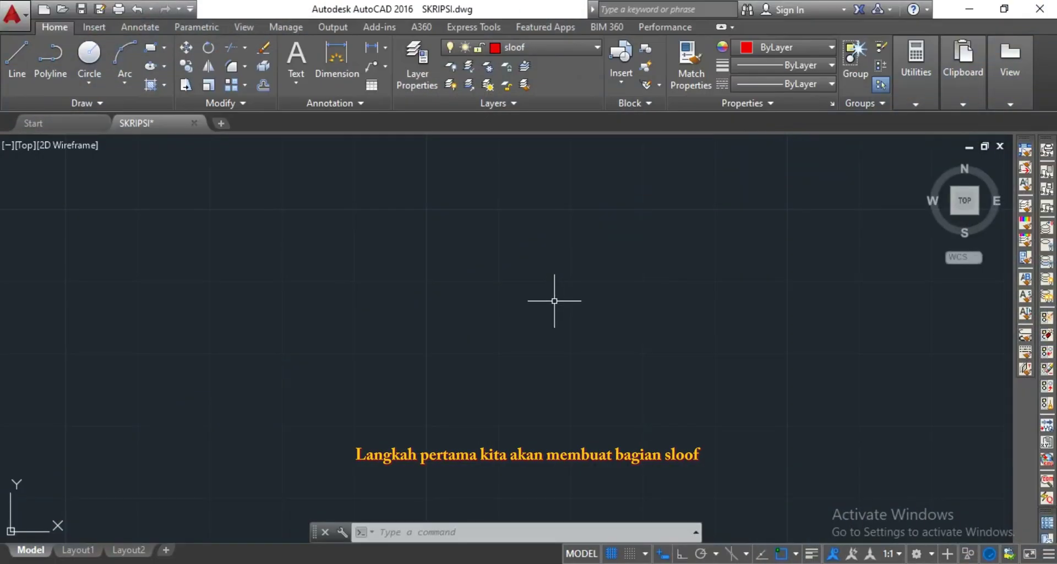
# Draw a rectangle 20 wide and 30 high for the sloof section in an empty area
pyautogui.write('C')
pyautogui.press('Return')
pyautogui.click(585, 264)
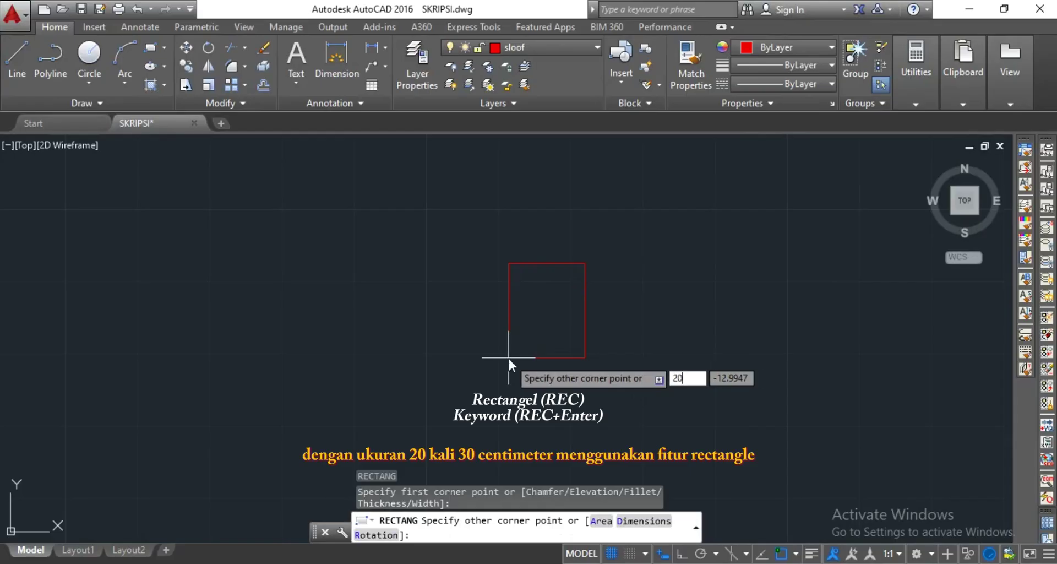
pyautogui.write('20')
pyautogui.press('Tab')
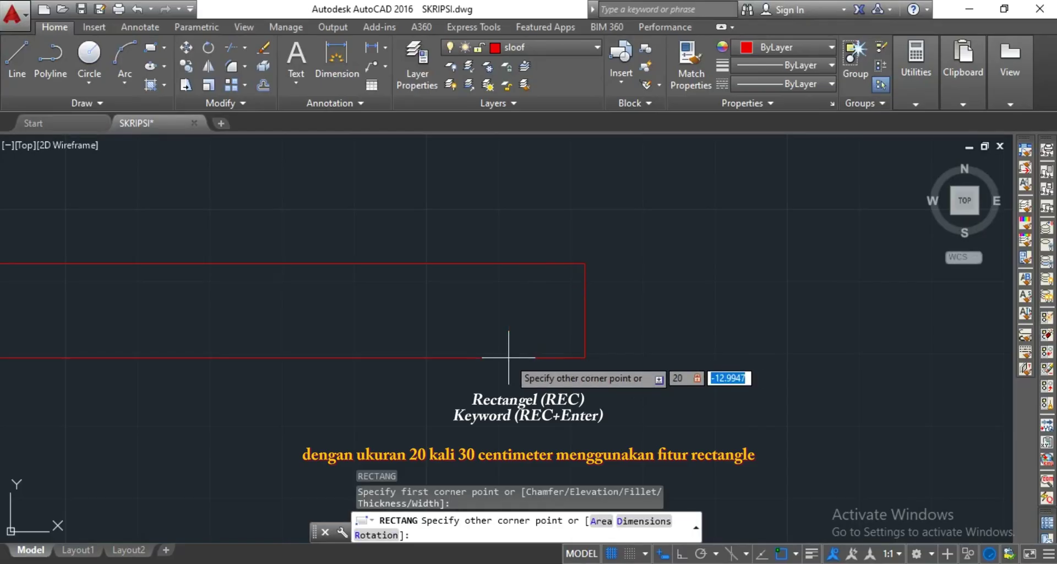
pyautogui.write('30')
pyautogui.press('Return')
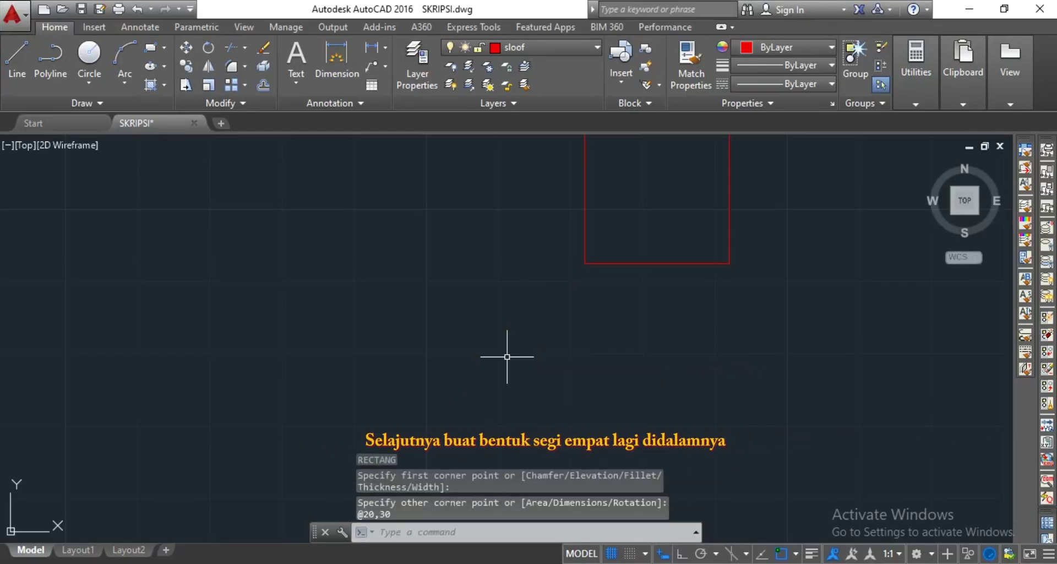
# Offset the sloof rectangle inward by 2 to create the outer line of the stirrup
pyautogui.write('o')
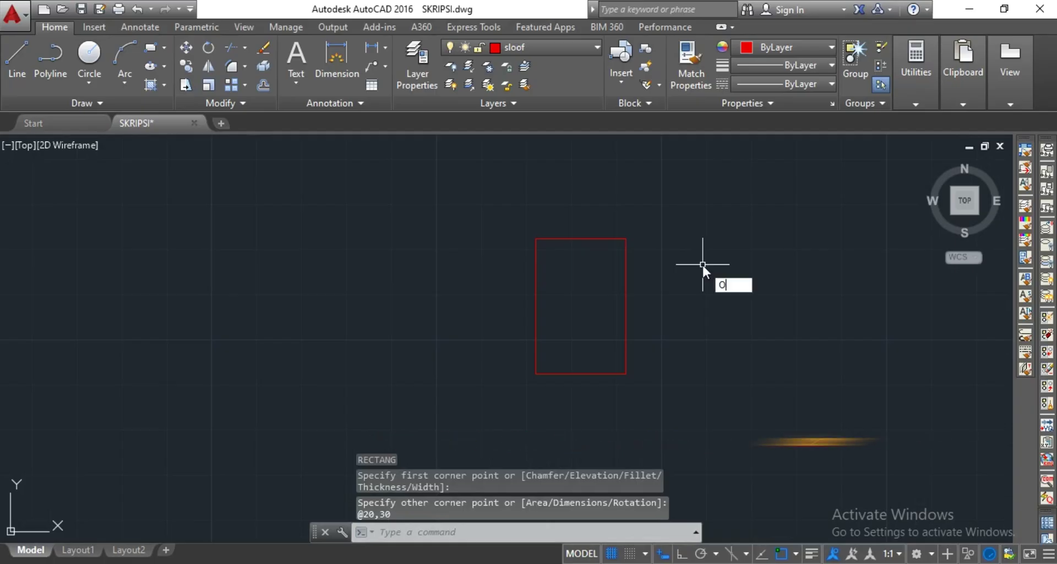
pyautogui.press('Return')
pyautogui.scroll(2, 594, 284)
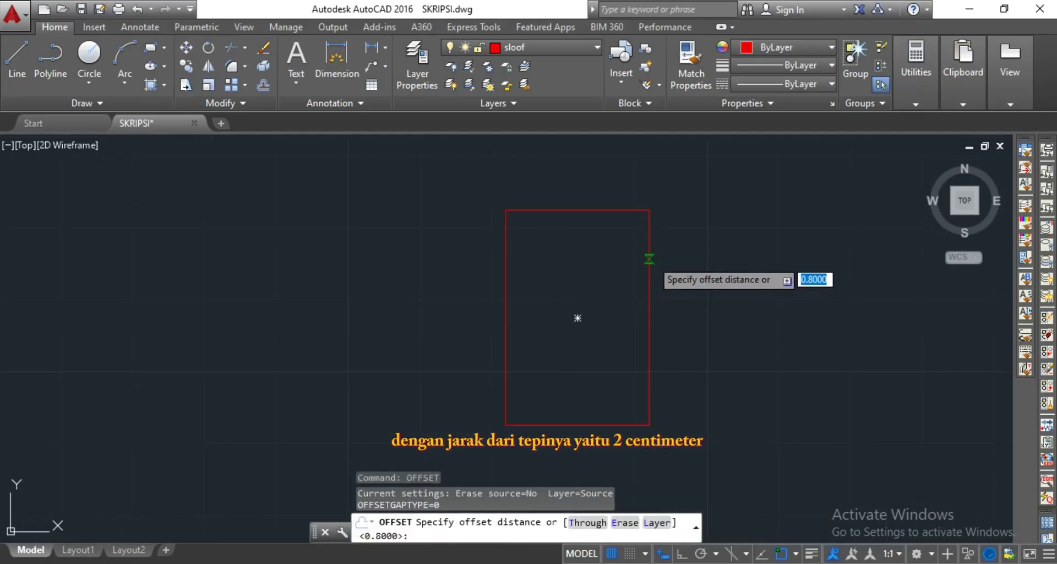
pyautogui.click(569, 272)
pyautogui.click(649, 238)
pyautogui.click(585, 251)
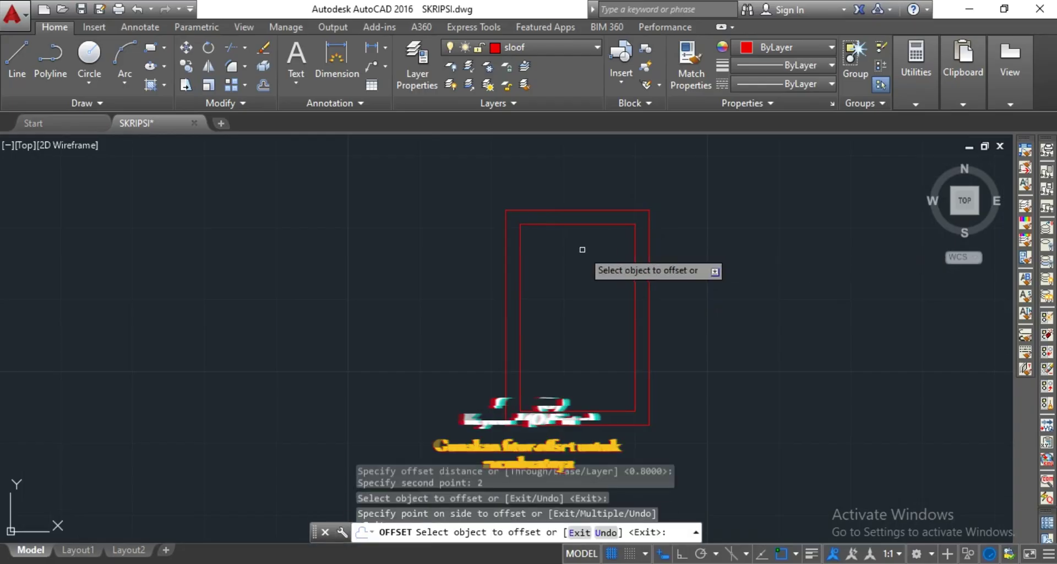
pyautogui.press('Escape')
# Offset the inner rectangle inward by 0.8 to create the stirrup's thickness
pyautogui.write('o')
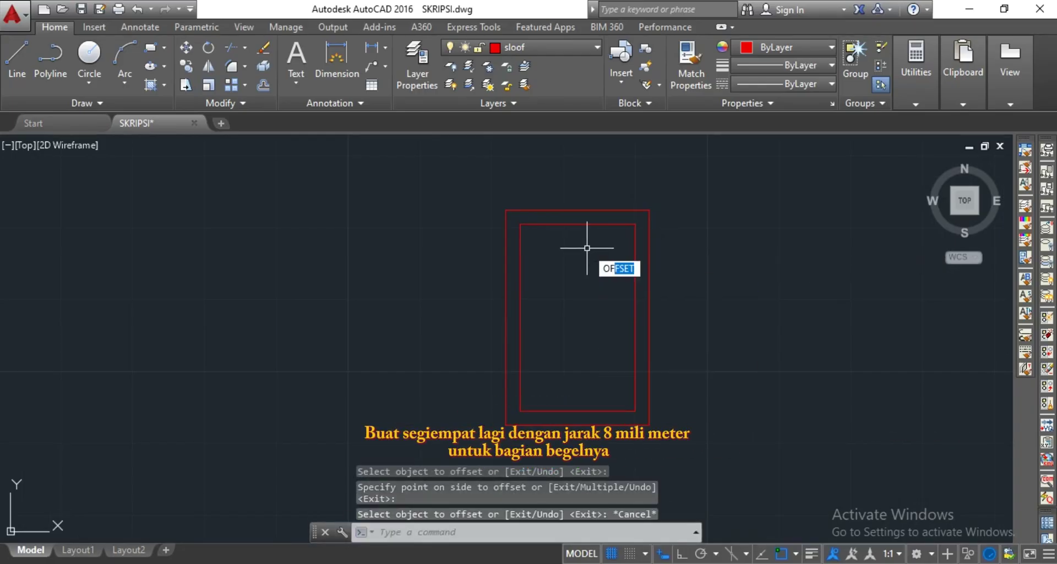
pyautogui.press('Return')
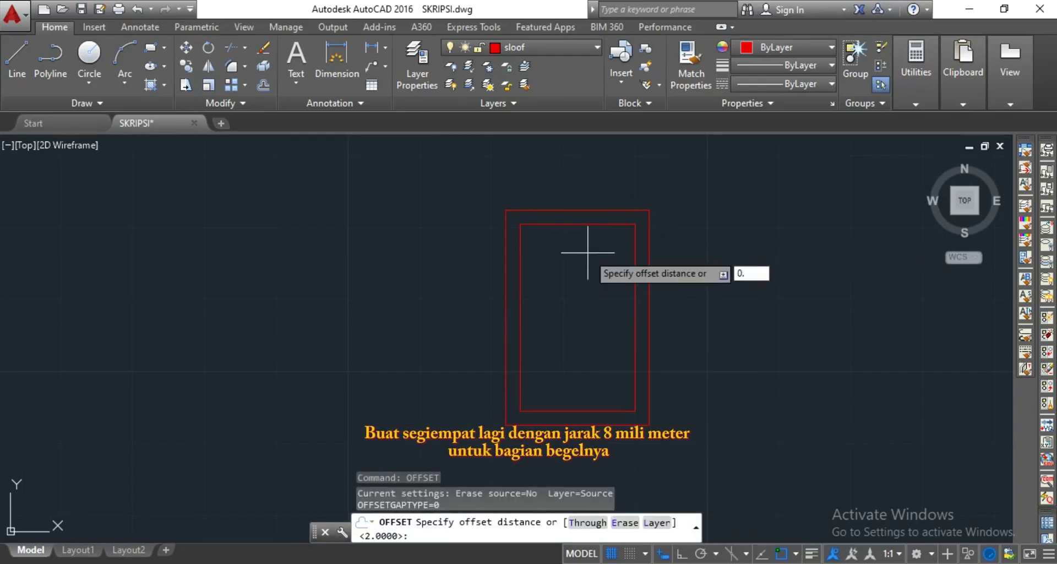
pyautogui.press('Return')
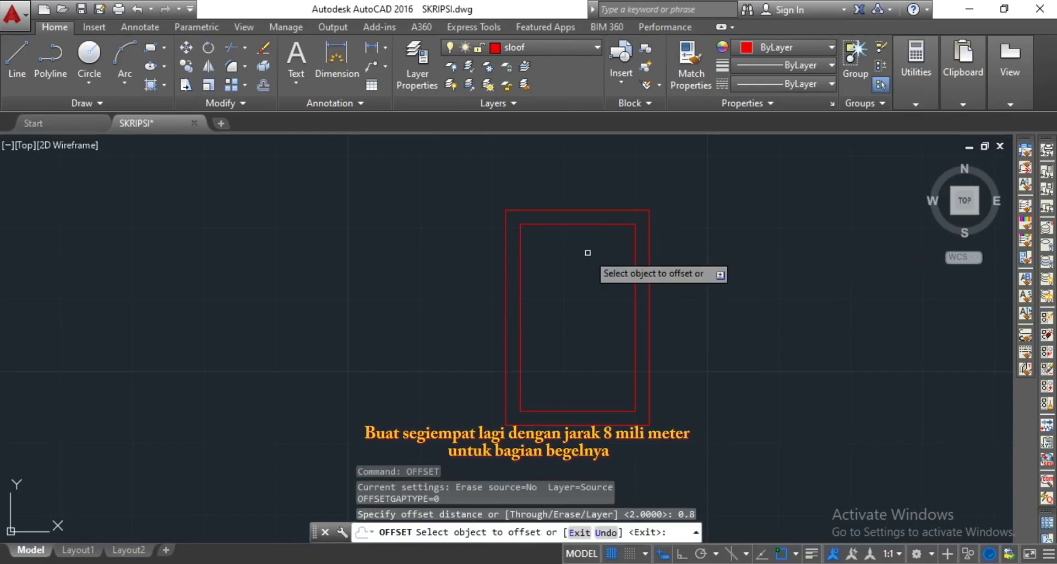
pyautogui.click(635, 237)
pyautogui.click(608, 253)
pyautogui.press('Escape')
# Assign the two inner stirrup rectangles to the tulangan layer
pyautogui.click(613, 217)
pyautogui.click(588, 243)
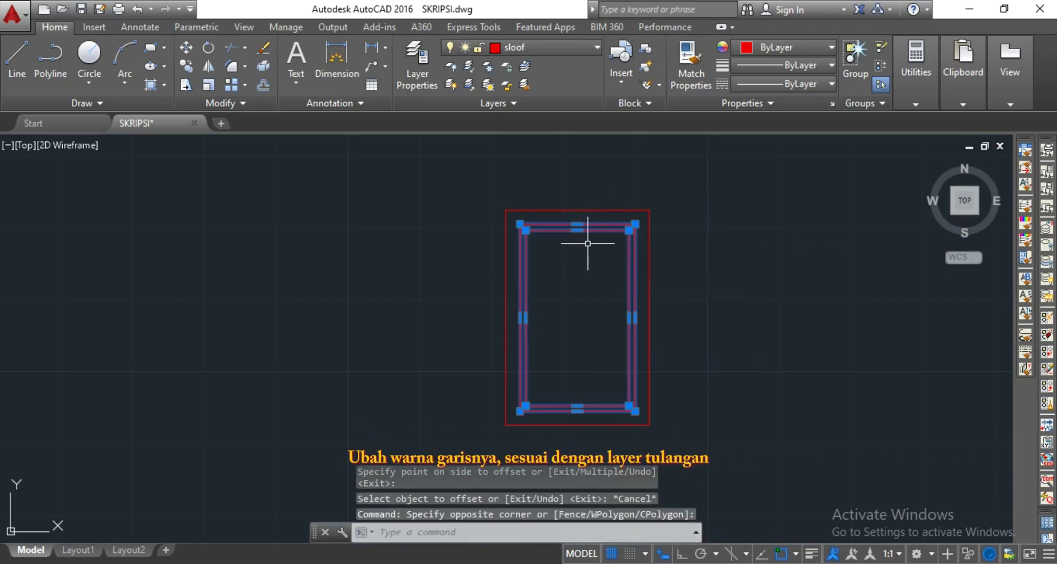
pyautogui.click(579, 45)
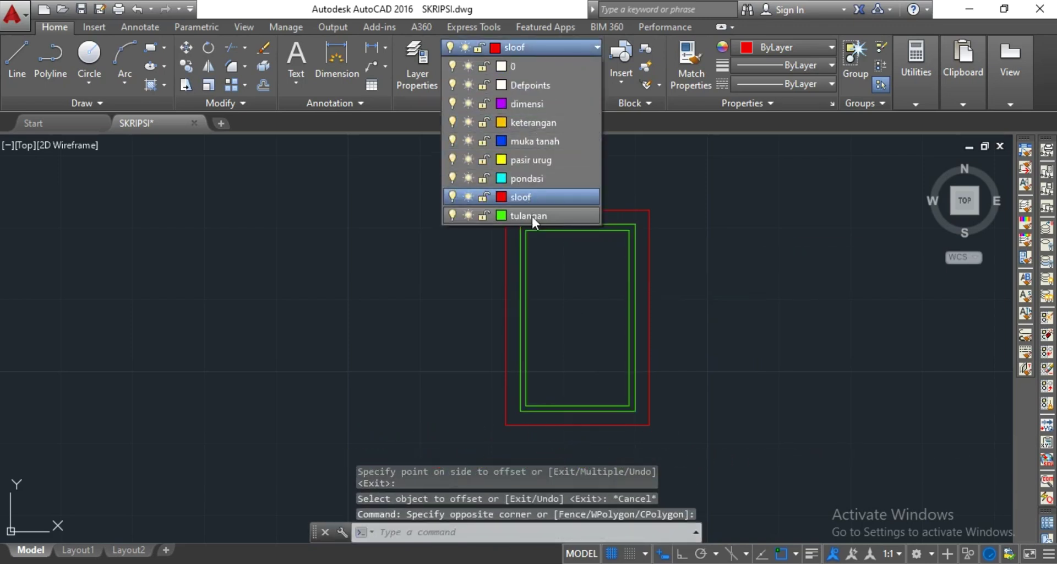
pyautogui.click(531, 216)
pyautogui.press('Escape')
# Make tulangan the current layer for drawing the sloof's main reinforcement
pyautogui.scroll(2, 578, 265)
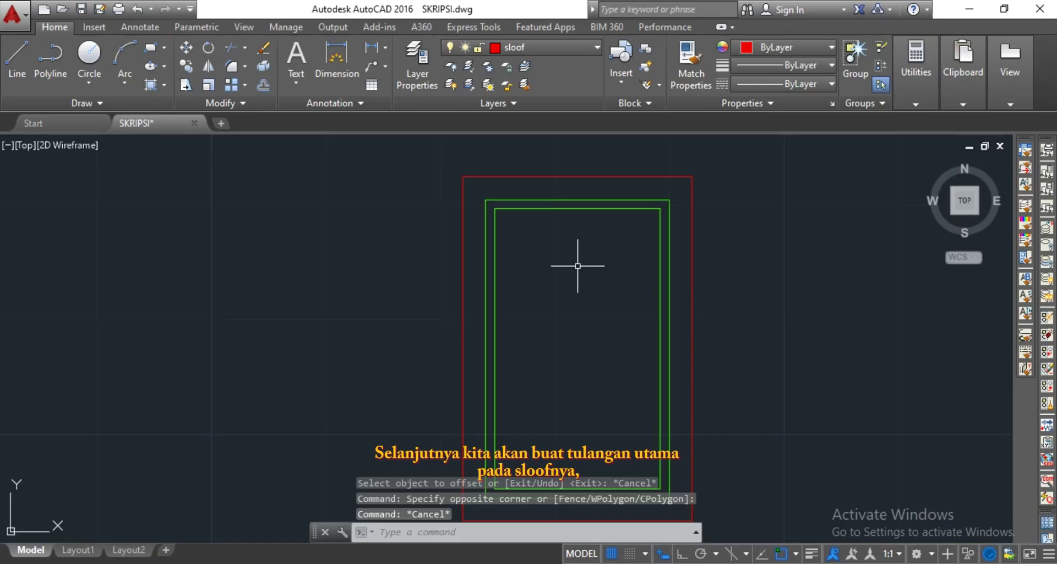
pyautogui.scroll(-2, 577, 266)
pyautogui.scroll(2, 565, 240)
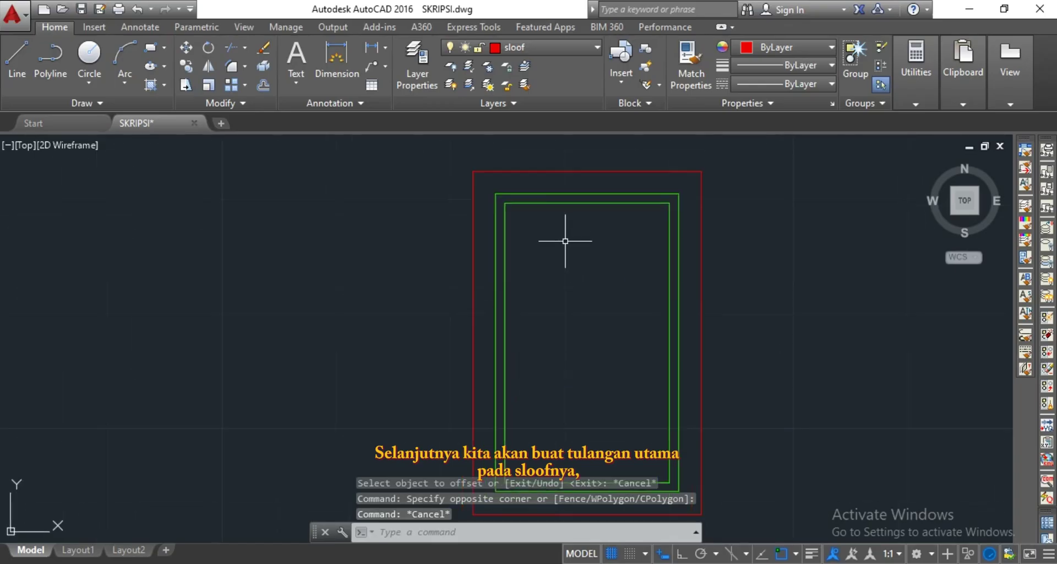
pyautogui.click(560, 44)
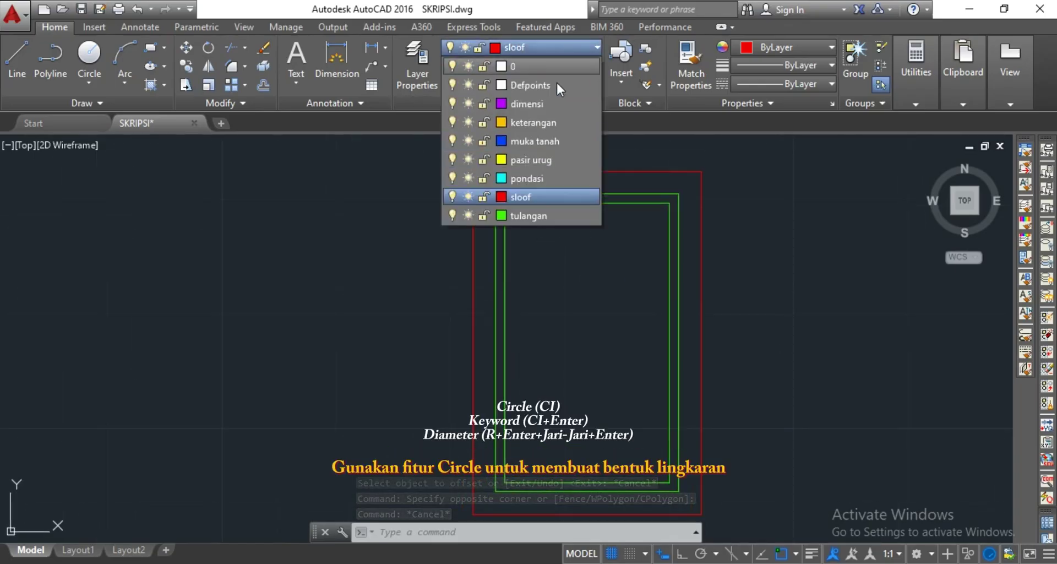
pyautogui.click(544, 216)
# Draw a main reinforcement bar as a circle of radius 0.6 inside the upper part of the stirrup
pyautogui.scroll(3, 572, 242)
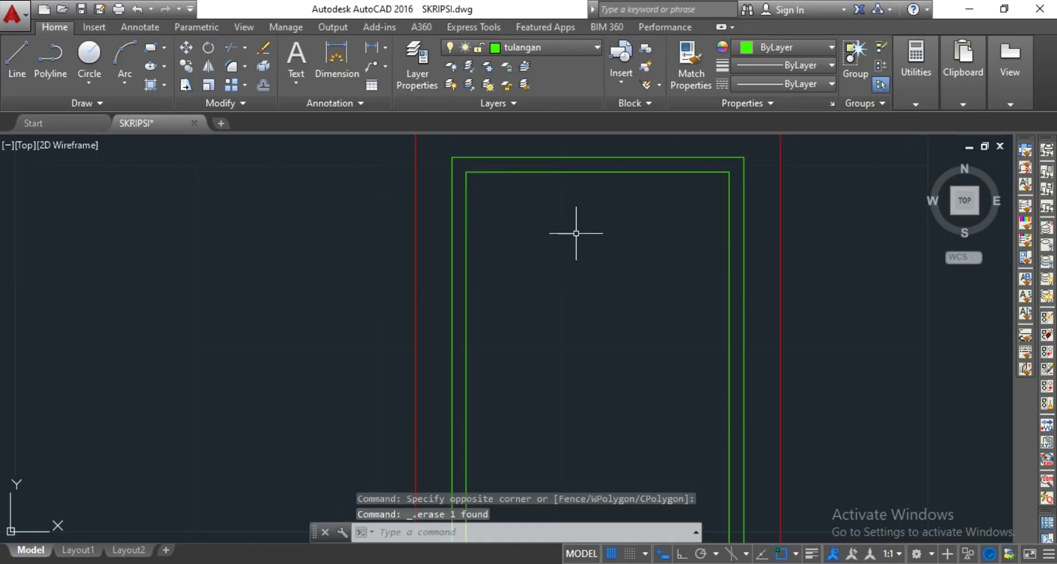
pyautogui.write('c')
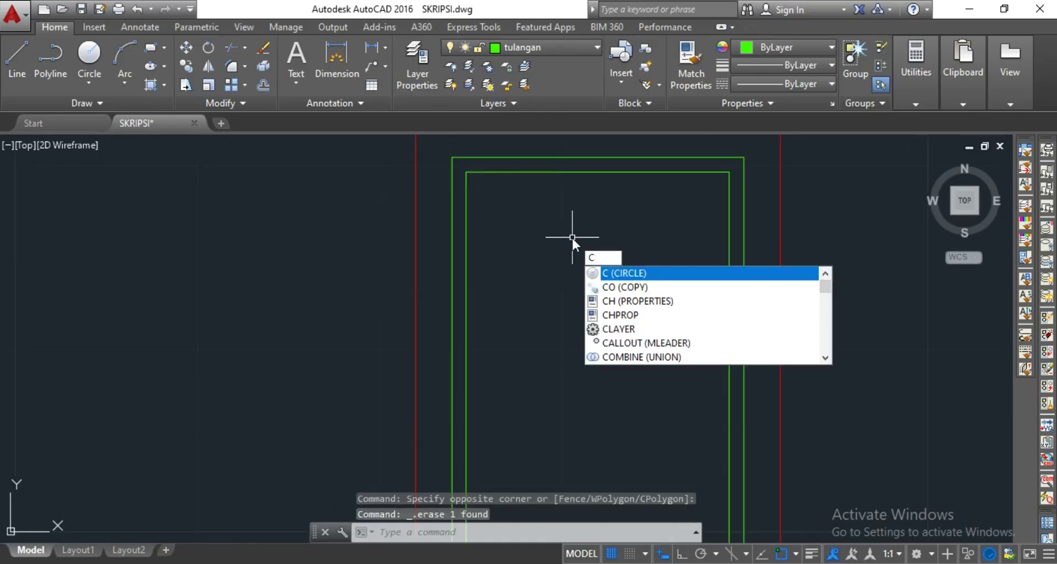
pyautogui.press('Return')
pyautogui.click(576, 235)
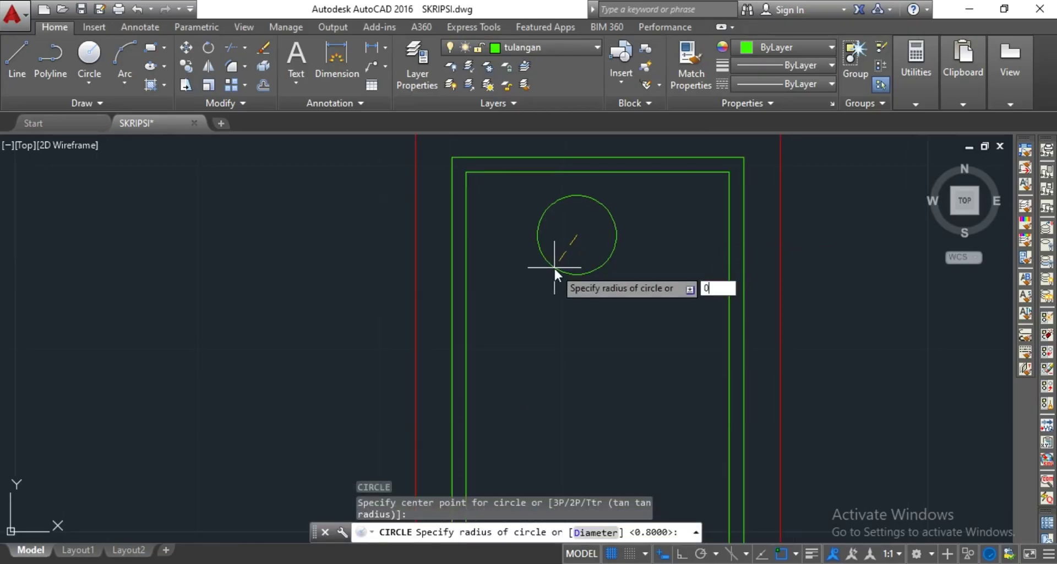
pyautogui.press('Return')
# Move the bar circle by its left quadrant onto the left inner line of the stirrup
pyautogui.moveTo(605, 203); pyautogui.dragTo(546, 265)
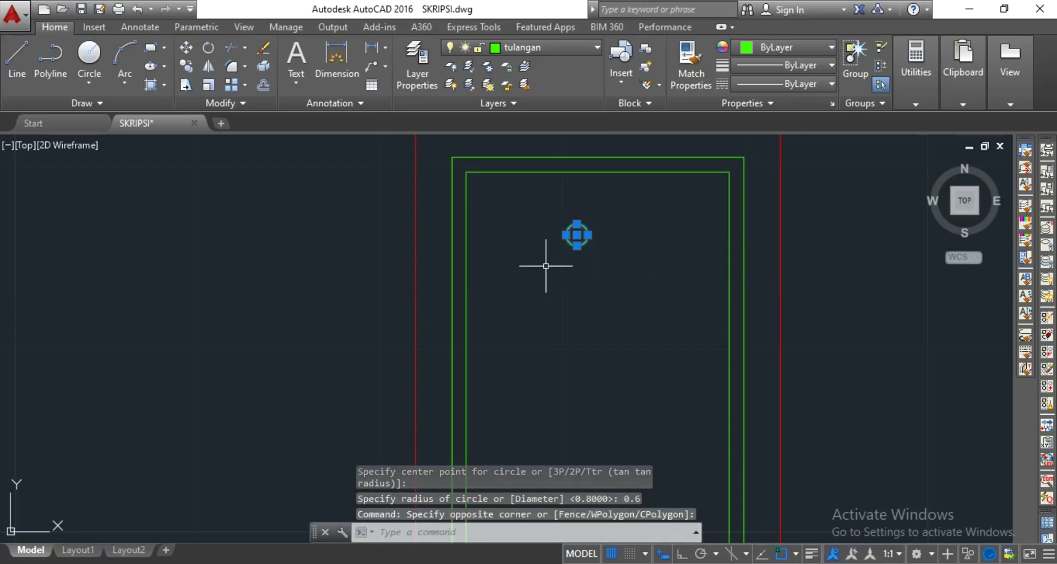
pyautogui.write('m')
pyautogui.press('Return')
pyautogui.click(566, 235)
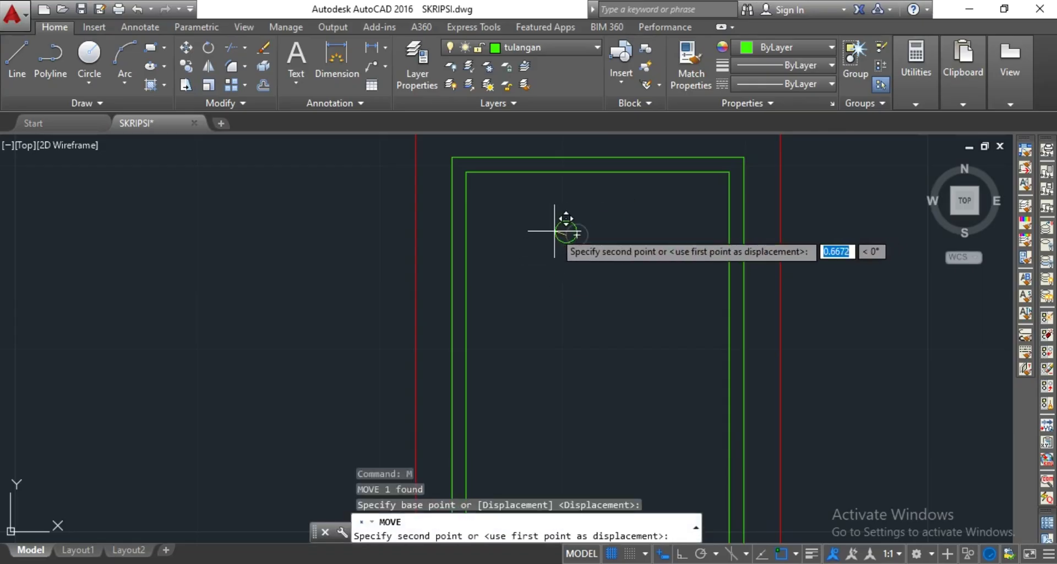
pyautogui.click(466, 235)
pyautogui.press('Escape')
# Move the bar circle up by its top quadrant to touch the upper inner line of the stirrup
pyautogui.click(495, 215)
pyautogui.click(483, 229)
pyautogui.press('Return')
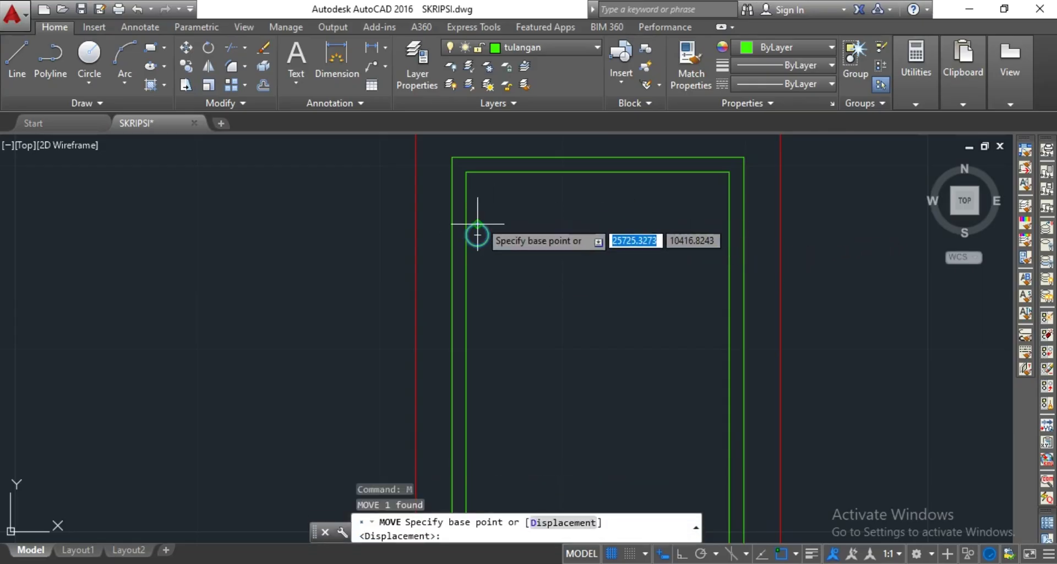
pyautogui.click(477, 224)
pyautogui.click(478, 172)
pyautogui.press('Escape')
# Draw a larger circle concentric with the bar, with its radius reaching the stirrup's outer left line
pyautogui.scroll(3, 485, 172)
pyautogui.moveTo(509, 184); pyautogui.dragTo(570, 250, button='middle')
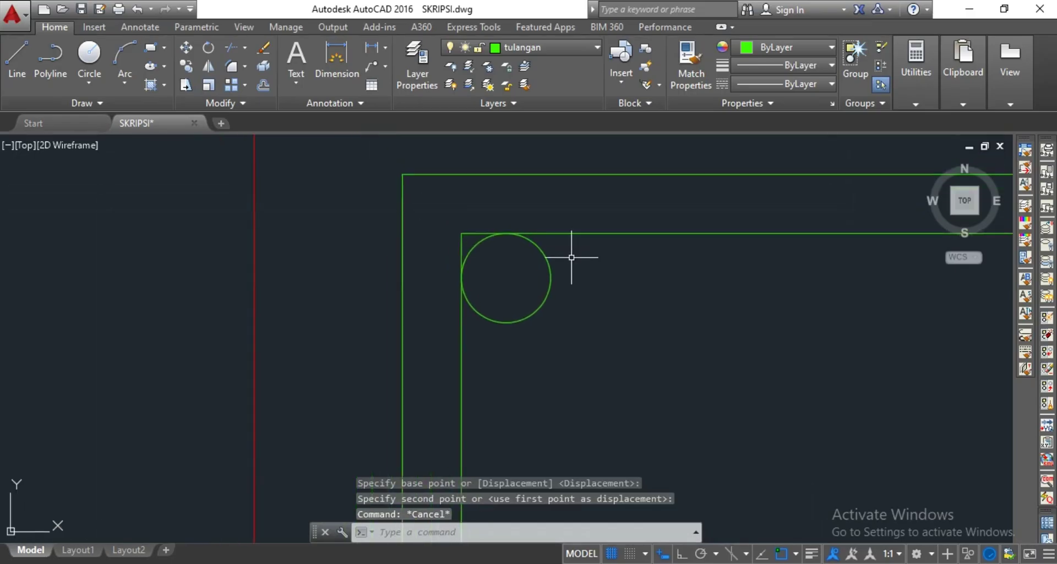
pyautogui.write('c')
pyautogui.press('Return')
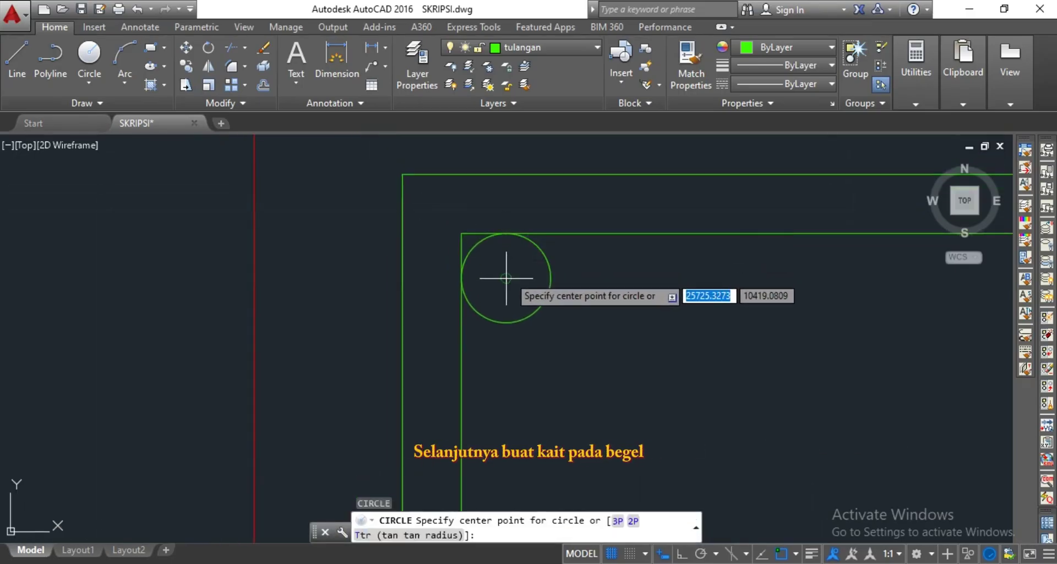
pyautogui.click(506, 278)
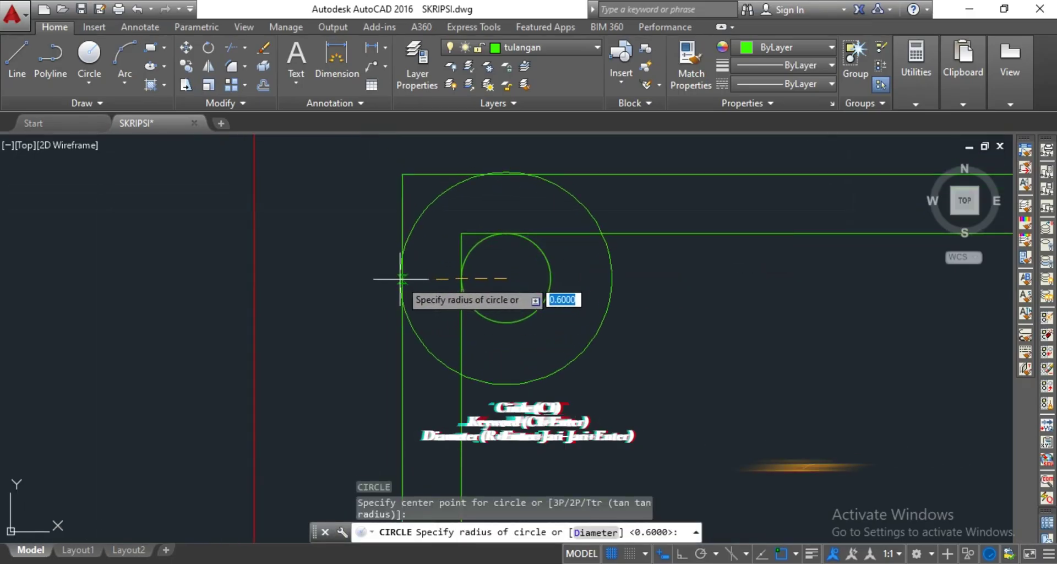
pyautogui.press('Escape')
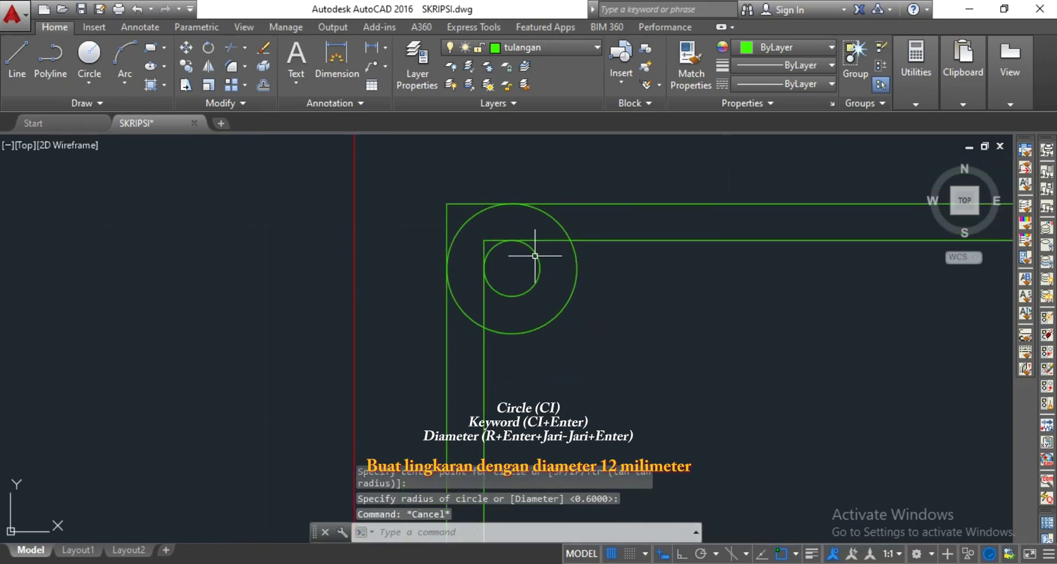
# Draw a diagonal construction line through the outer and inner upper-left corners of the stirrup
pyautogui.scroll(-2, 496, 263)
pyautogui.write('xl')
pyautogui.press('Return')
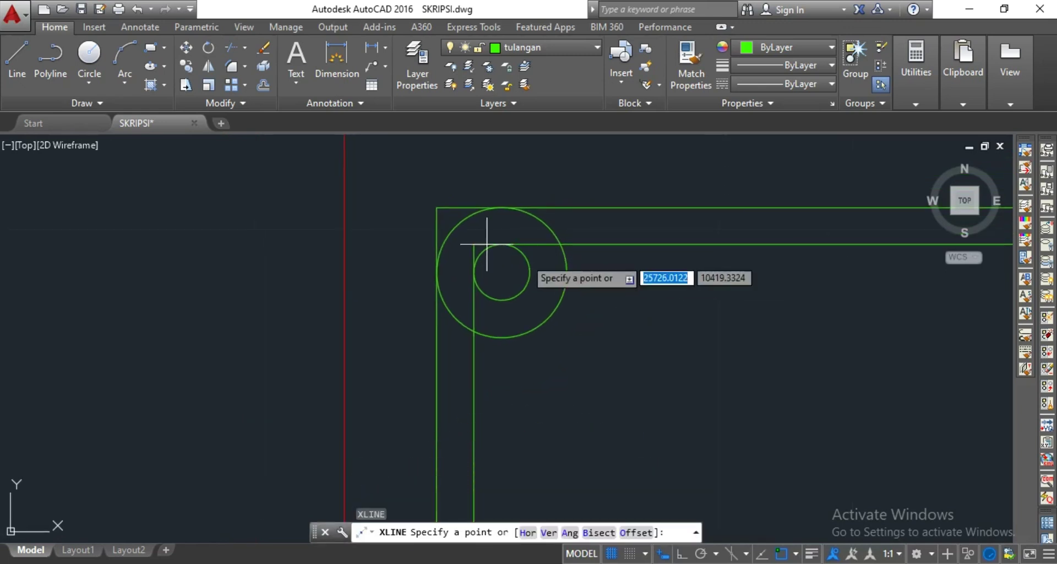
pyautogui.click(436, 207)
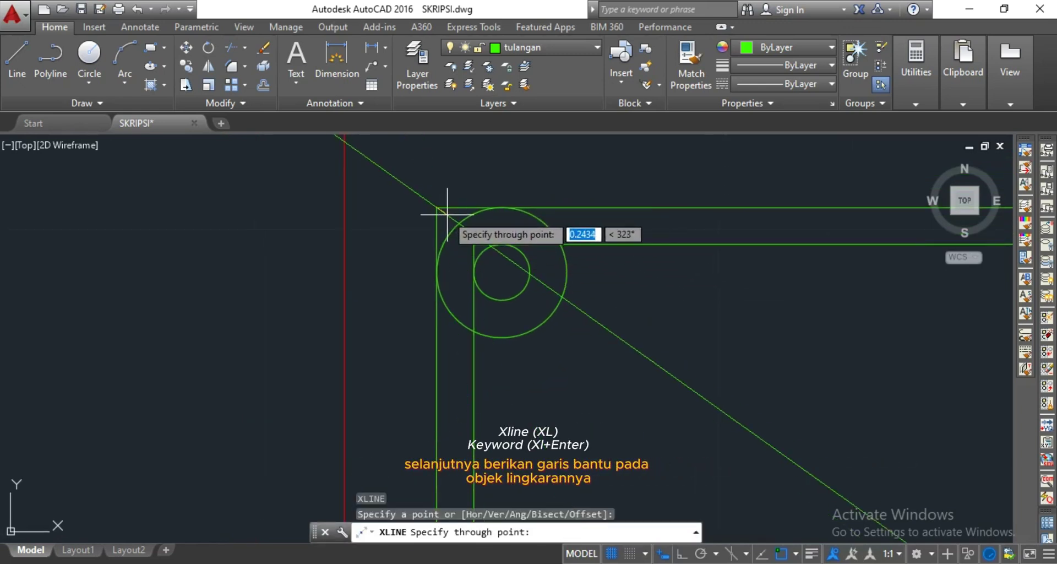
pyautogui.click(473, 244)
pyautogui.press('Escape')
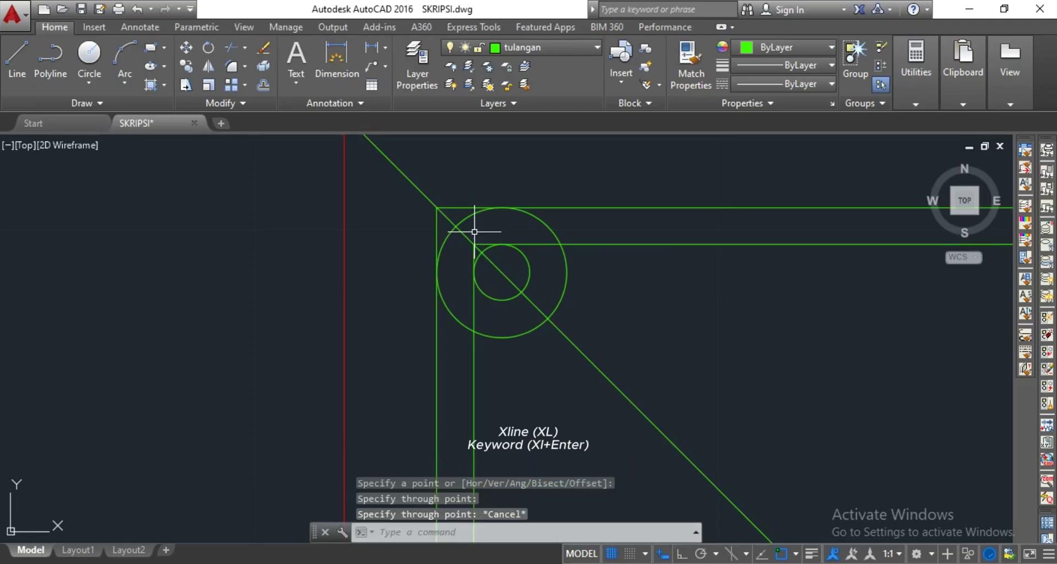
# Offset the diagonal construction line by 0.6 to both sides, tangent to the small bar circle
pyautogui.click(474, 232)
pyautogui.click(471, 235)
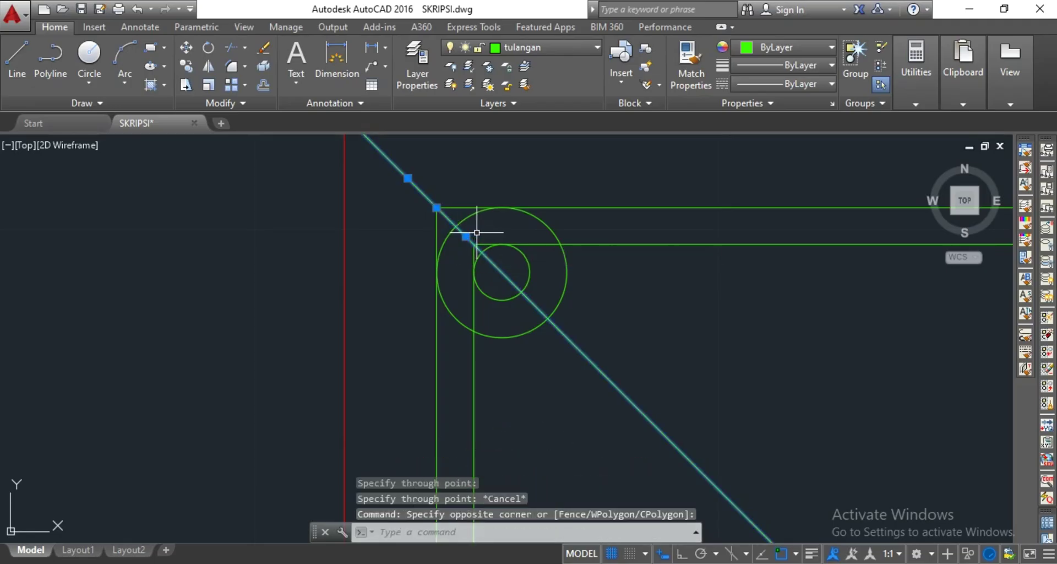
pyautogui.write('OF')
pyautogui.press('Return')
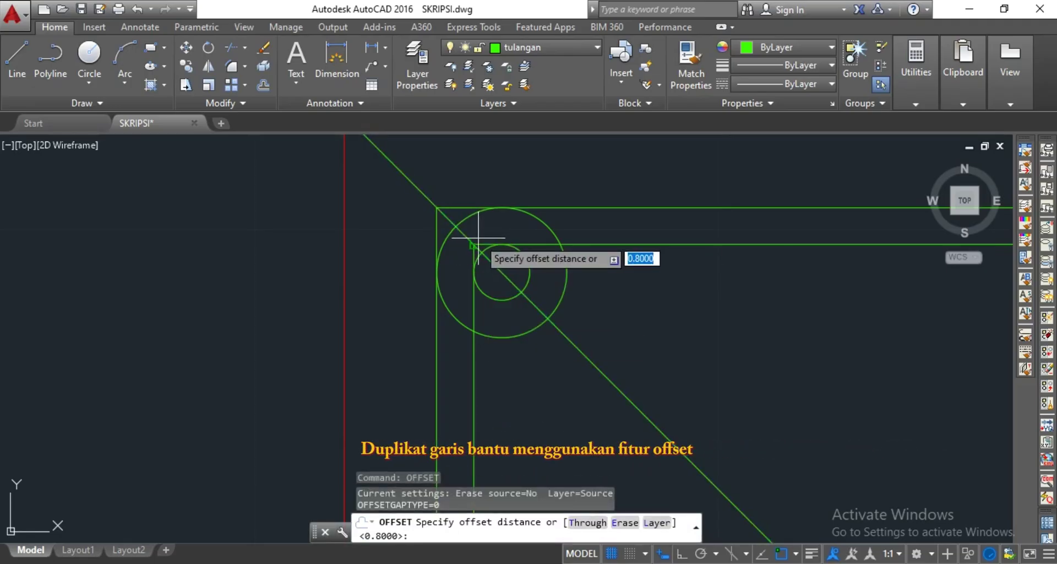
pyautogui.write('0.6')
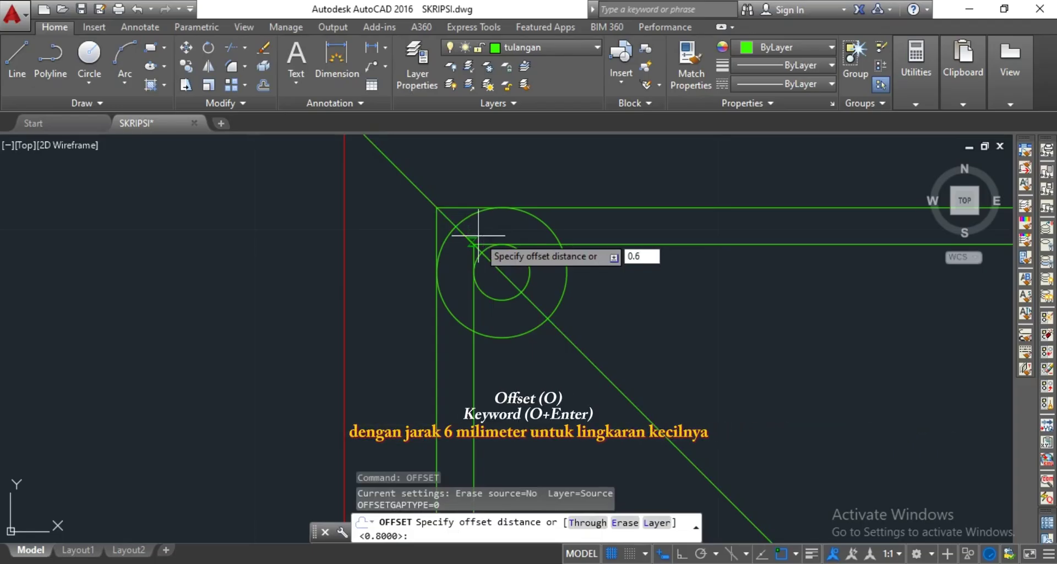
pyautogui.press('Return')
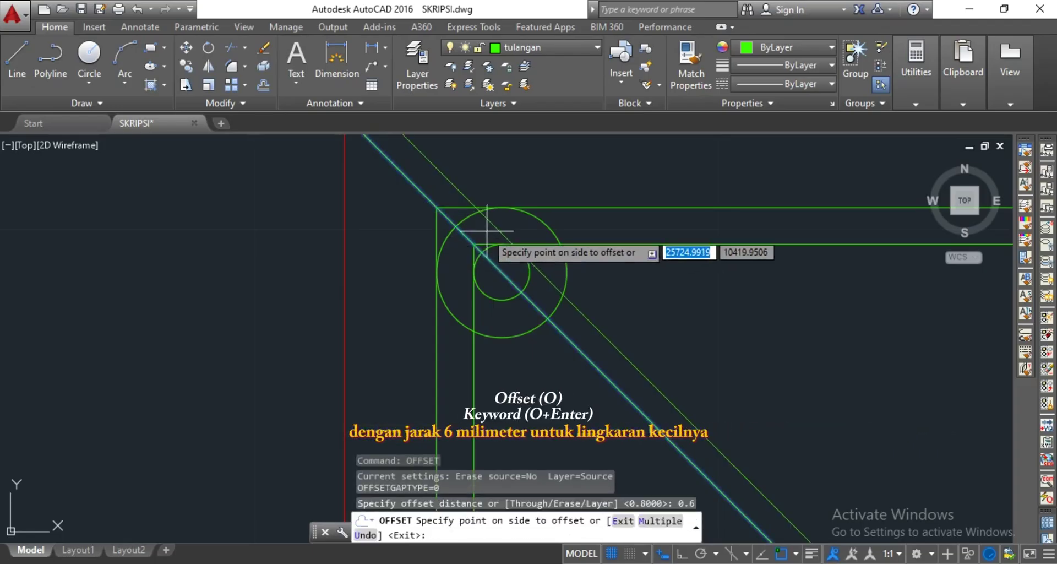
pyautogui.click(469, 236)
pyautogui.click(469, 236)
pyautogui.click(386, 182)
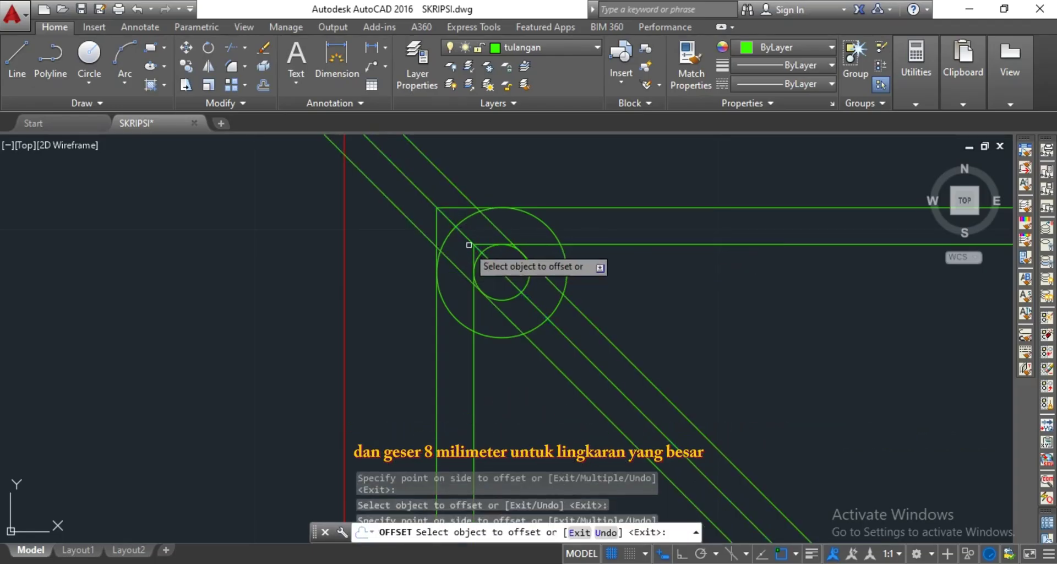
pyautogui.press('Escape')
# Offset the two outer diagonals outward by 0.8, tangent to the large circle on each side
pyautogui.write('o')
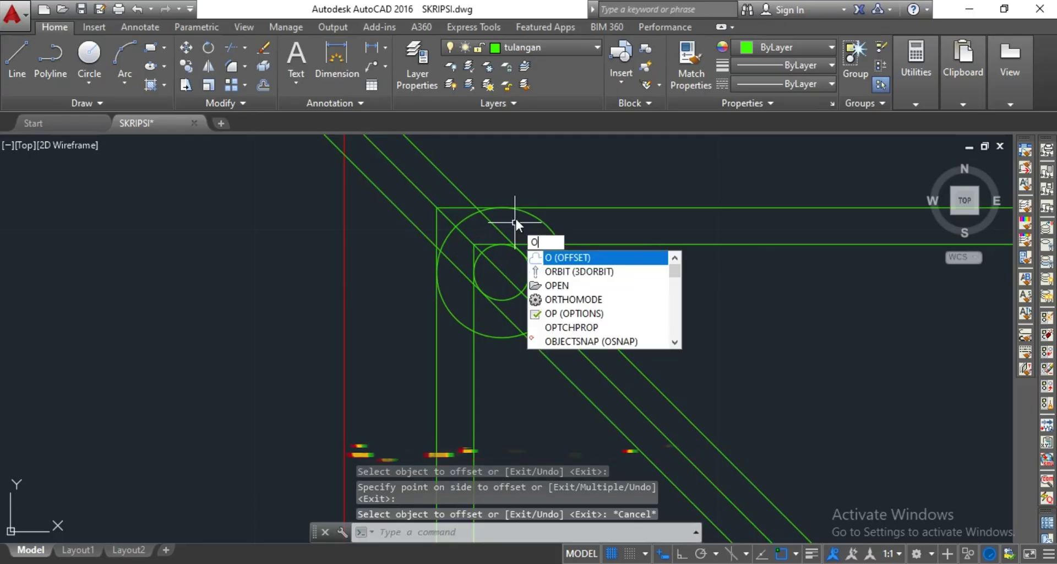
pyautogui.press('Return')
pyautogui.write('0.')
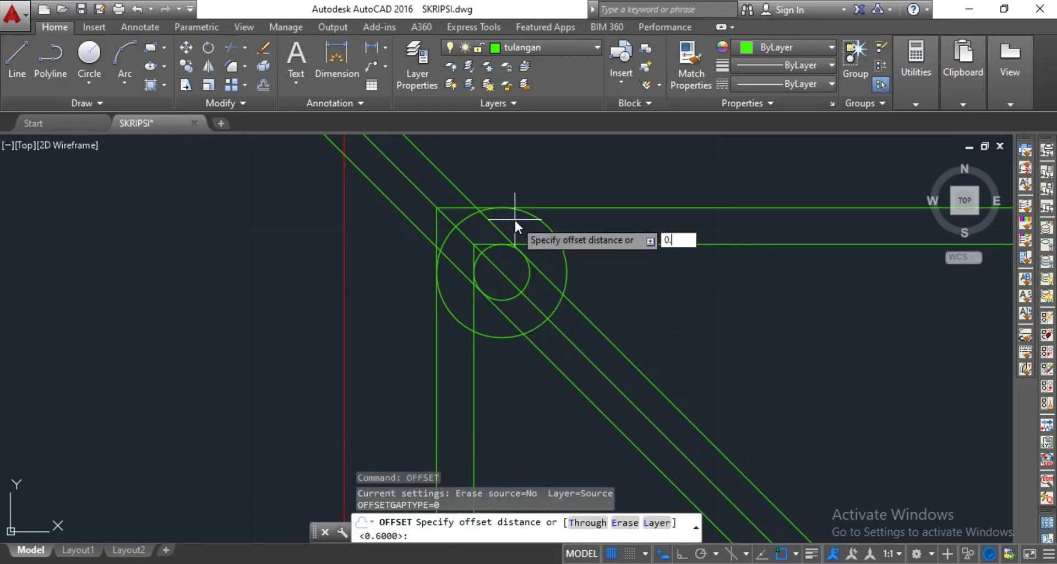
pyautogui.write('8')
pyautogui.press('Return')
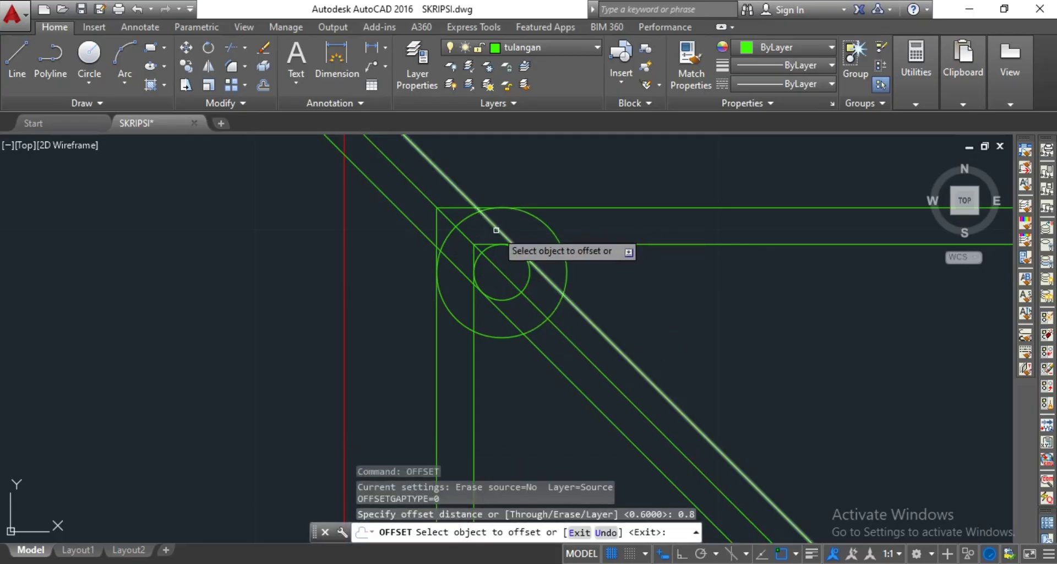
pyautogui.click(496, 230)
pyautogui.click(503, 220)
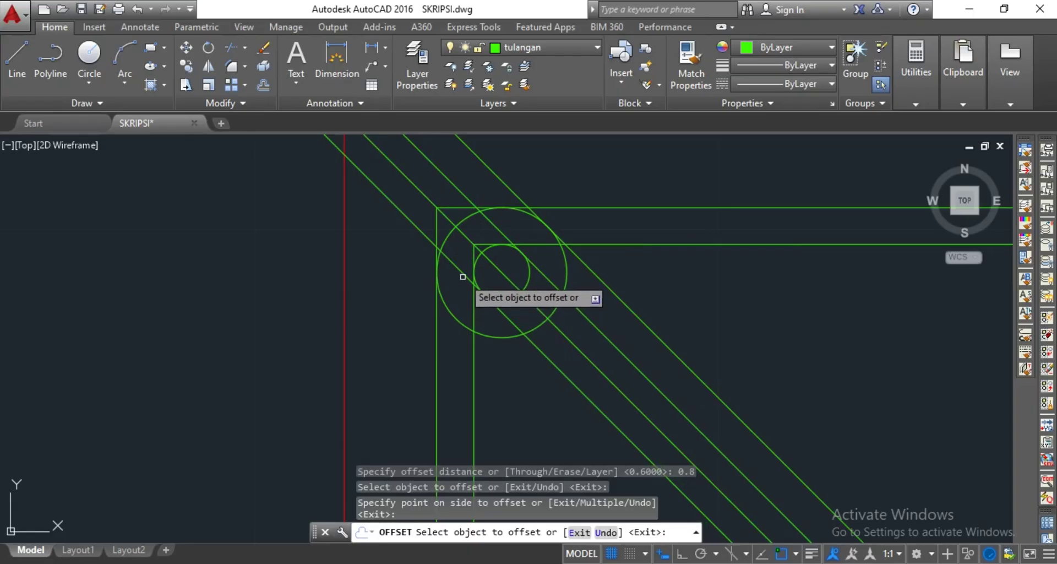
pyautogui.click(462, 277)
pyautogui.click(456, 290)
pyautogui.press('Escape')
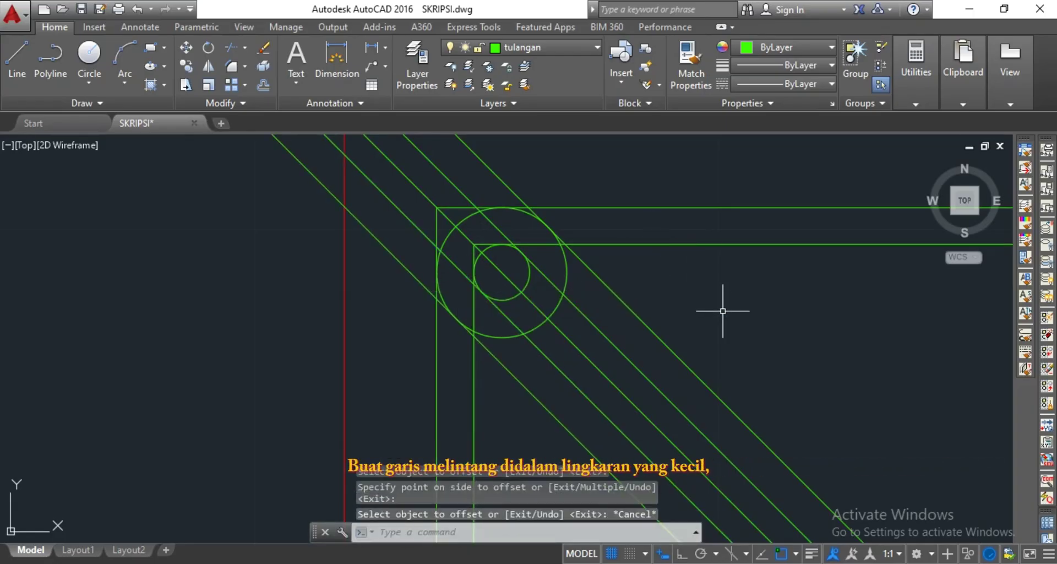
# Draw a line across the small circle, perpendicular to the diagonals, between its two tangent points
pyautogui.write('l')
pyautogui.press('Return')
pyautogui.scroll(2, 526, 257)
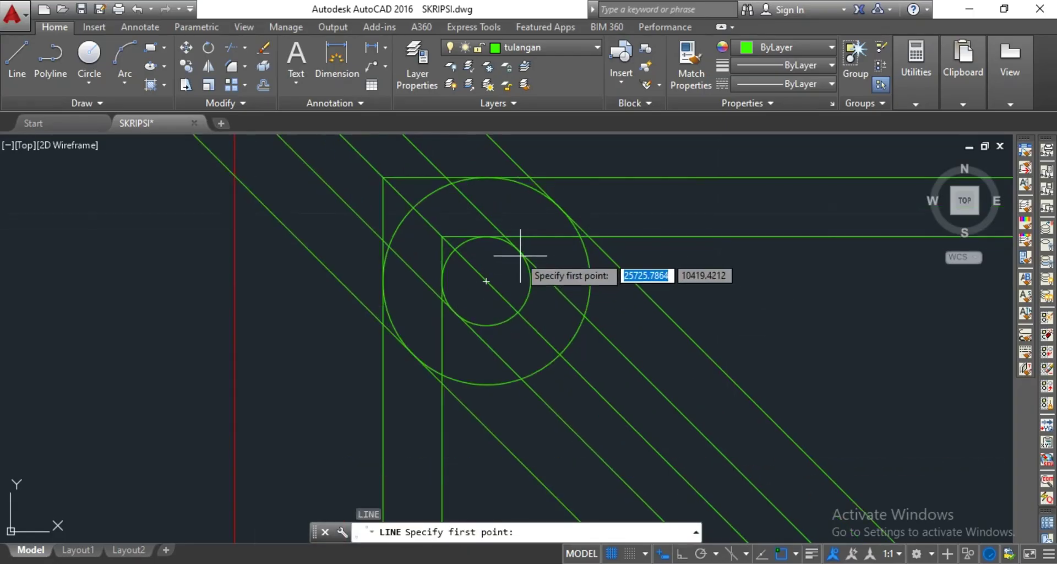
pyautogui.click(487, 281)
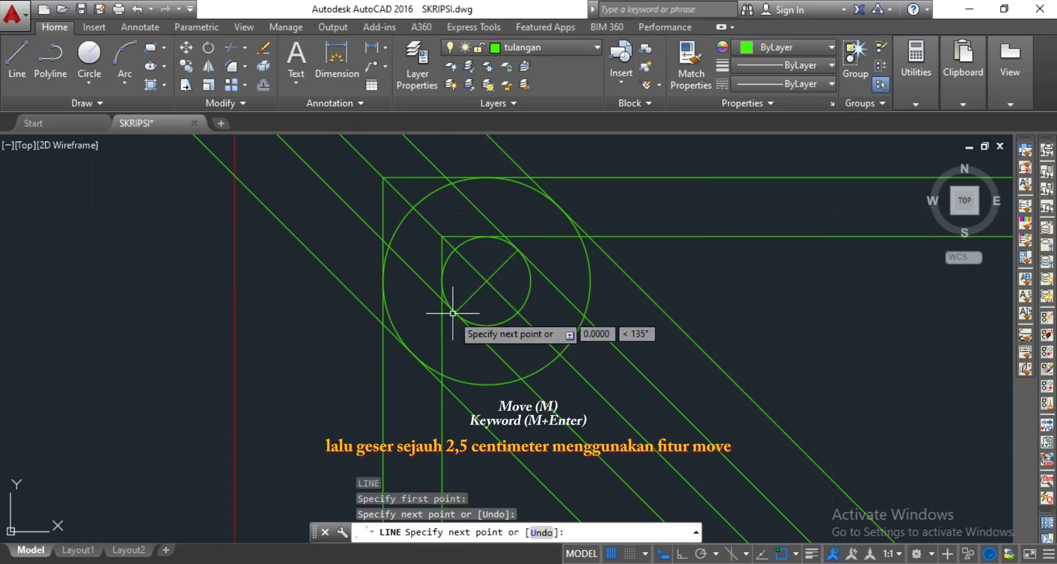
pyautogui.press('Escape')
# Move the cross line 2.5 from the circle centre along the central diagonal toward the stirrup's interior
pyautogui.write('m')
pyautogui.press('Return')
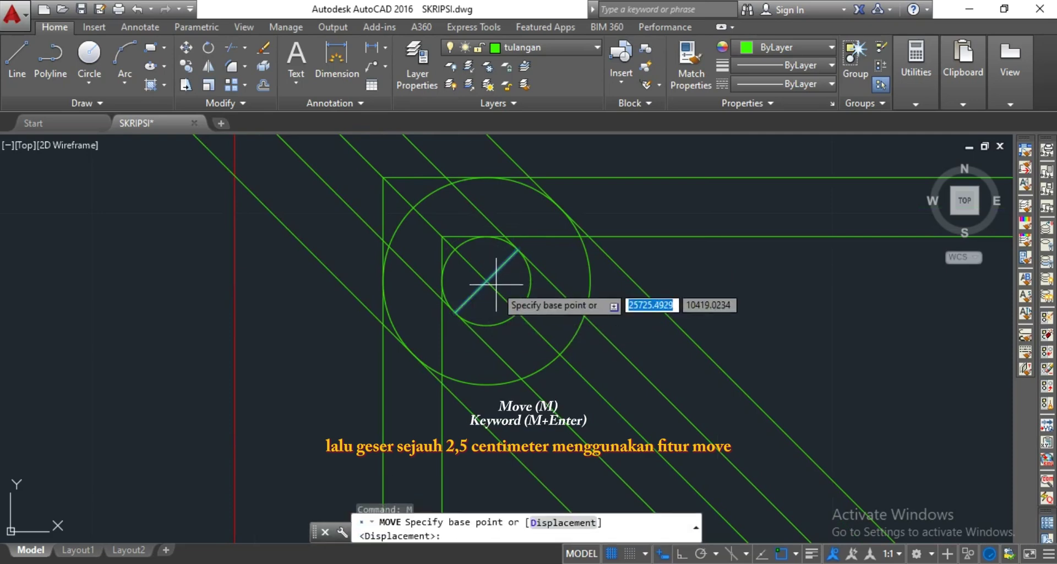
pyautogui.click(486, 282)
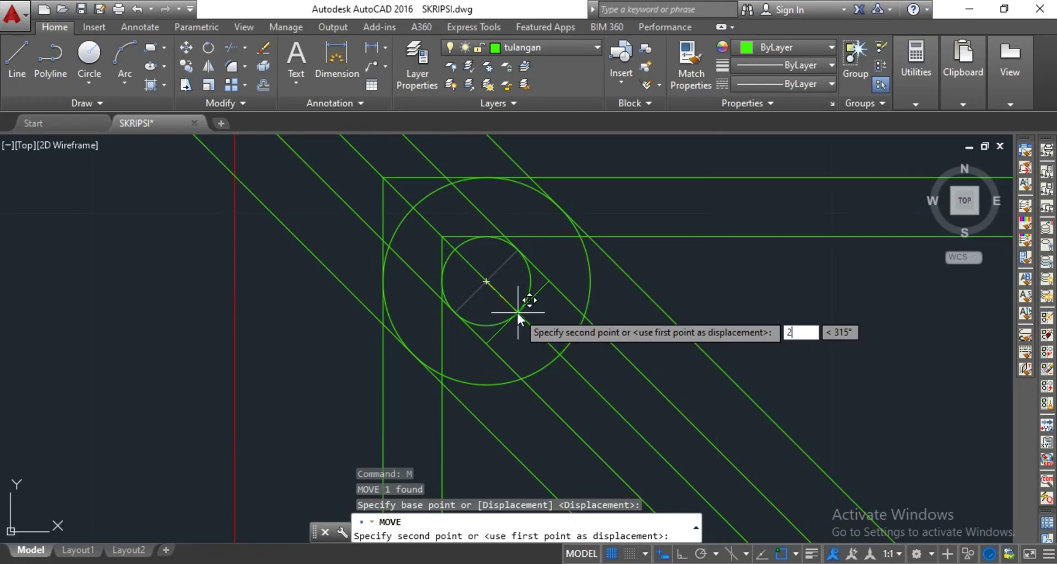
pyautogui.press('Return')
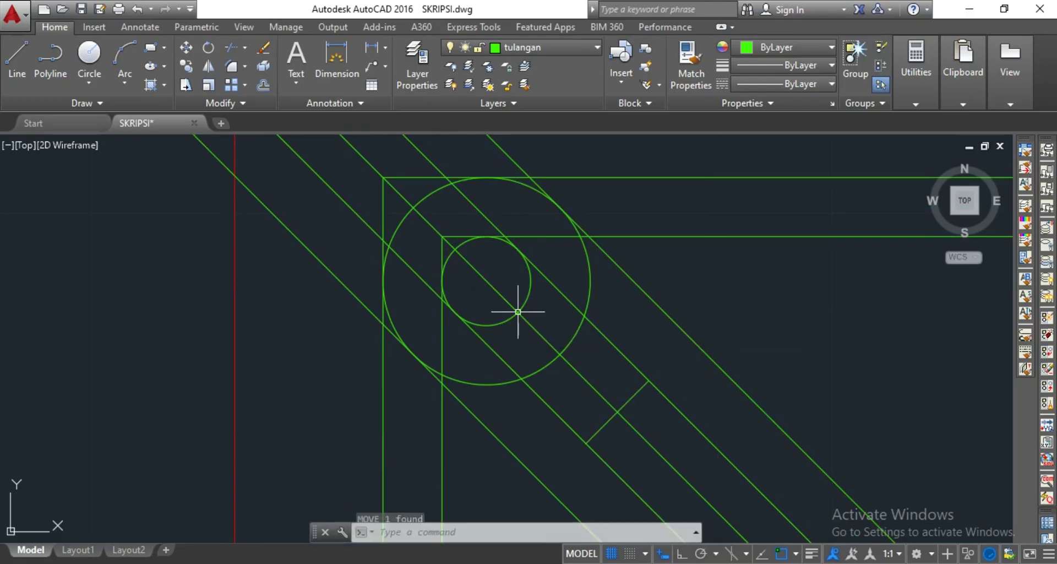
pyautogui.press('Escape')
# Extend both ends of the cross line to the outermost diagonals
pyautogui.write('EX')
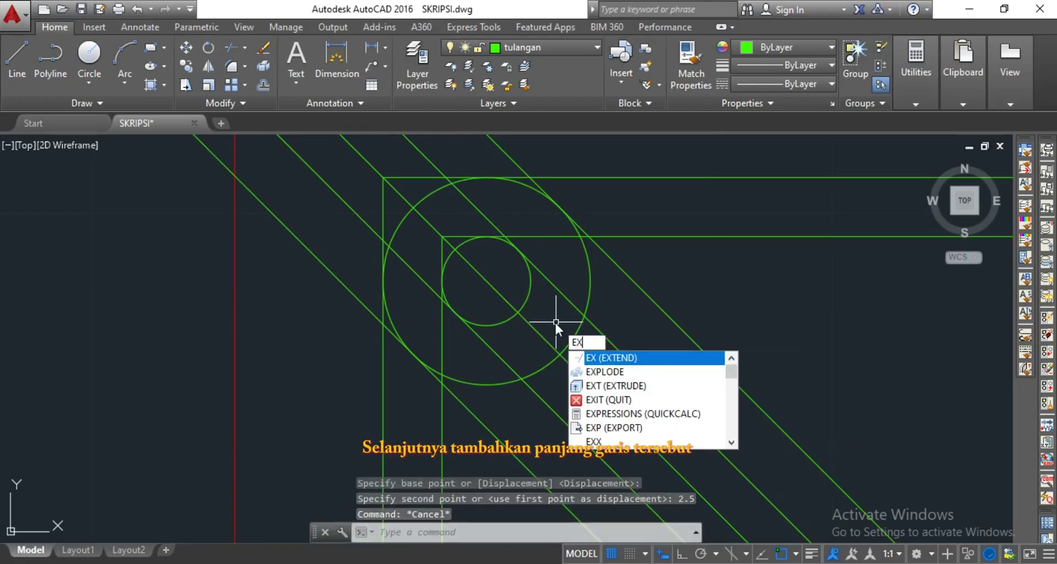
pyautogui.press('Return')
pyautogui.press('Return')
pyautogui.click(633, 395)
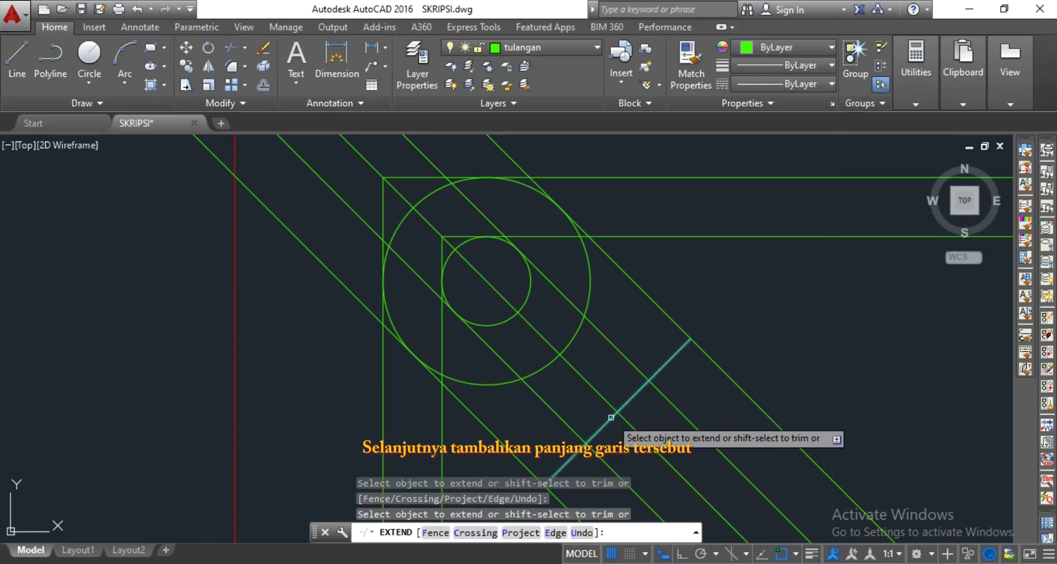
pyautogui.click(611, 417)
pyautogui.press('Escape')
# Trim the cross line between the two inner diagonals and cut off the four hook diagonals beyond it
pyautogui.write('TR')
pyautogui.press('Return')
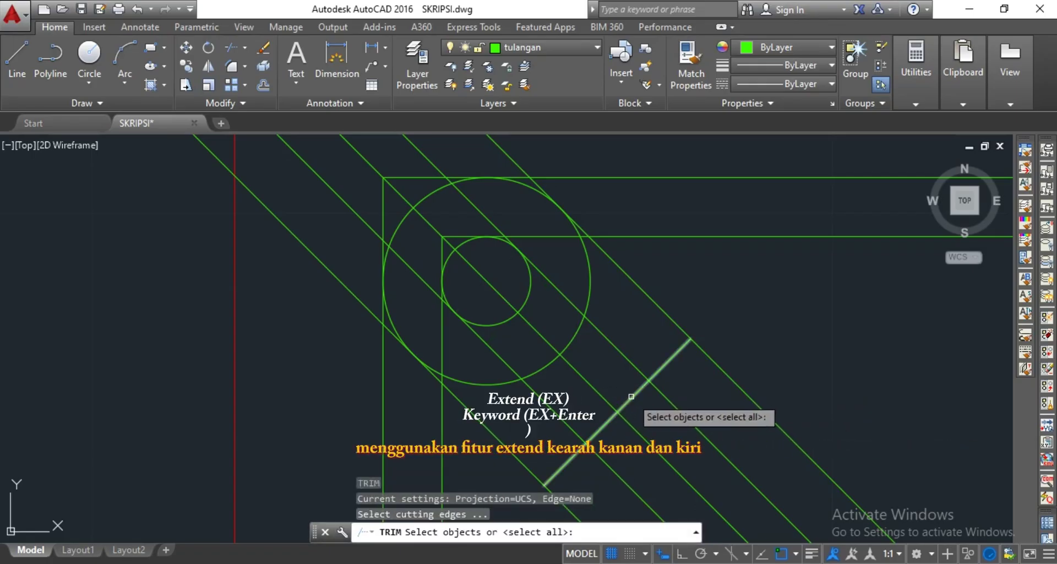
pyautogui.press('Return')
pyautogui.click(633, 400)
pyautogui.scroll(-4, 642, 361)
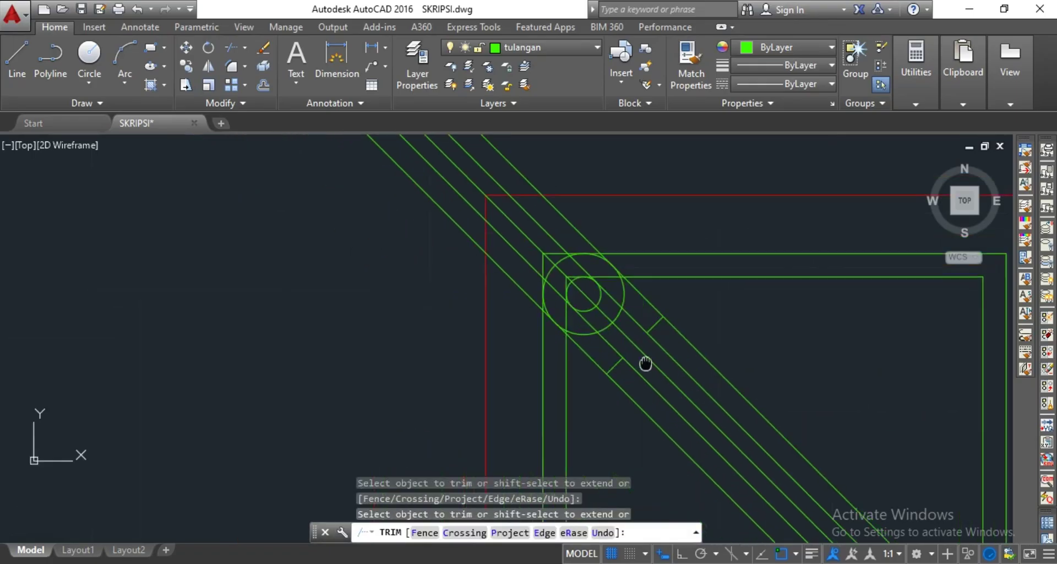
pyautogui.click(720, 311)
pyautogui.click(682, 343)
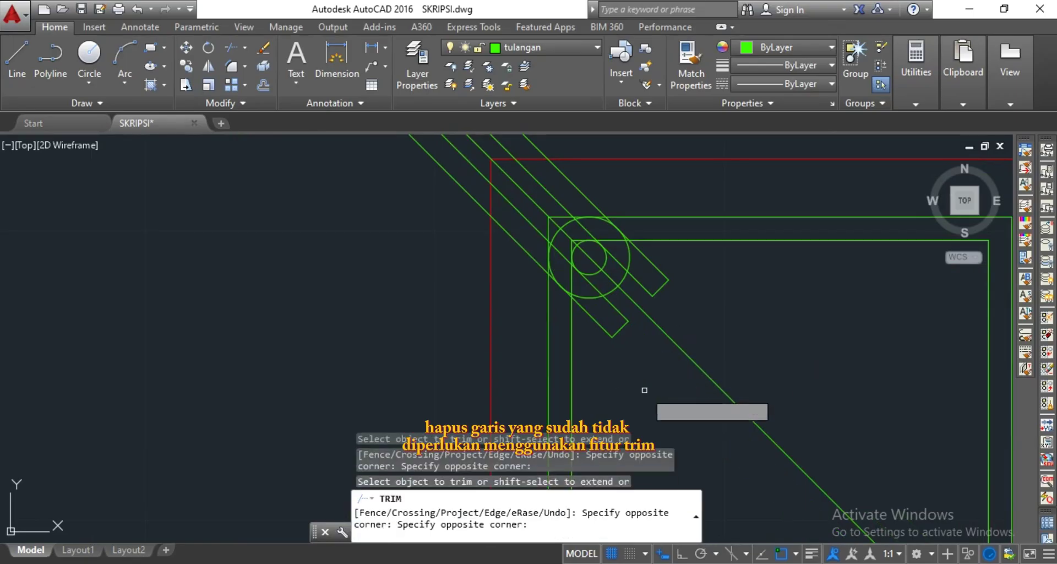
pyautogui.press('Escape')
# Delete the central diagonal construction line
pyautogui.click(703, 347)
pyautogui.click(683, 364)
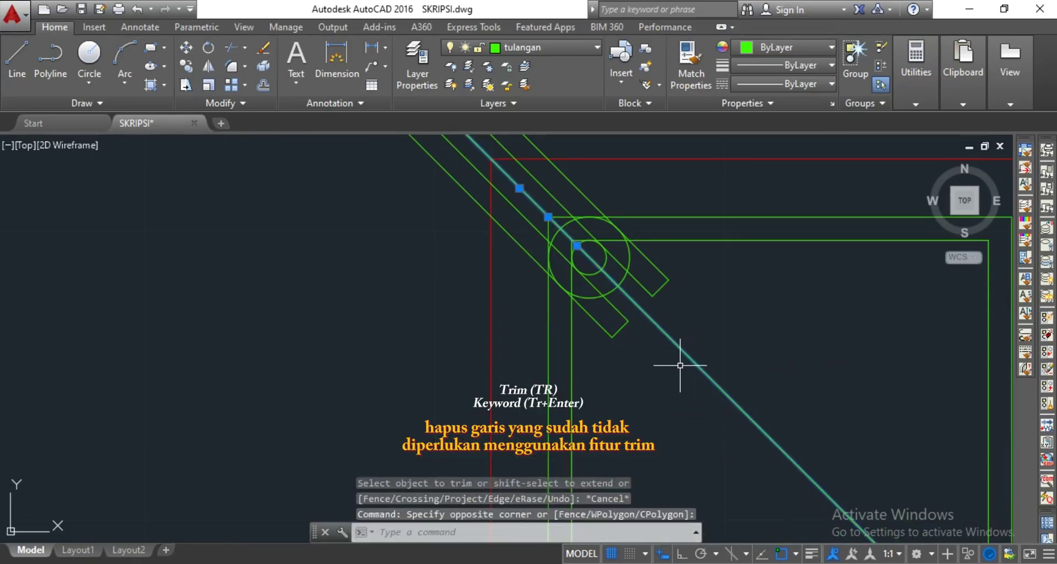
pyautogui.press('Delete')
# Trim the four hook diagonals where they pass outside the stirrup's upper-left corner
pyautogui.write('tr')
pyautogui.press('space')
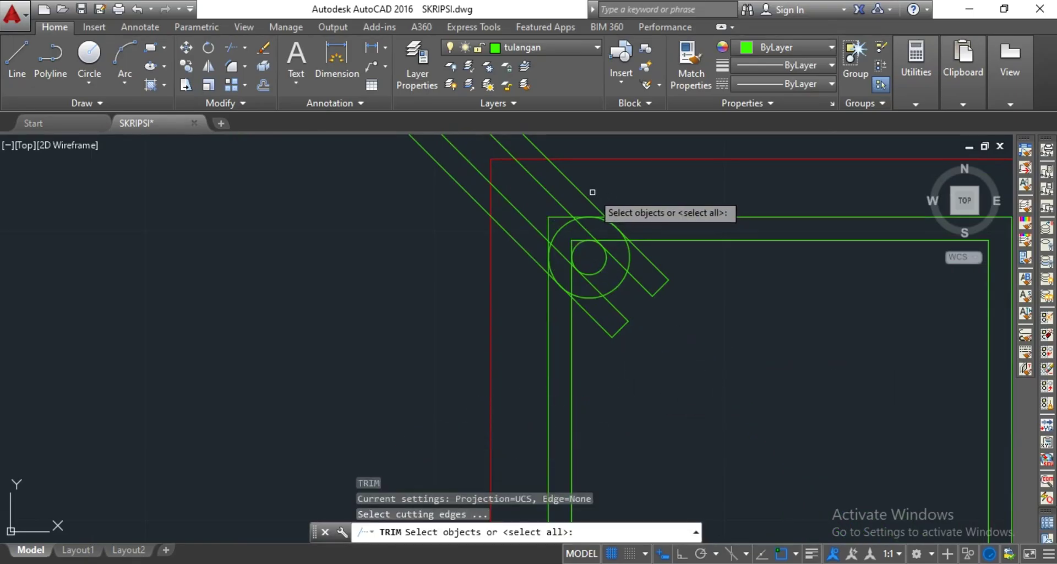
pyautogui.press('space')
pyautogui.click(587, 189)
pyautogui.click(530, 201)
pyautogui.click(522, 201)
pyautogui.click(498, 231)
pyautogui.scroll(-3, 517, 249)
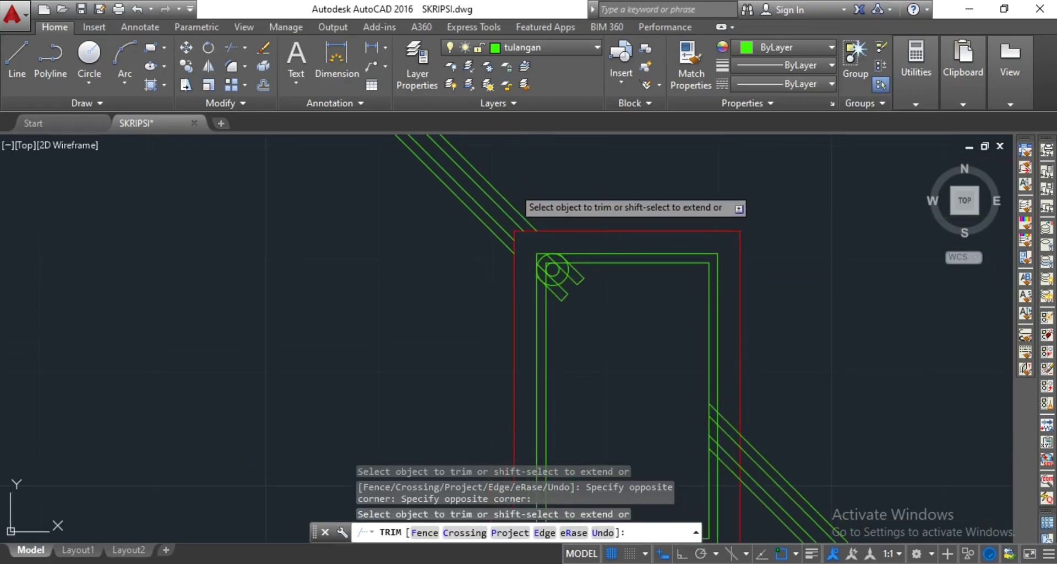
pyautogui.click(513, 188)
pyautogui.press('Escape')
# Delete the leftover diagonal pieces outside the sloof's upper-left corner and those crossing its right side
pyautogui.click(519, 170)
pyautogui.click(433, 188)
pyautogui.press('Delete')
pyautogui.click(827, 443)
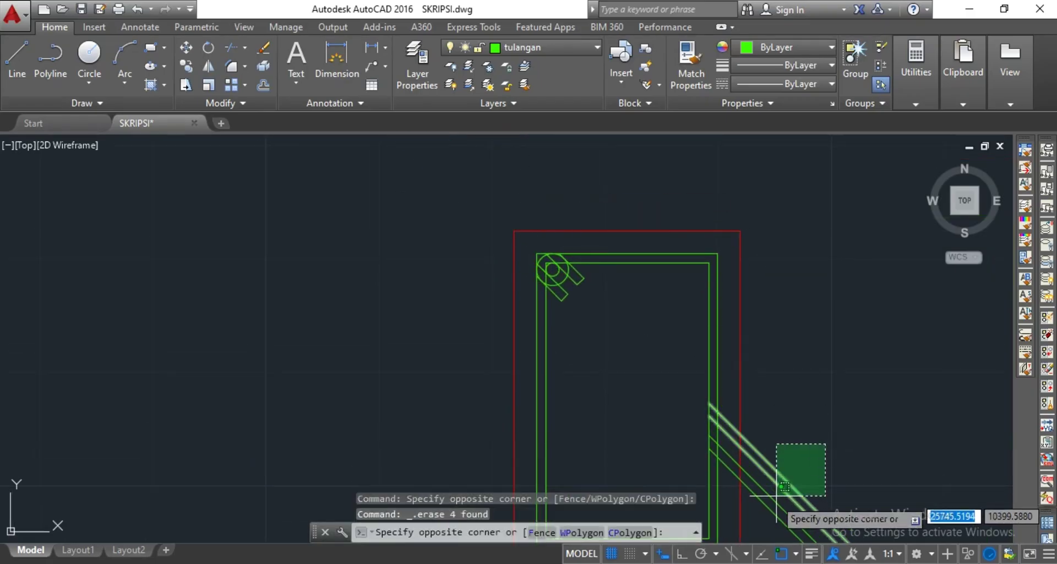
pyautogui.click(764, 511)
pyautogui.press('Delete')
# Trim the stirrup's outer left line above the large circle's tangent point and the lower diagonal ends outside the circle
pyautogui.scroll(7, 581, 263)
pyautogui.moveTo(621, 313); pyautogui.dragTo(627, 284, button='middle')
pyautogui.press('space')
pyautogui.moveTo(359, 358); pyautogui.dragTo(494, 338, button='middle')
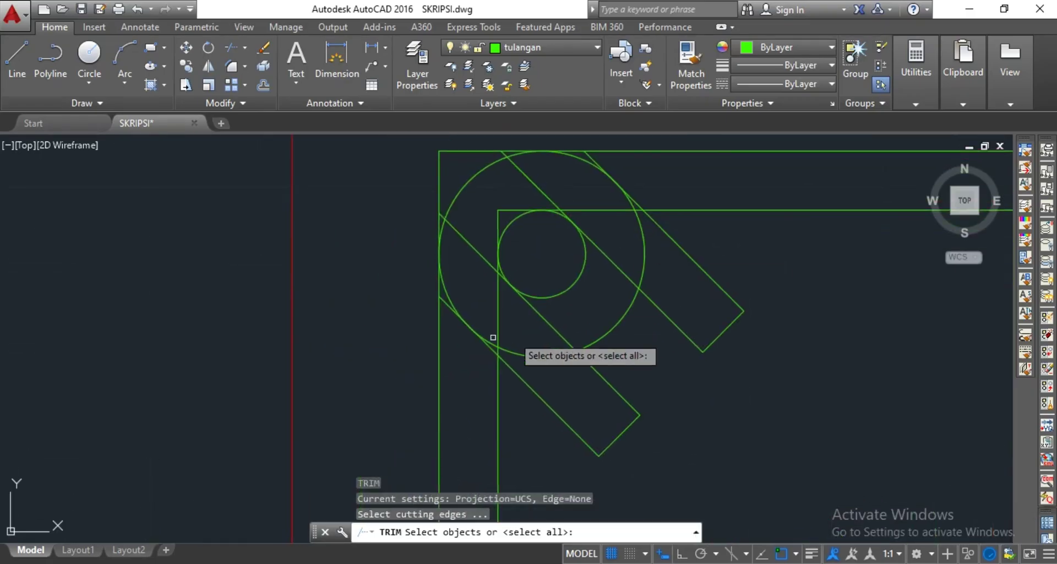
pyautogui.scroll(3, 442, 296)
pyautogui.press('space')
pyautogui.click(439, 303)
pyautogui.moveTo(428, 209); pyautogui.dragTo(431, 378, button='middle')
pyautogui.click(434, 349)
pyautogui.click(438, 333)
pyautogui.click(431, 321)
pyautogui.click(437, 299)
pyautogui.click(453, 228)
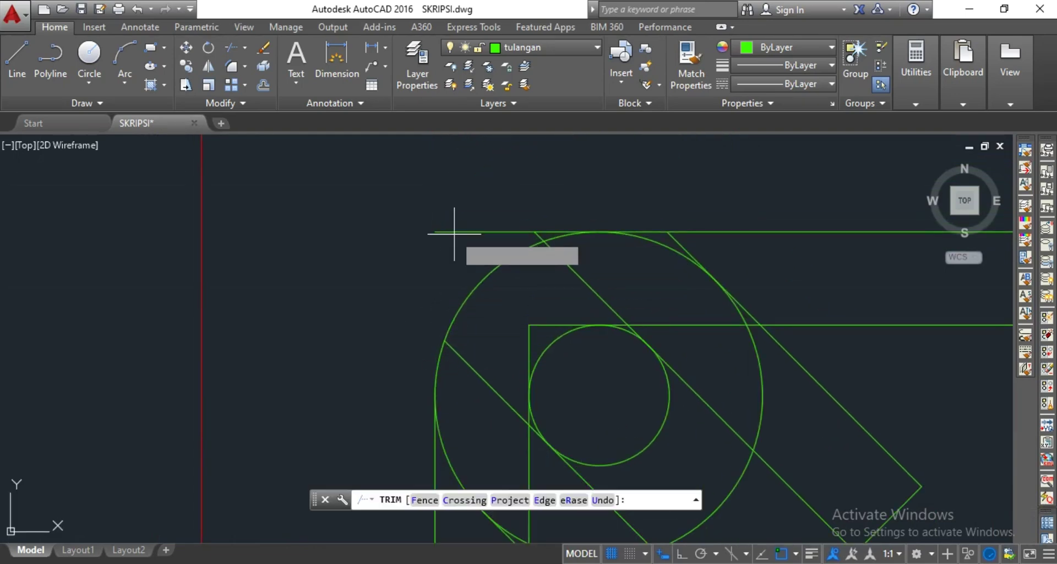
# Trim the stirrup's outer top line back to the large circle and the upper diagonal ends outside the circle
pyautogui.click(456, 229)
pyautogui.click(461, 236)
pyautogui.click(469, 227)
pyautogui.click(539, 234)
pyautogui.moveTo(597, 224); pyautogui.dragTo(549, 215, button='middle')
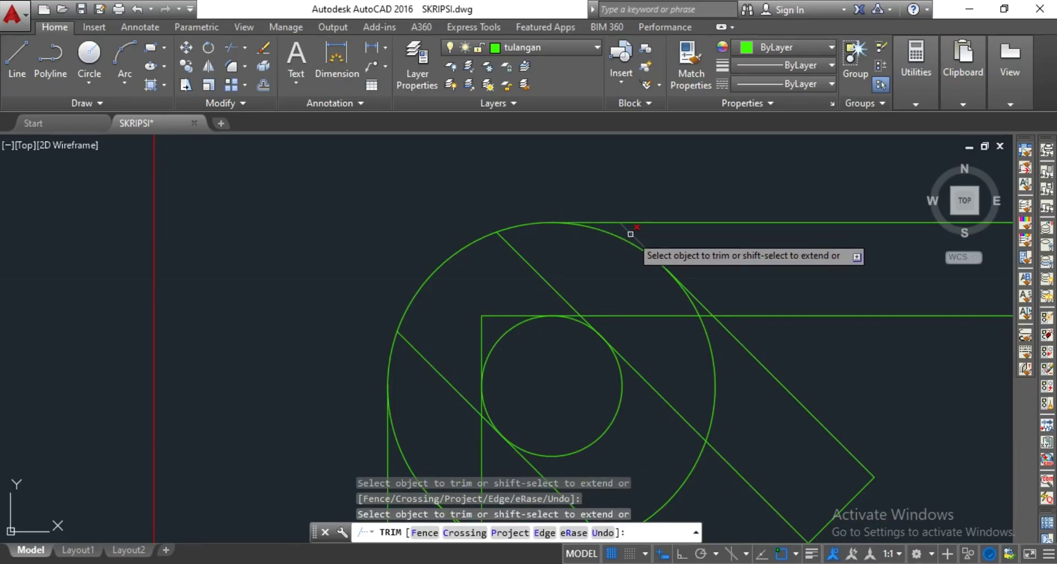
pyautogui.click(631, 232)
# Trim the stirrup's inner left line across the lower hook and at the corner, and the lower inner diagonal up to the bar circle
pyautogui.moveTo(778, 311); pyautogui.dragTo(663, 259, button='middle')
pyautogui.scroll(-3, 634, 258)
pyautogui.scroll(2, 621, 312)
pyautogui.moveTo(617, 305); pyautogui.dragTo(675, 345, button='middle')
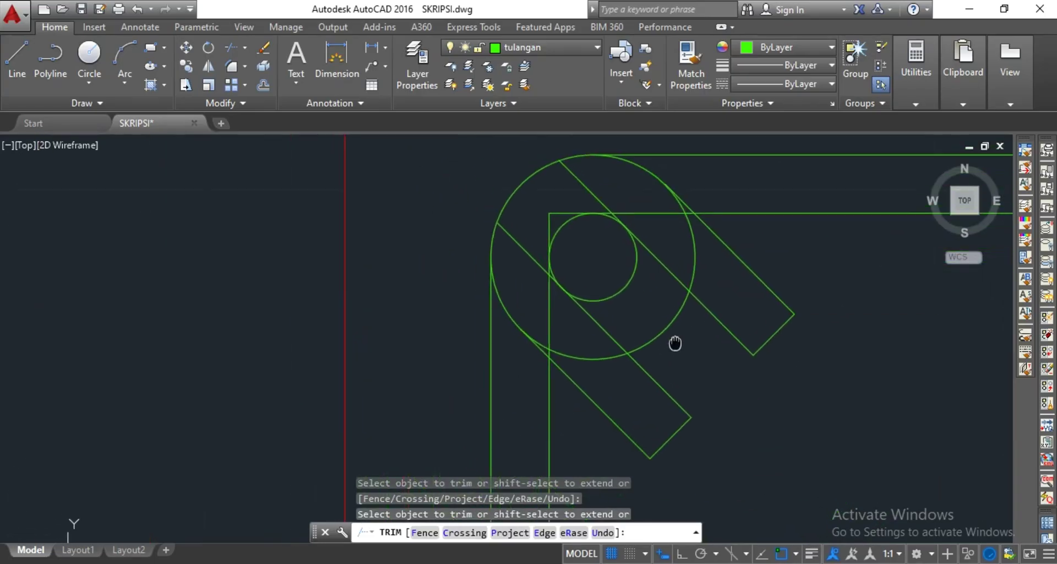
pyautogui.scroll(2, 567, 355)
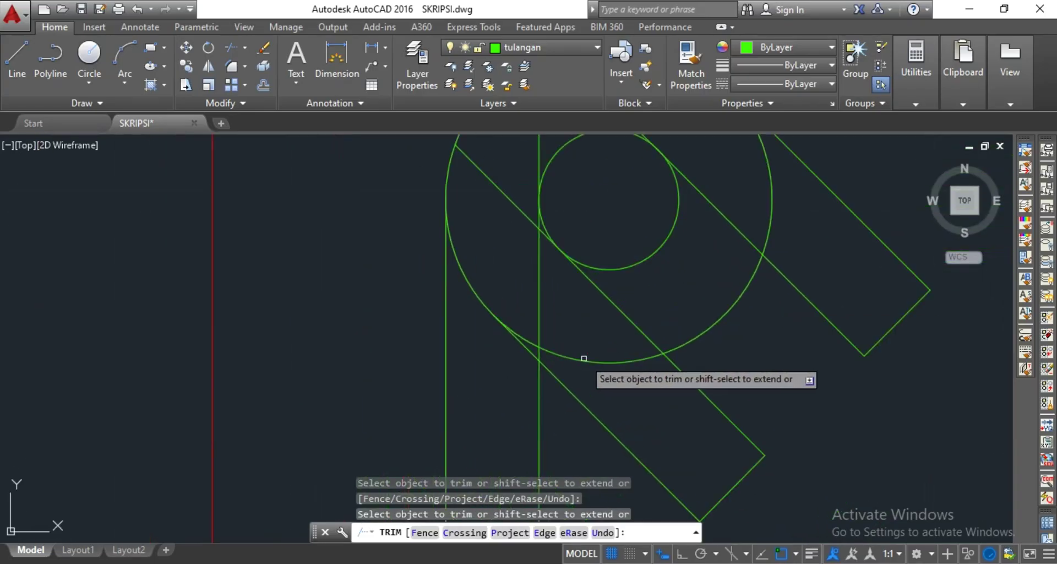
pyautogui.click(539, 342)
pyautogui.moveTo(537, 288); pyautogui.dragTo(556, 358, button='middle')
pyautogui.scroll(2, 569, 314)
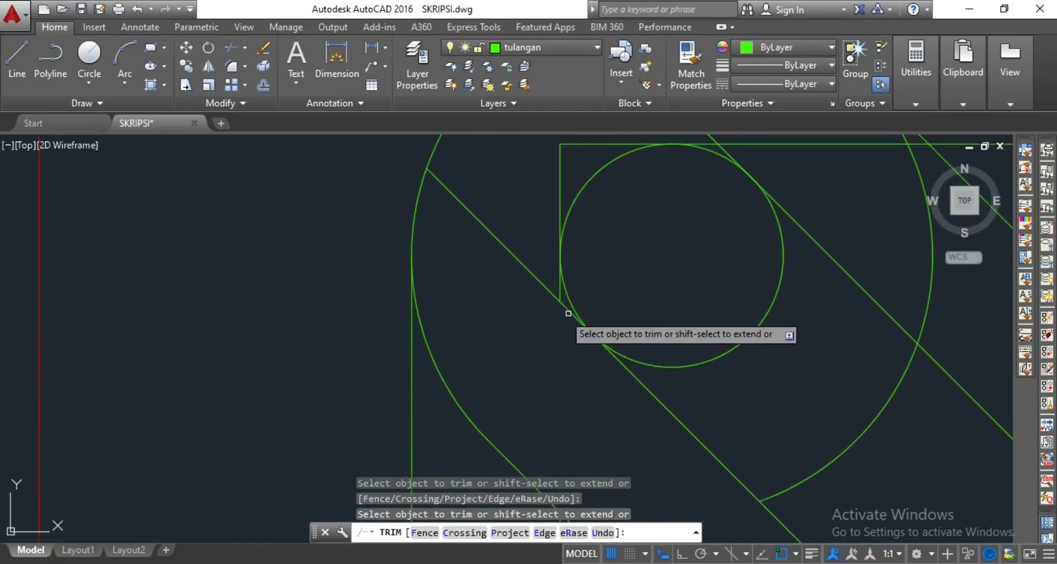
pyautogui.click(540, 280)
pyautogui.doubleClick(558, 293)
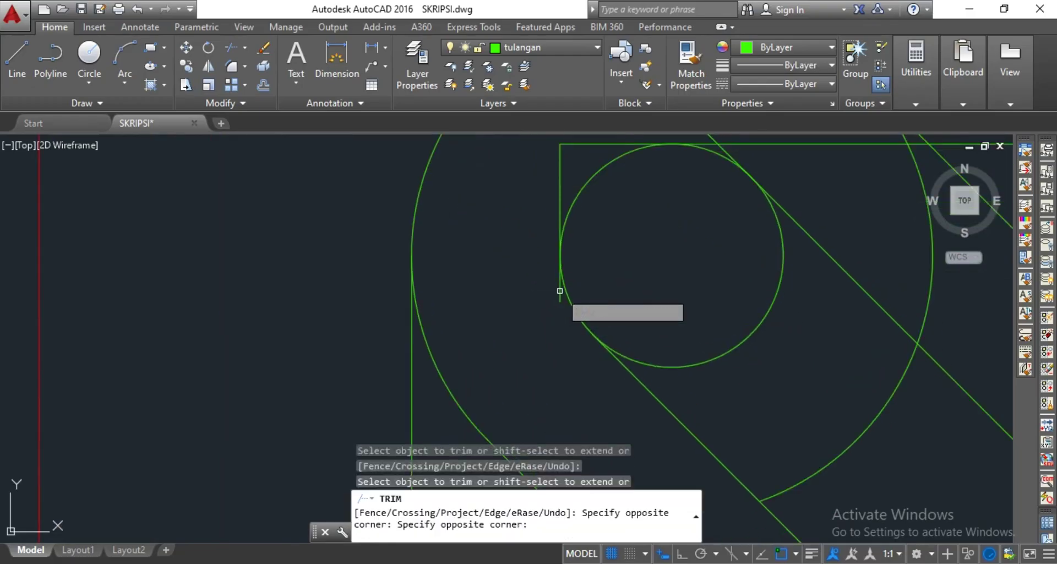
pyautogui.scroll(-2, 545, 342)
pyautogui.click(552, 253)
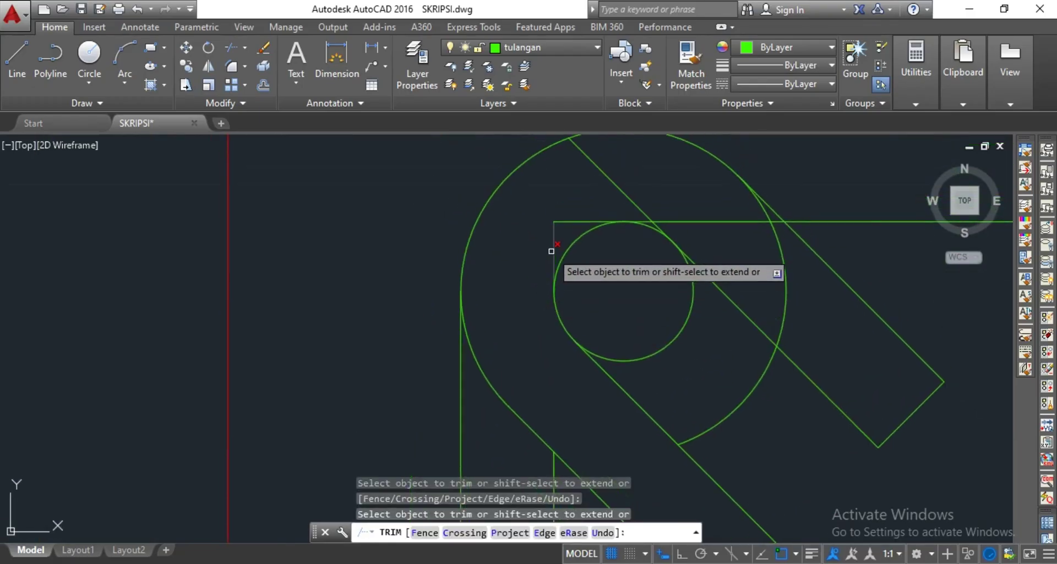
# Trim the upper hook's diagonals inside the stirrup's top band and erase the leftover pieces between its two lines
pyautogui.scroll(-2, 567, 220)
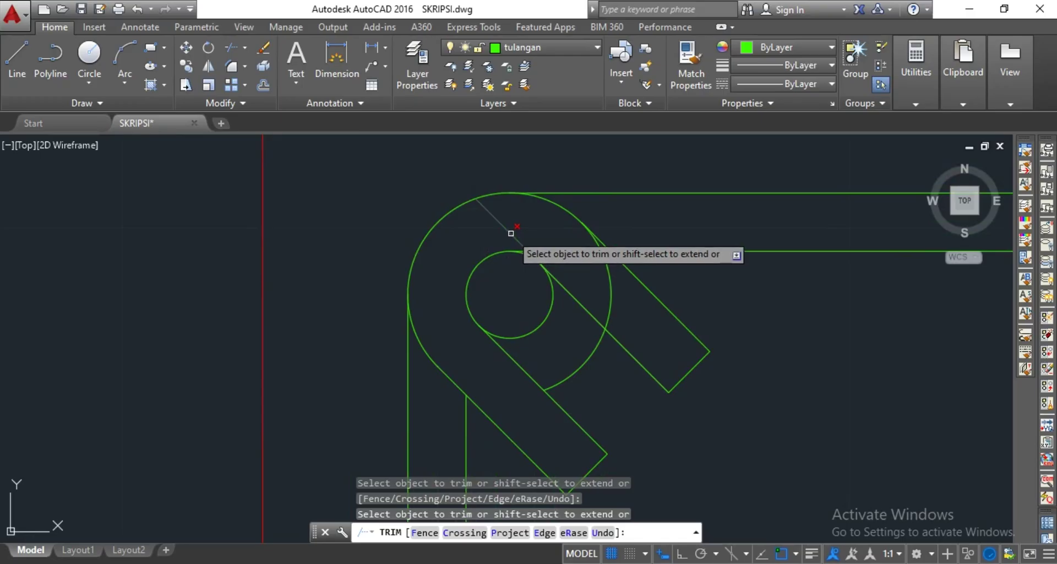
pyautogui.click(511, 234)
pyautogui.click(585, 220)
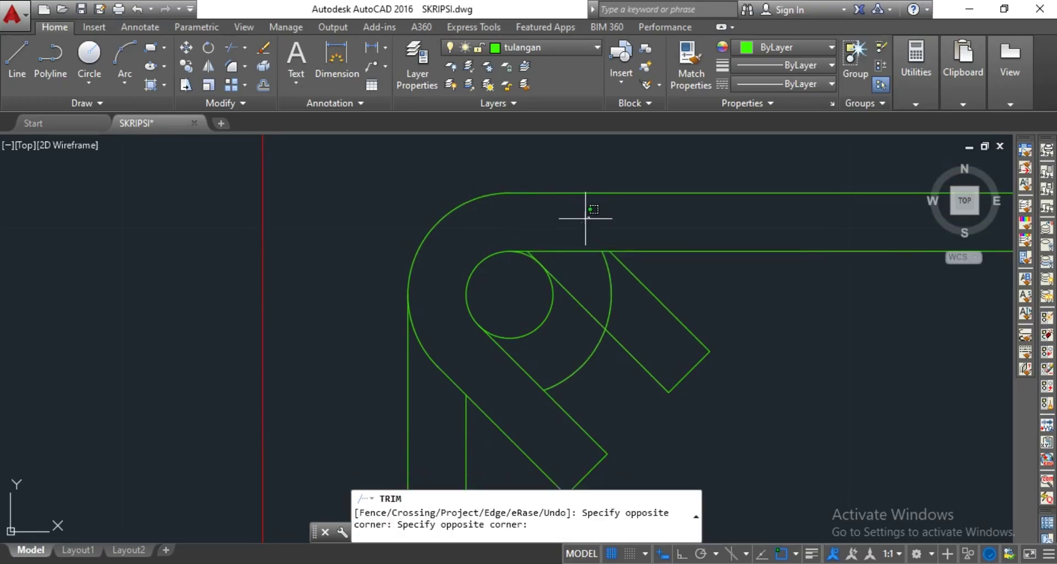
pyautogui.press('Escape')
pyautogui.click(581, 220)
pyautogui.press('Delete')
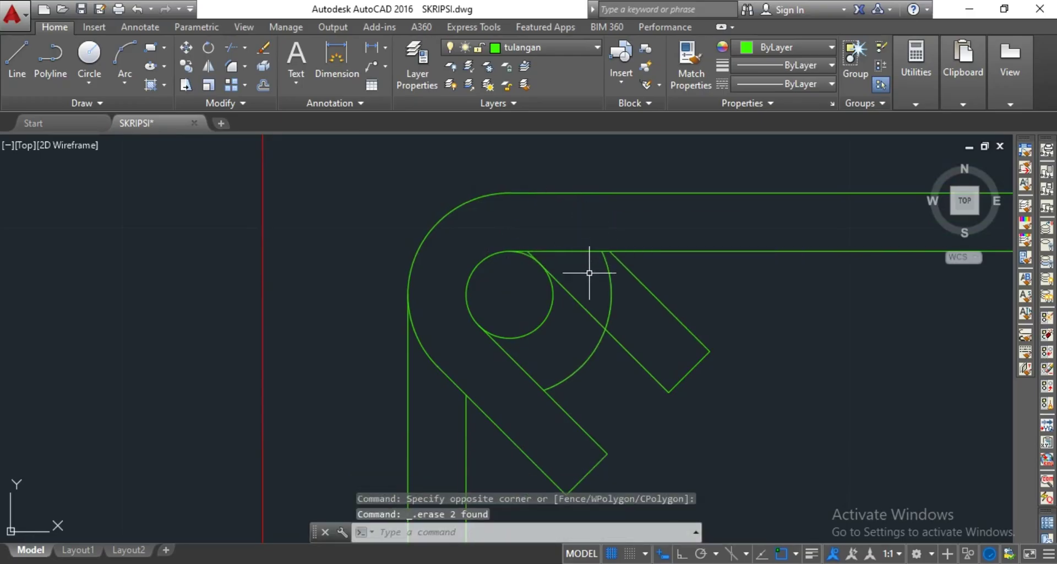
# Trim the upper hook's inner diagonal back to the bar circle and delete the leftover large arc crossing both hooks
pyautogui.write('tr')
pyautogui.press('Return')
pyautogui.scroll(5, 538, 243)
pyautogui.press('Return')
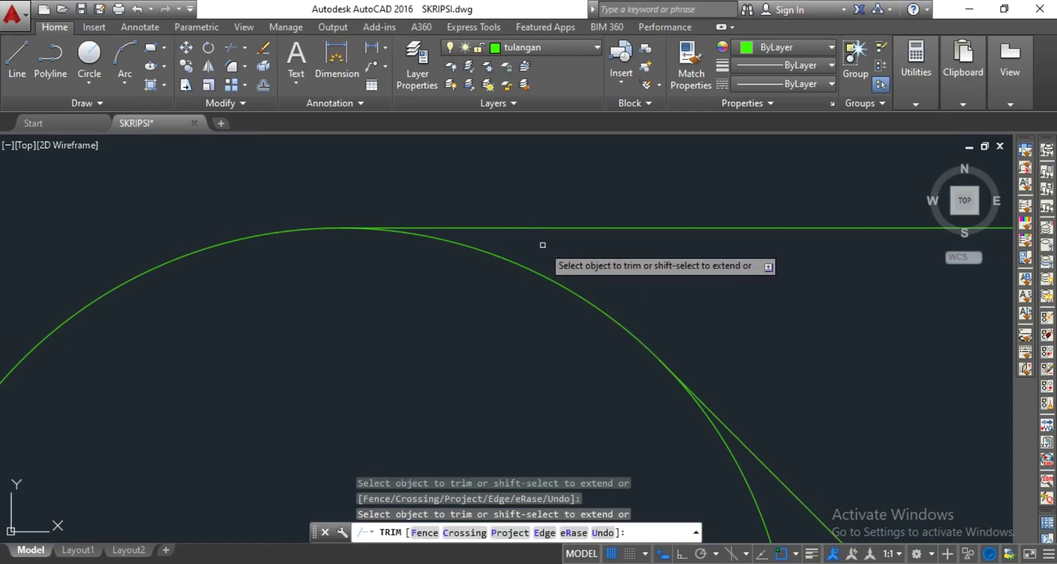
pyautogui.scroll(-5, 543, 238)
pyautogui.moveTo(602, 281); pyautogui.dragTo(631, 254, button='middle')
pyautogui.press('Escape')
pyautogui.click(616, 316)
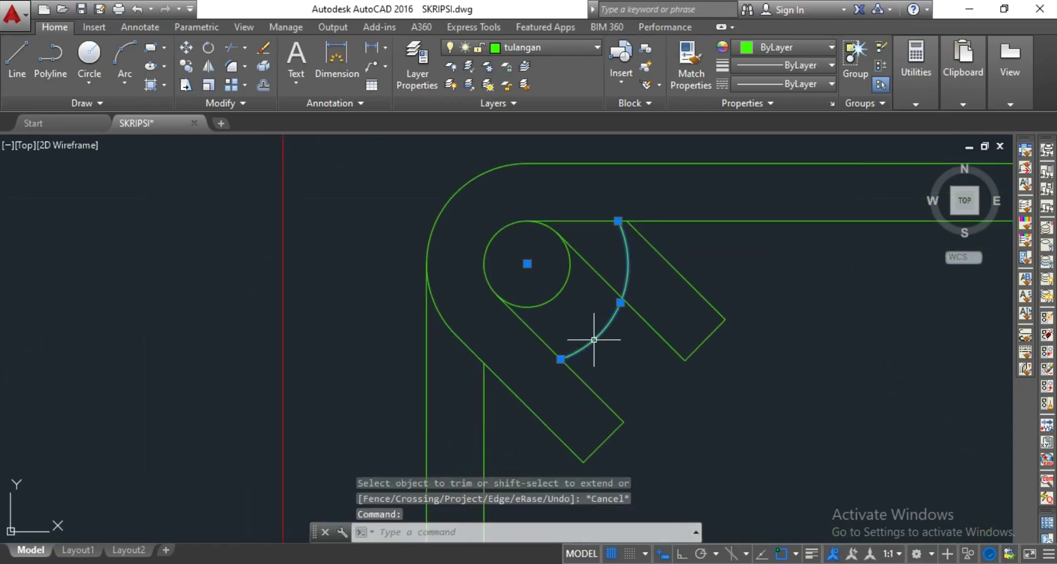
pyautogui.press('Delete')
# Copy the main bar circle horizontally from the hook into the stirrup's upper-right inner corner
pyautogui.scroll(-4, 598, 337)
pyautogui.moveTo(666, 327); pyautogui.dragTo(613, 252, button='middle')
pyautogui.scroll(-3, 638, 283)
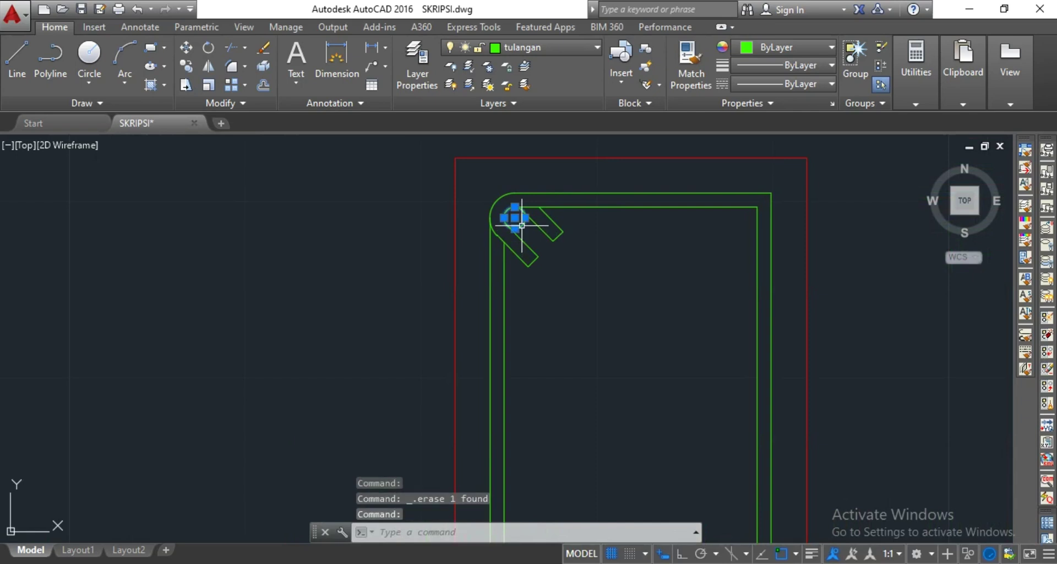
pyautogui.rightClick(522, 225)
pyautogui.click(606, 312)
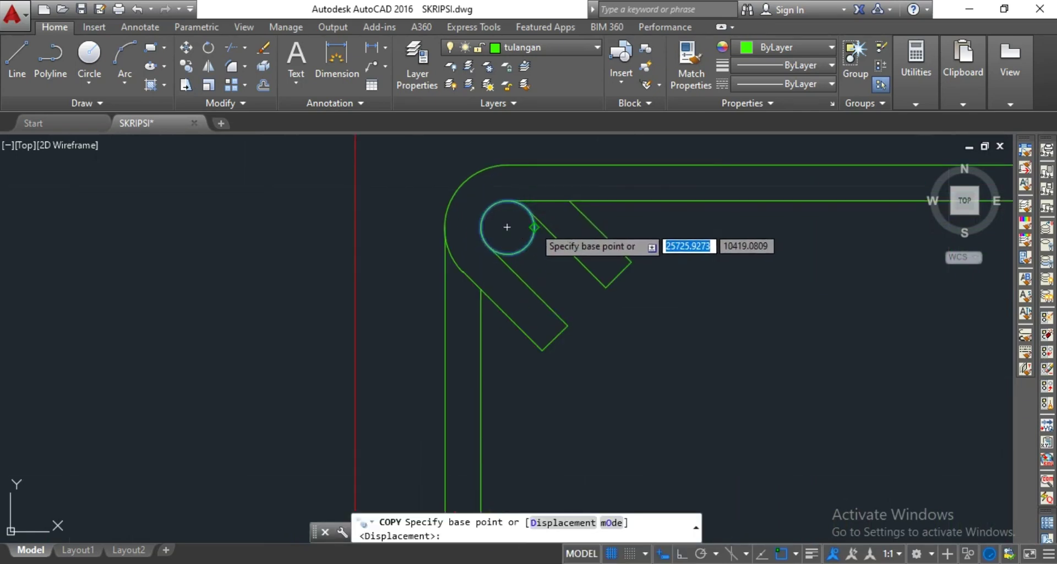
pyautogui.click(505, 227)
pyautogui.moveTo(627, 235); pyautogui.dragTo(406, 237, button='middle')
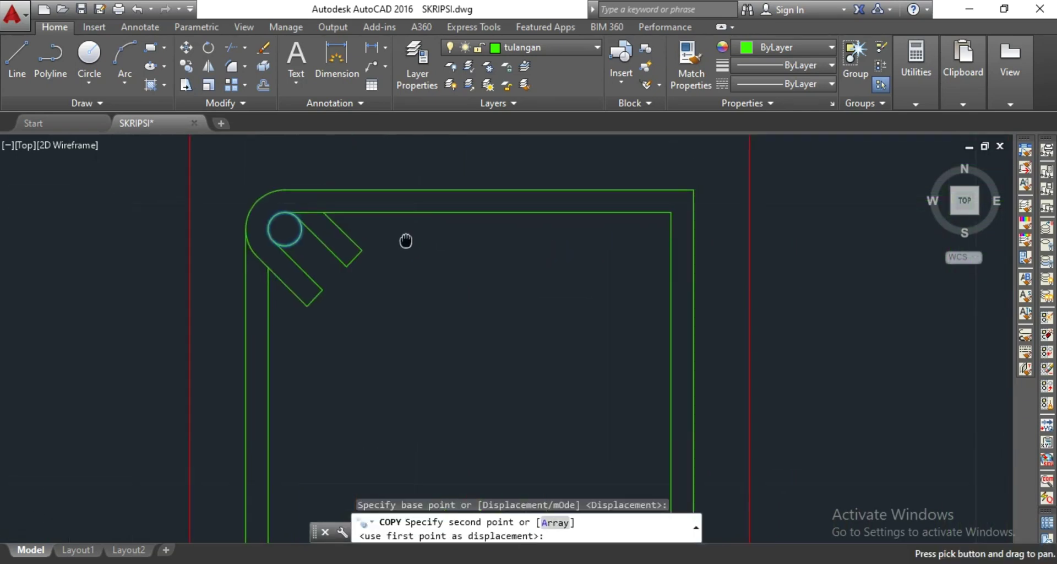
pyautogui.click(671, 227)
pyautogui.press('Escape')
# Copy both upper bar circles straight down into the stirrup's two lower inner corners
pyautogui.moveTo(661, 229); pyautogui.dragTo(629, 236)
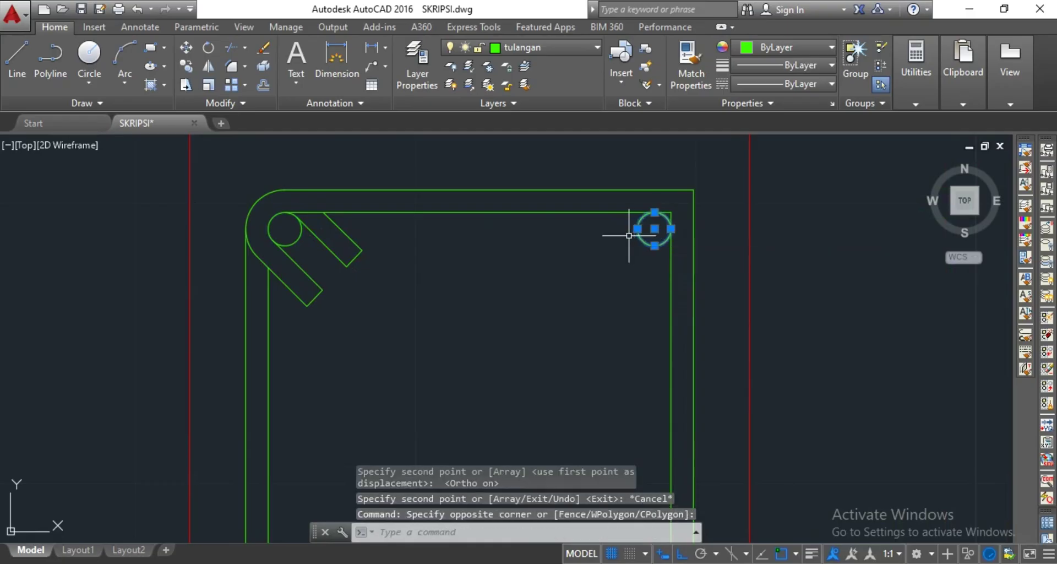
pyautogui.click(289, 236)
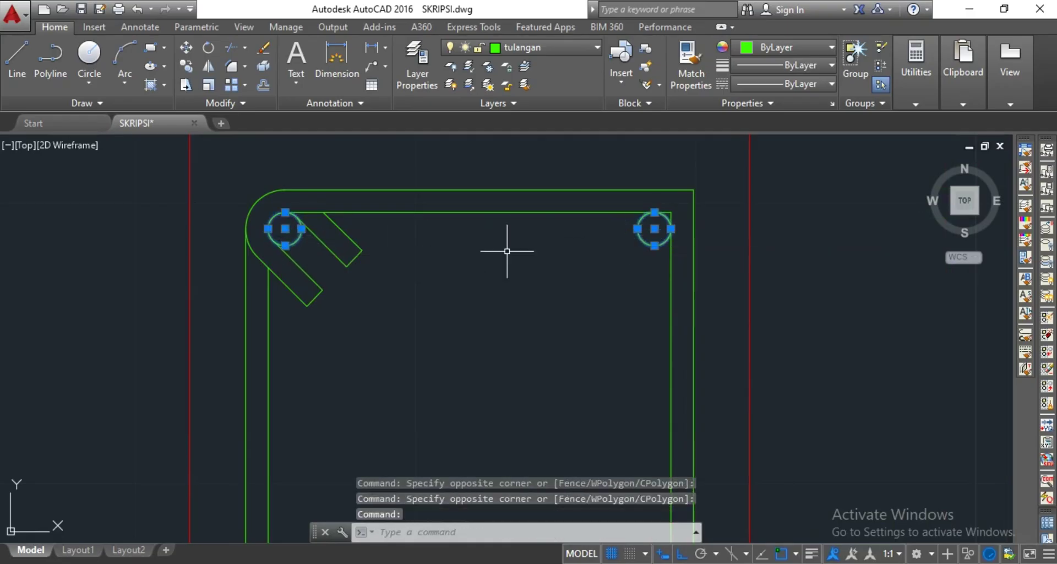
pyautogui.rightClick(483, 248)
pyautogui.click(538, 339)
pyautogui.click(654, 228)
pyautogui.scroll(-3, 661, 229)
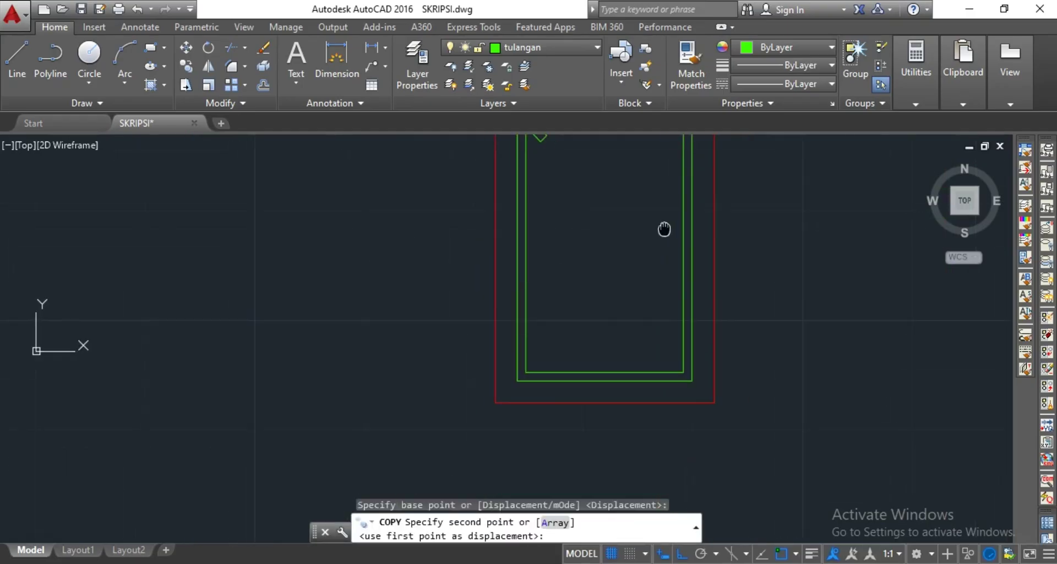
pyautogui.scroll(3, 677, 307)
pyautogui.click(679, 336)
pyautogui.press('Escape')
# Copy the two lower bar circles 7 cm upward as middle reinforcement
pyautogui.click(670, 312)
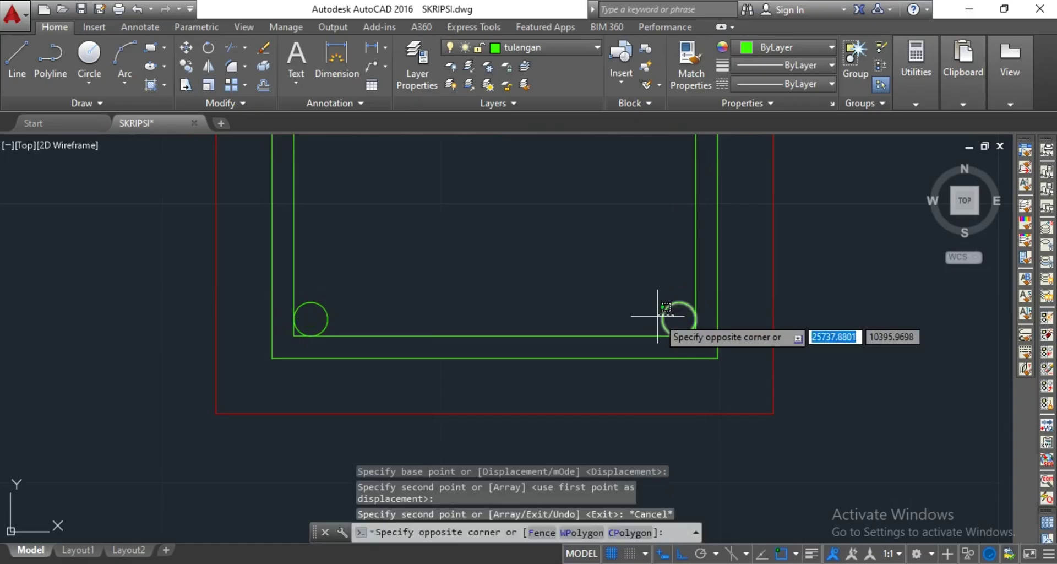
pyautogui.click(658, 316)
pyautogui.click(321, 314)
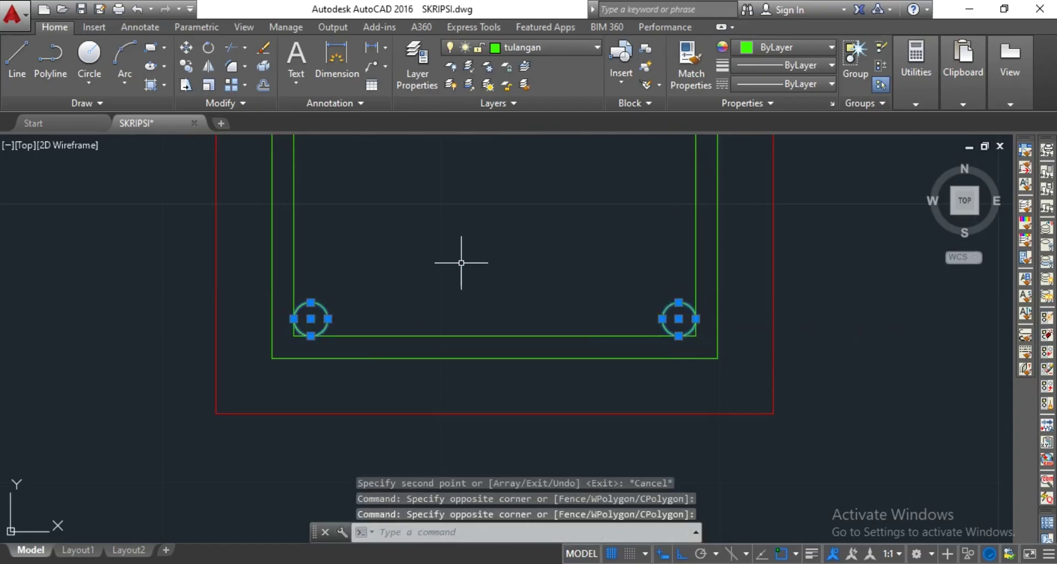
pyautogui.rightClick(462, 260)
pyautogui.click(560, 342)
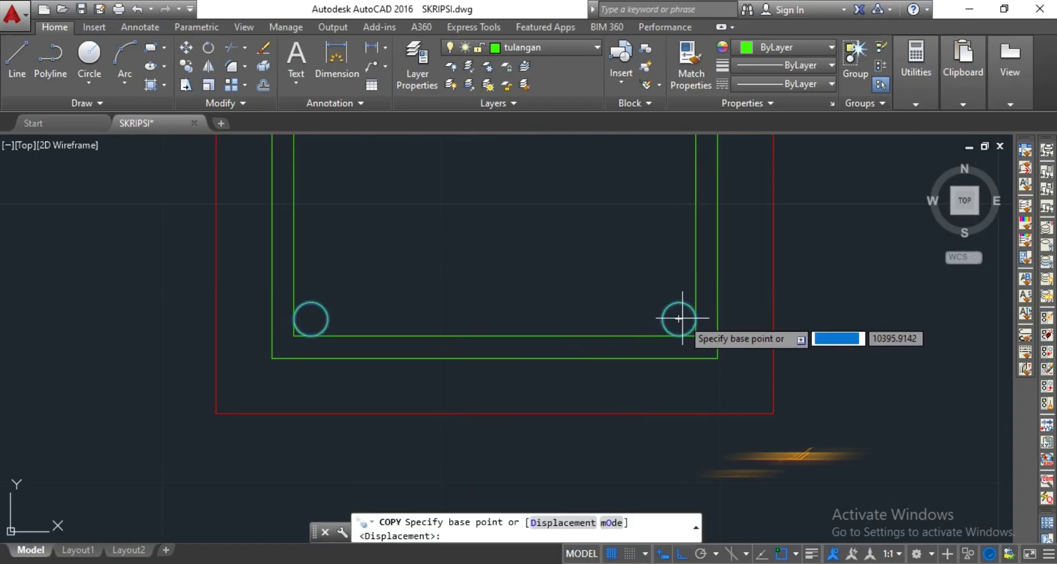
pyautogui.click(678, 319)
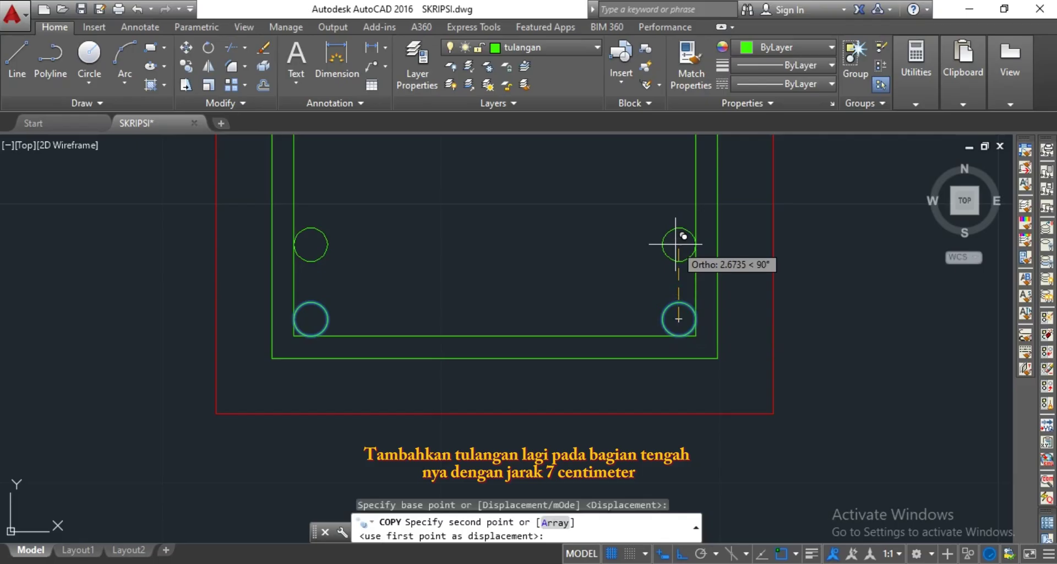
pyautogui.press('Return')
pyautogui.press('Escape')
# Trim the stirrup's inner lines beyond the bar circle at the lower-left corner
pyautogui.scroll(-5, 650, 246)
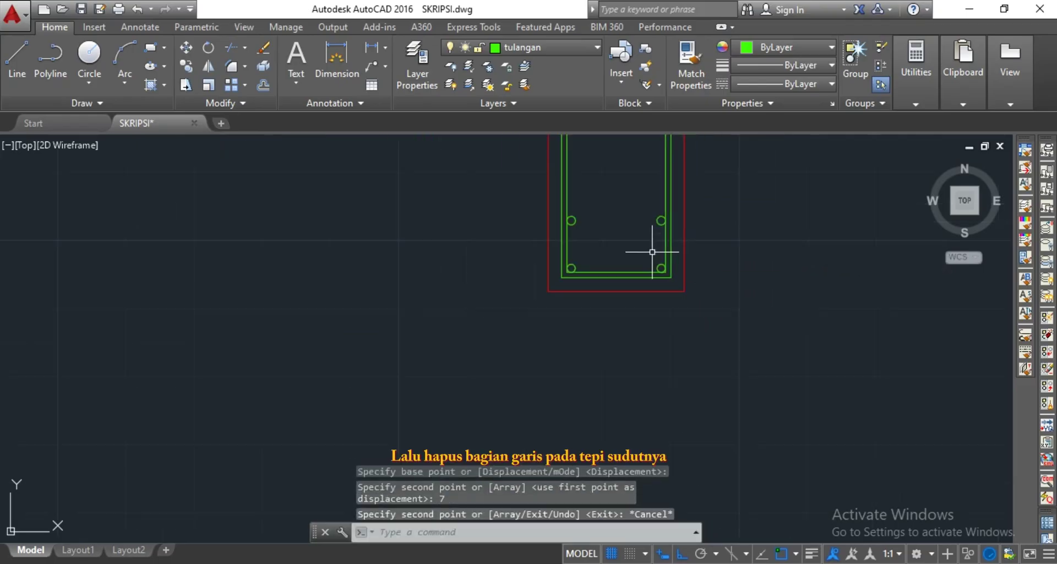
pyautogui.scroll(7, 613, 239)
pyautogui.press('Return')
pyautogui.scroll(5, 539, 310)
pyautogui.press('Return')
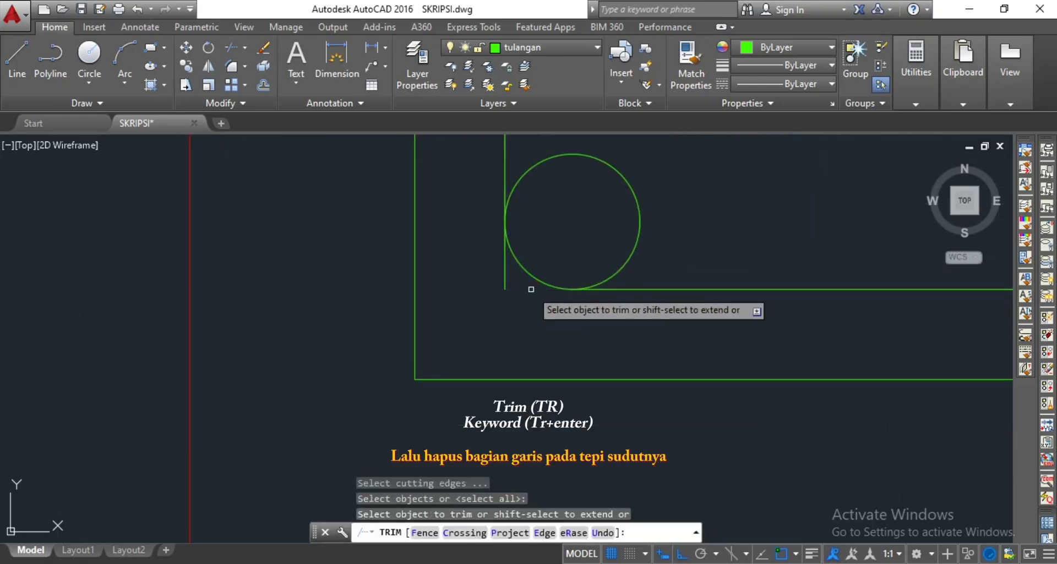
pyautogui.click(530, 288)
pyautogui.click(504, 267)
pyautogui.click(504, 267)
# Trim the stirrup's inner lines beyond the bar circle at the lower-right corner
pyautogui.scroll(-5, 506, 267)
pyautogui.scroll(-2, 506, 267)
pyautogui.moveTo(835, 291); pyautogui.dragTo(672, 295, button='middle')
pyautogui.scroll(4, 720, 285)
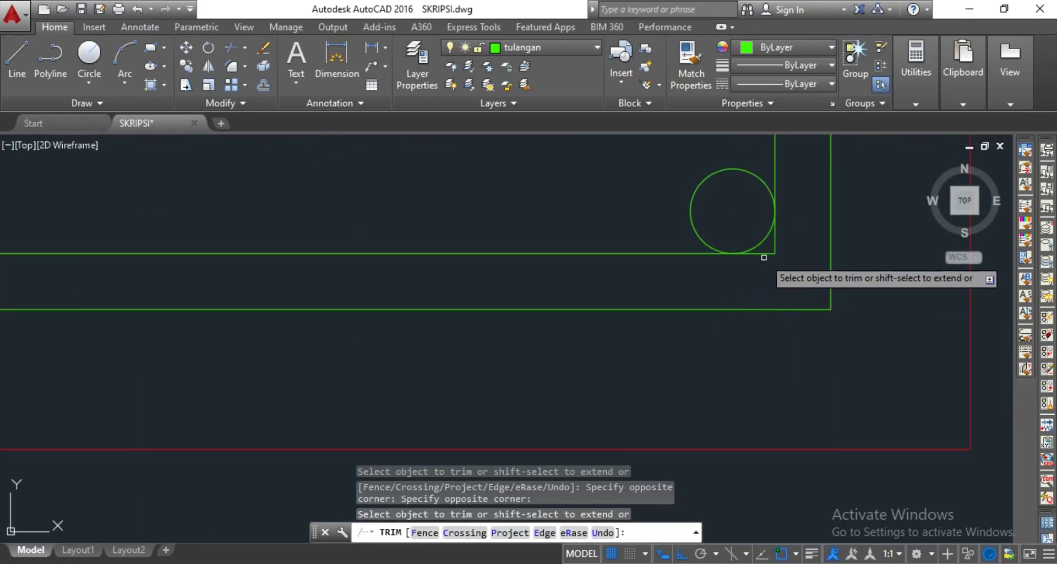
pyautogui.click(763, 257)
pyautogui.click(775, 248)
pyautogui.scroll(-6, 752, 259)
pyautogui.moveTo(651, 211); pyautogui.dragTo(652, 295, button='middle')
pyautogui.press('Escape')
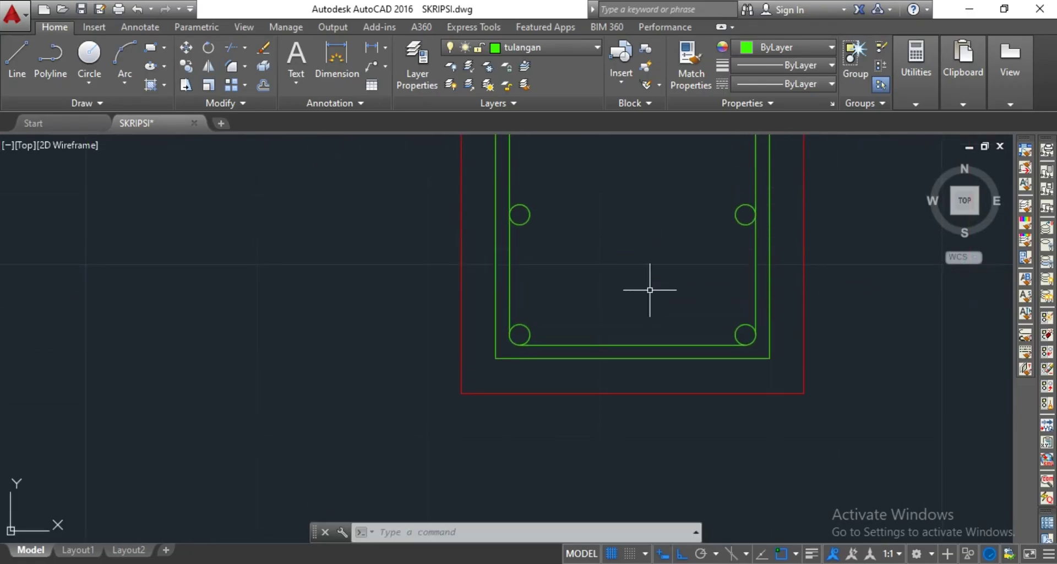
# Trim the stirrup's inner lines beyond the bar circle at the upper-right corner
pyautogui.scroll(-5, 649, 290)
pyautogui.scroll(5, 662, 187)
pyautogui.moveTo(665, 219); pyautogui.dragTo(650, 273, button='middle')
pyautogui.scroll(4, 726, 180)
pyautogui.scroll(4, 716, 213)
pyautogui.press('Return')
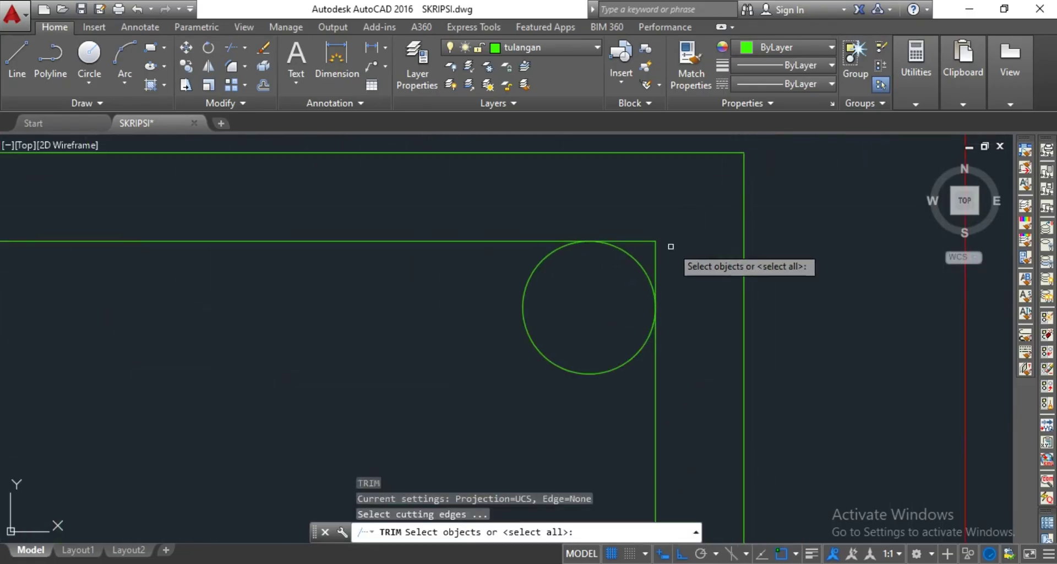
pyautogui.press('Return')
pyautogui.press('Escape')
# Fillet the stirrup's outer upper-right corner with a radius of 0.8
pyautogui.scroll(-6, 652, 234)
pyautogui.write('fillet')
pyautogui.press('Return')
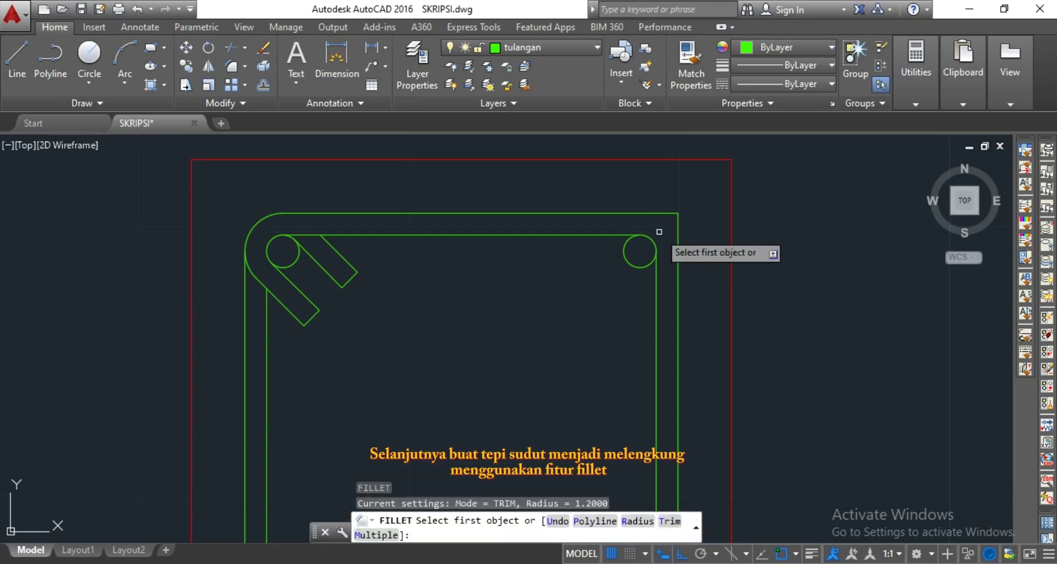
pyautogui.write('r')
pyautogui.press('Return')
pyautogui.press('Return')
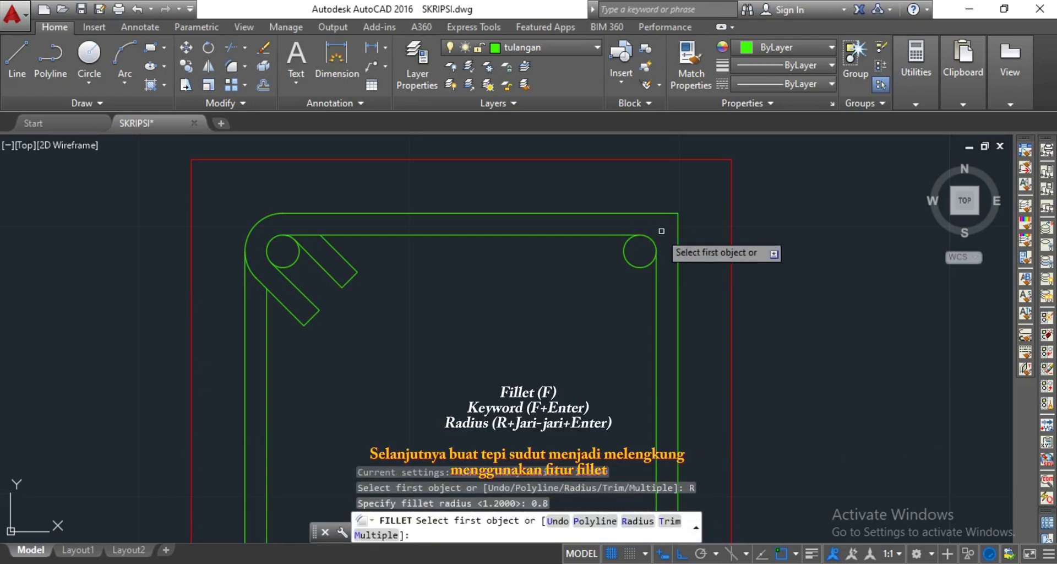
pyautogui.click(677, 224)
pyautogui.click(668, 213)
# Fillet the stirrup's outer lower-right corner with the same 0.8 radius
pyautogui.scroll(-2, 685, 210)
pyautogui.moveTo(680, 435); pyautogui.dragTo(680, 278, button='middle')
pyautogui.scroll(4, 672, 334)
pyautogui.press('Return')
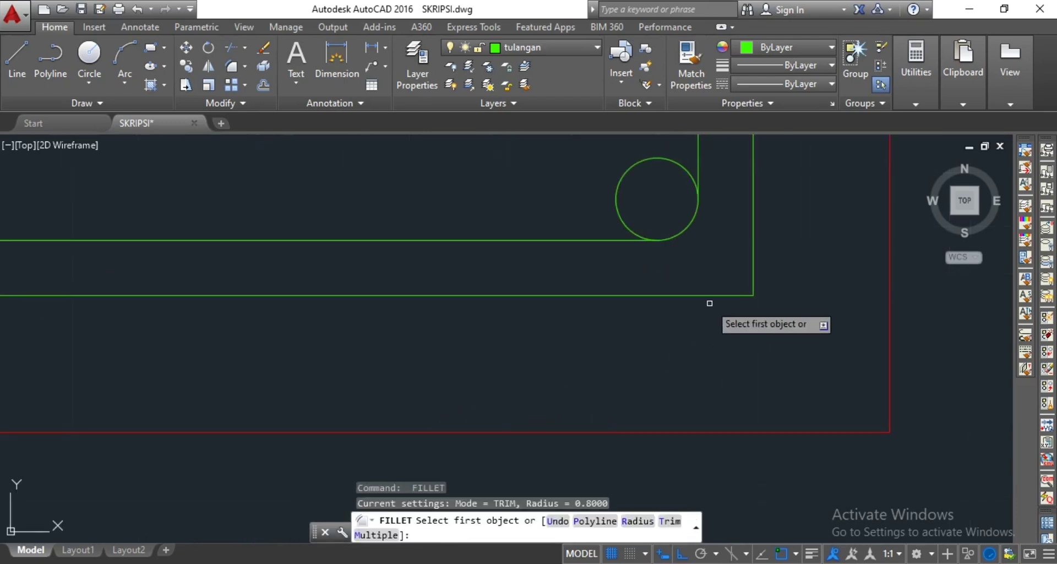
pyautogui.click(713, 295)
pyautogui.click(753, 242)
# Fillet the stirrup's outer lower-left corner with the same 0.8 radius
pyautogui.scroll(-1, 642, 282)
pyautogui.scroll(-3, 643, 282)
pyautogui.scroll(5, 478, 292)
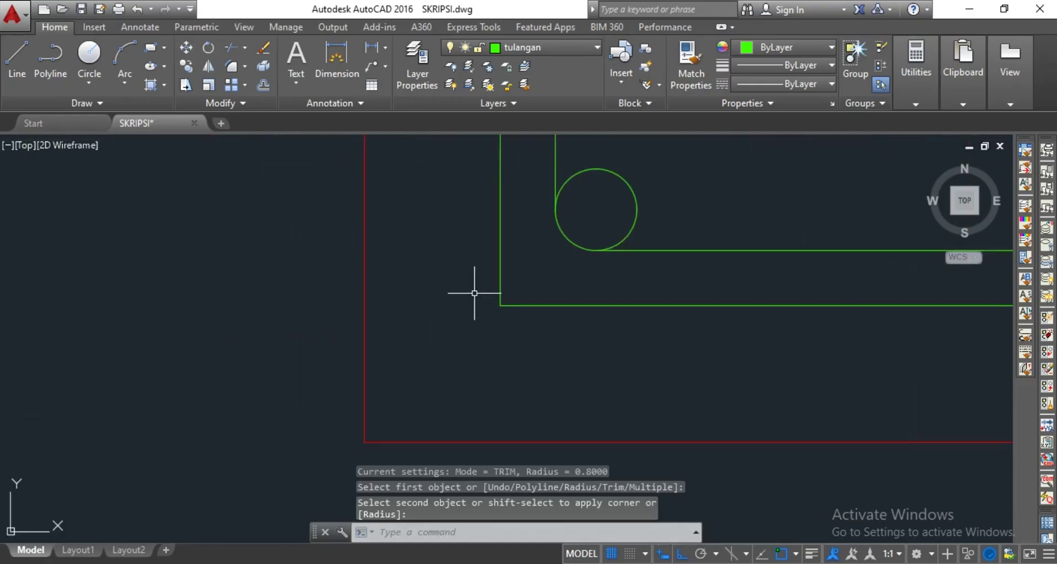
pyautogui.press('Return')
pyautogui.click(501, 276)
pyautogui.click(522, 304)
pyautogui.press('Escape')
# Draw a 110 cm vertical line downward from the sloof's lower-right corner on the pondasi layer
pyautogui.scroll(-10, 584, 281)
pyautogui.moveTo(656, 179); pyautogui.dragTo(645, 244, button='middle')
pyautogui.scroll(3, 641, 231)
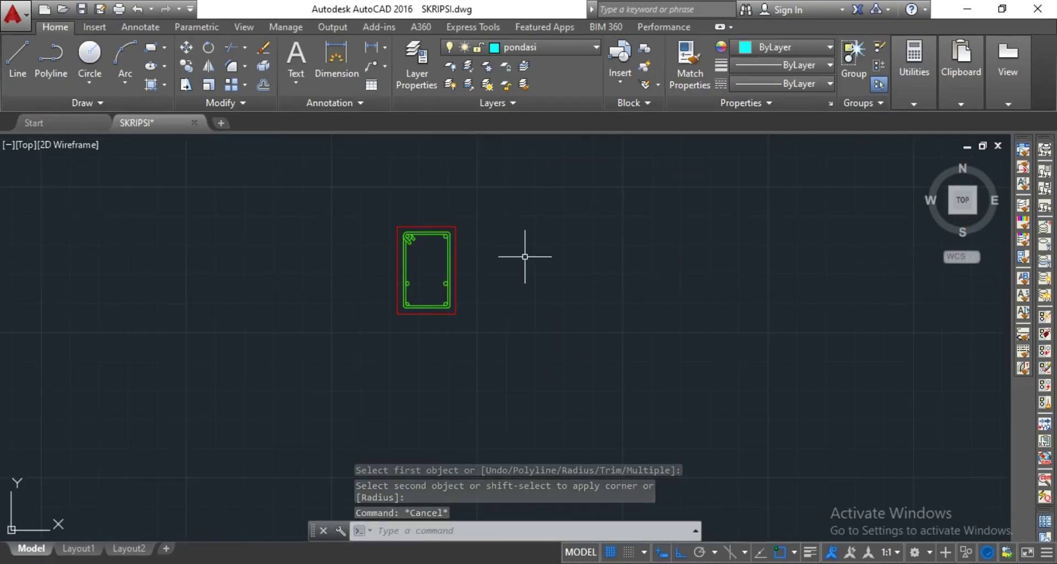
pyautogui.write('l')
pyautogui.press('Return')
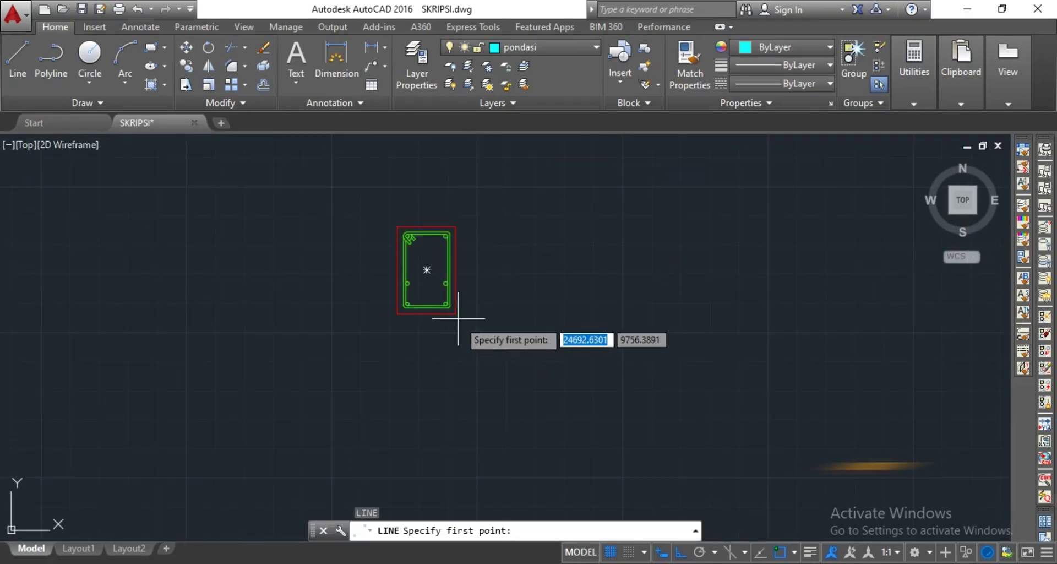
pyautogui.click(456, 315)
pyautogui.moveTo(447, 417)
pyautogui.mouseDown(button='middle')
pyautogui.moveTo(448, 379)
pyautogui.moveTo(500, 462)
pyautogui.moveTo(512, 510)
pyautogui.mouseUp(button='middle')
pyautogui.scroll(4, 448, 379)
pyautogui.scroll(-2, 534, 458)
pyautogui.moveTo(542, 422); pyautogui.dragTo(621, 425, button='middle')
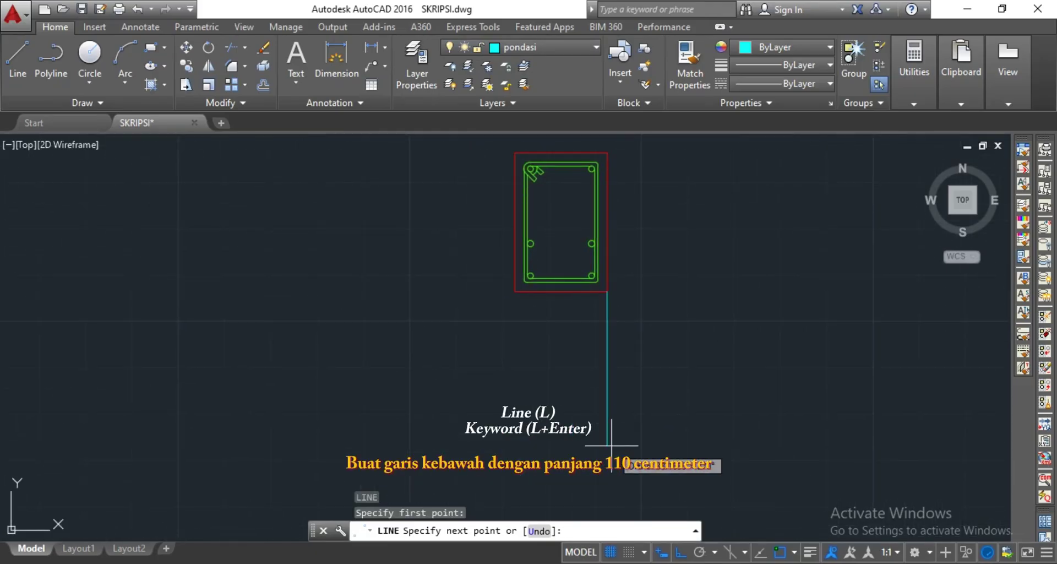
pyautogui.write('110')
pyautogui.press('Return')
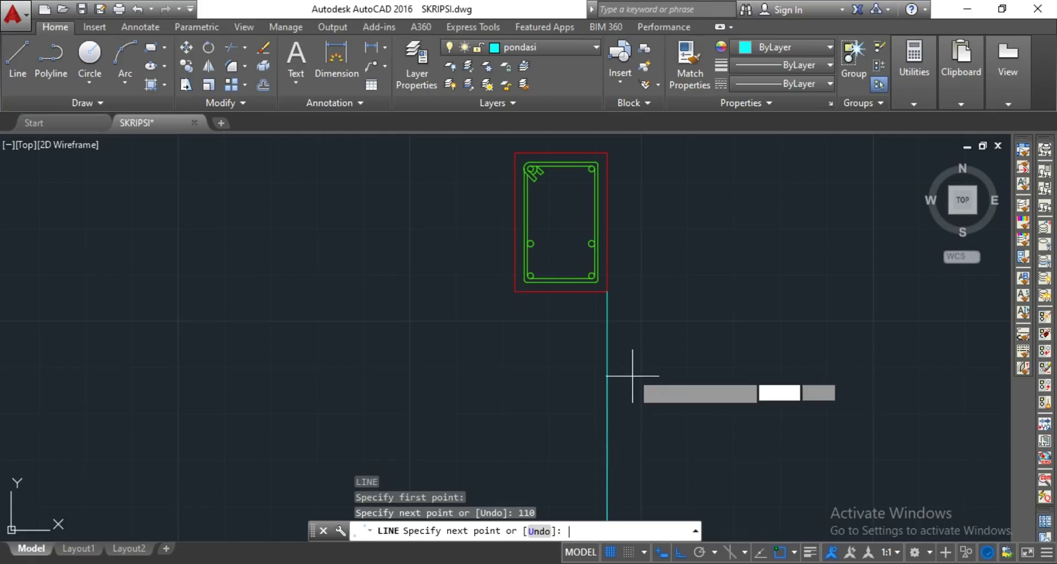
pyautogui.press('Return')
# Draw a 110 cm vertical line downward from the sloof's lower-left corner
pyautogui.press('Return')
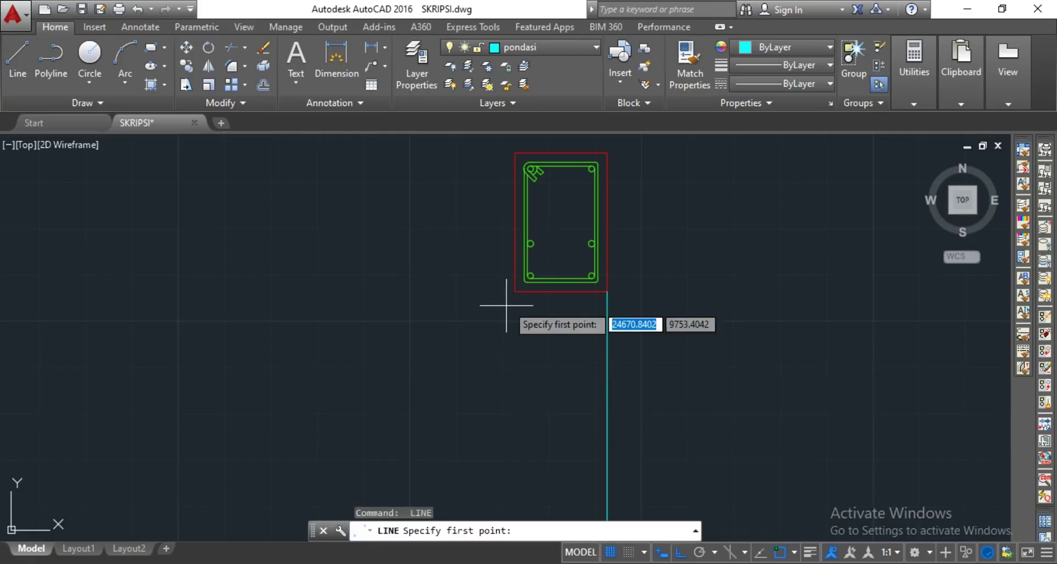
pyautogui.click(513, 291)
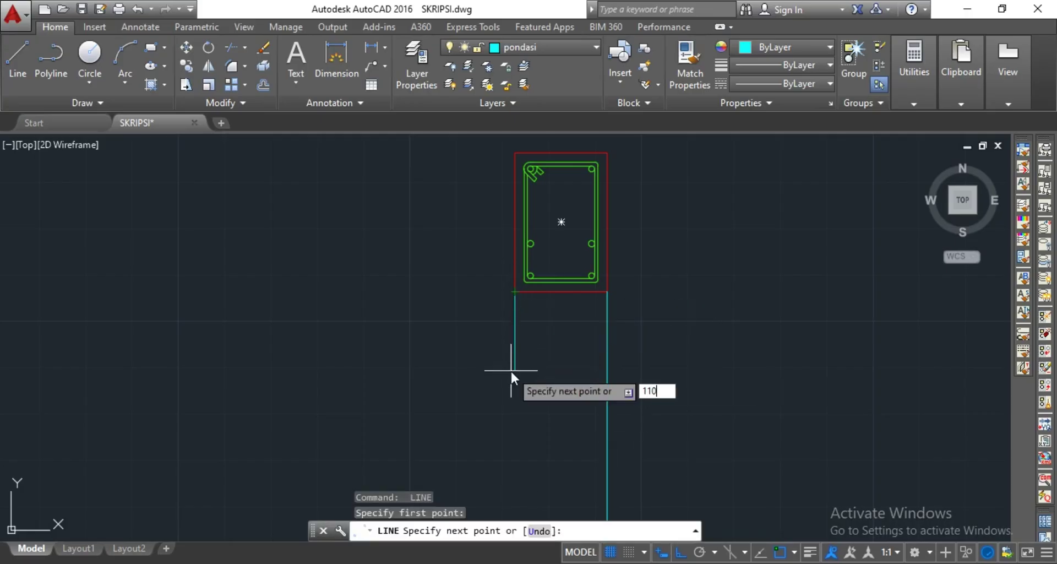
pyautogui.press('Return')
pyautogui.press('Escape')
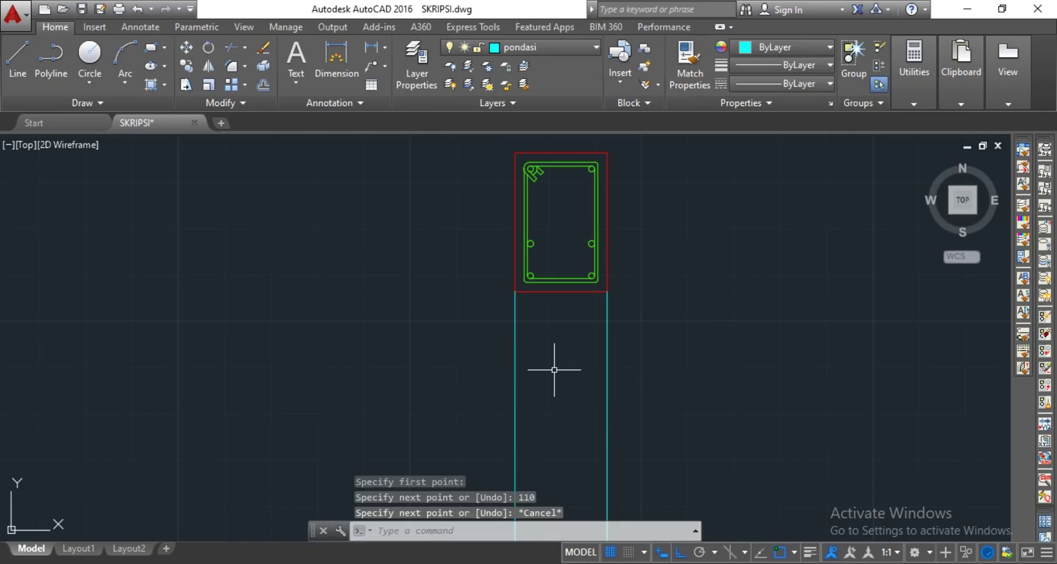
# Offset both vertical column lines inward by 3 cm
pyautogui.write('o')
pyautogui.press('Return')
pyautogui.click(607, 336)
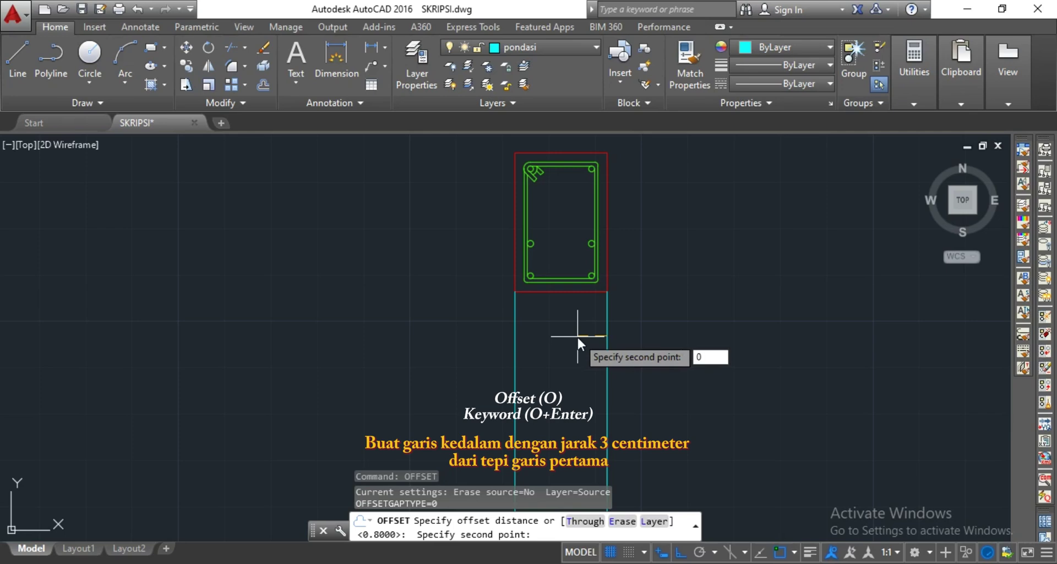
pyautogui.write('3')
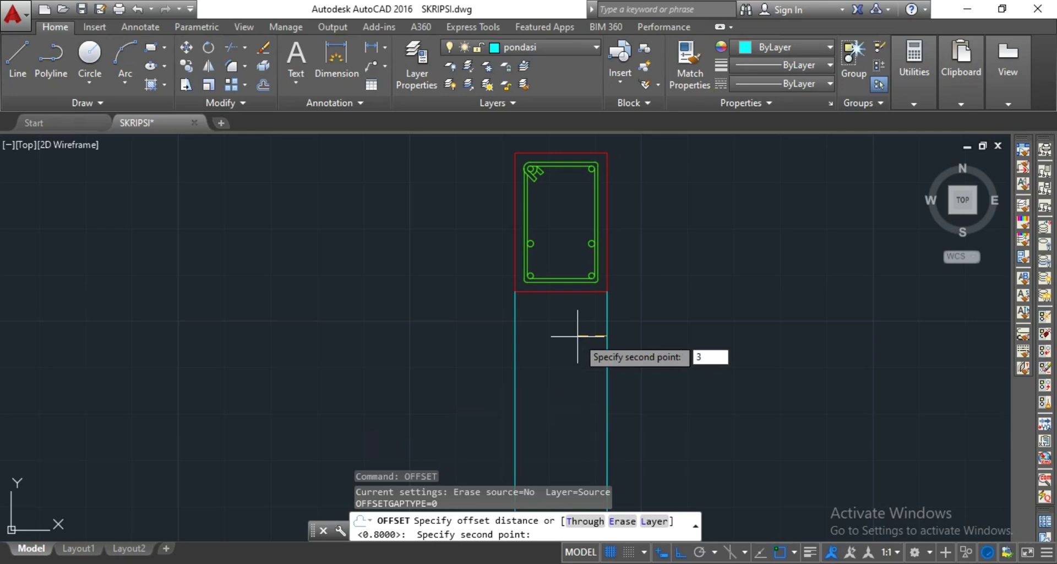
pyautogui.press('Return')
pyautogui.click(606, 330)
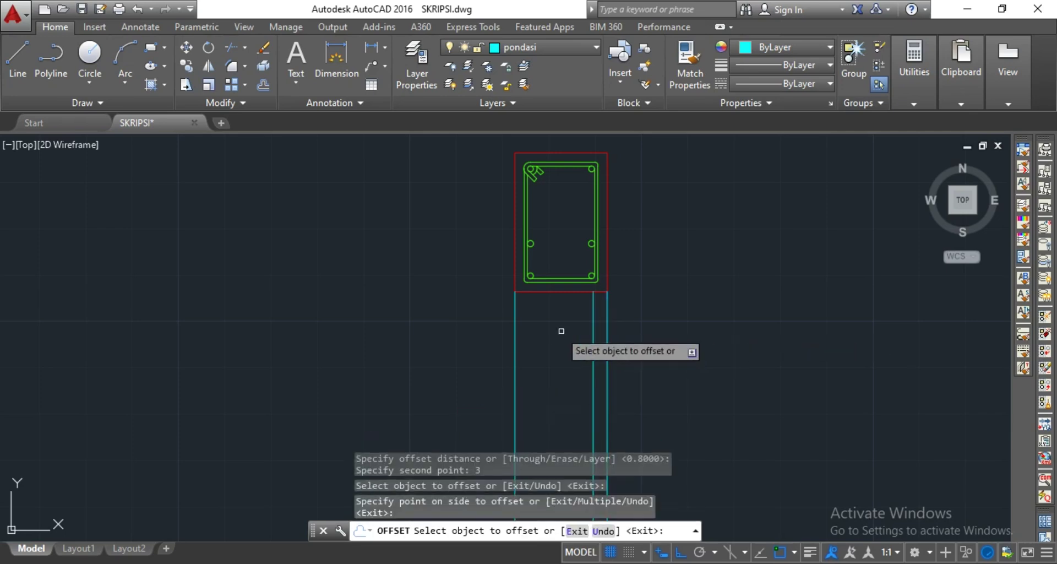
pyautogui.click(540, 325)
pyautogui.press('Escape')
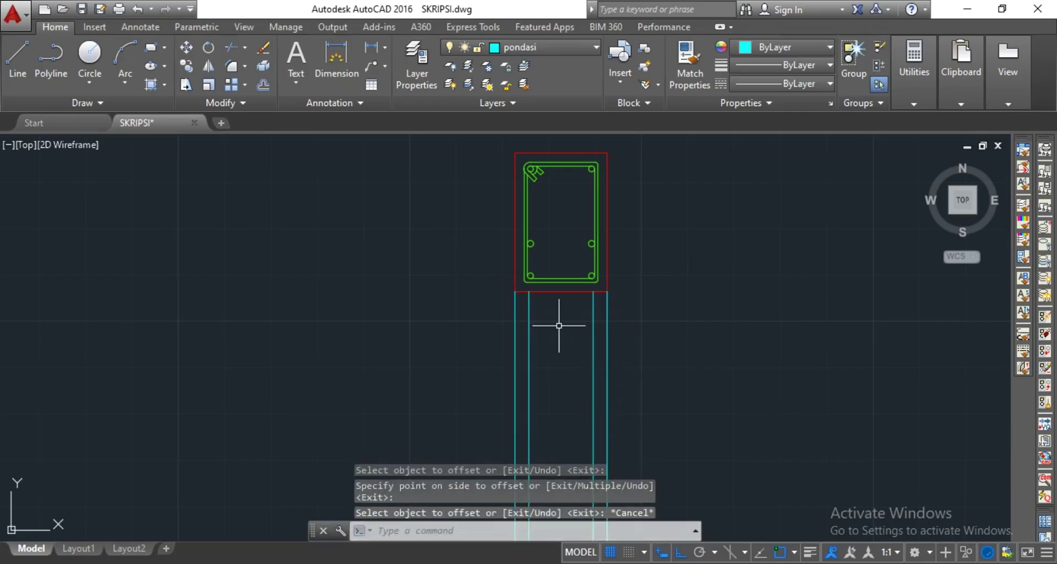
# Offset both inner column lines inward by 1.2 cm to give the main bars their thickness
pyautogui.write('OF')
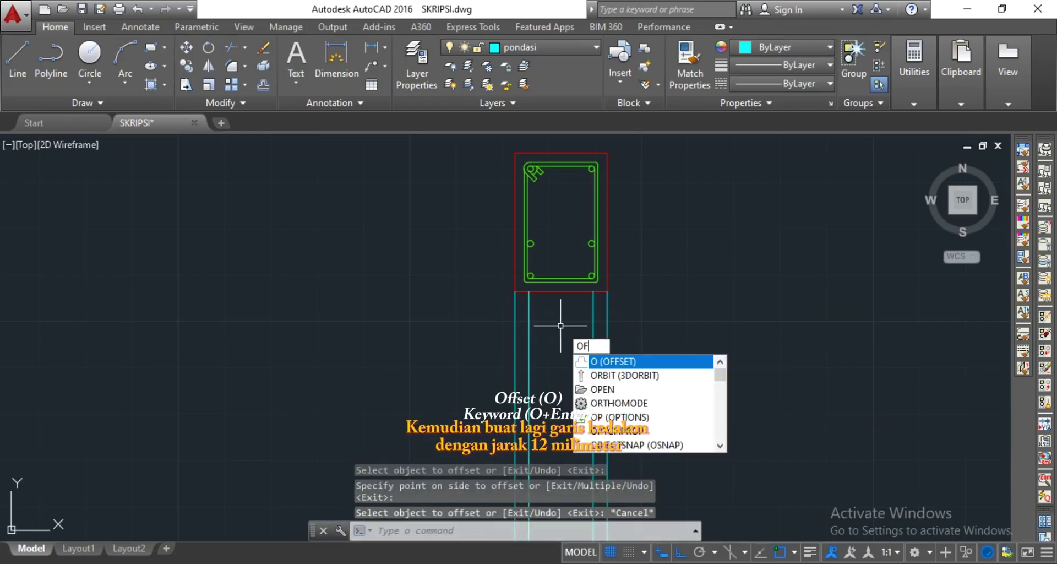
pyautogui.press('Return')
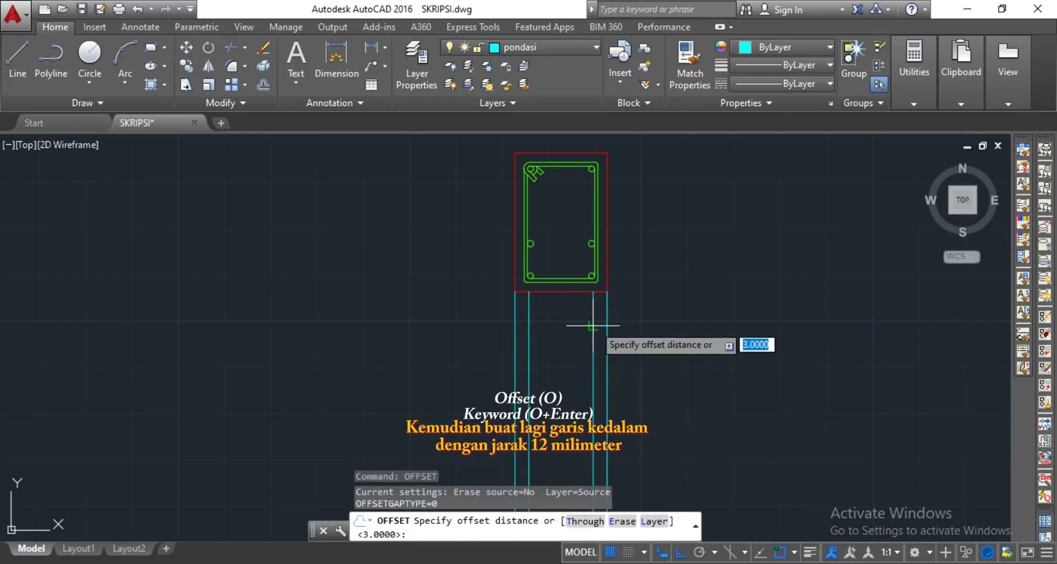
pyautogui.click(593, 325)
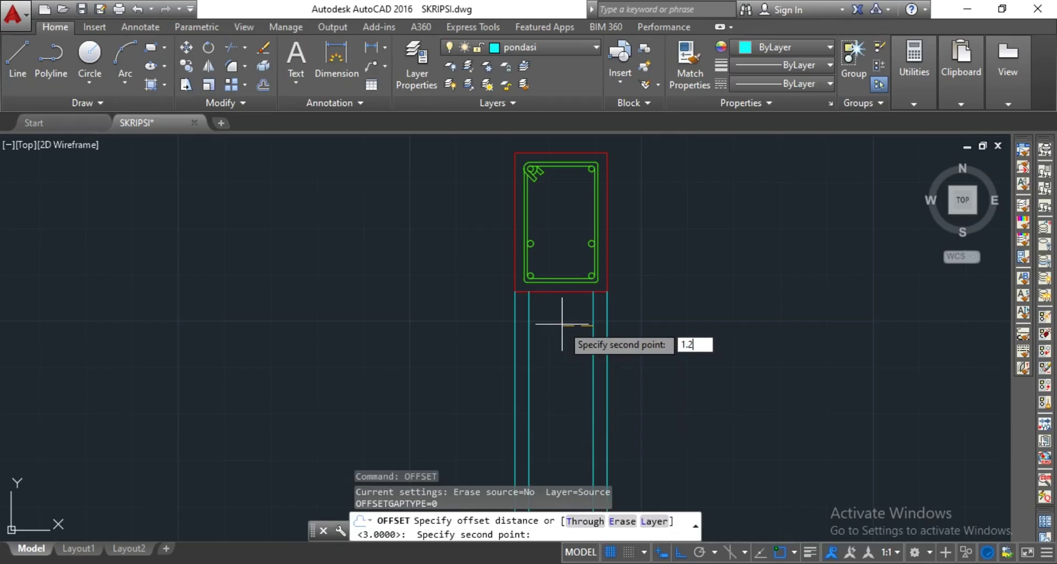
pyautogui.press('Return')
pyautogui.click(589, 316)
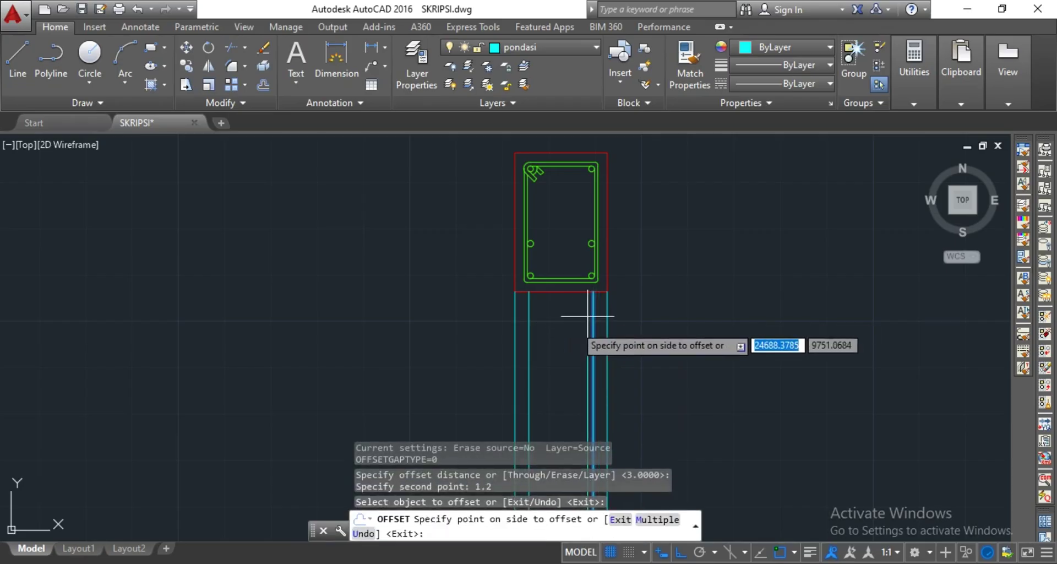
pyautogui.click(565, 323)
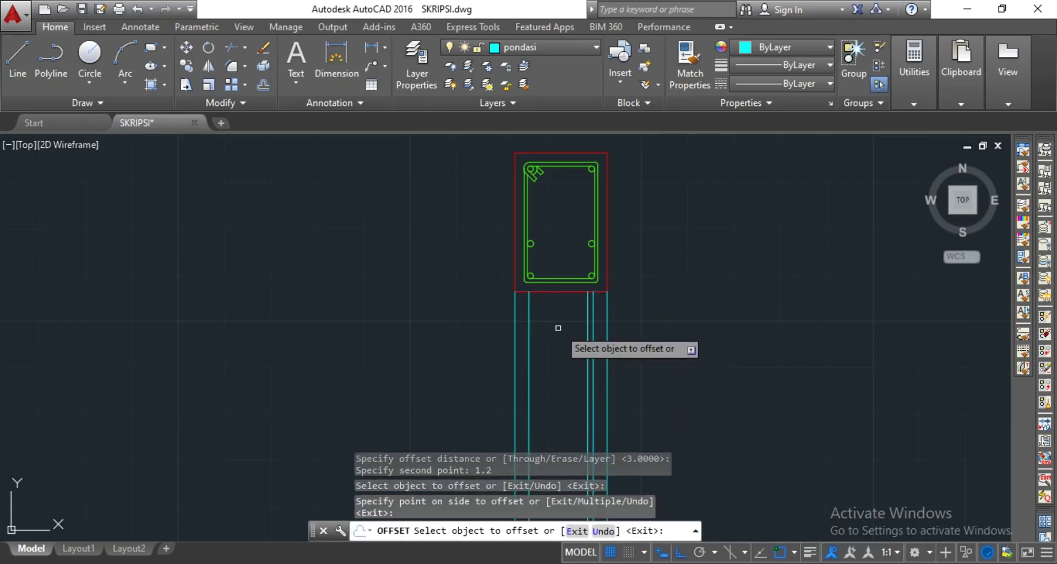
pyautogui.click(529, 306)
pyautogui.click(583, 315)
pyautogui.press('Escape')
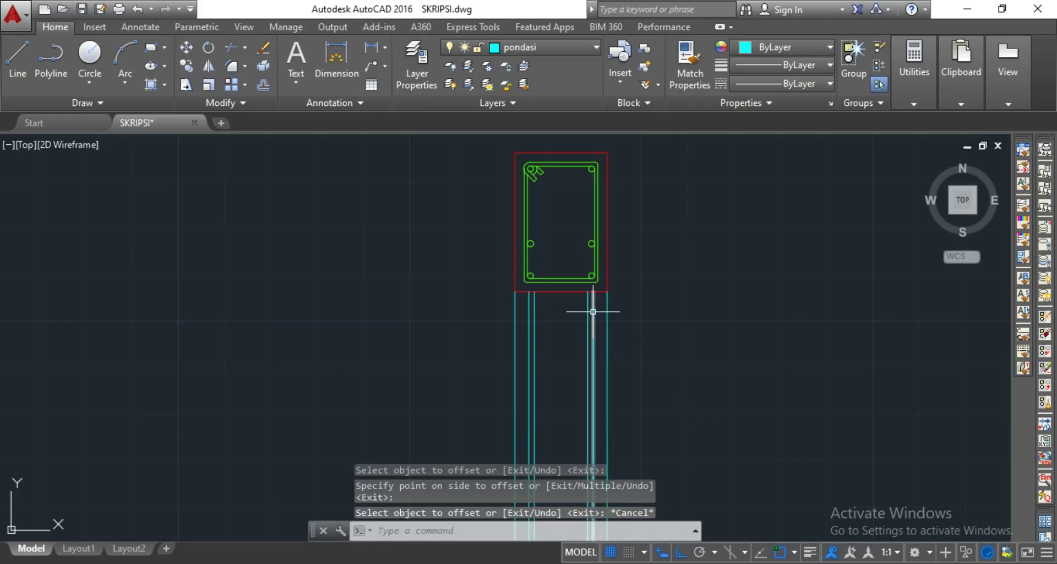
# Move the four inner column lines to the tulangan layer
pyautogui.click(597, 309)
pyautogui.click(526, 324)
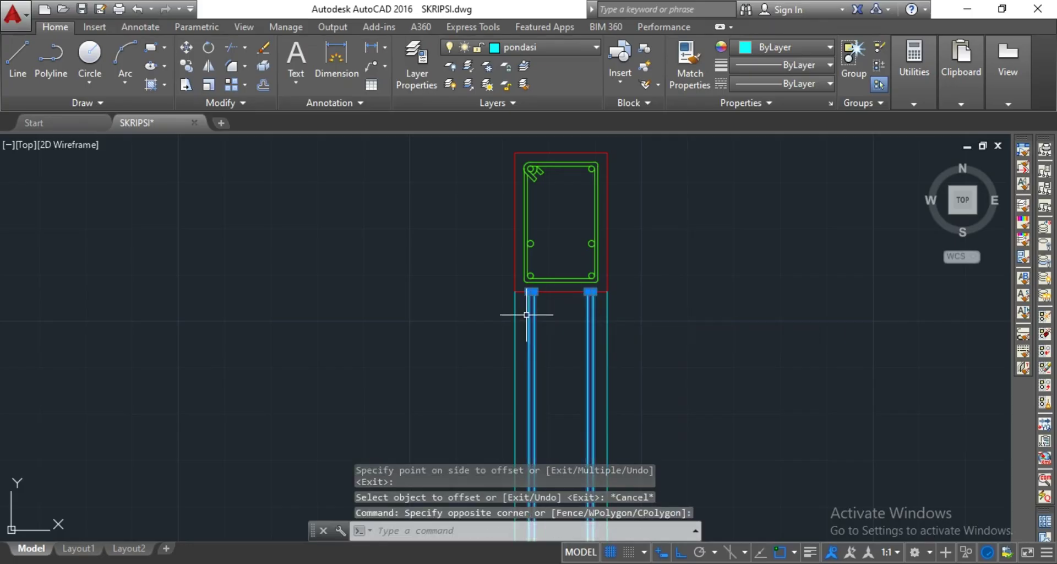
pyautogui.click(566, 48)
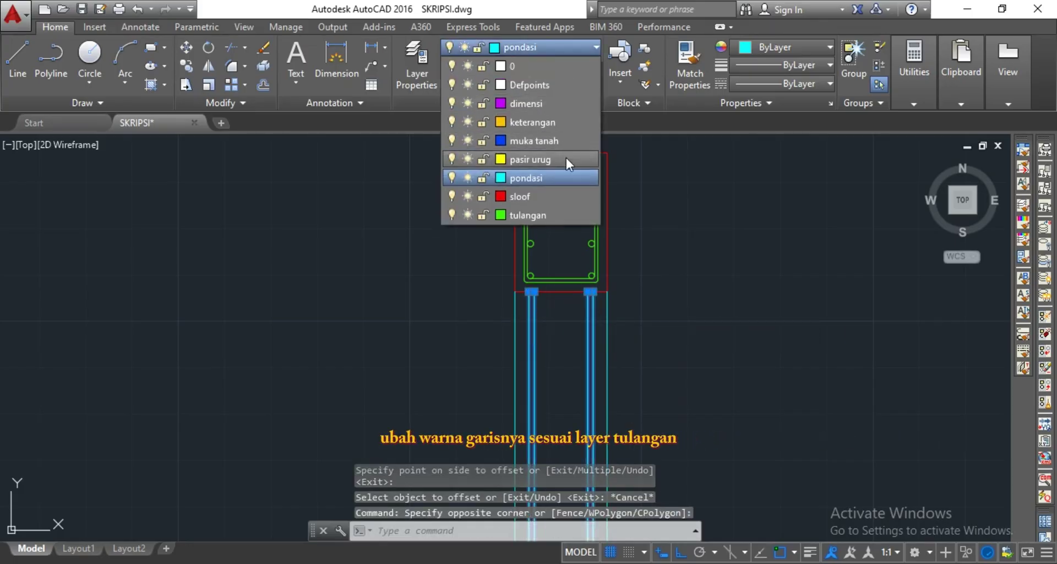
pyautogui.click(549, 213)
pyautogui.press('Escape')
pyautogui.press('Return')
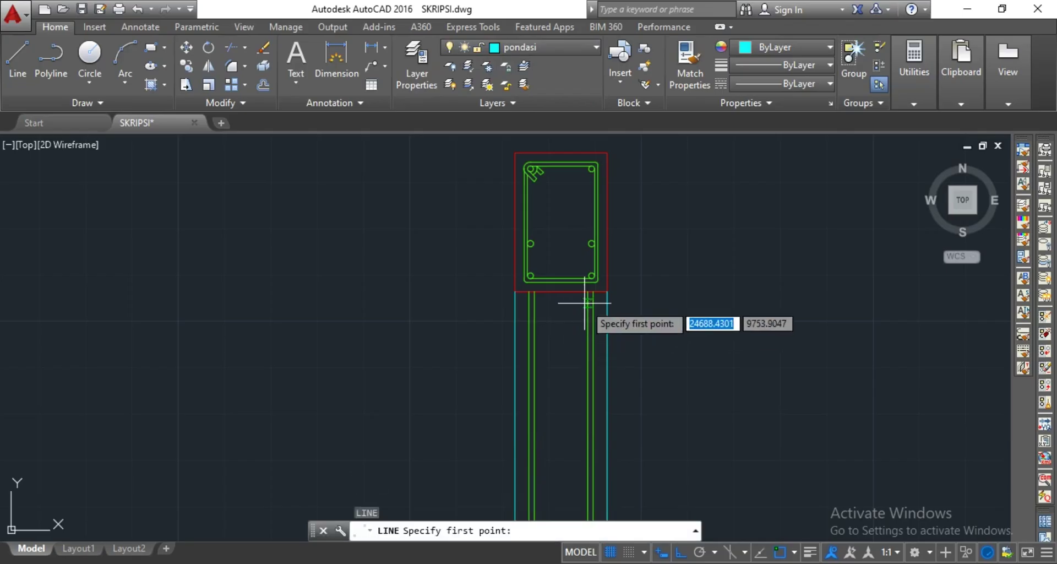
pyautogui.click(593, 292)
pyautogui.scroll(2, 523, 296)
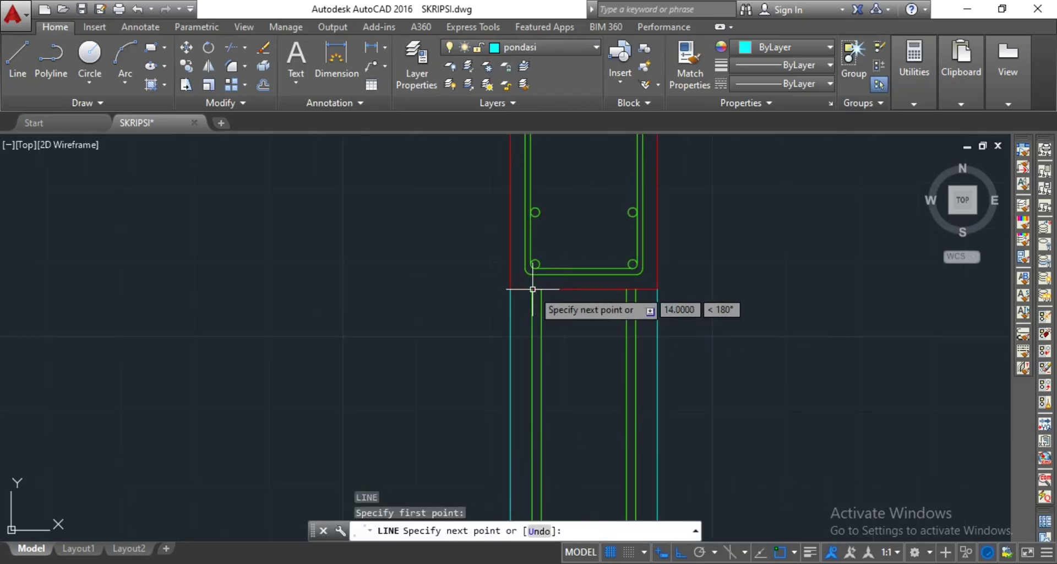
pyautogui.press('Escape')
# On the tulangan layer, draw a horizontal line along the sloof's bottom edge between the outer faces of the two column bars
pyautogui.click(557, 47)
pyautogui.click(550, 221)
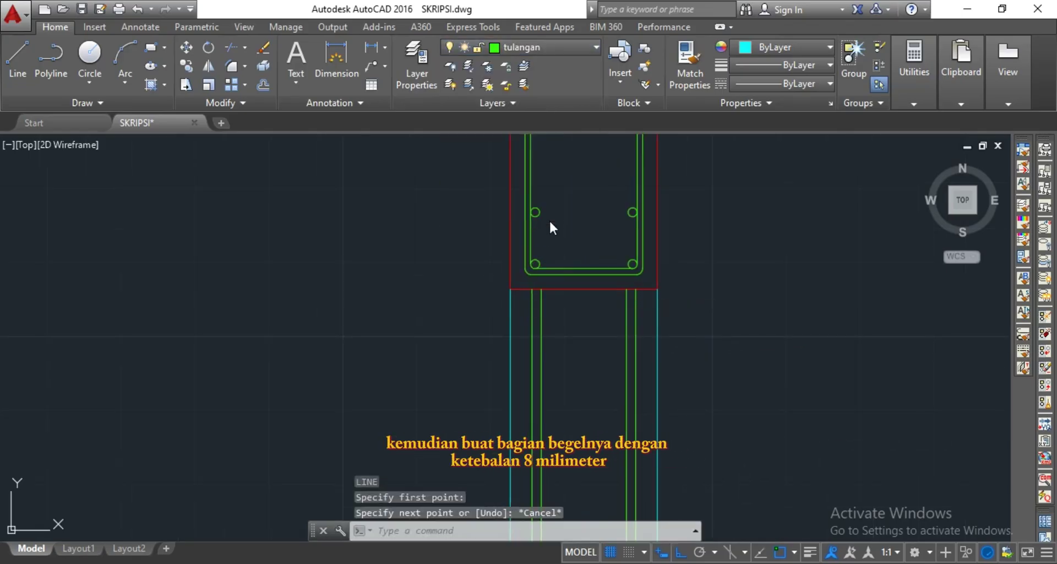
pyautogui.press('Return')
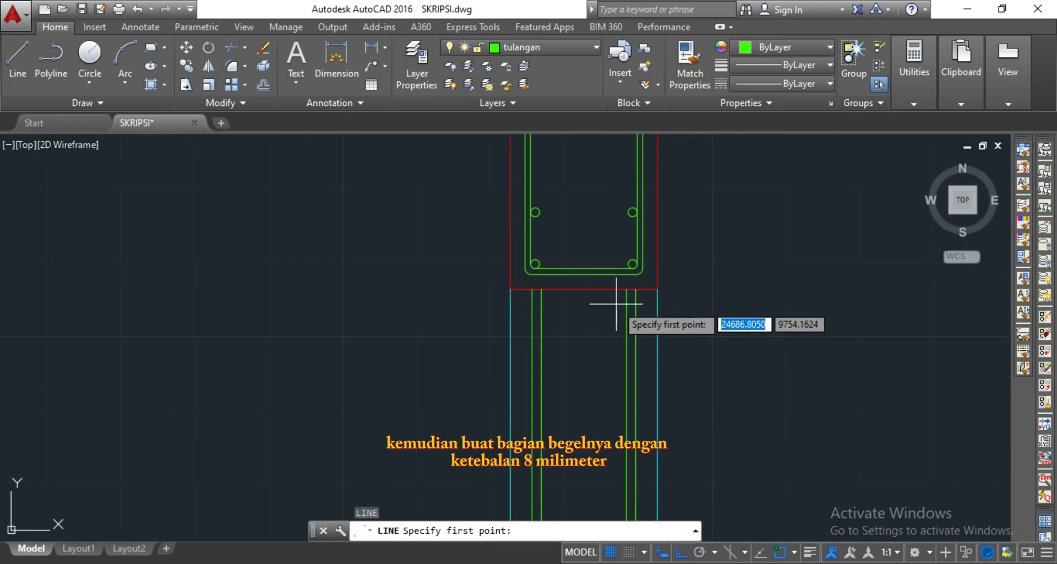
pyautogui.click(636, 289)
pyautogui.click(534, 290)
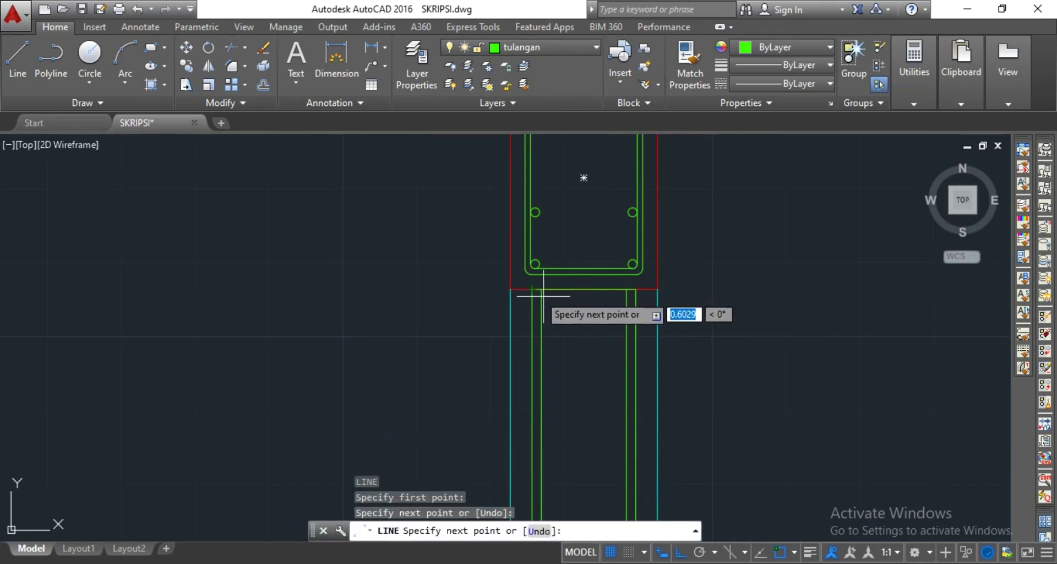
pyautogui.press('Escape')
# Offset the horizontal stirrup line downward by 0.8 cm
pyautogui.write('o')
pyautogui.press('Return')
pyautogui.scroll(4, 566, 312)
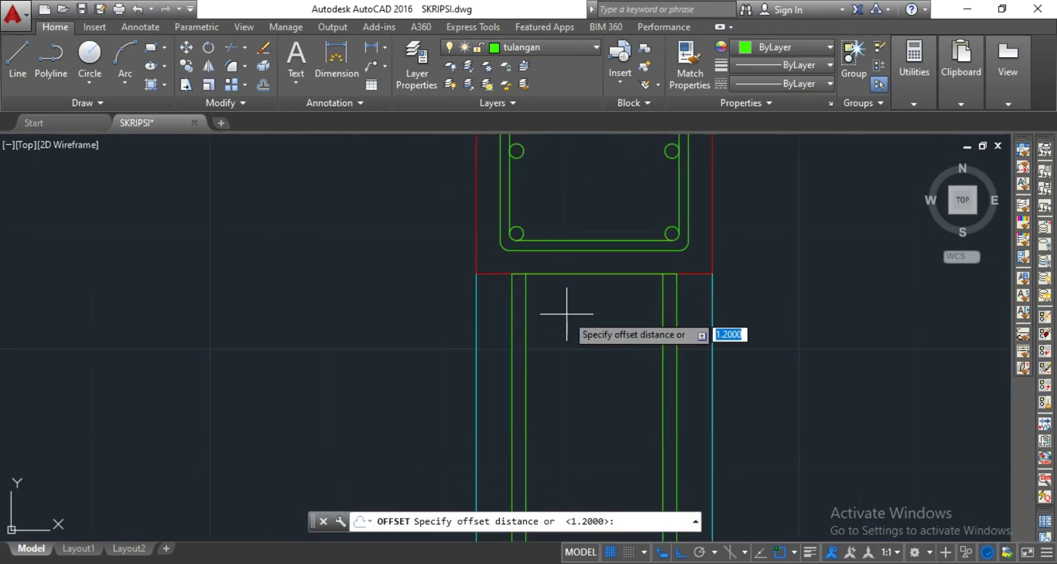
pyautogui.click(610, 248)
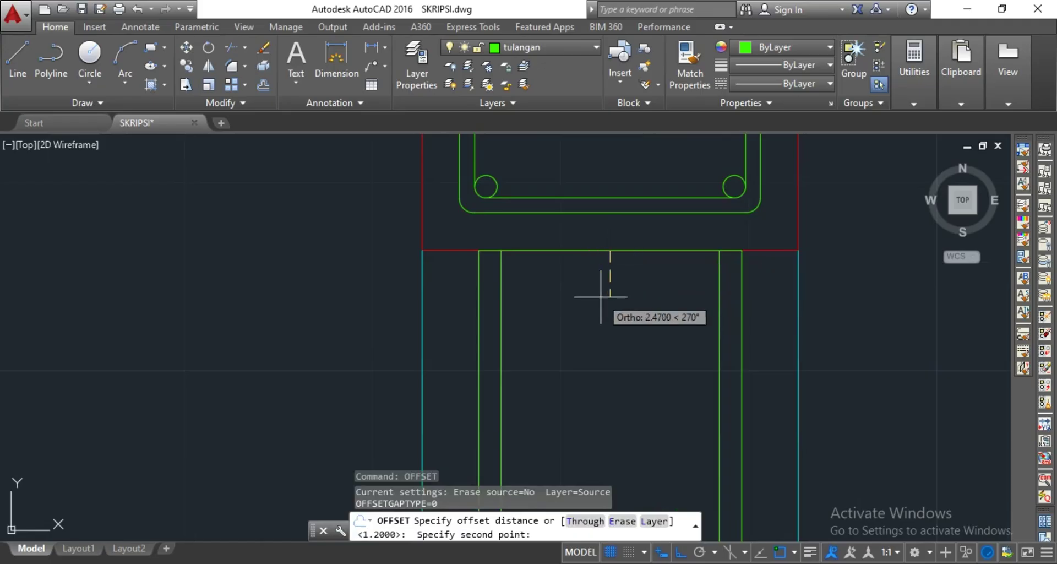
pyautogui.write('0.8')
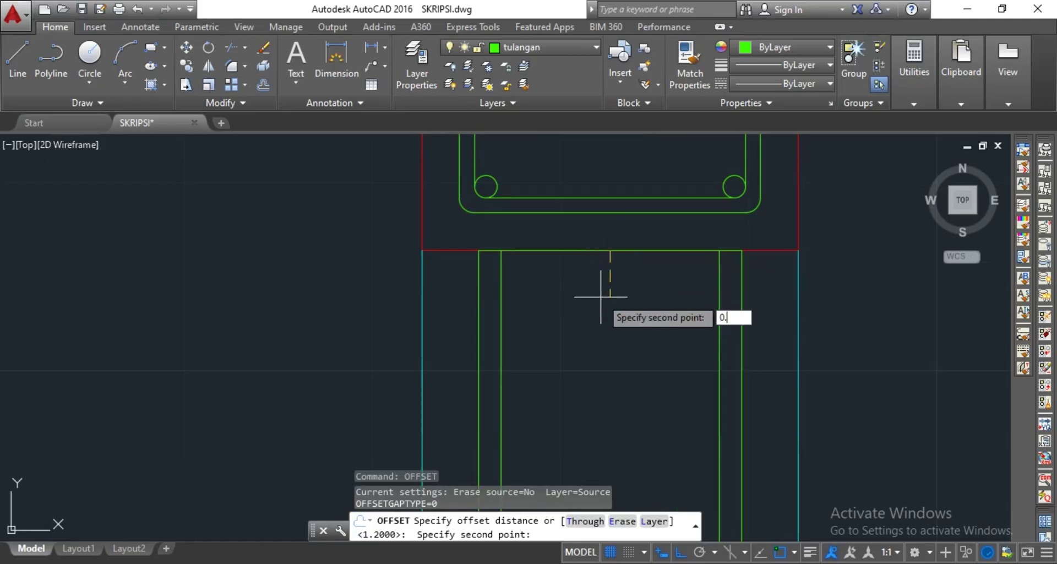
pyautogui.press('Return')
pyautogui.click(602, 250)
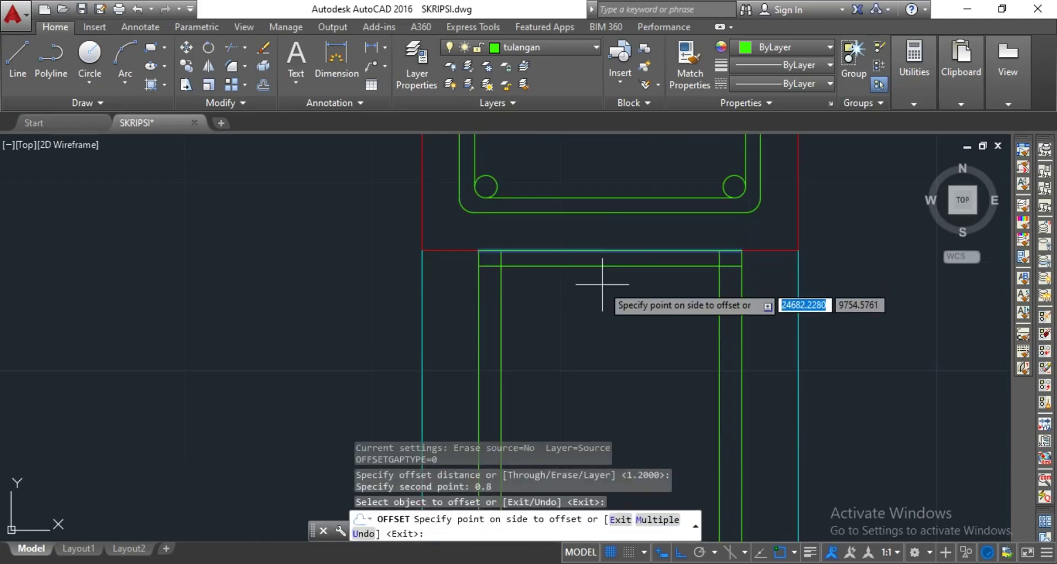
pyautogui.click(600, 288)
pyautogui.press('Escape')
# Move both stirrup lines 12 cm straight down from the sloof's bottom edge
pyautogui.click(626, 251)
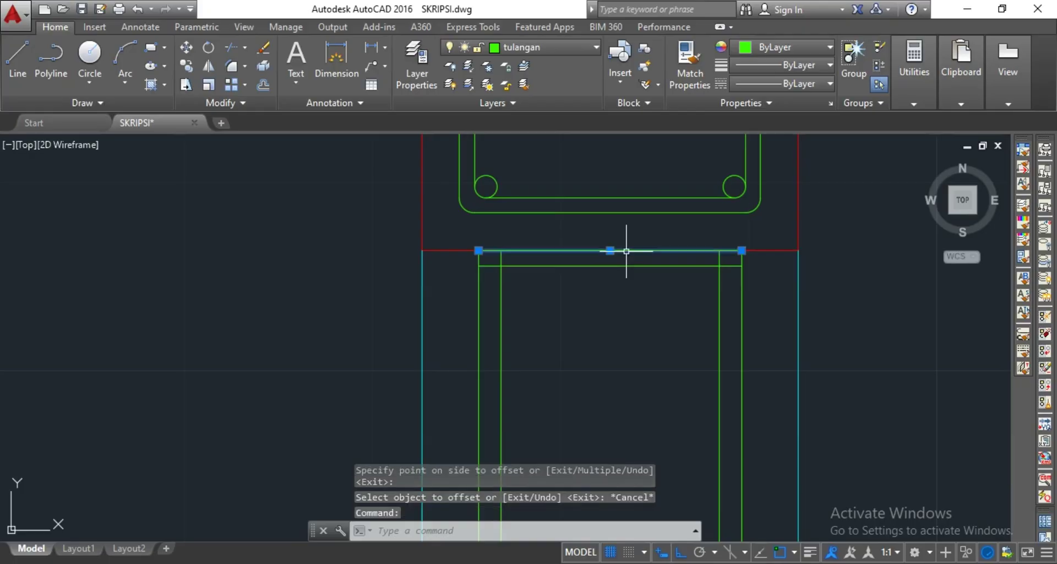
pyautogui.click(626, 263)
pyautogui.rightClick(614, 295)
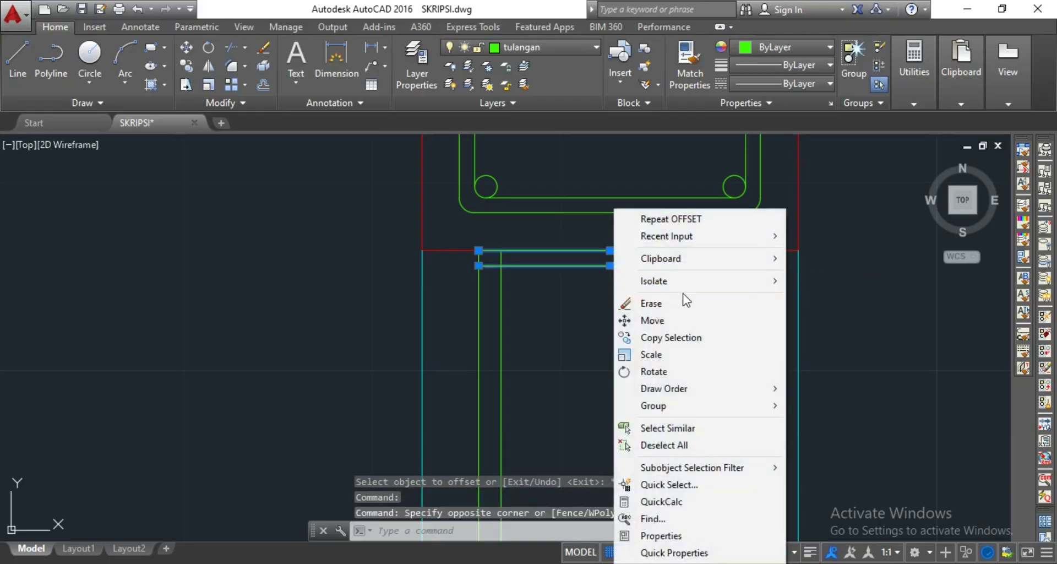
pyautogui.click(627, 318)
pyautogui.click(742, 250)
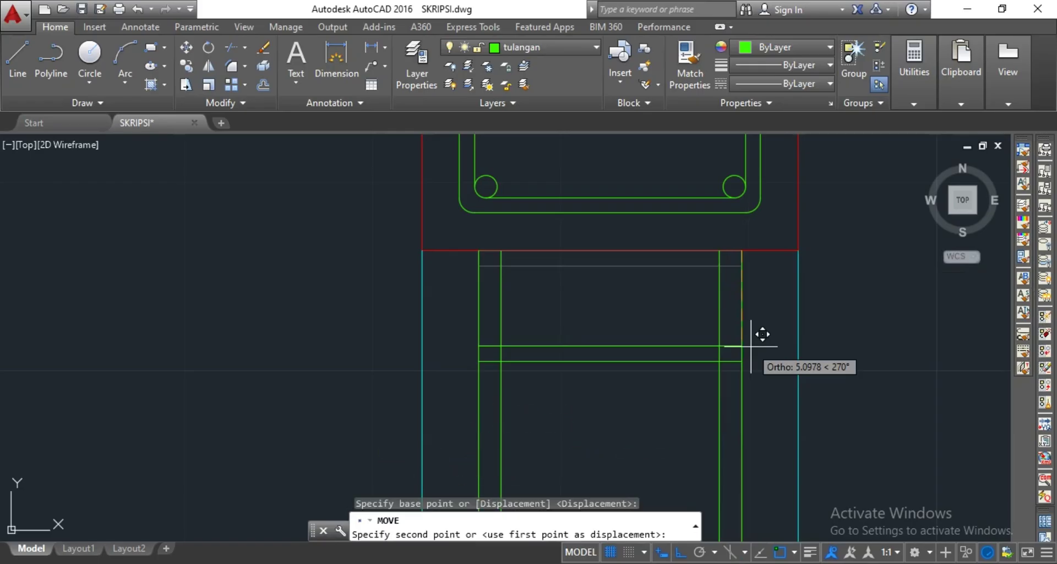
pyautogui.write('12')
pyautogui.press('Return')
# Copy the two column stirrup lines 12 cm straight down
pyautogui.scroll(-3, 751, 346)
pyautogui.click(708, 305)
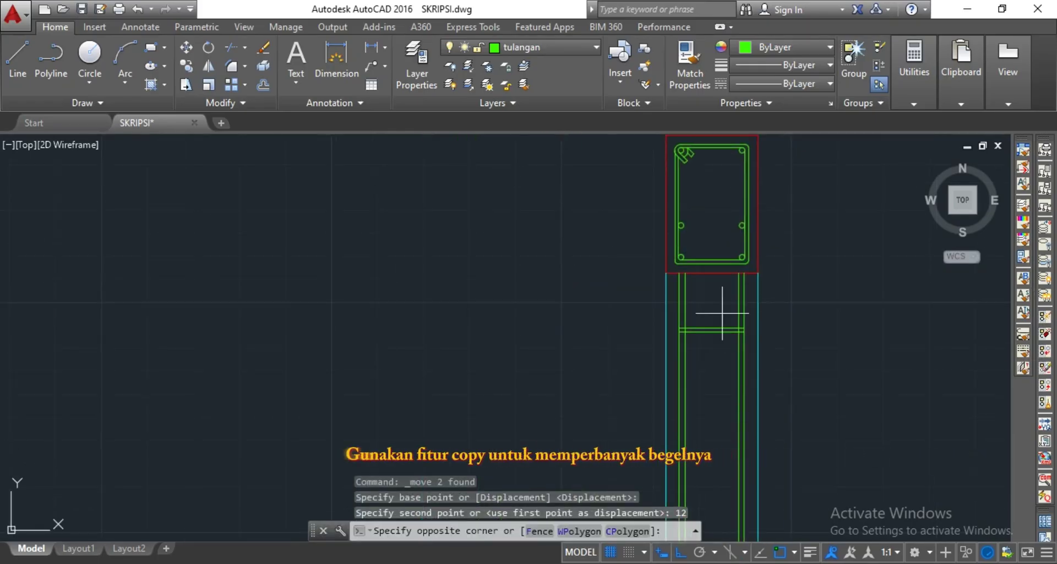
pyautogui.click(760, 359)
pyautogui.rightClick(719, 336)
pyautogui.click(758, 132)
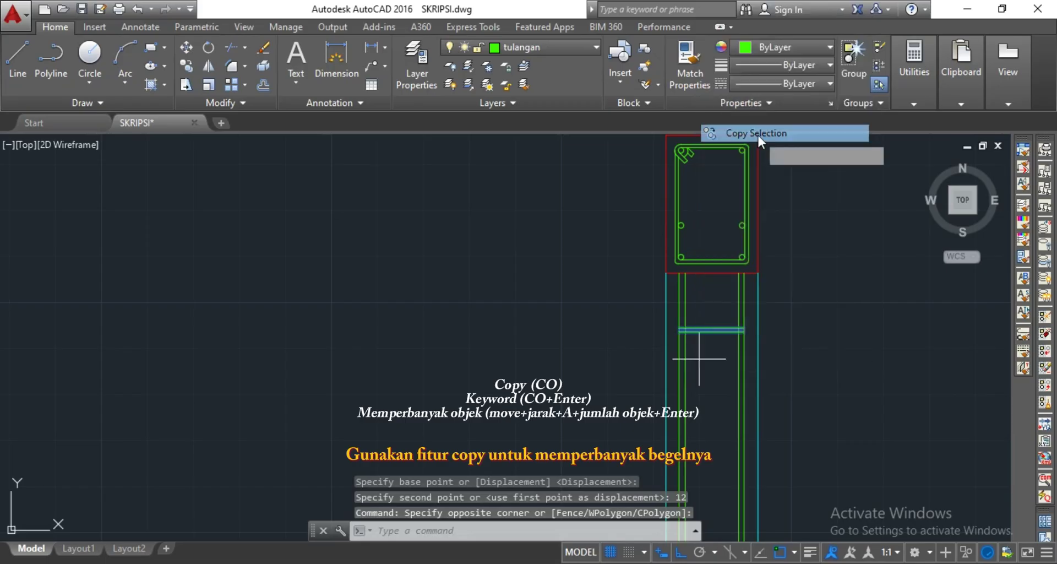
pyautogui.scroll(5, 729, 302)
pyautogui.click(771, 301)
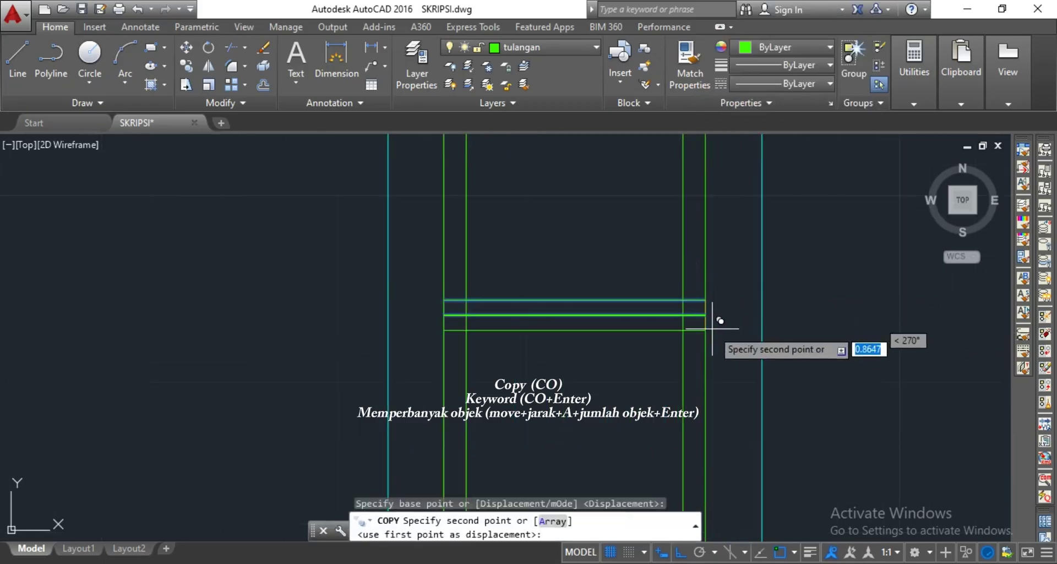
pyautogui.write('12')
pyautogui.press('Return')
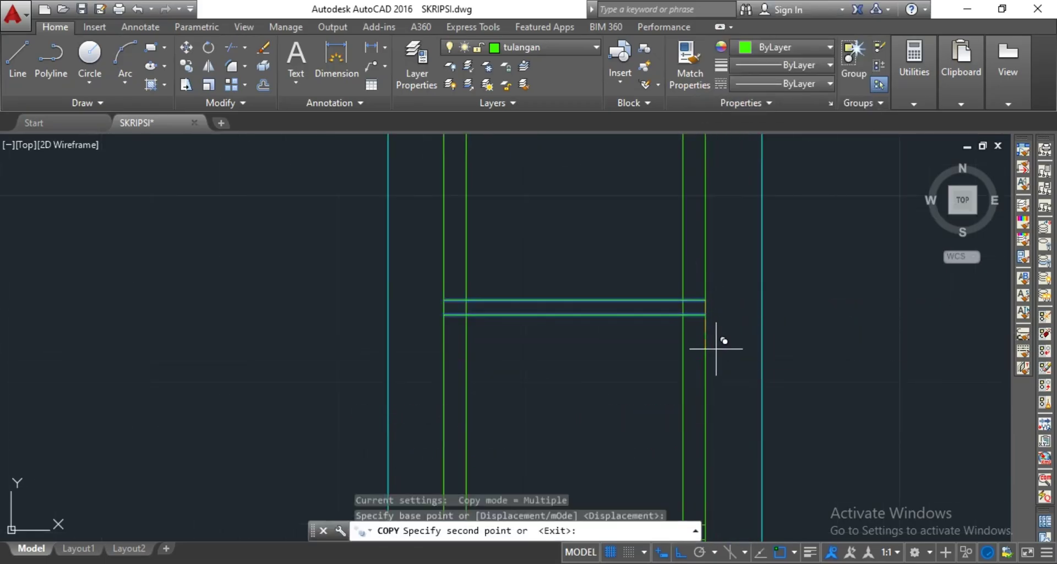
# Array the stirrup lines down the column as 10 items spaced 12 cm apart within the same Copy command
pyautogui.write('A')
pyautogui.press('Return')
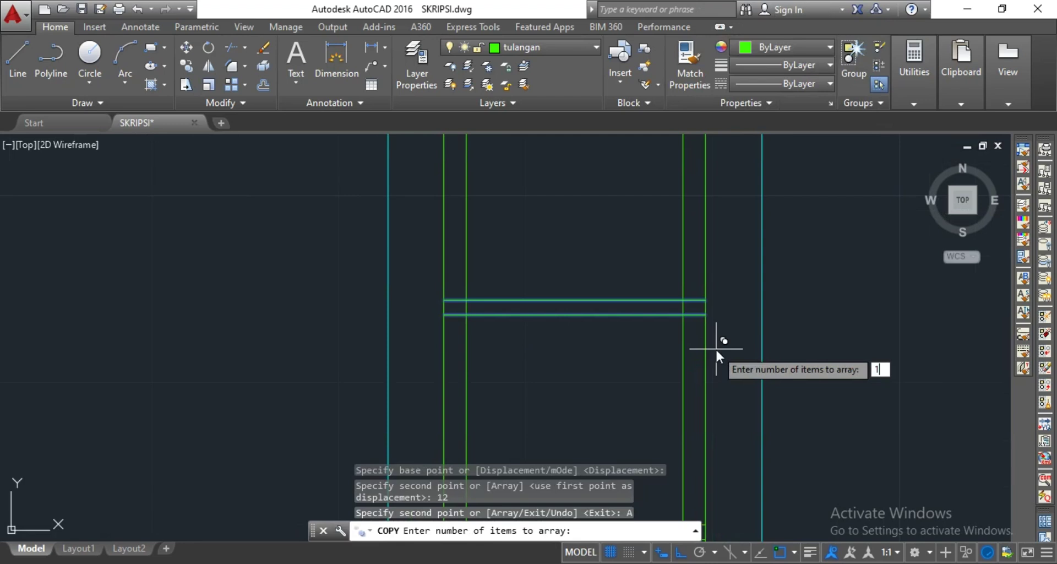
pyautogui.write('10')
pyautogui.press('Return')
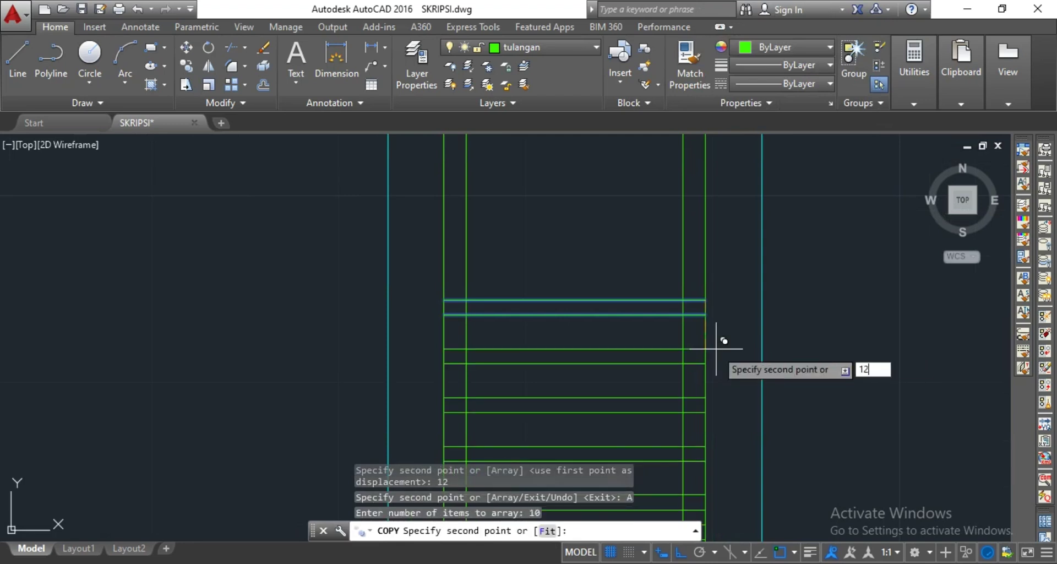
pyautogui.press('Return')
pyautogui.scroll(5, 725, 212)
pyautogui.press('Escape')
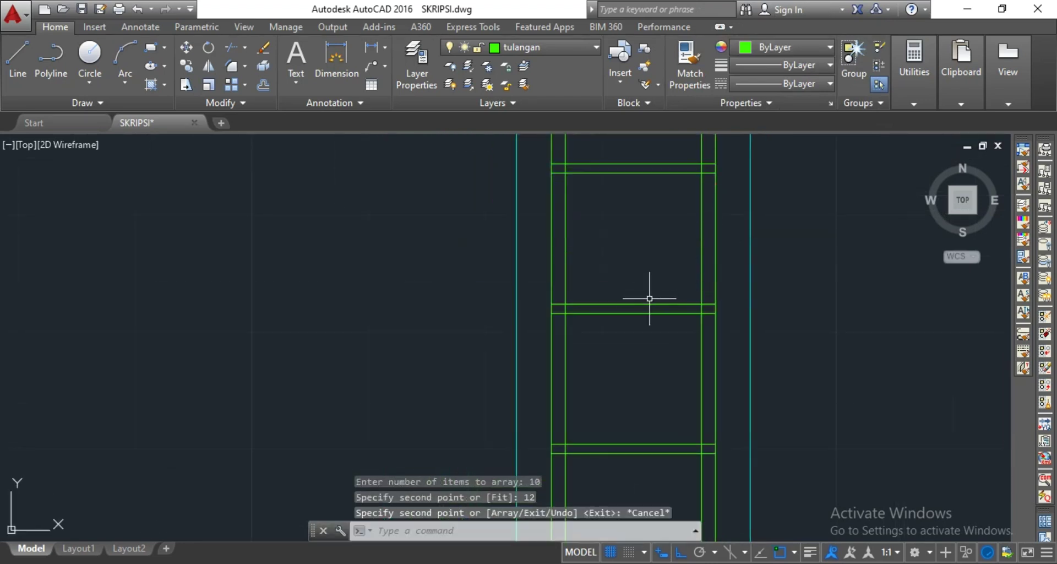
# Erase one duplicate upper line of a stirrup in the column
pyautogui.click(583, 301)
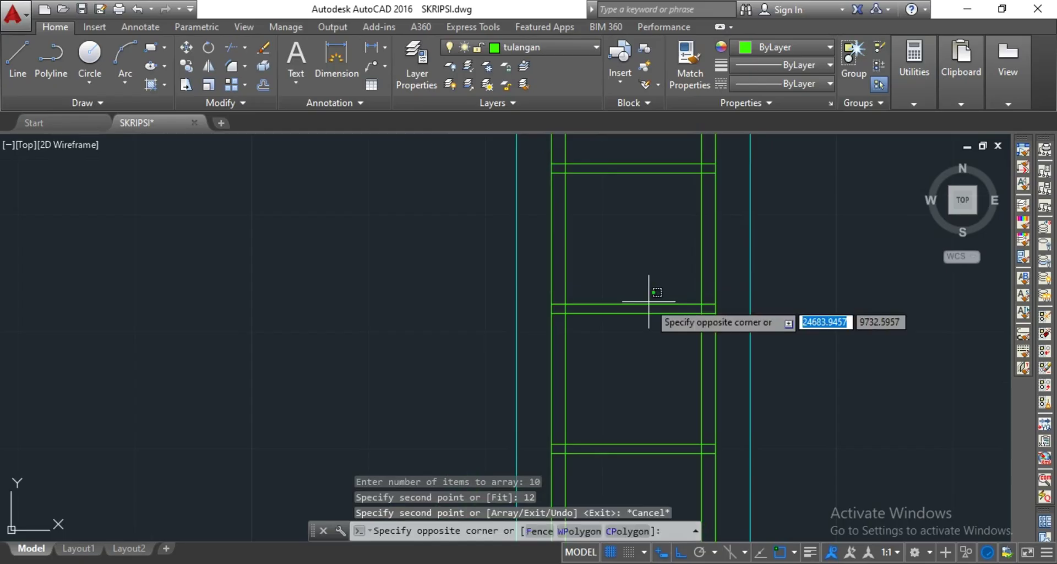
pyautogui.click(648, 302)
pyautogui.press('Delete')
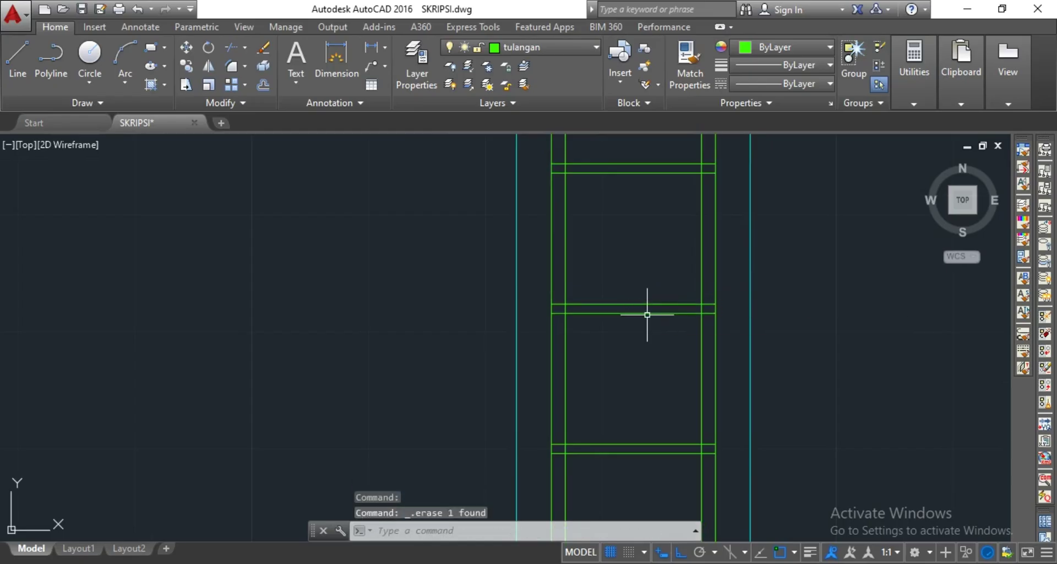
# Erase the leftover stirrup's two lines below the column's lower end
pyautogui.scroll(-3, 682, 380)
pyautogui.scroll(2, 685, 371)
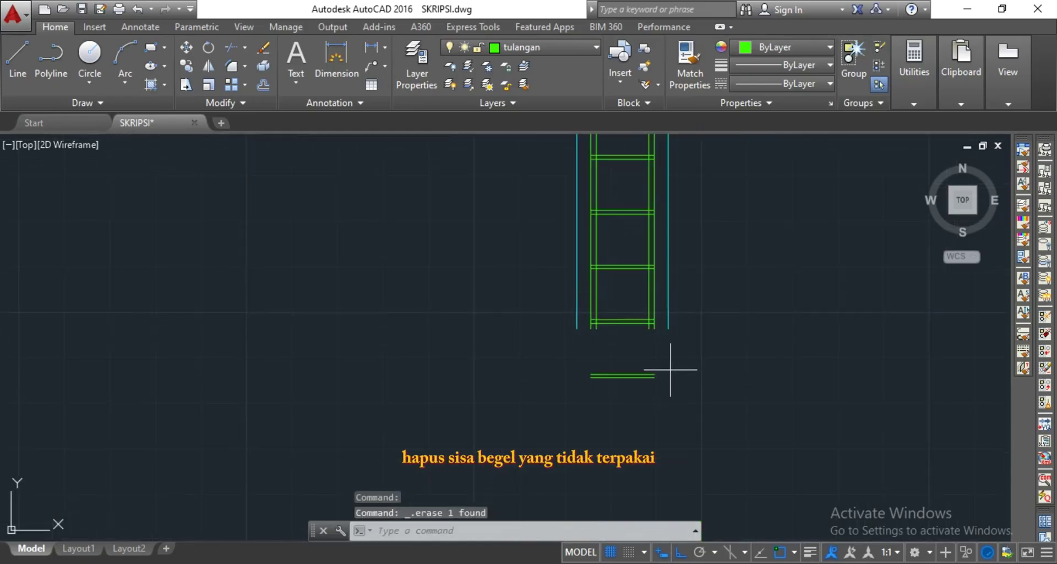
pyautogui.click(671, 370)
pyautogui.click(604, 404)
pyautogui.press('Delete')
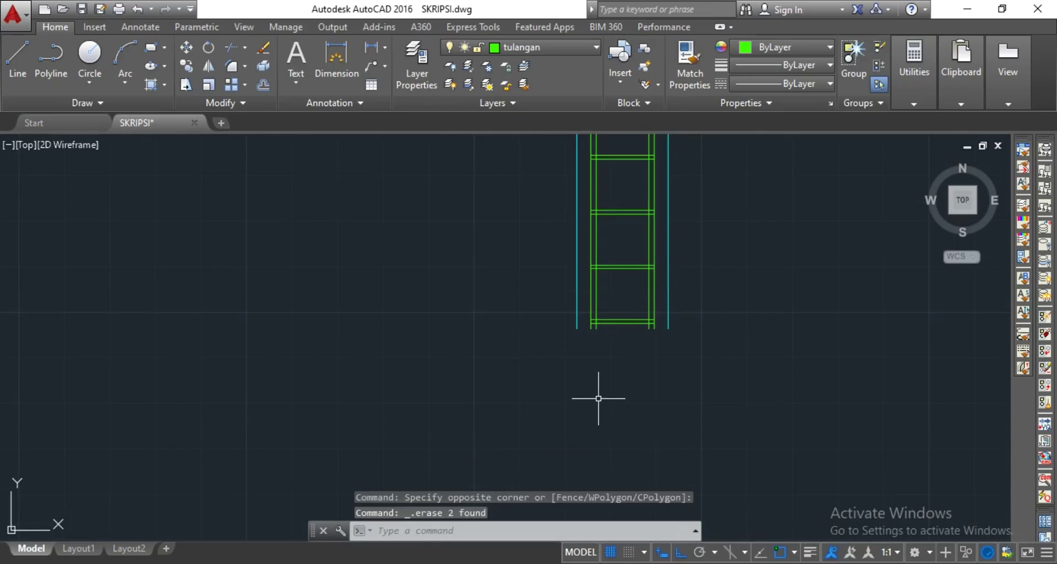
# On the pondasi layer, draw a 50 cm horizontal line outward from the lower end of the column's right edge
pyautogui.write('l')
pyautogui.press('Escape')
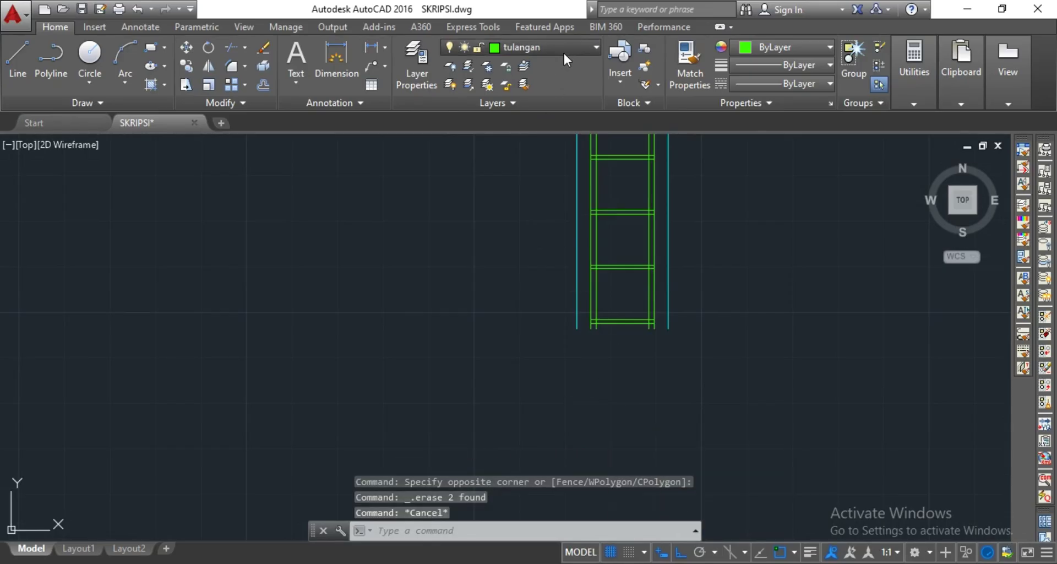
pyautogui.click(563, 51)
pyautogui.click(550, 175)
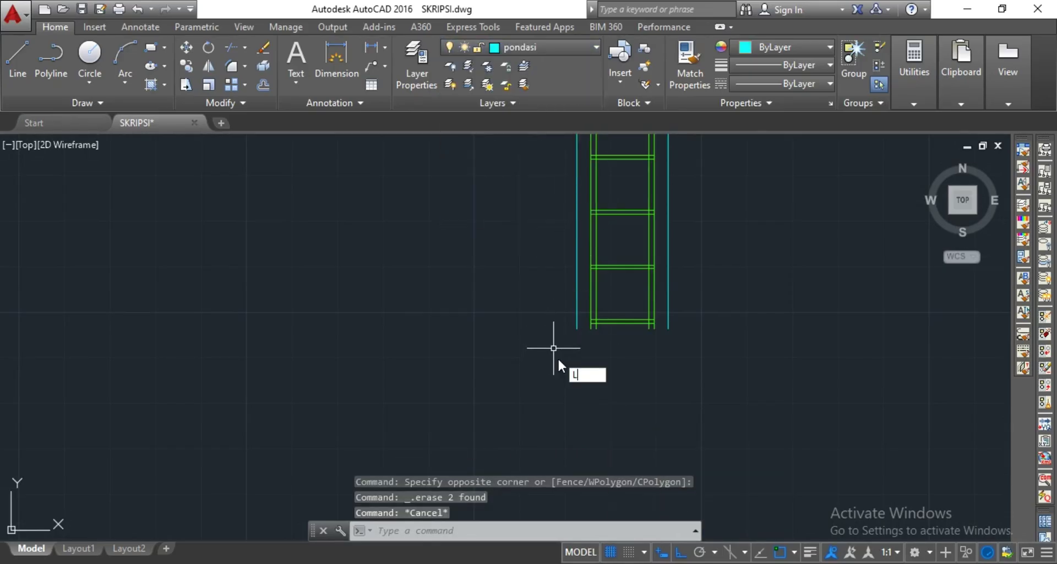
pyautogui.press('Return')
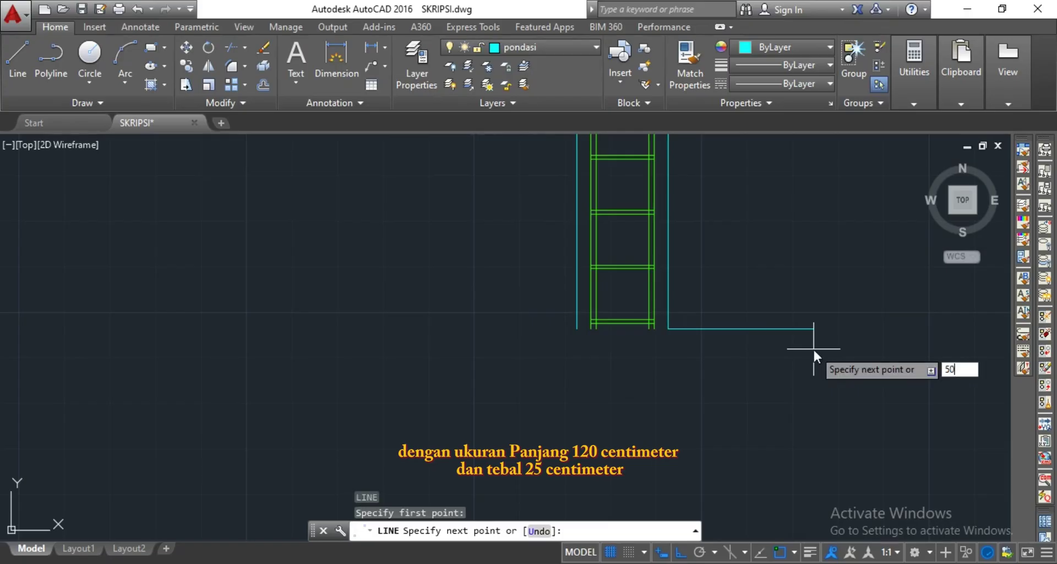
pyautogui.write('50')
pyautogui.press('Return')
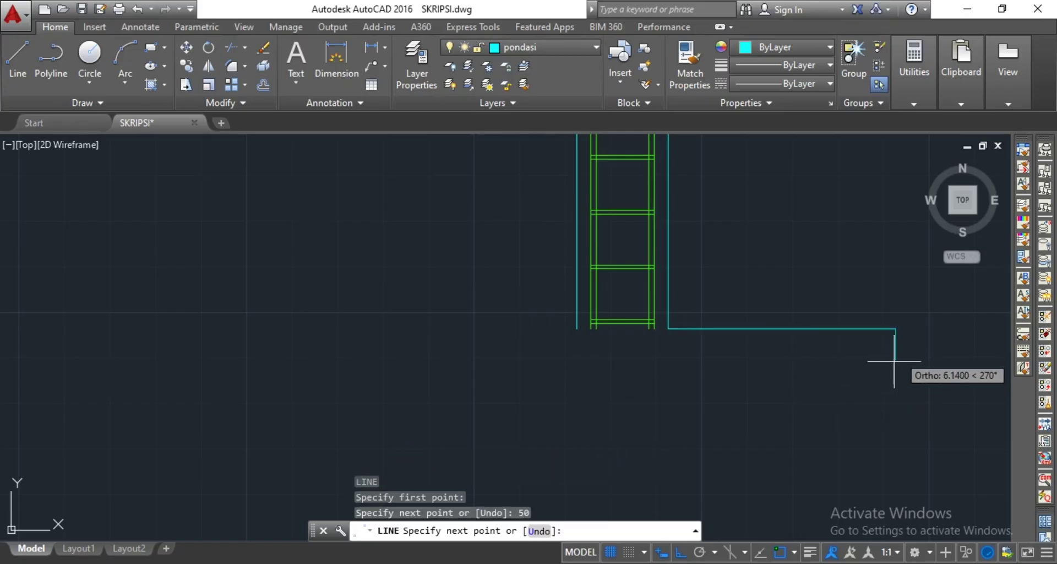
# Continue the footplate outline 25 cm down, 120 cm to the left and 25 cm up, then back to the column's left edge
pyautogui.write('25')
pyautogui.press('Return')
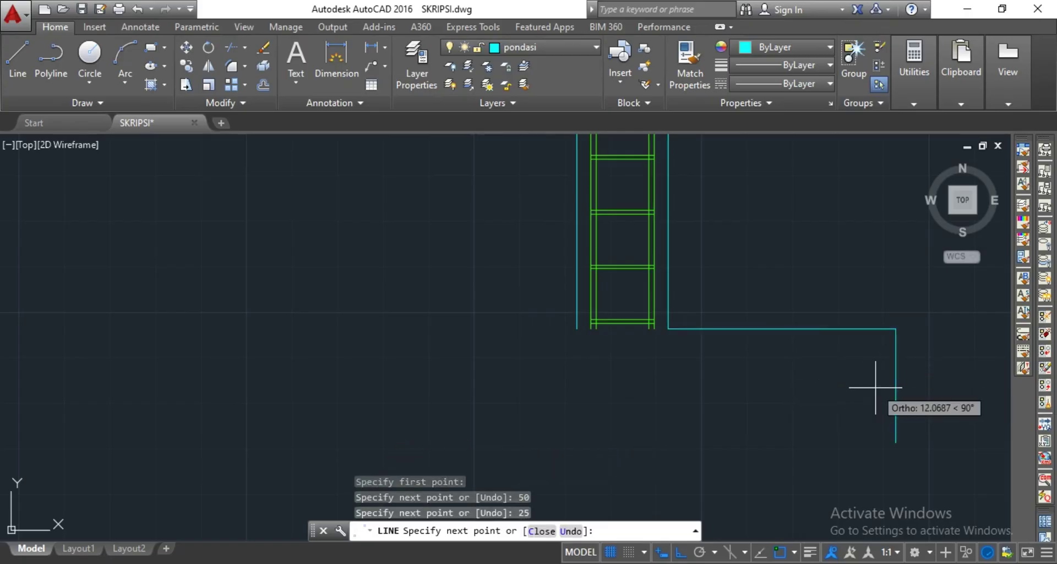
pyautogui.write('120')
pyautogui.press('Return')
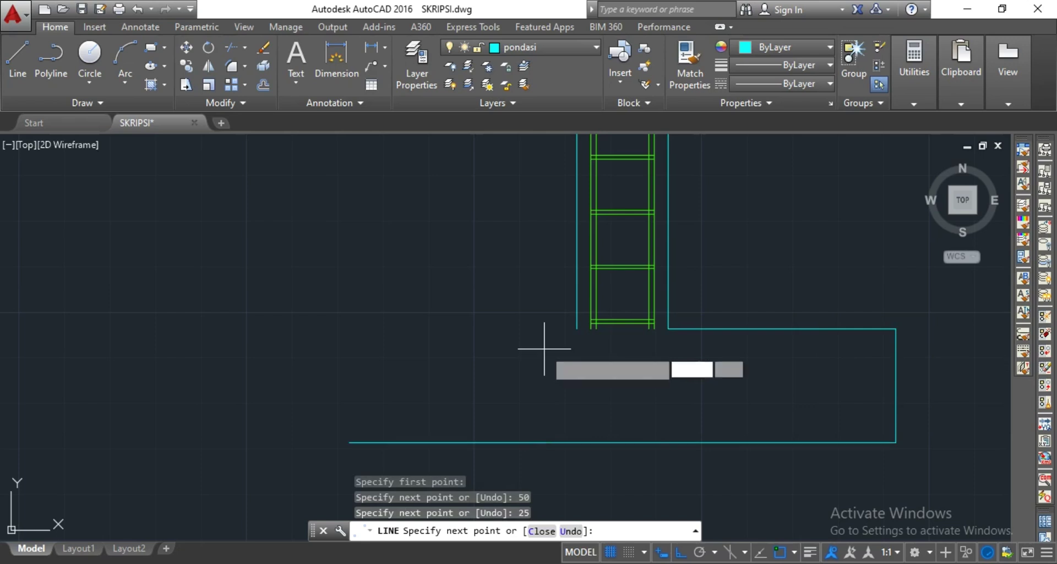
pyautogui.write('25')
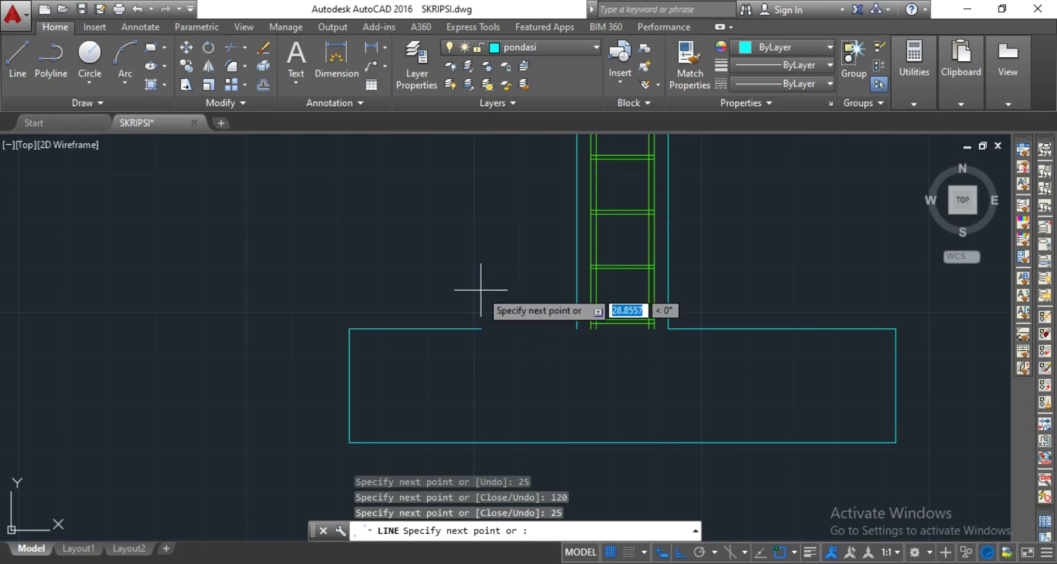
pyautogui.press('Return')
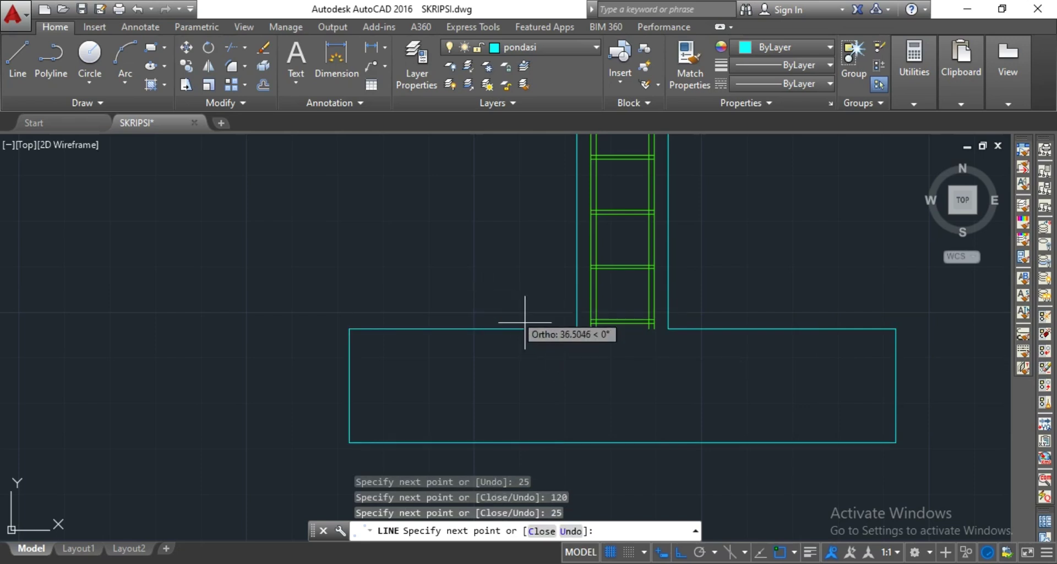
pyautogui.click(576, 329)
pyautogui.press('Escape')
# Offset the footplate's upper-left, left and lower edges 3 cm inward
pyautogui.write('o')
pyautogui.press('Return')
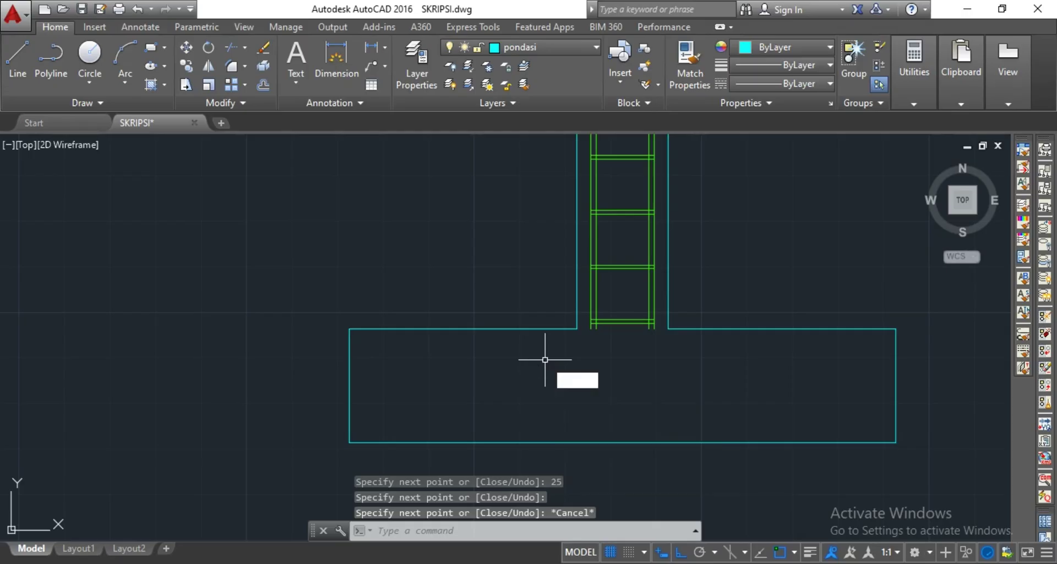
pyautogui.click(514, 329)
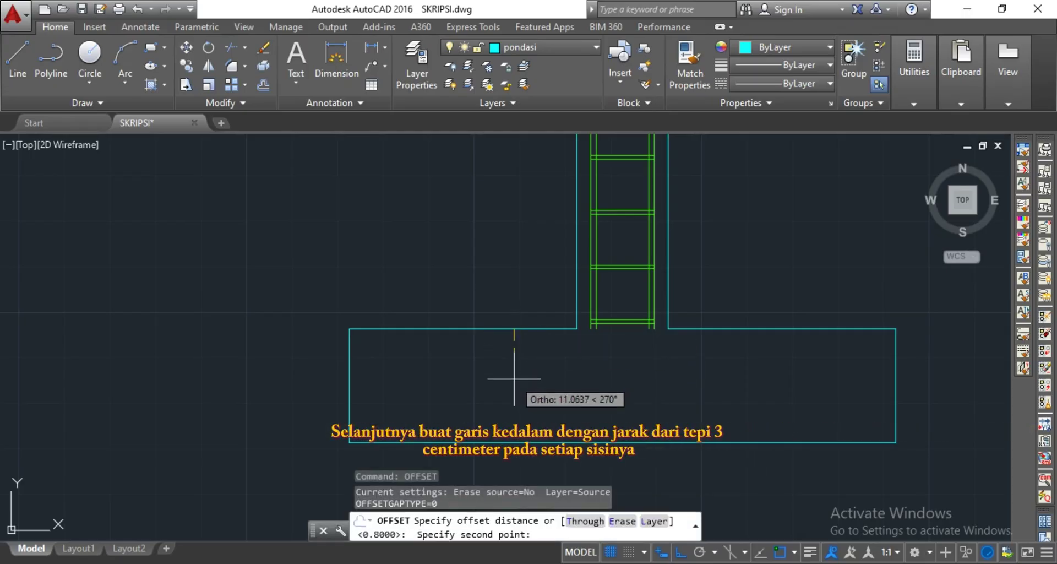
pyautogui.write('3')
pyautogui.press('Return')
pyautogui.click(523, 328)
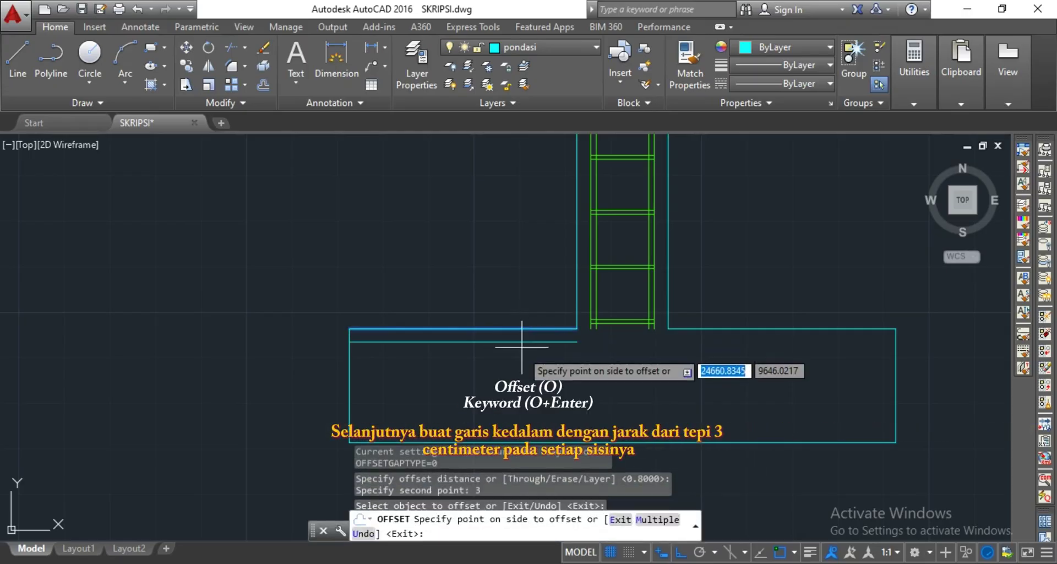
pyautogui.click(387, 365)
pyautogui.click(349, 369)
pyautogui.click(397, 380)
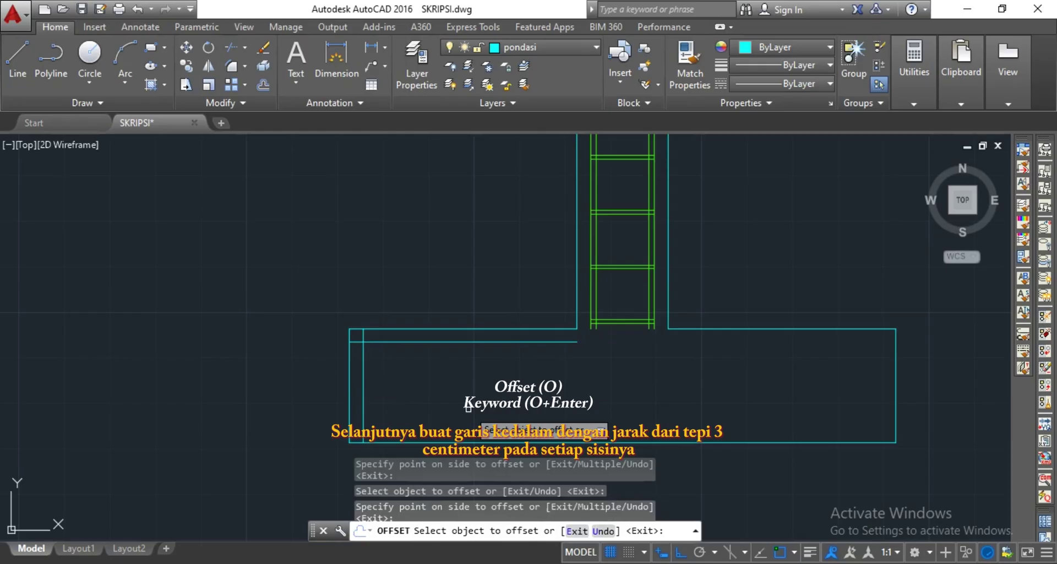
pyautogui.click(472, 442)
pyautogui.click(472, 415)
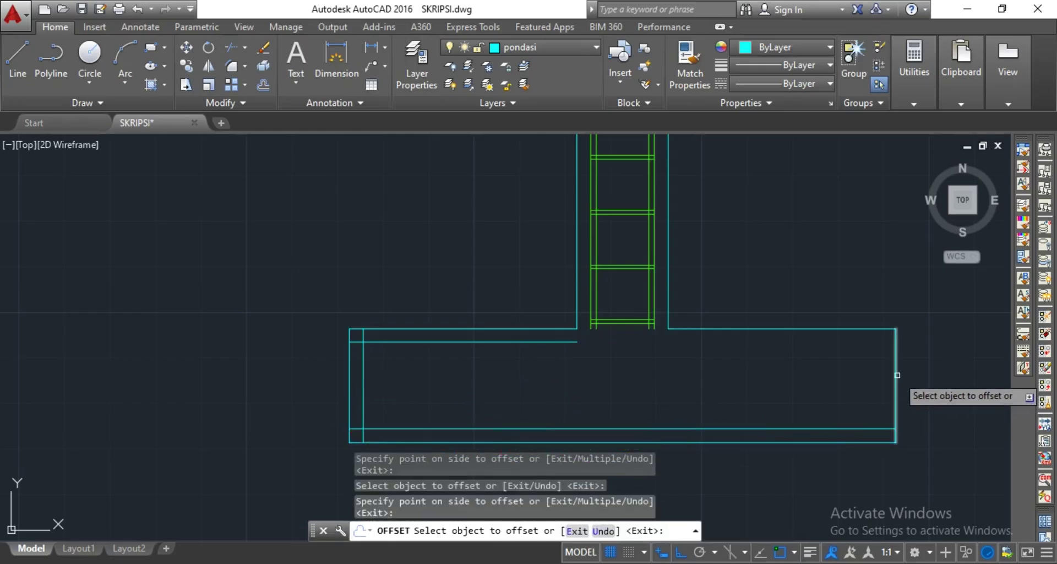
# Offset the footplate's right and upper-right edges inward by the same 3 cm
pyautogui.click(898, 375)
pyautogui.click(837, 435)
pyautogui.click(819, 329)
pyautogui.click(795, 365)
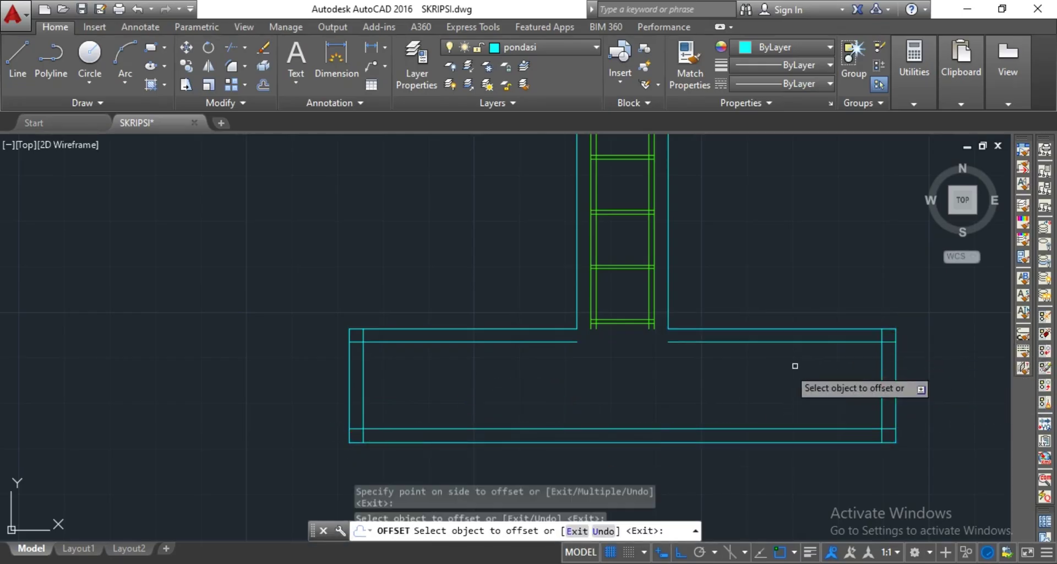
pyautogui.press('Escape')
# Extend the upper-left offset line across the gap beneath the column using all objects as boundaries
pyautogui.write('ex')
pyautogui.press('Return')
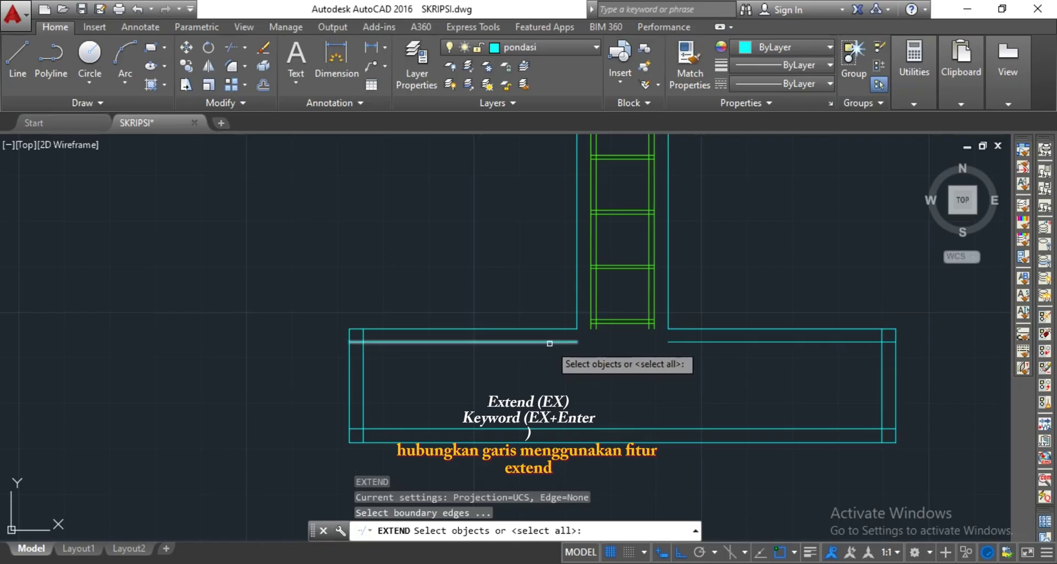
pyautogui.press('Return')
pyautogui.click(550, 343)
pyautogui.press('Escape')
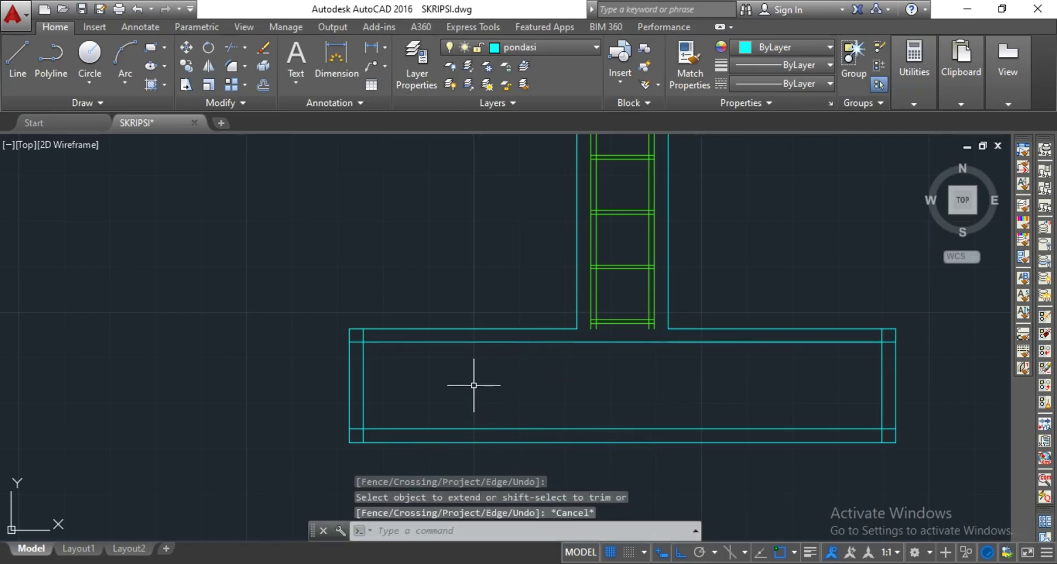
# Offset the footplate's inner upper line 1.2 cm further inward
pyautogui.write('o')
pyautogui.press('Return')
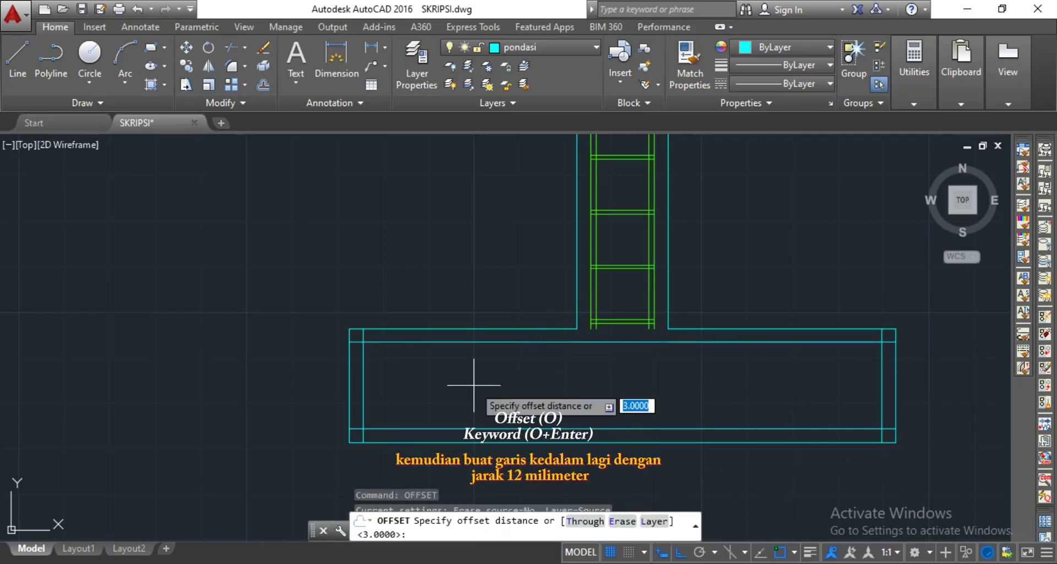
pyautogui.press('Return')
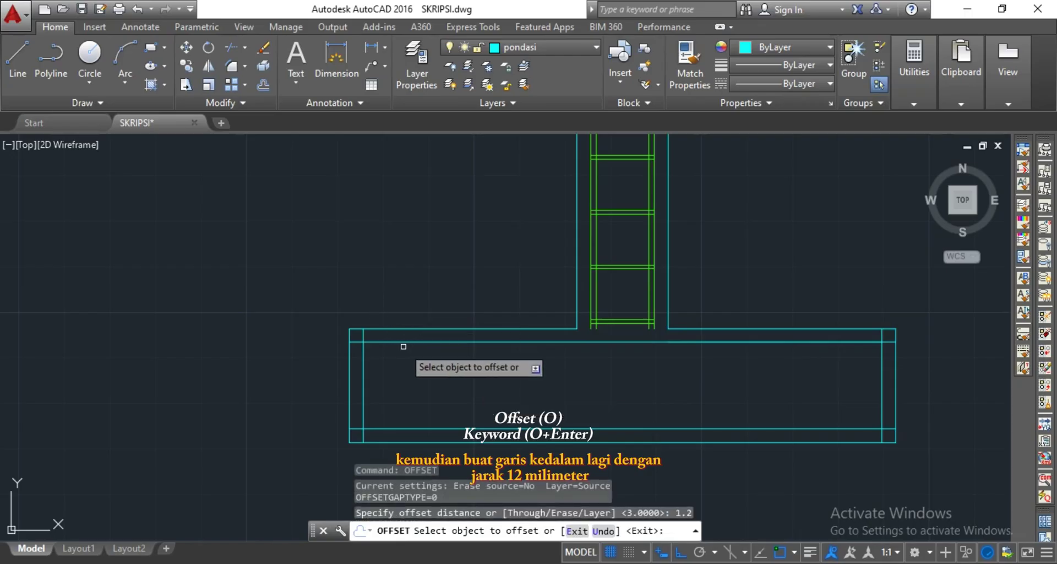
pyautogui.click(405, 341)
pyautogui.click(357, 374)
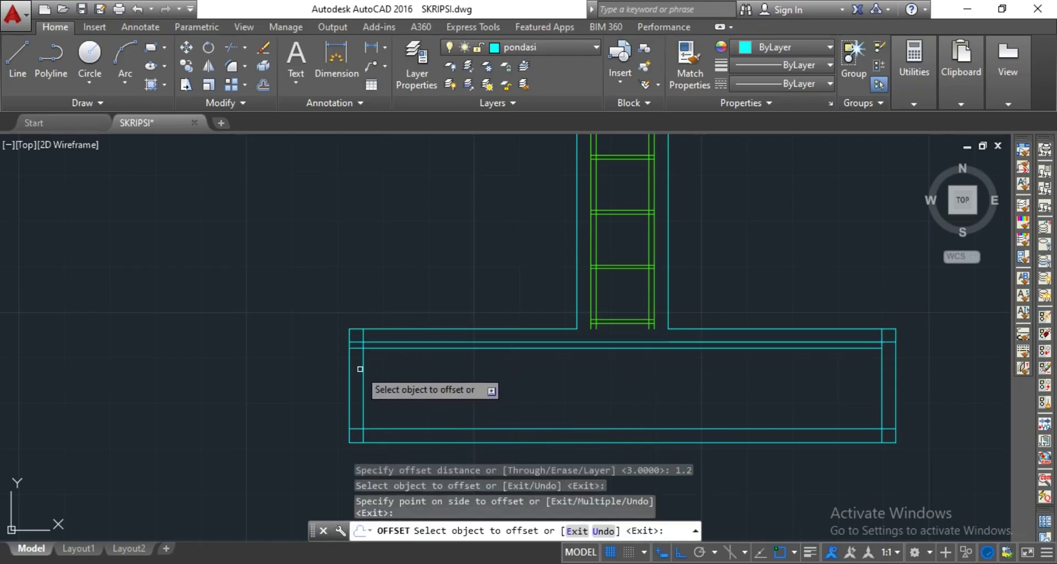
# Offset the footplate's inner left, lower and right lines 1.2 cm inward within the same Offset command
pyautogui.click(366, 368)
pyautogui.click(394, 372)
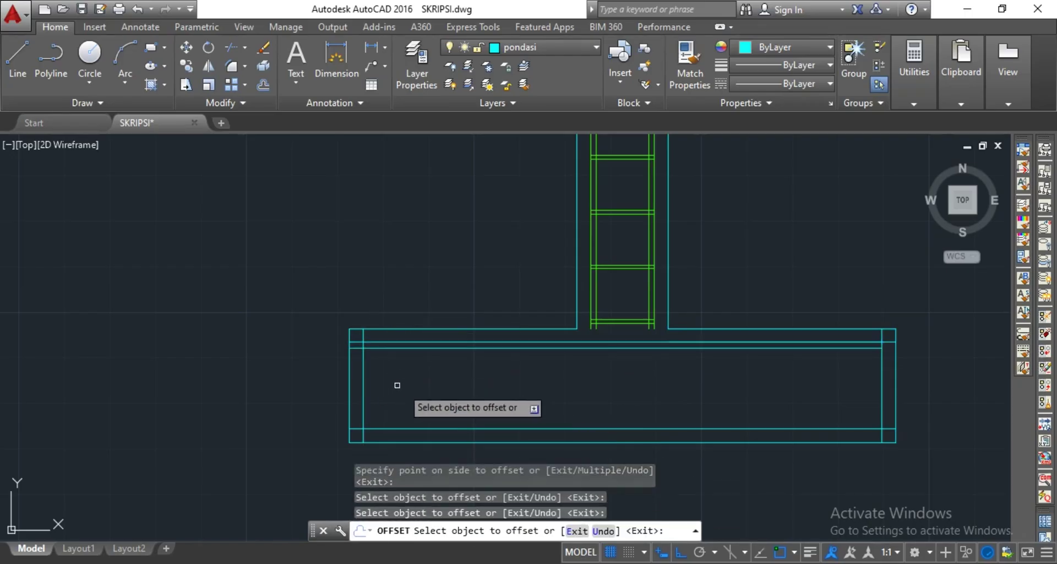
pyautogui.click(364, 363)
pyautogui.click(398, 388)
pyautogui.click(406, 429)
pyautogui.click(412, 411)
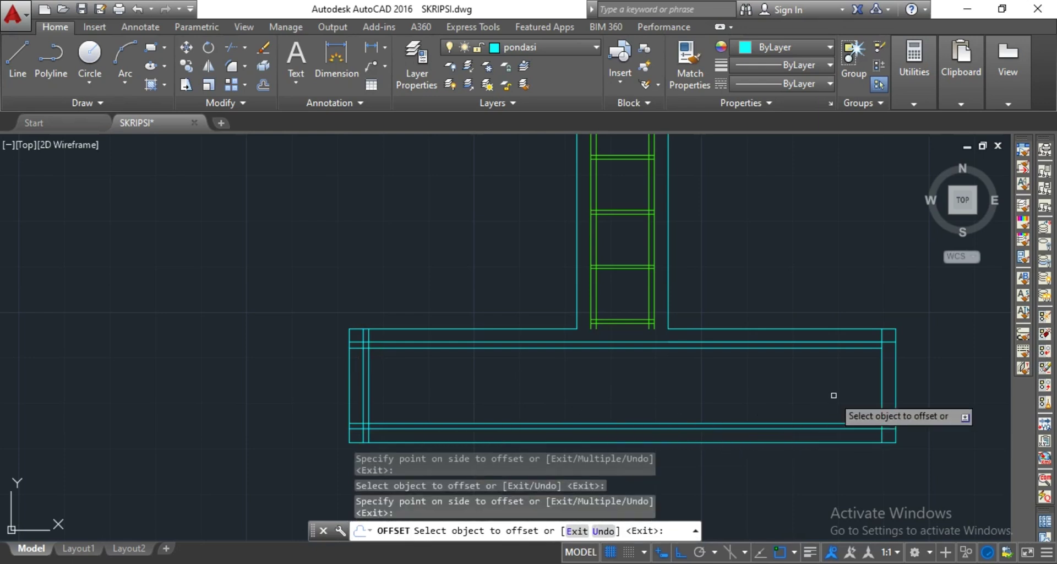
pyautogui.click(881, 368)
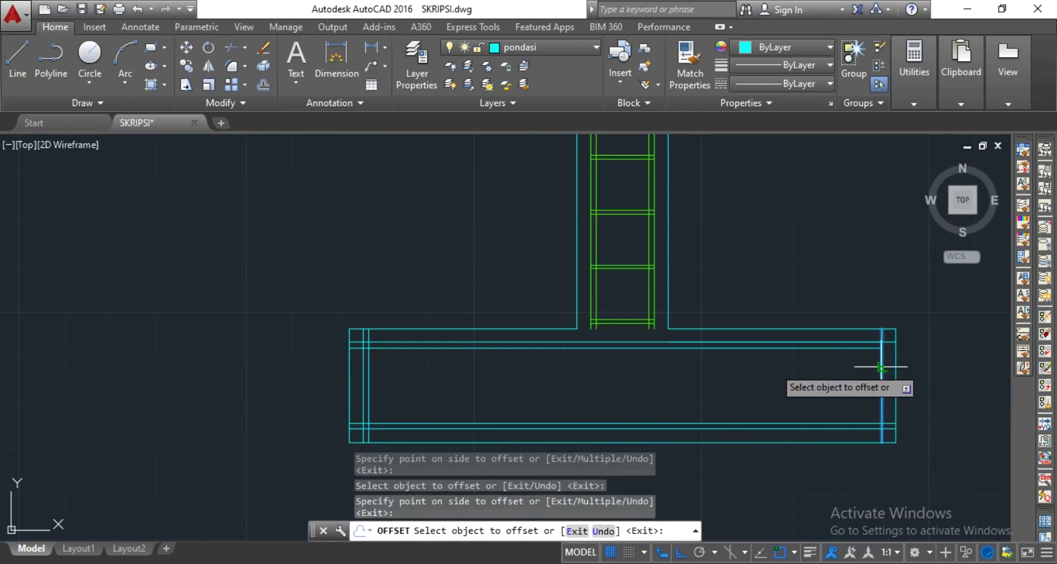
pyautogui.click(877, 370)
pyautogui.press('Escape')
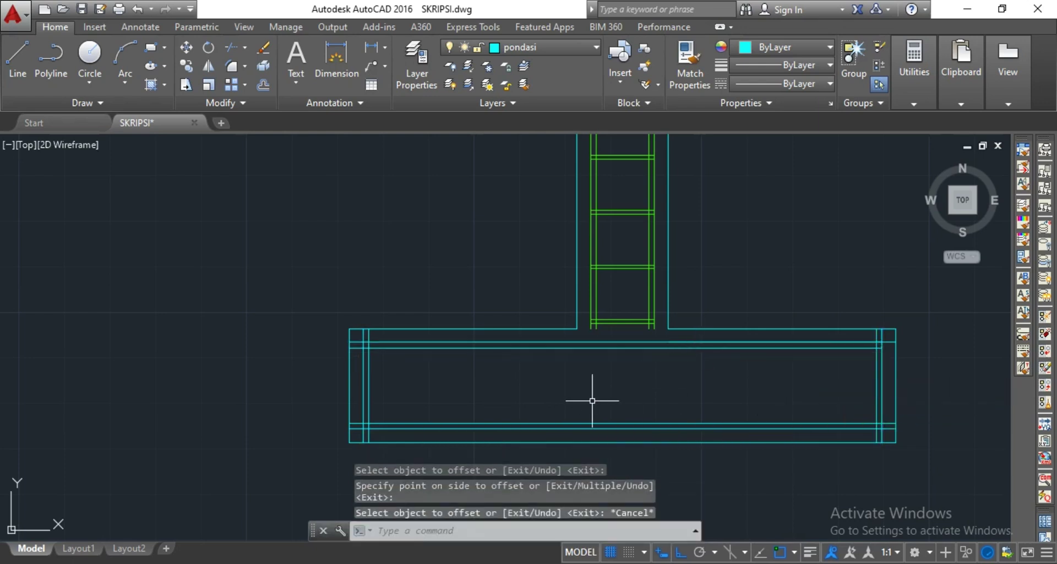
# Trim the overlapping offset lines at the footplate's upper-left corner into two clean nested corners
pyautogui.write('TR')
pyautogui.press('Return')
pyautogui.scroll(2, 396, 344)
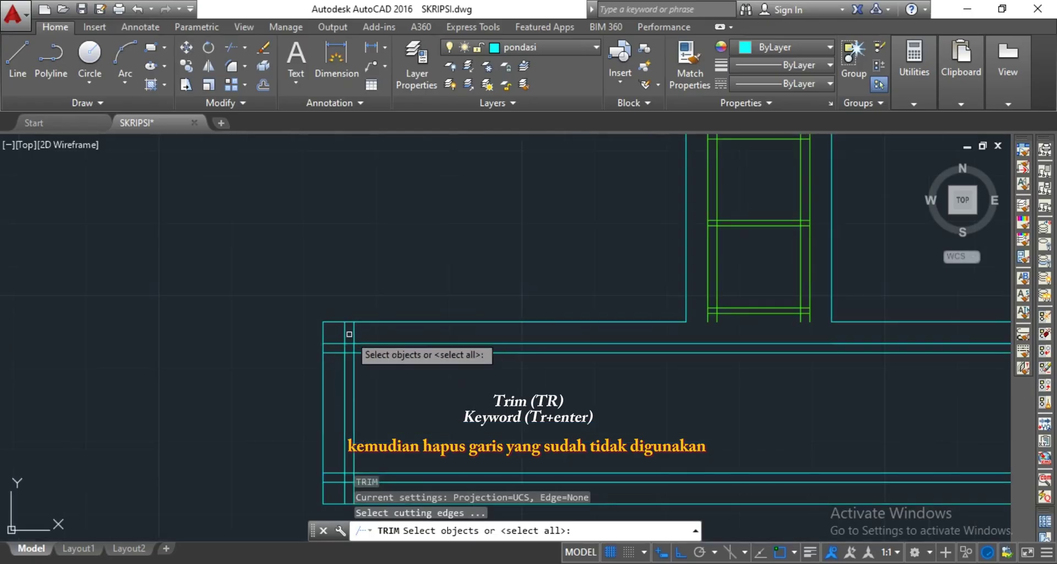
pyautogui.press('Return')
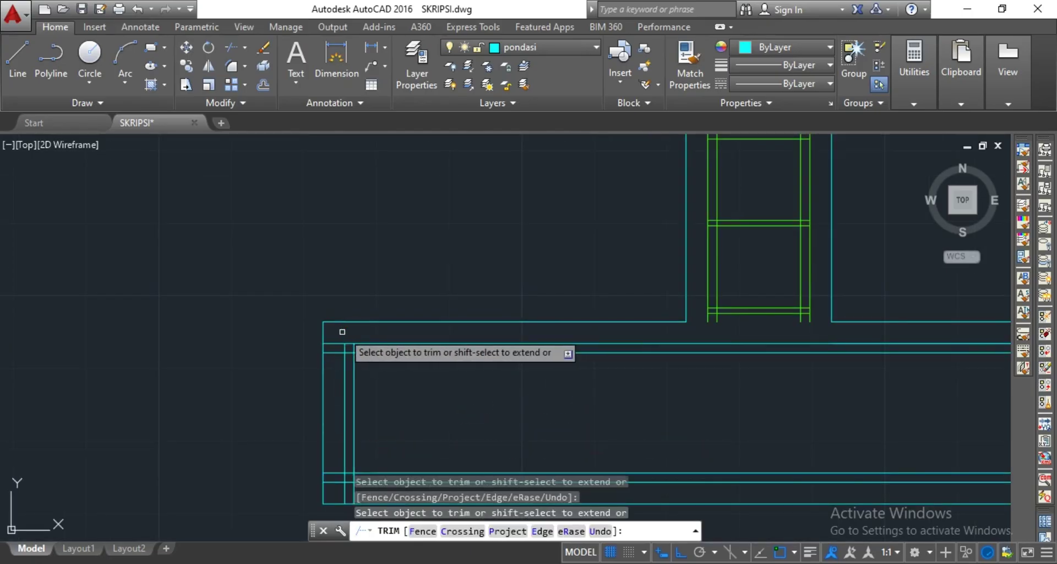
pyautogui.click(343, 347)
pyautogui.click(345, 349)
pyautogui.click(345, 349)
pyautogui.click(345, 349)
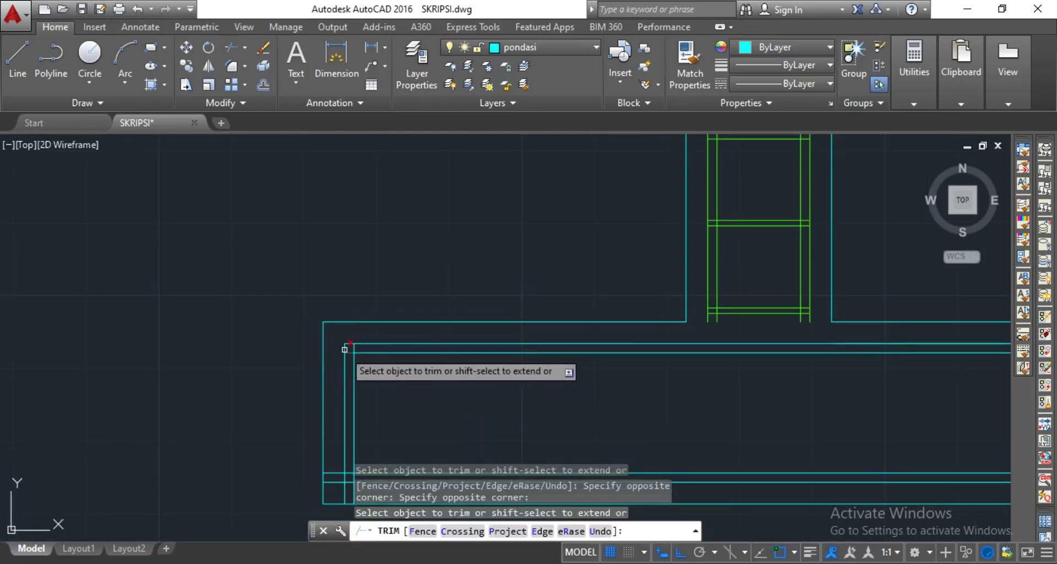
pyautogui.scroll(3, 345, 349)
pyautogui.click(363, 344)
pyautogui.click(356, 359)
# Trim the overhanging ends of the double offset lines at the footplate's lower-left corner
pyautogui.scroll(-4, 377, 349)
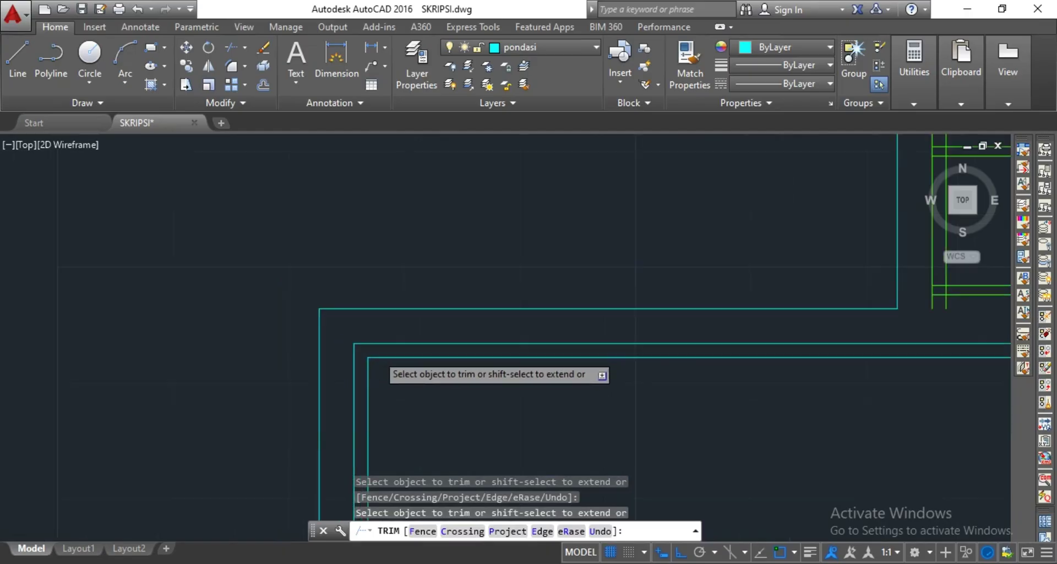
pyautogui.moveTo(413, 427); pyautogui.dragTo(408, 309, button='middle')
pyautogui.scroll(4, 373, 397)
pyautogui.click(390, 393)
pyautogui.click(354, 388)
pyautogui.click(358, 355)
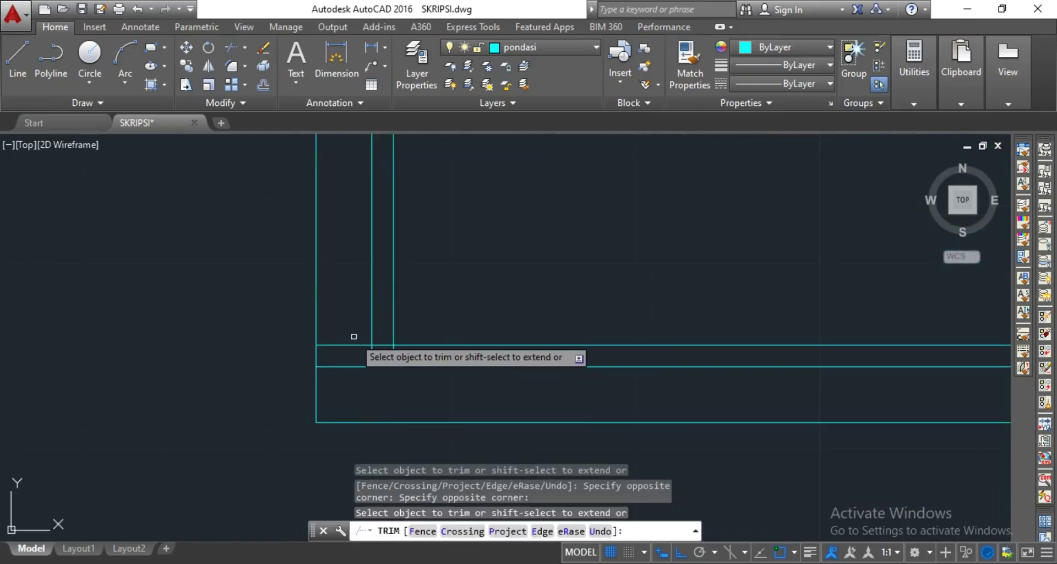
pyautogui.click(342, 385)
pyautogui.click(392, 351)
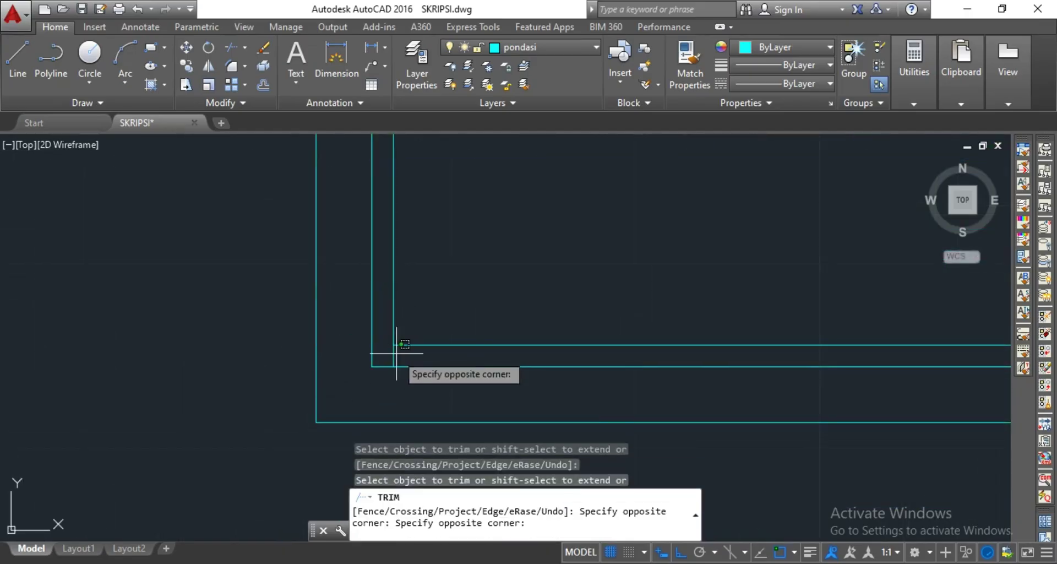
pyautogui.click(374, 355)
# Trim the excess double-line ends at the footplate's lower-right corner
pyautogui.scroll(-5, 618, 318)
pyautogui.moveTo(618, 319); pyautogui.dragTo(267, 333, button='middle')
pyautogui.scroll(5, 425, 389)
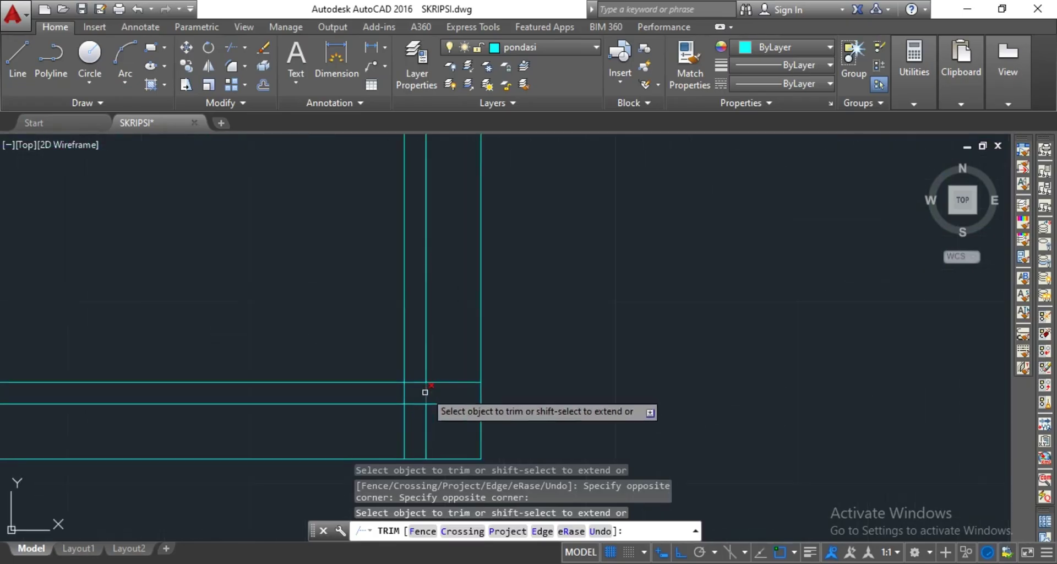
pyautogui.click(453, 367)
pyautogui.click(445, 412)
pyautogui.moveTo(447, 377); pyautogui.dragTo(448, 319, button='middle')
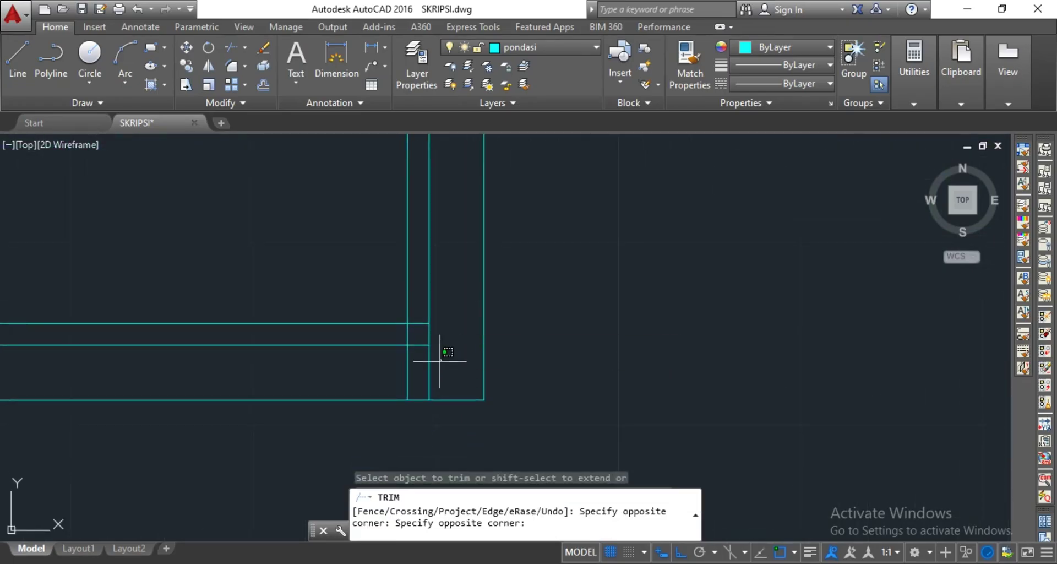
pyautogui.click(415, 323)
pyautogui.click(407, 332)
# Trim the crossing offset lines at the footplate's upper-right corner and end the Trim command
pyautogui.scroll(-6, 415, 315)
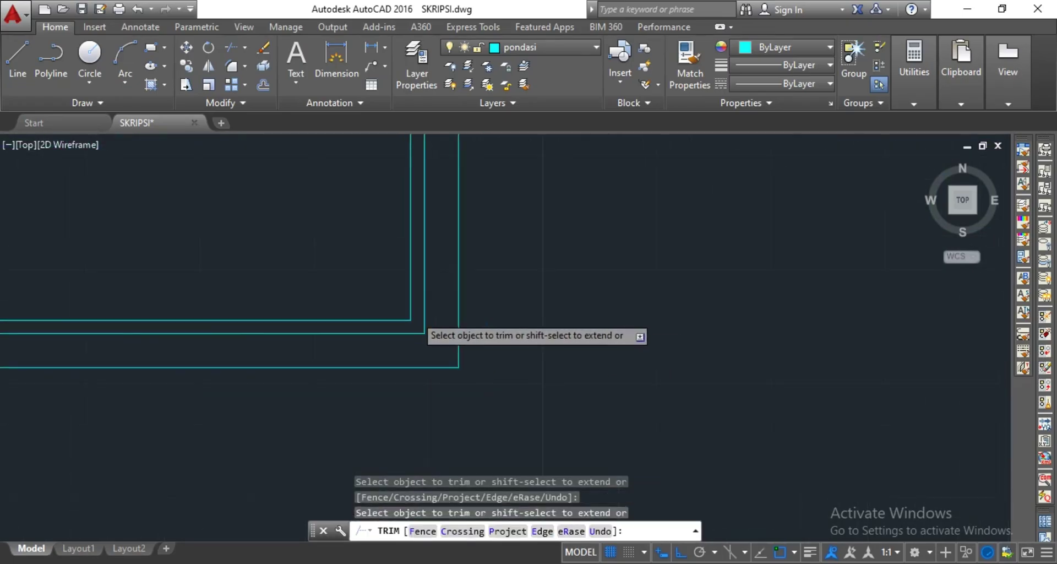
pyautogui.moveTo(417, 286); pyautogui.dragTo(430, 350, button='middle')
pyautogui.scroll(6, 439, 298)
pyautogui.click(432, 293)
pyautogui.click(427, 313)
pyautogui.click(422, 281)
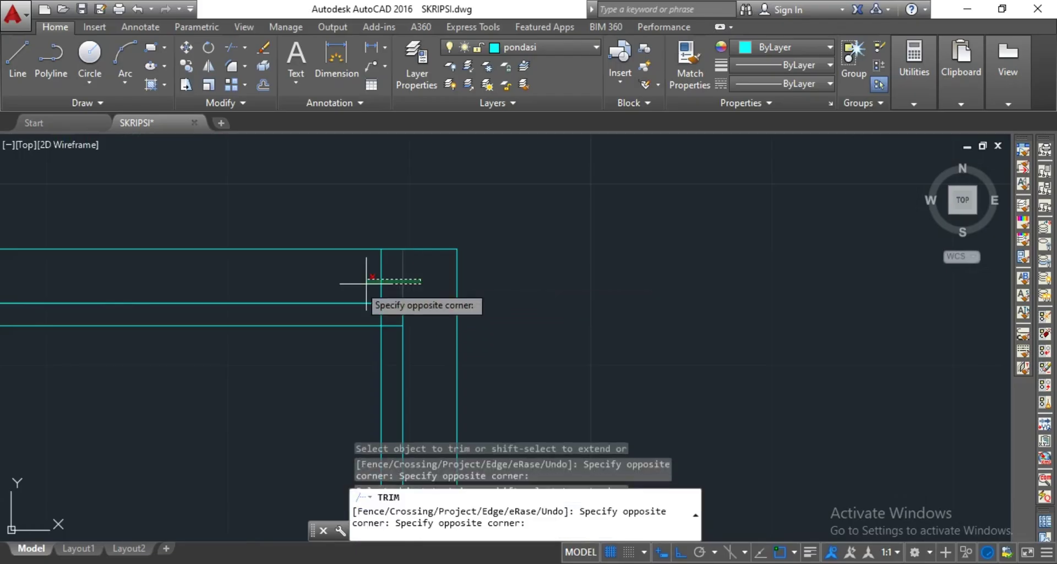
pyautogui.click(366, 284)
pyautogui.click(388, 316)
pyautogui.click(376, 317)
pyautogui.click(392, 316)
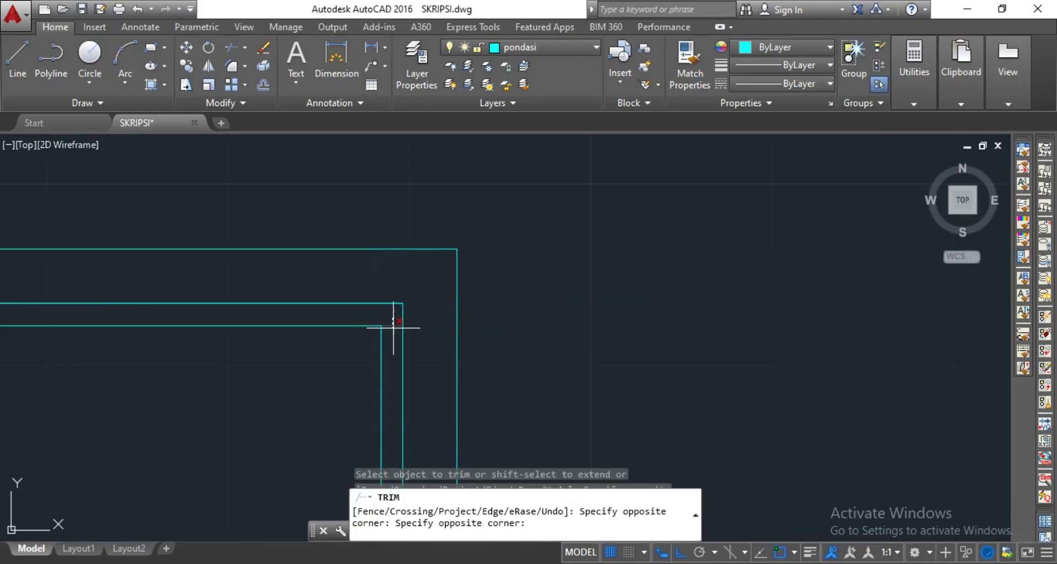
pyautogui.click(389, 331)
pyautogui.press('Escape')
# Move the footplate's inner double lines, except the outer line of the lower pair, to the tulangan layer
pyautogui.scroll(-6, 393, 328)
pyautogui.scroll(-4, 394, 326)
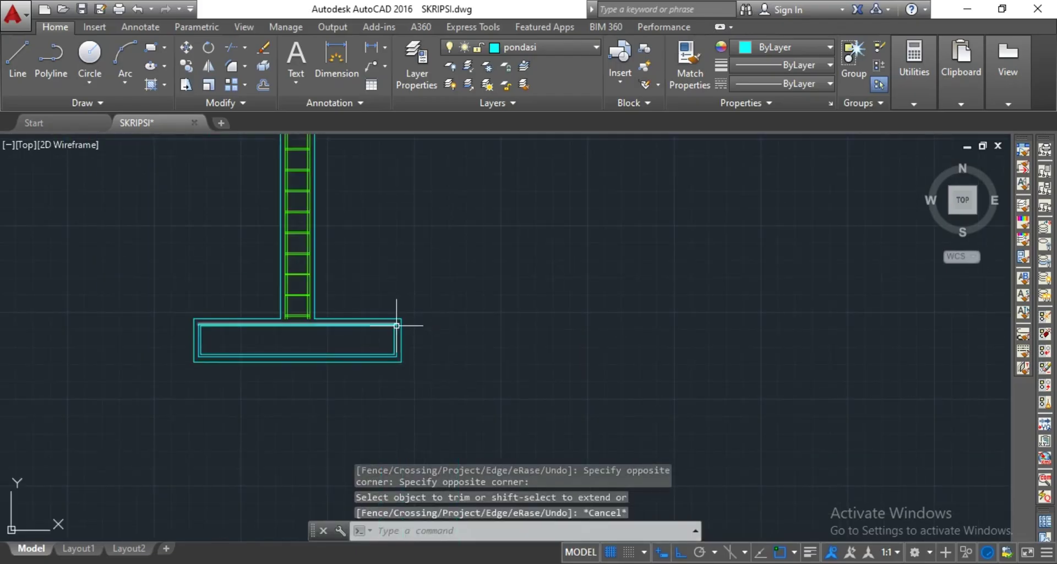
pyautogui.scroll(4, 396, 325)
pyautogui.click(400, 321)
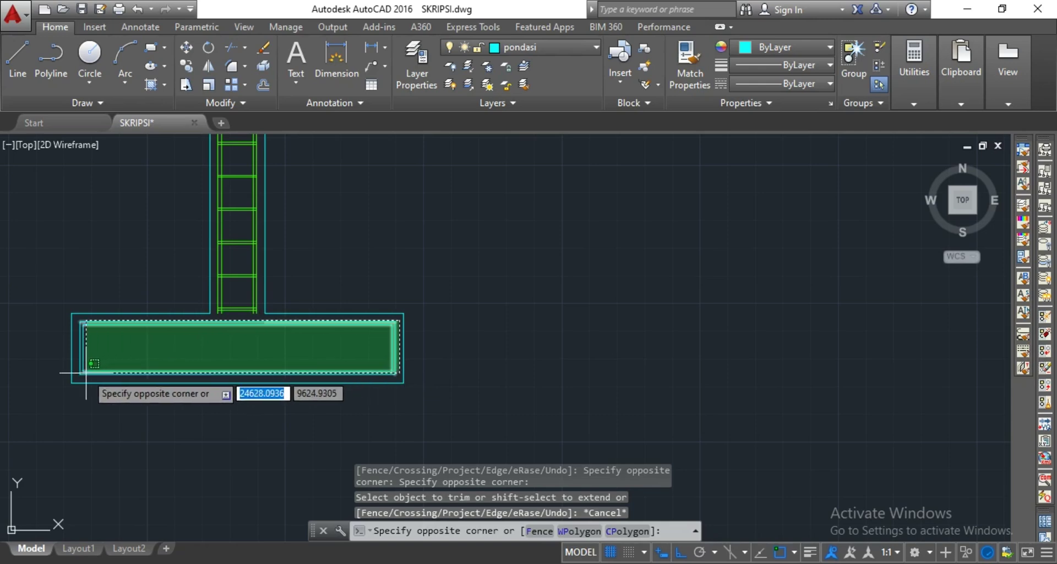
pyautogui.click(59, 369)
pyautogui.scroll(4, 165, 350)
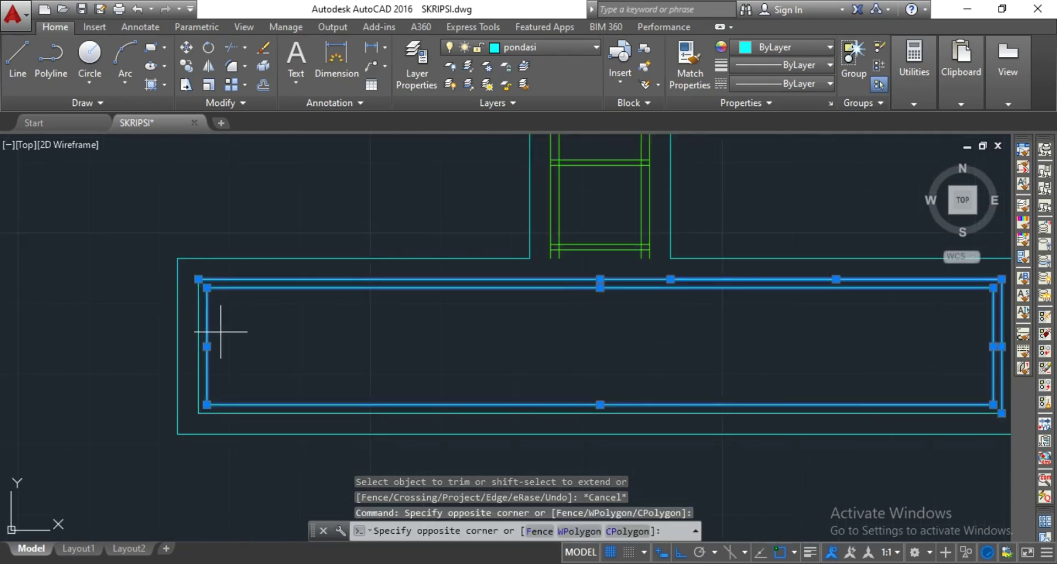
pyautogui.click(176, 347)
pyautogui.click(552, 45)
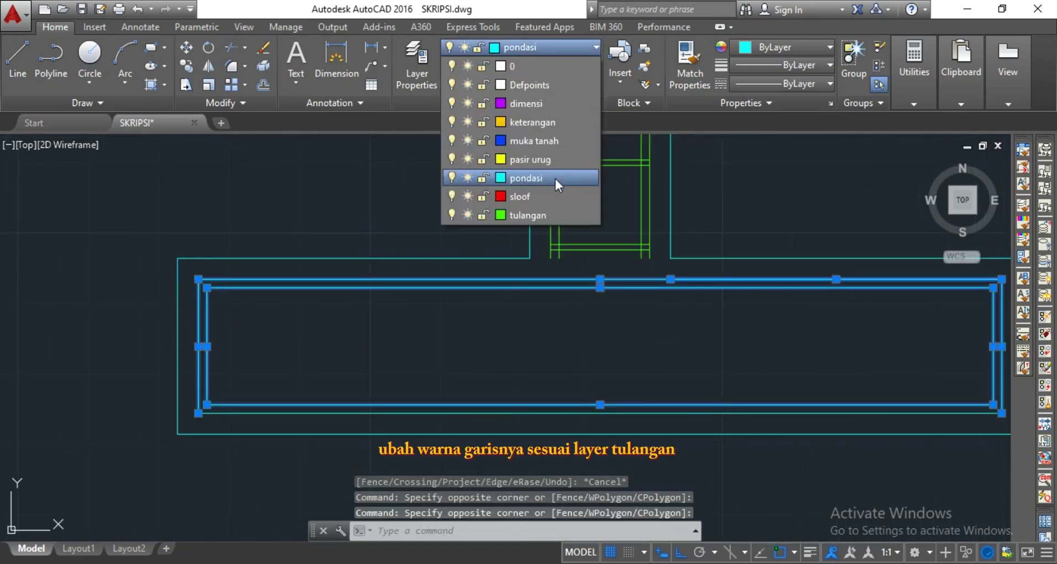
pyautogui.click(537, 212)
pyautogui.scroll(-4, 544, 262)
pyautogui.press('Escape')
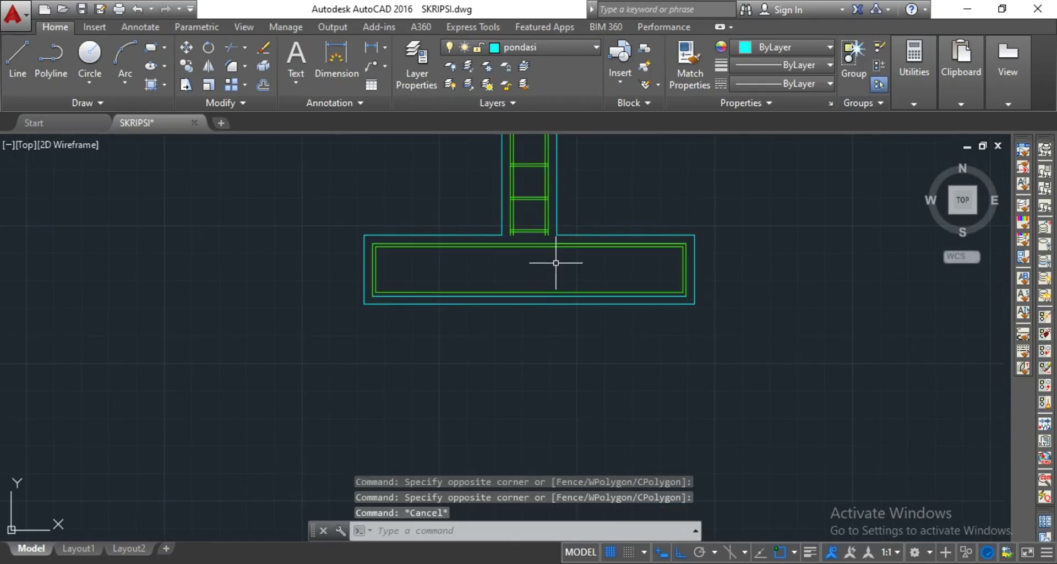
# Move the outer line of the footplate's lower double line to the tulangan layer
pyautogui.scroll(2, 556, 262)
pyautogui.scroll(2, 295, 293)
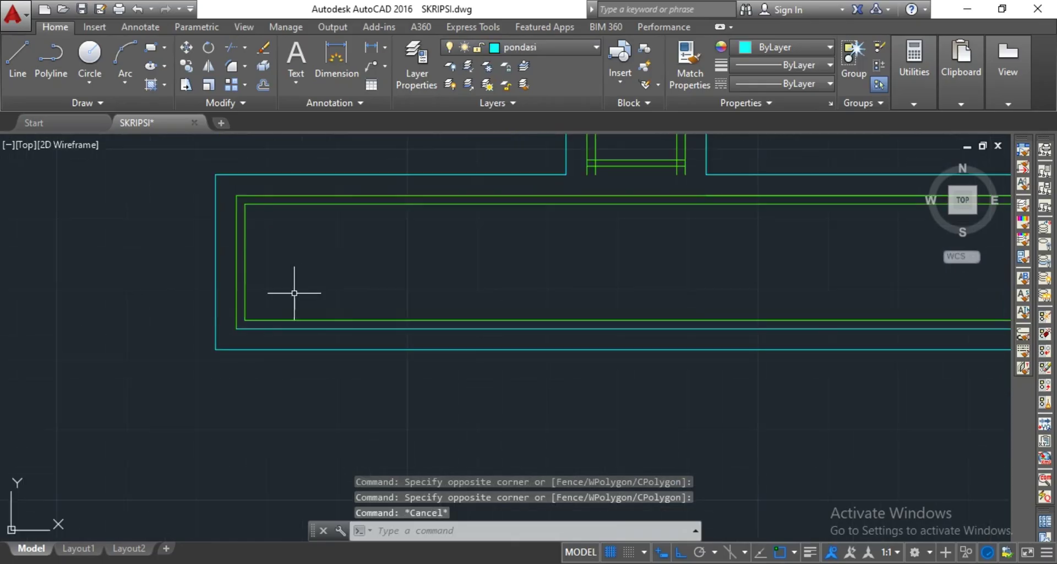
pyautogui.click(281, 328)
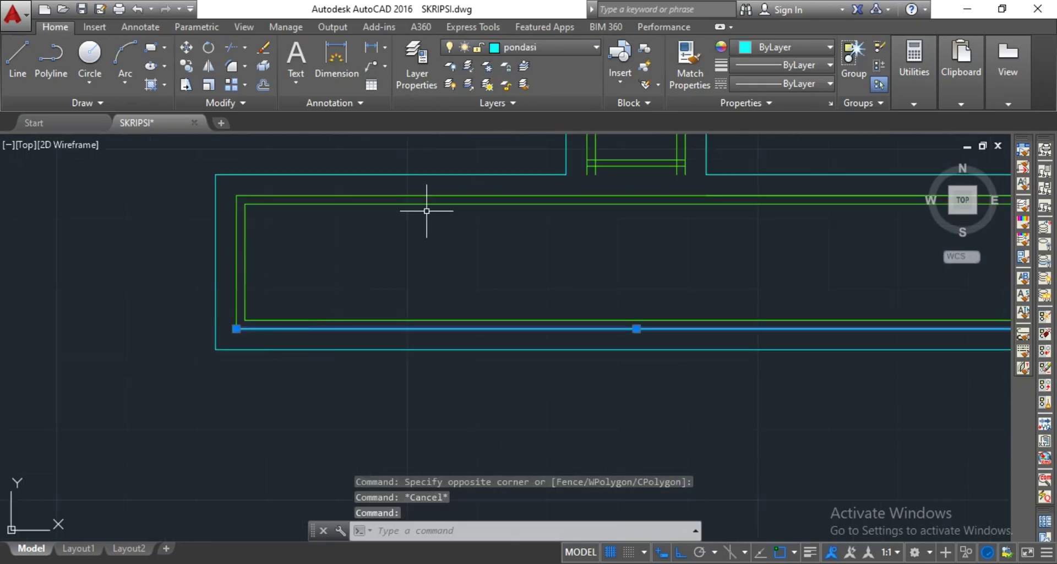
pyautogui.click(560, 51)
pyautogui.click(533, 213)
pyautogui.press('Escape')
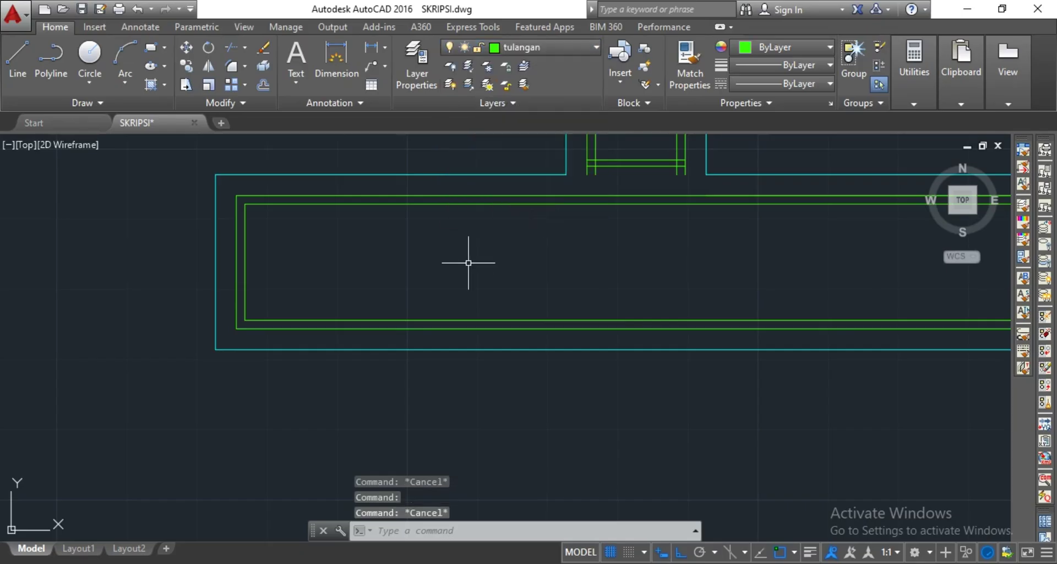
pyautogui.scroll(-2, 422, 285)
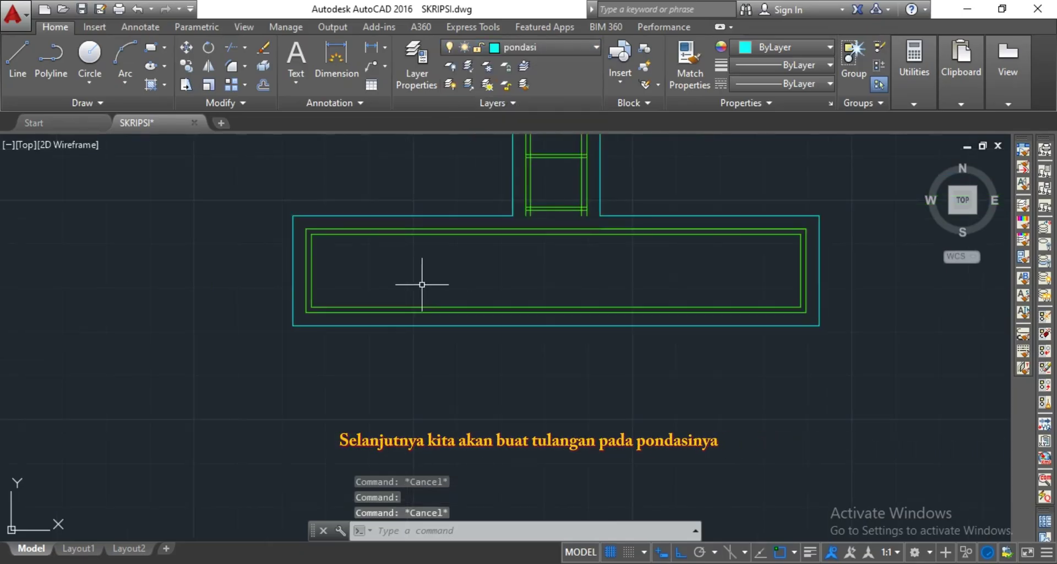
# Make tulangan the current layer and draw a circle of radius 0.6 inside the footplate near its lower-left corner
pyautogui.click(553, 48)
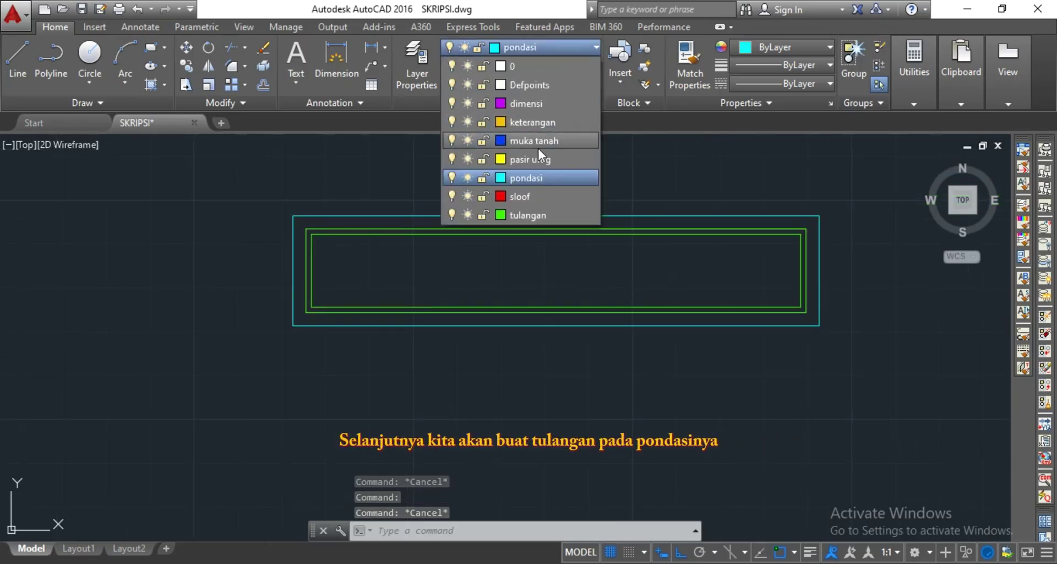
pyautogui.click(518, 220)
pyautogui.write('ci')
pyautogui.press('Return')
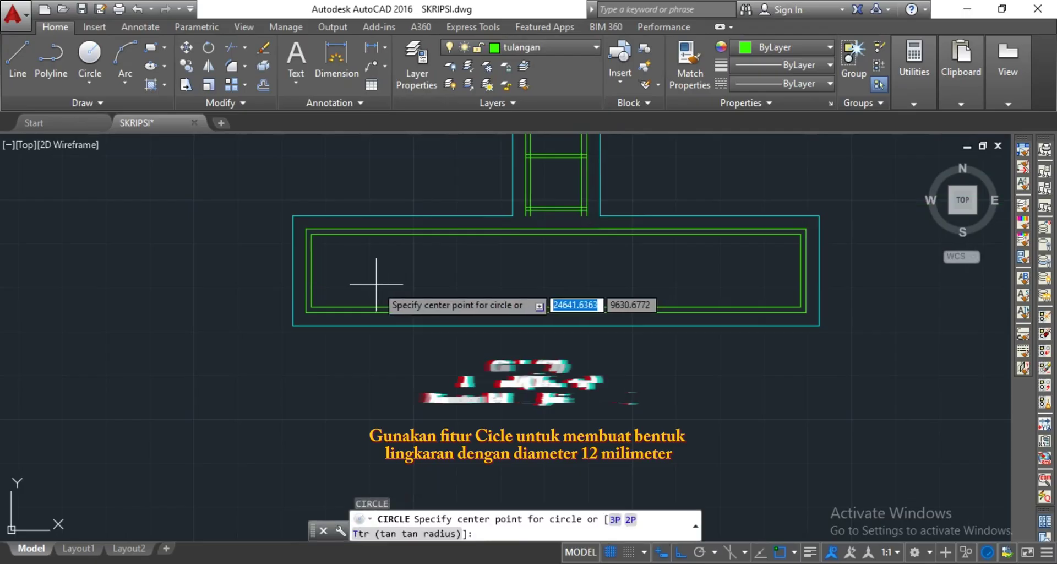
pyautogui.scroll(6, 448, 279)
pyautogui.click(454, 277)
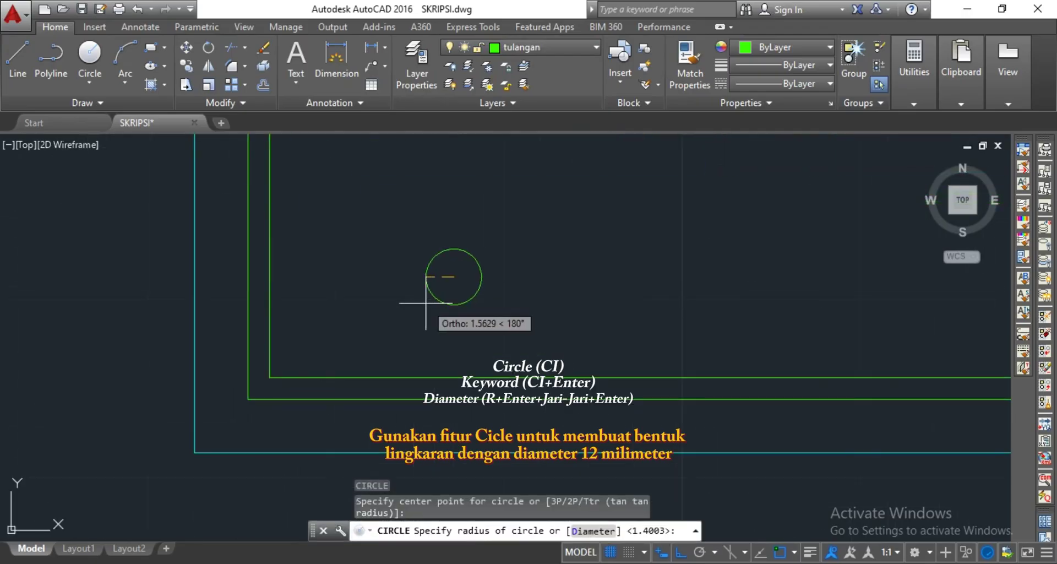
pyautogui.press('Return')
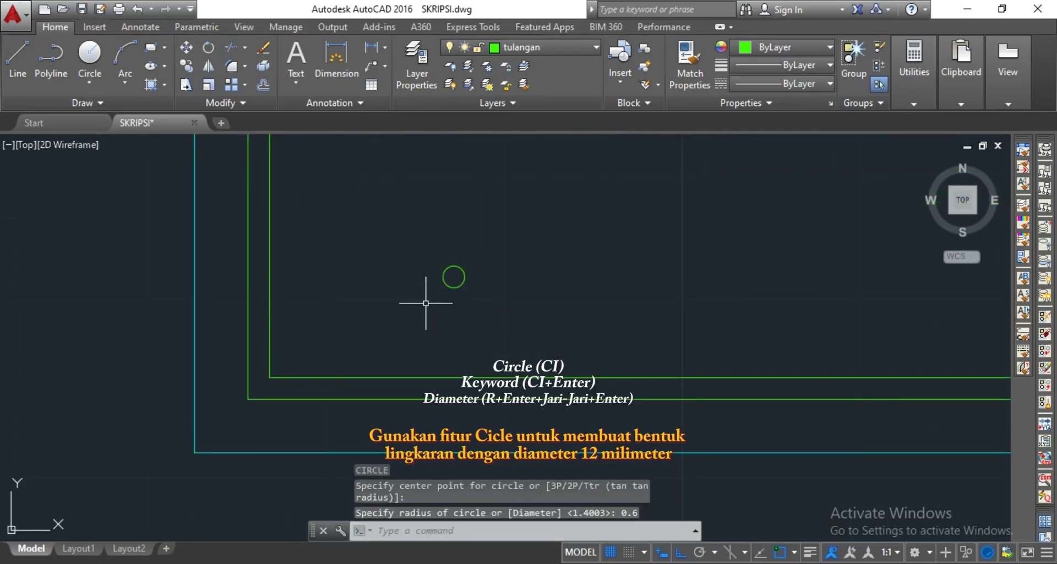
# Move the small circle horizontally until it touches the inner left reinforcement line
pyautogui.click(462, 264)
pyautogui.click(435, 297)
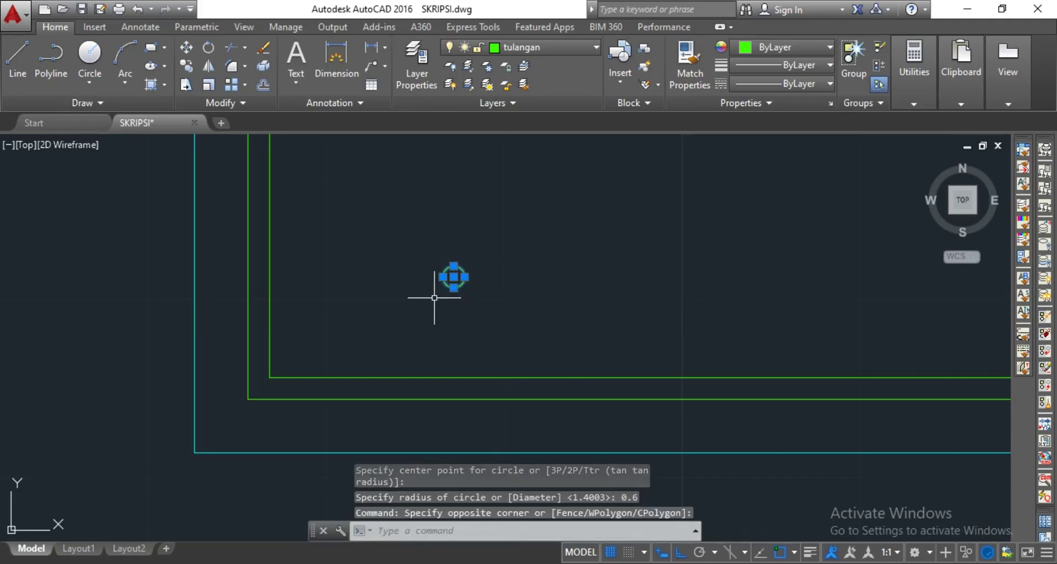
pyautogui.write('M')
pyautogui.press('Return')
pyautogui.click(453, 276)
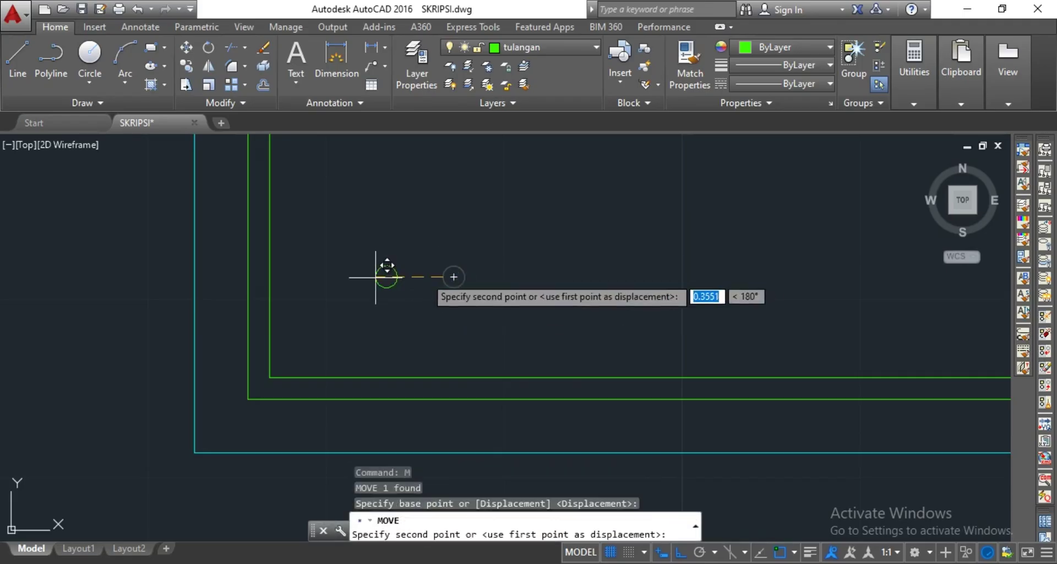
pyautogui.click(269, 285)
pyautogui.press('Escape')
# Move the small circle straight down until it rests on the inner bottom reinforcement line in the corner
pyautogui.click(288, 263)
pyautogui.click(281, 282)
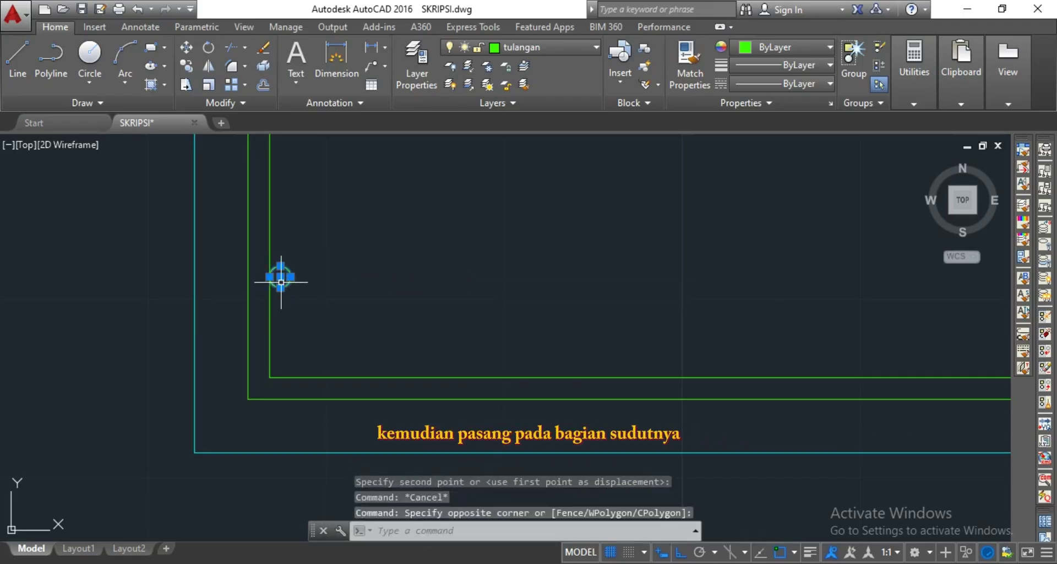
pyautogui.press('Return')
pyautogui.click(280, 278)
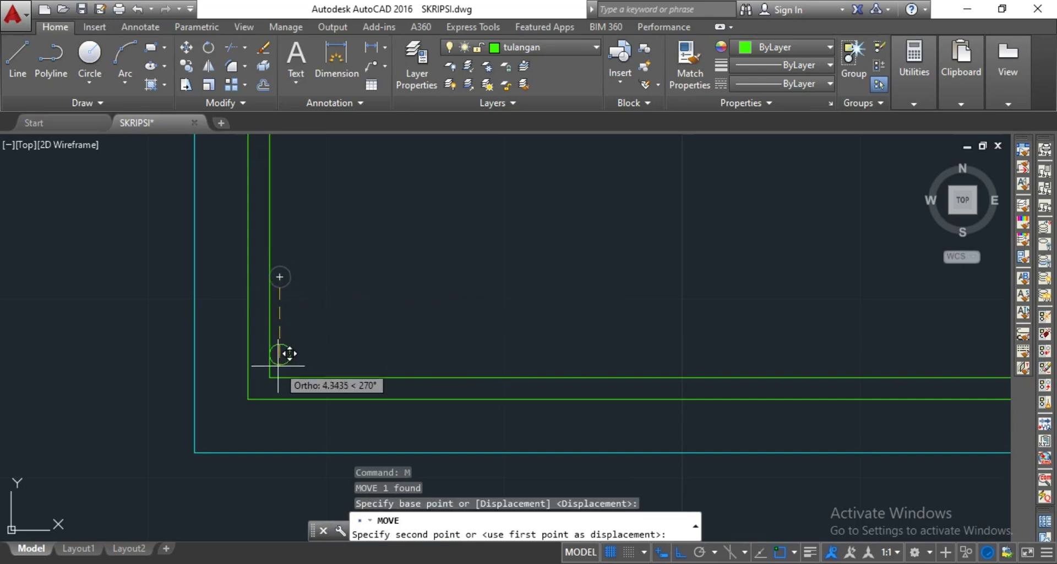
pyautogui.click(280, 368)
pyautogui.press('Escape')
# Draw a larger circle concentric with the small corner circle, reaching the outer left reinforcement line
pyautogui.scroll(2, 295, 362)
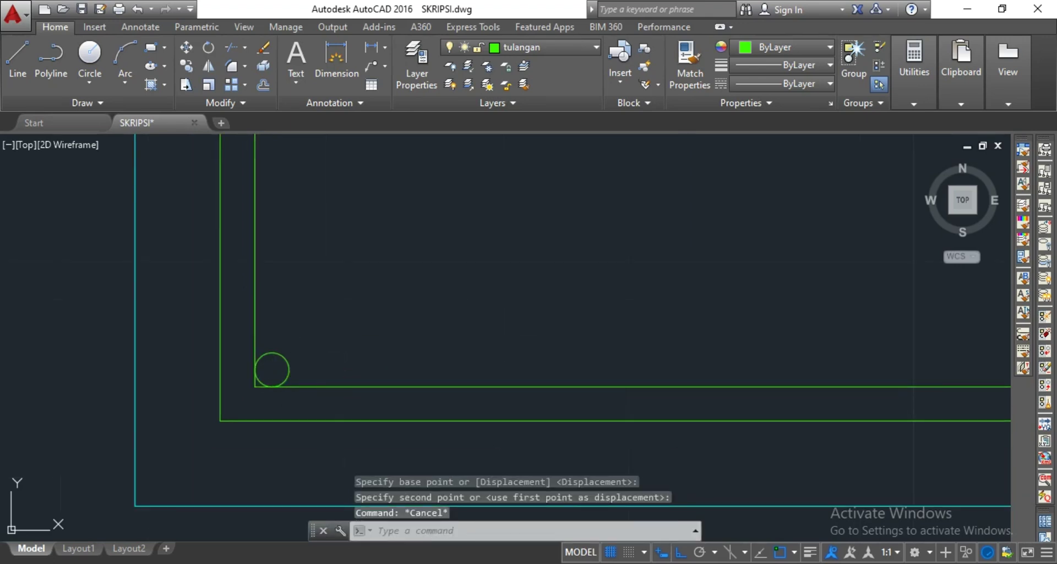
pyautogui.write('c')
pyautogui.press('Return')
pyautogui.moveTo(284, 353); pyautogui.dragTo(361, 342, button='middle')
pyautogui.click(350, 358)
pyautogui.scroll(2, 315, 356)
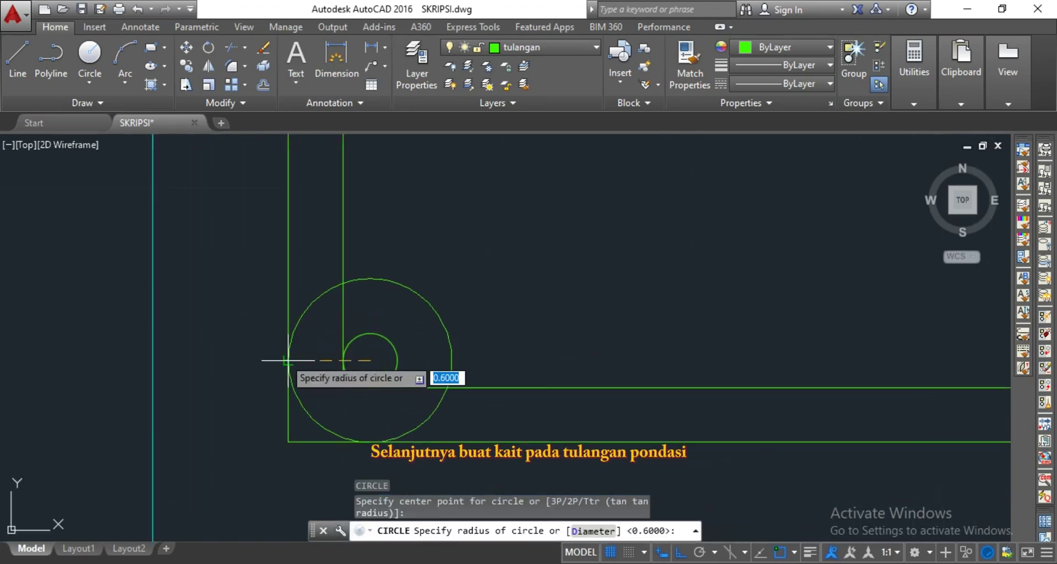
pyautogui.press('Escape')
pyautogui.scroll(-2, 363, 324)
# Draw a diagonal construction line from the outer reinforcement corner through the centre of the two circles
pyautogui.write('xl')
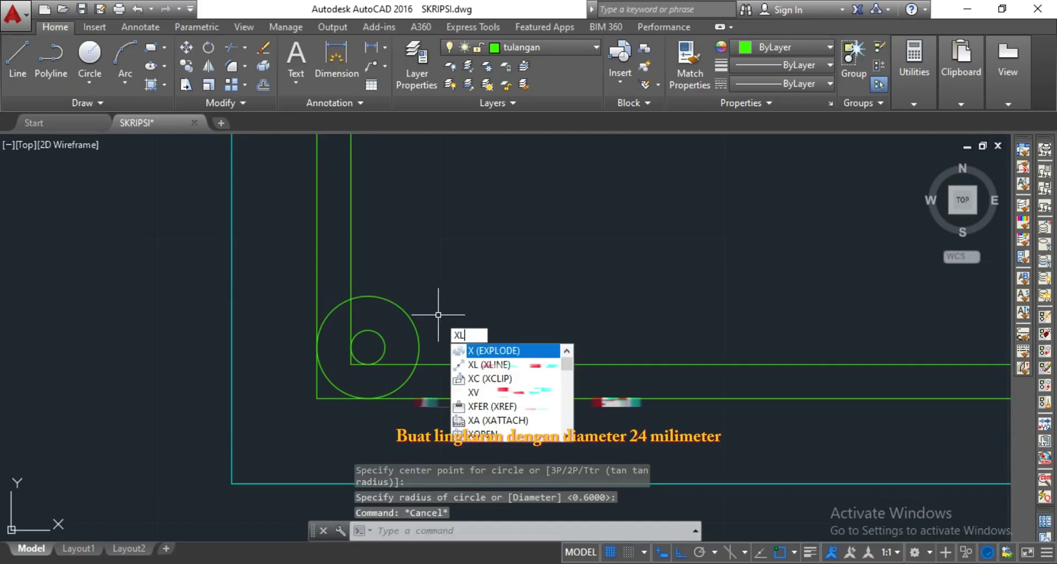
pyautogui.press('Return')
pyautogui.click(317, 399)
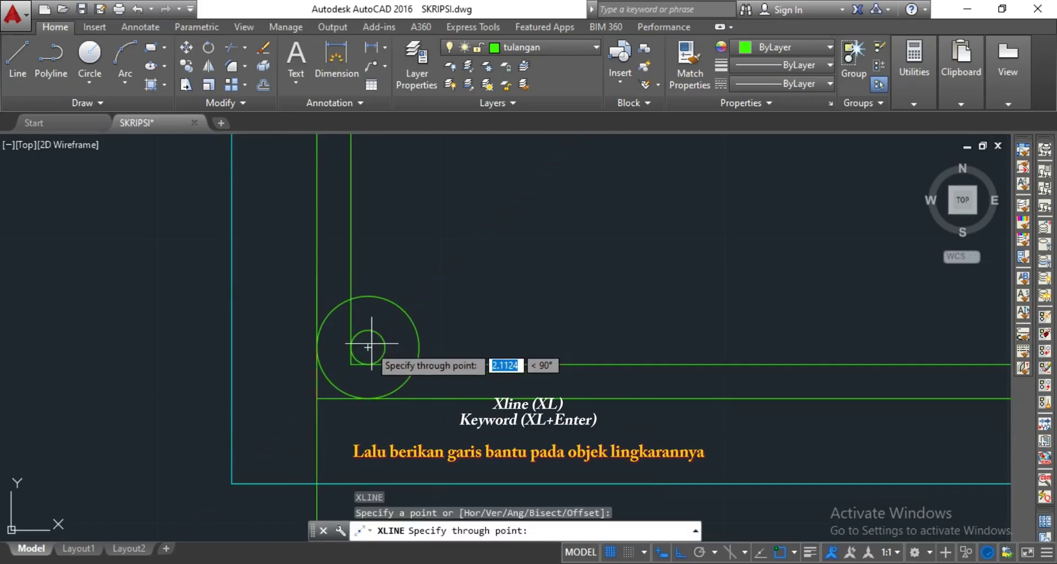
pyautogui.click(368, 347)
pyautogui.press('Escape')
pyautogui.scroll(-2, 465, 319)
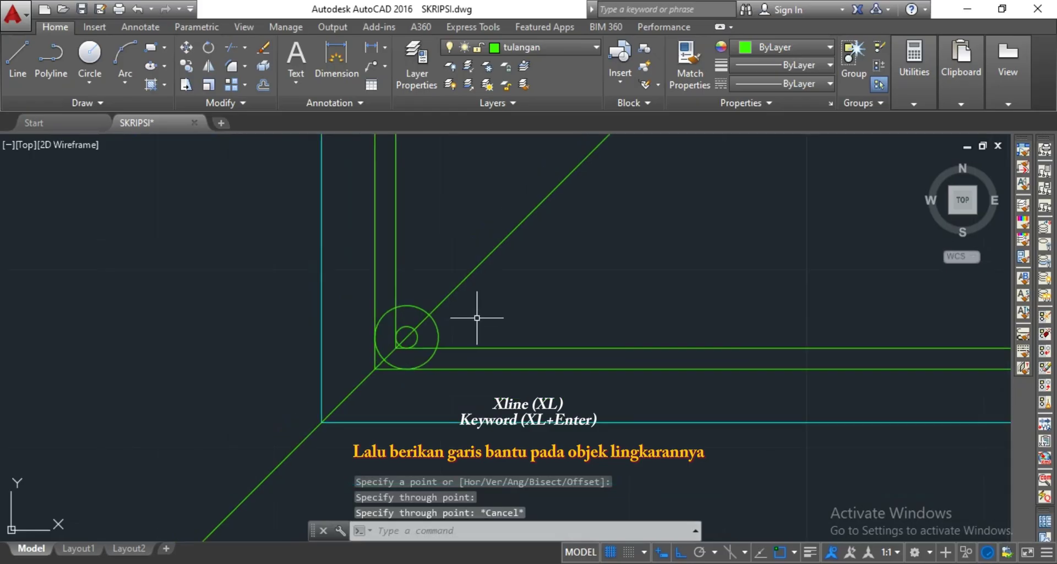
# Offset the diagonal construction line by 0.6 to both sides, tangent to the small circle
pyautogui.write('o')
pyautogui.press('Return')
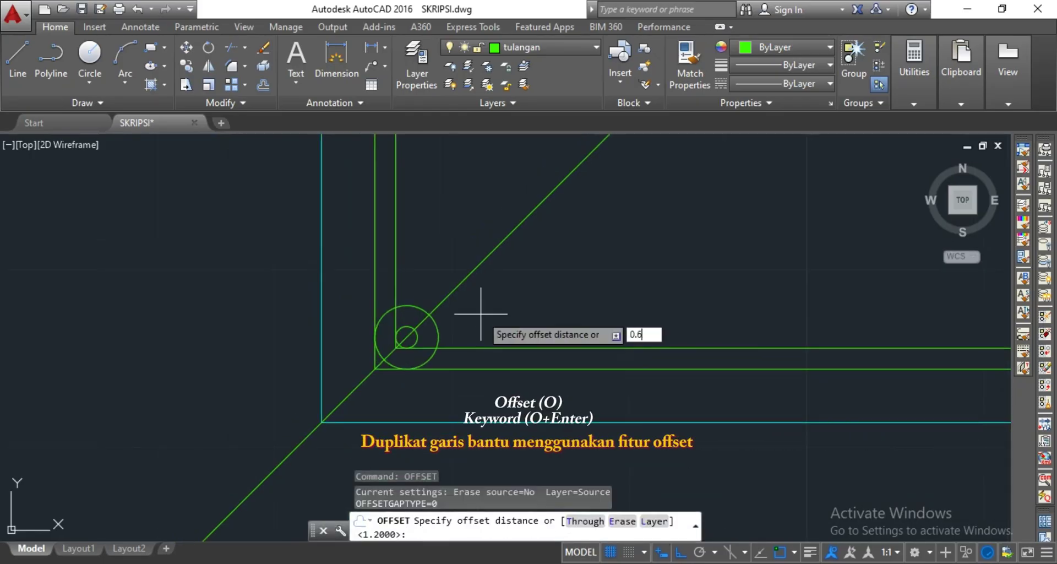
pyautogui.press('Return')
pyautogui.scroll(2, 456, 293)
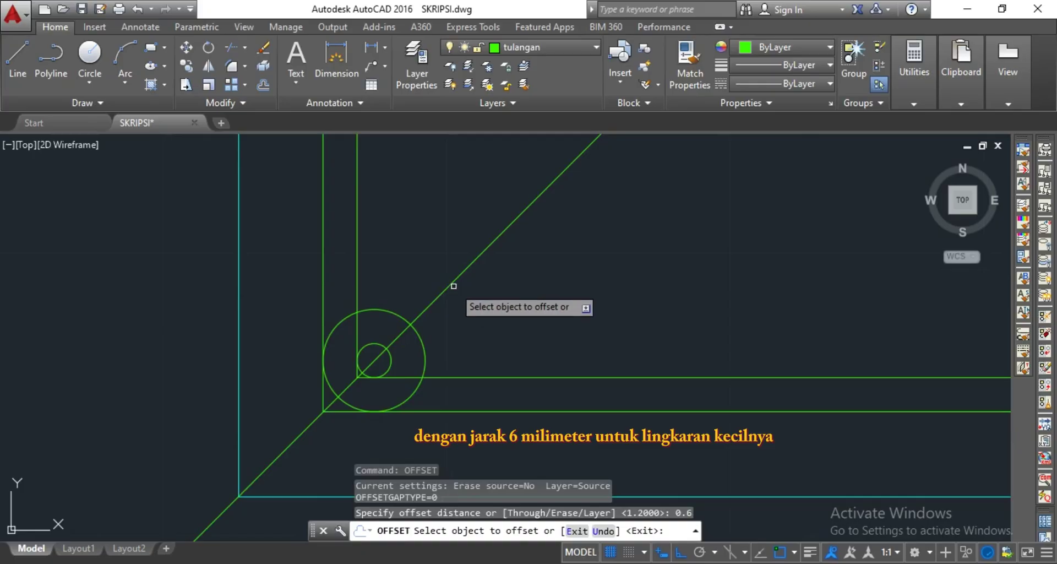
pyautogui.click(453, 285)
pyautogui.click(448, 271)
pyautogui.click(450, 282)
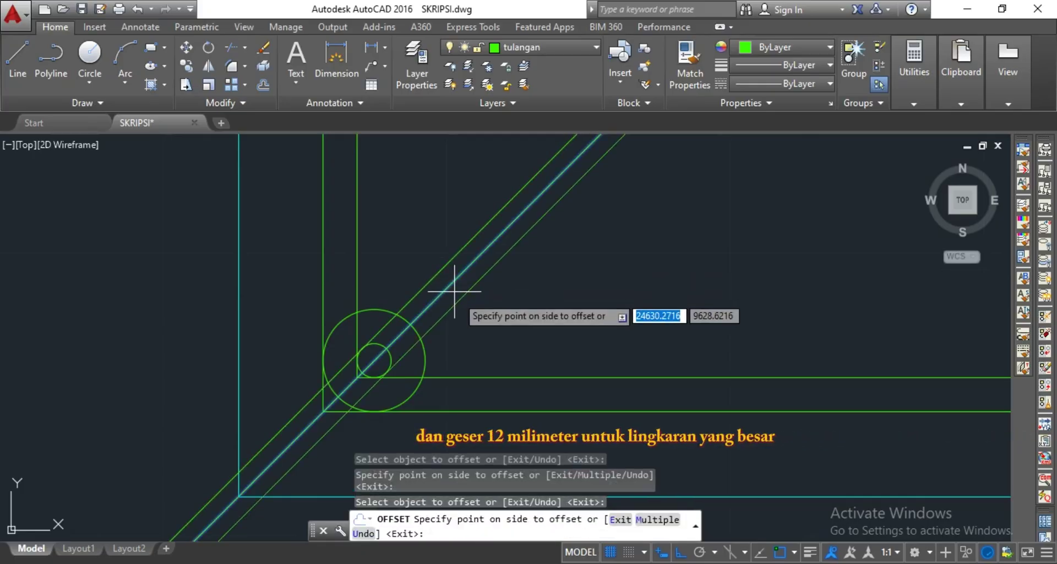
pyautogui.click(454, 291)
pyautogui.press('Escape')
# Offset the two outer diagonal lines outward by 1.2, tangent to the large circle
pyautogui.write('off')
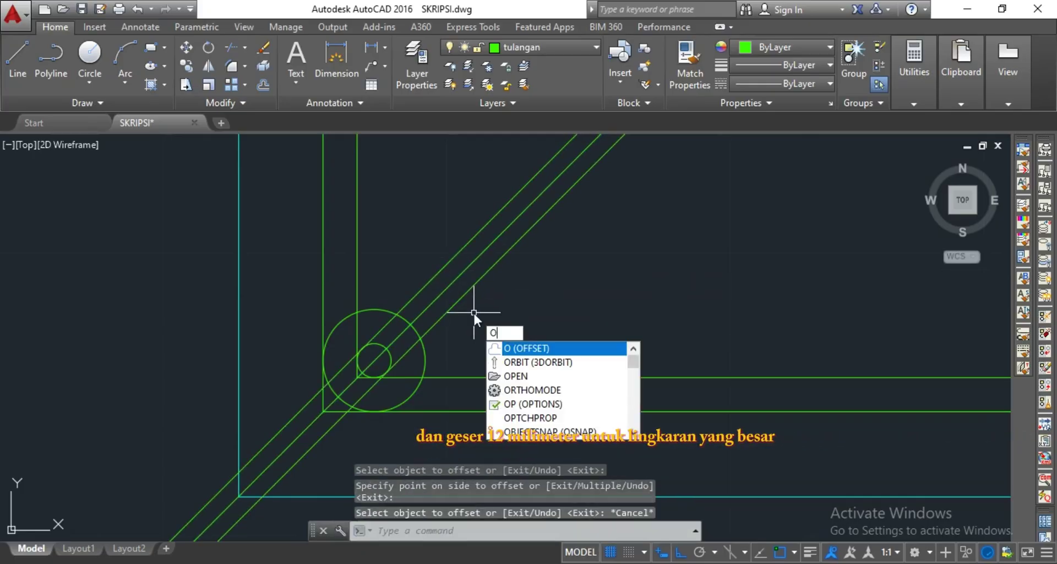
pyautogui.press('Return')
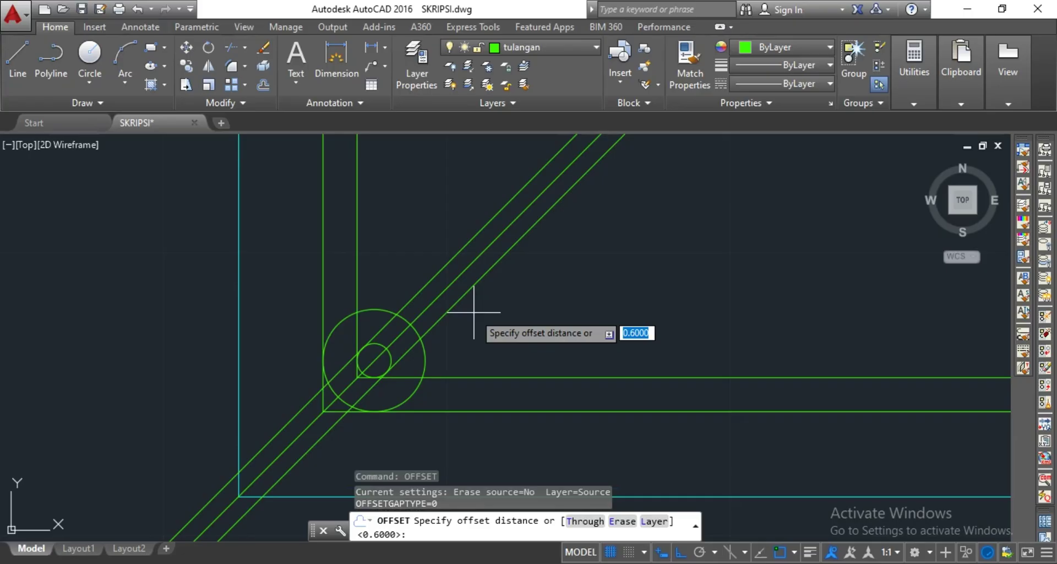
pyautogui.write('0.8')
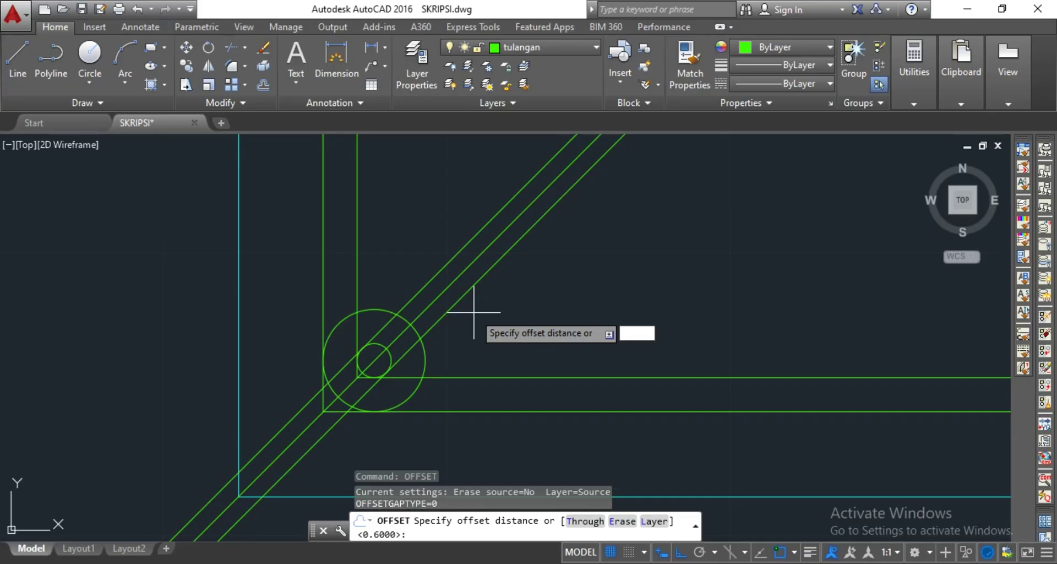
pyautogui.write('2')
pyautogui.press('Return')
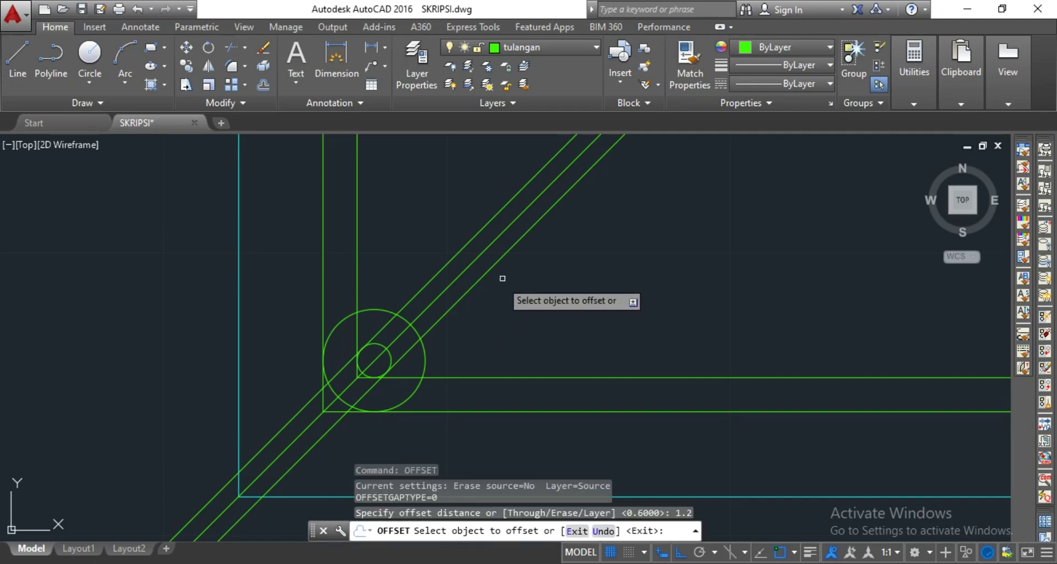
pyautogui.click(459, 248)
pyautogui.click(465, 250)
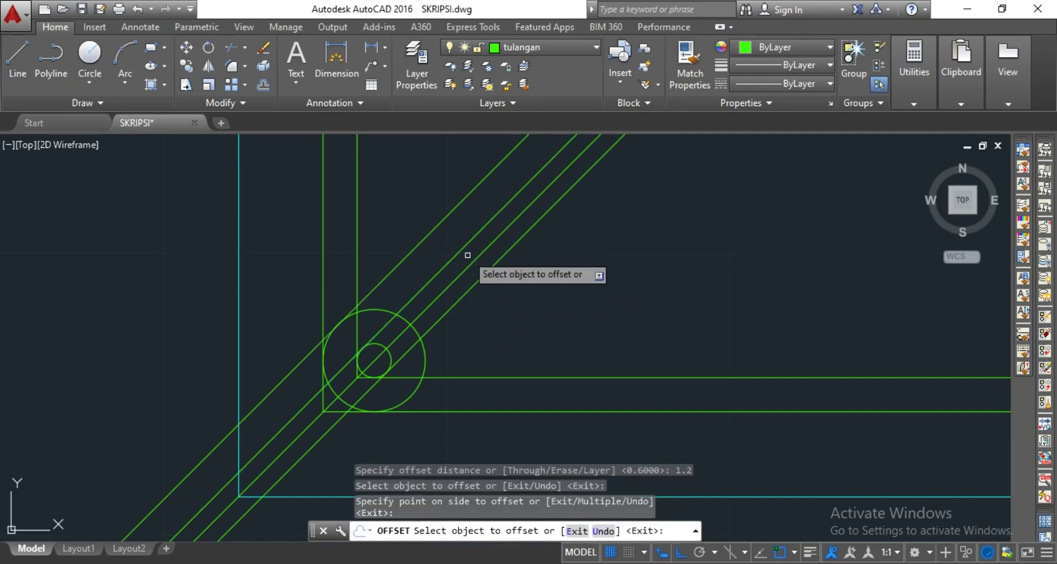
pyautogui.click(468, 290)
pyautogui.press('Escape')
# Draw a line across the small circle between its tangent points on the two adjacent diagonal lines
pyautogui.click(473, 262)
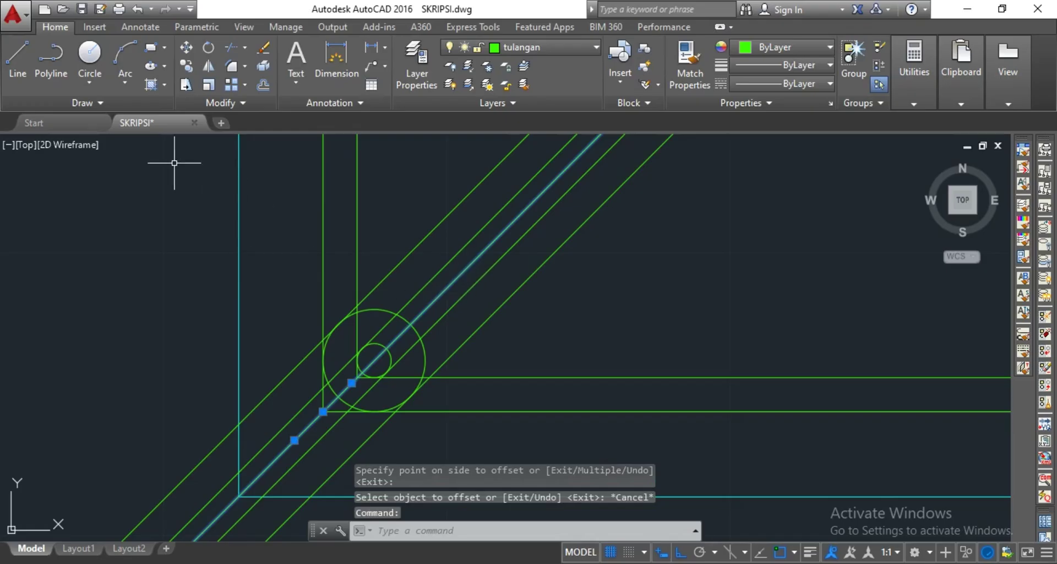
pyautogui.click(27, 64)
pyautogui.scroll(5, 369, 363)
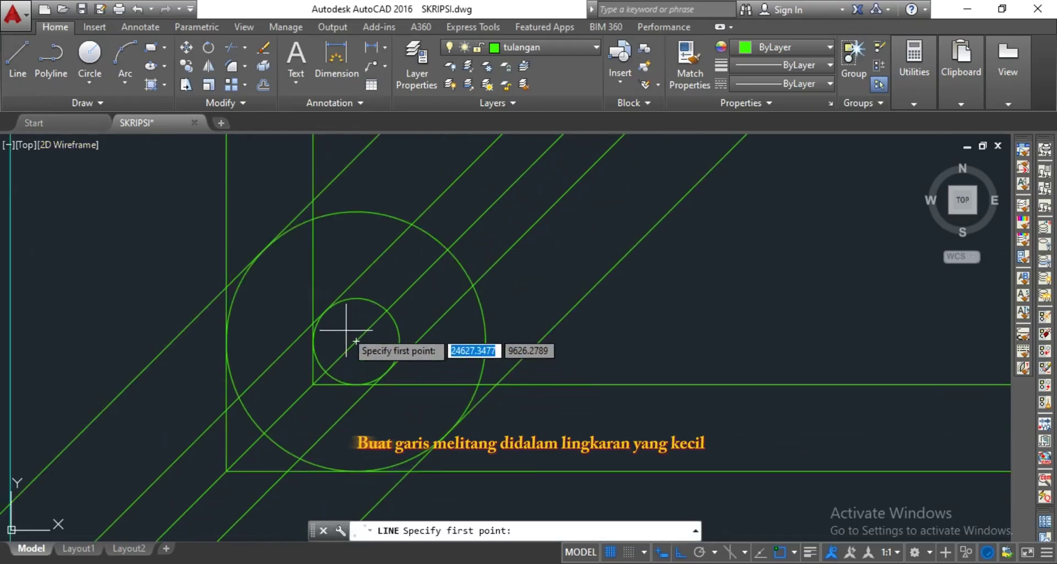
pyautogui.click(325, 310)
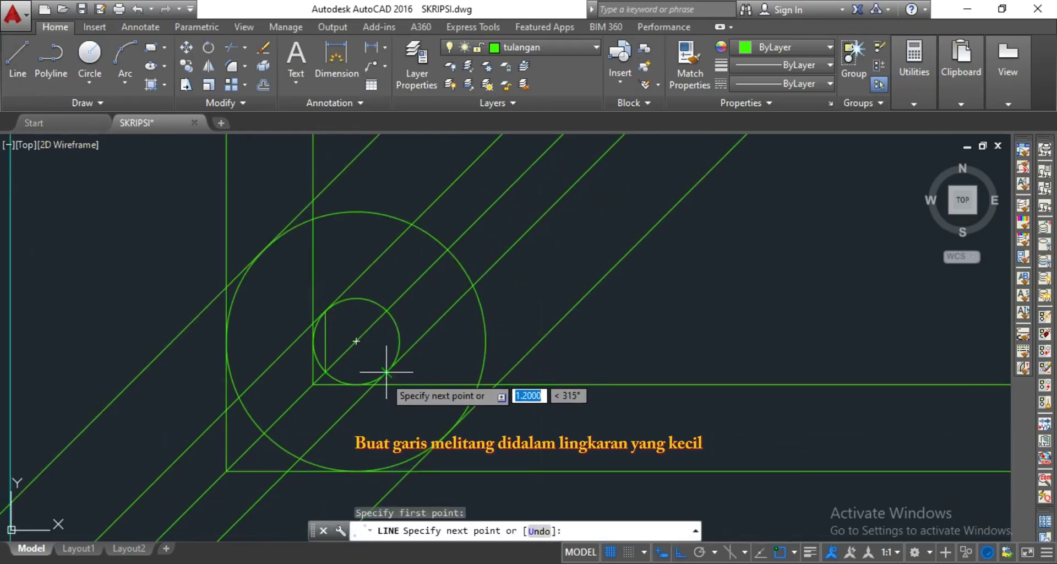
pyautogui.click(387, 367)
pyautogui.press('Escape')
# Move the short cross line 3 units up along the diagonal from the circles' centre, with Ortho off
pyautogui.click(373, 358)
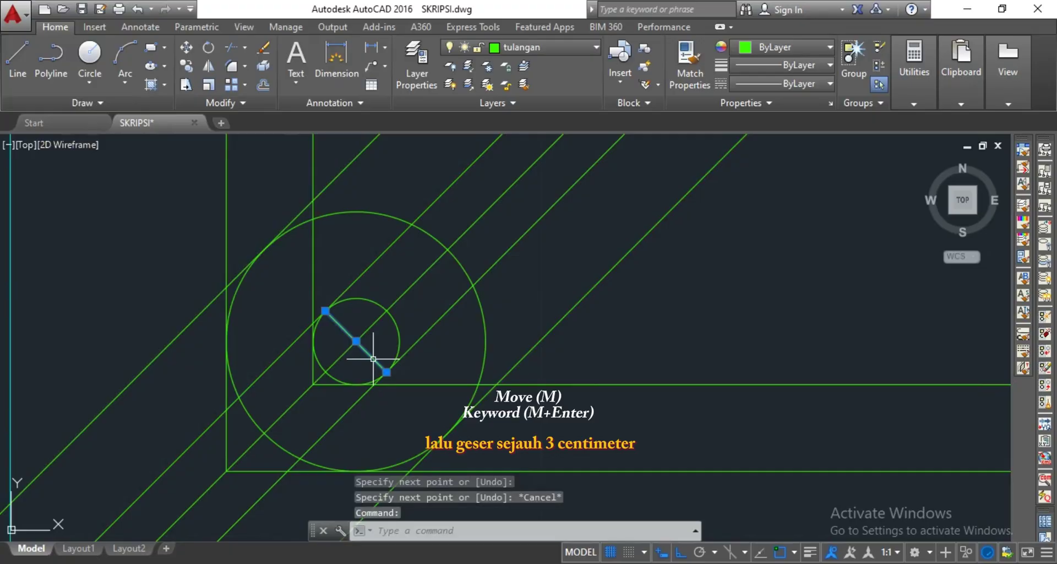
pyautogui.write('M')
pyautogui.press('Return')
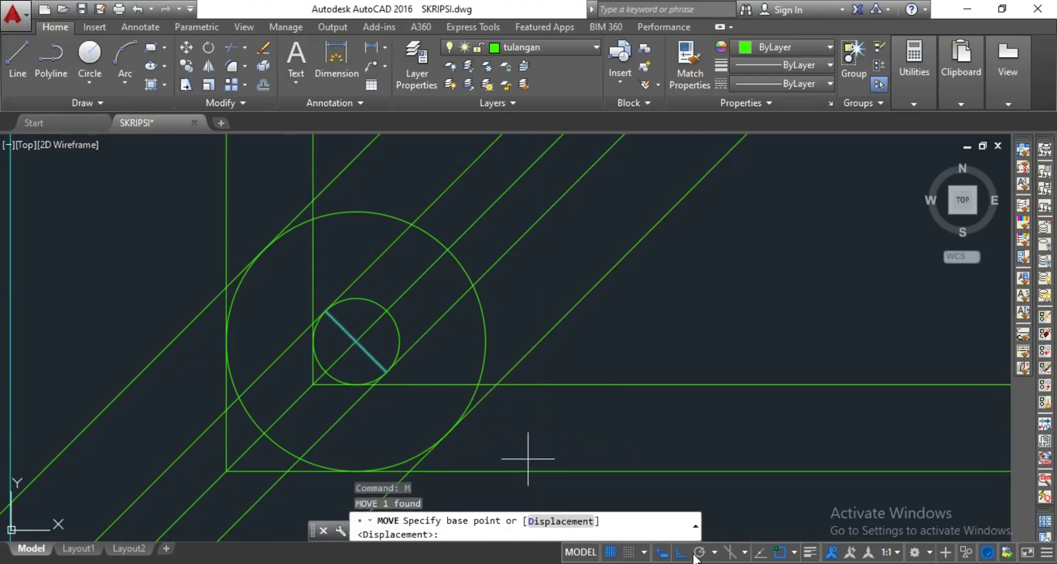
pyautogui.click(355, 342)
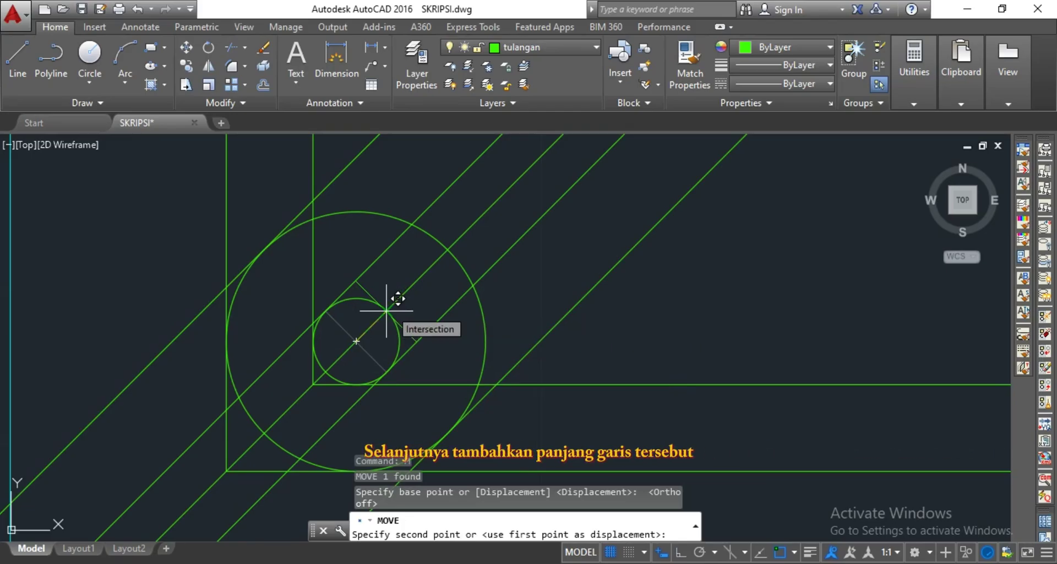
pyautogui.write('3')
pyautogui.press('Return')
pyautogui.press('Escape')
# Extend both ends of the short cross line to the outermost diagonal lines
pyautogui.scroll(-3, 342, 283)
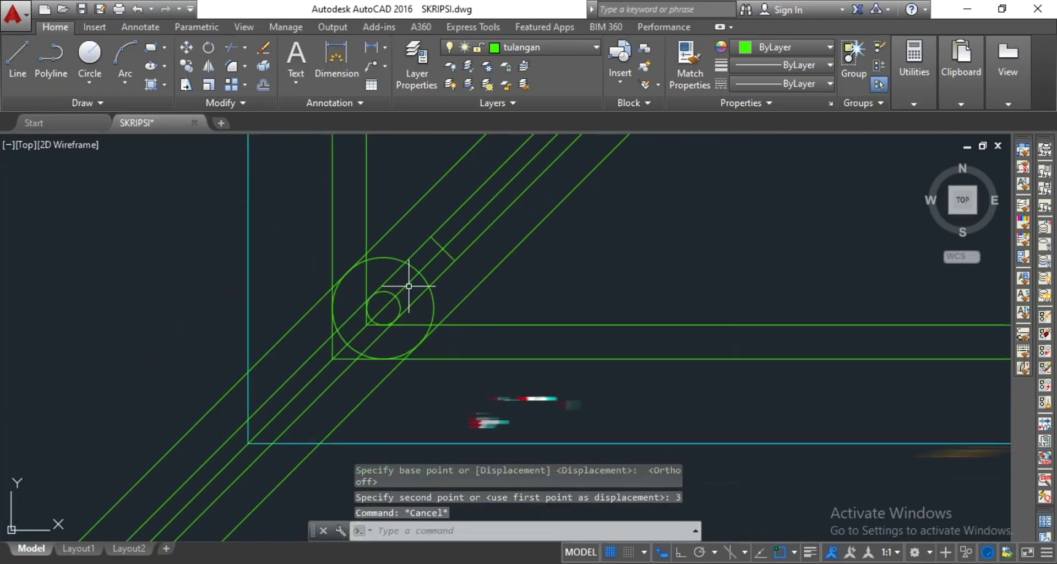
pyautogui.write('EX')
pyautogui.press('Return')
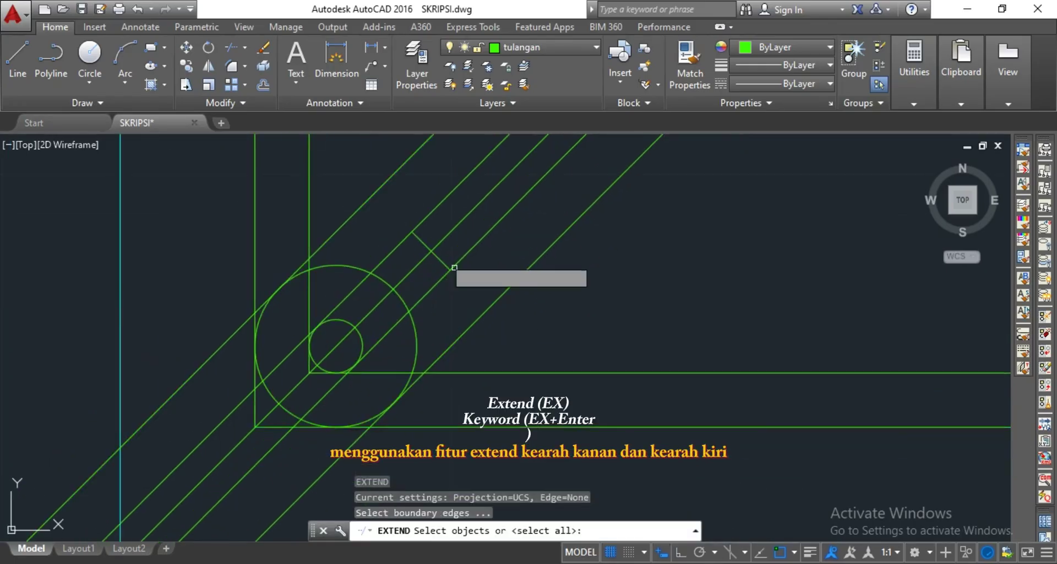
pyautogui.press('Return')
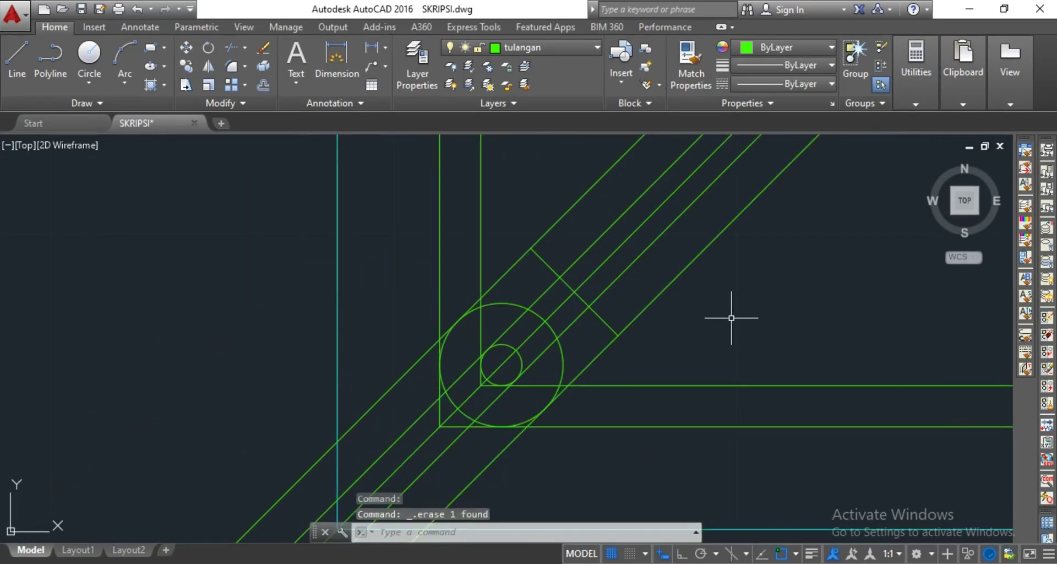
# Trim the diagonal lines where they run past the short cross line, away from the circles
pyautogui.write('TR')
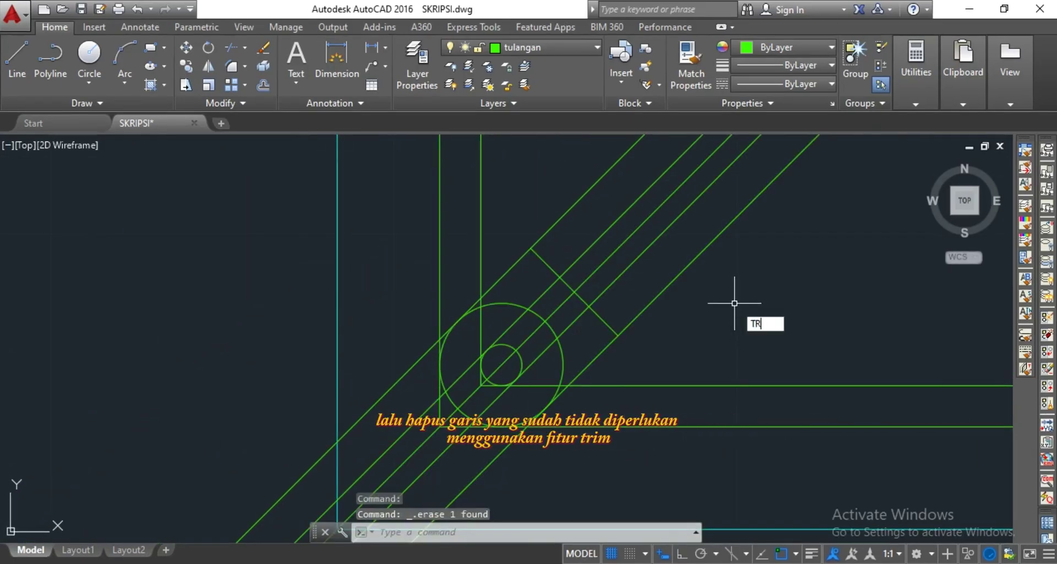
pyautogui.press('Return')
pyautogui.press('Return')
pyautogui.click(651, 280)
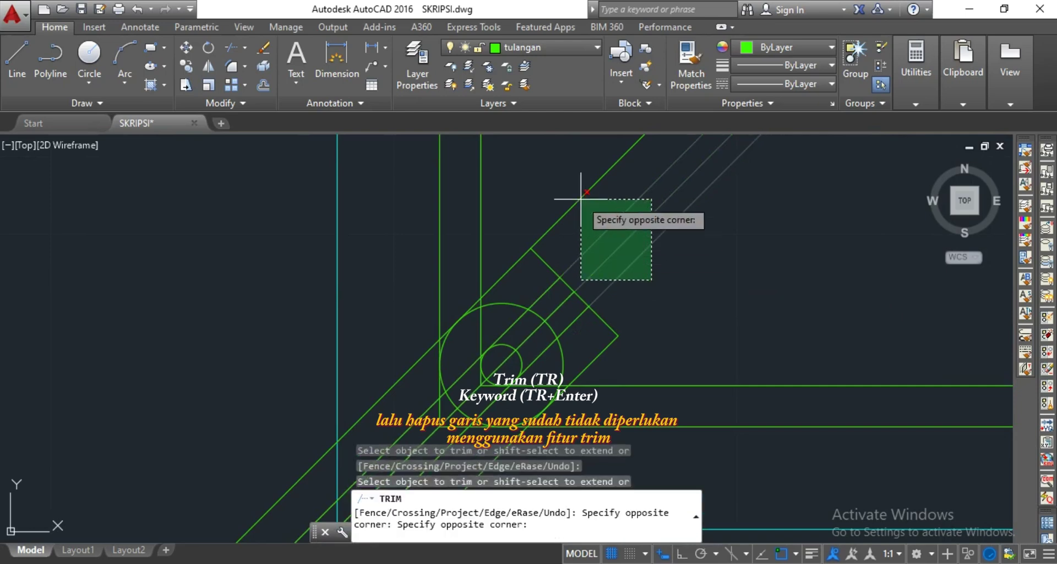
pyautogui.click(572, 194)
pyautogui.moveTo(615, 258); pyautogui.dragTo(698, 159, button='middle')
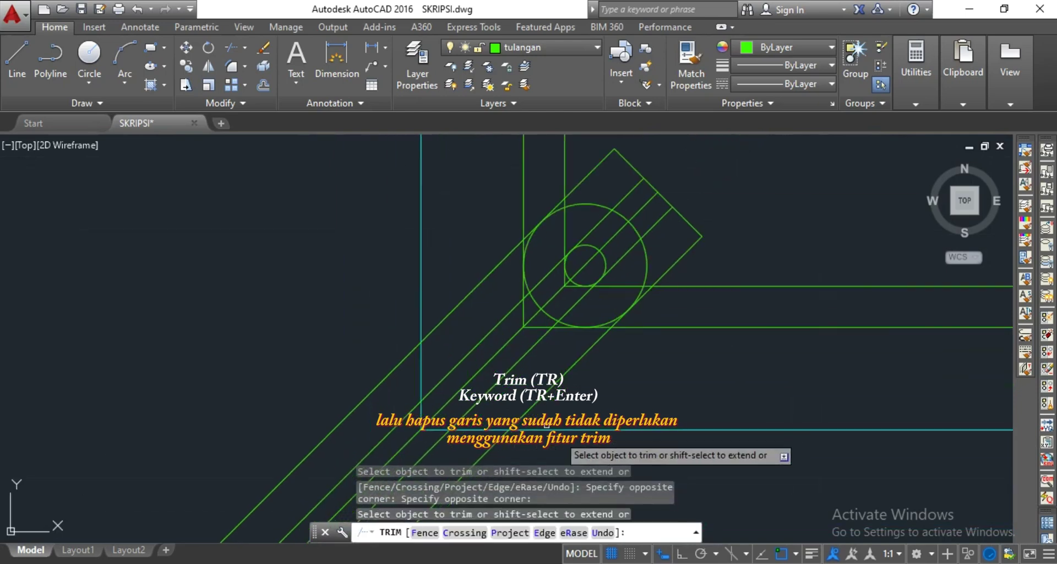
# Trim the diagonal lines between the reinforcement's lower-left corner and the footplate outline
pyautogui.click(555, 389)
pyautogui.click(460, 335)
pyautogui.click(471, 352)
pyautogui.click(455, 292)
pyautogui.scroll(-2, 458, 308)
pyautogui.moveTo(454, 393); pyautogui.dragTo(485, 325, button='middle')
# Erase the five leftover diagonal pieces outside the lower-left corner of the footplate
pyautogui.click(456, 408)
pyautogui.press('Escape')
pyautogui.click(455, 408)
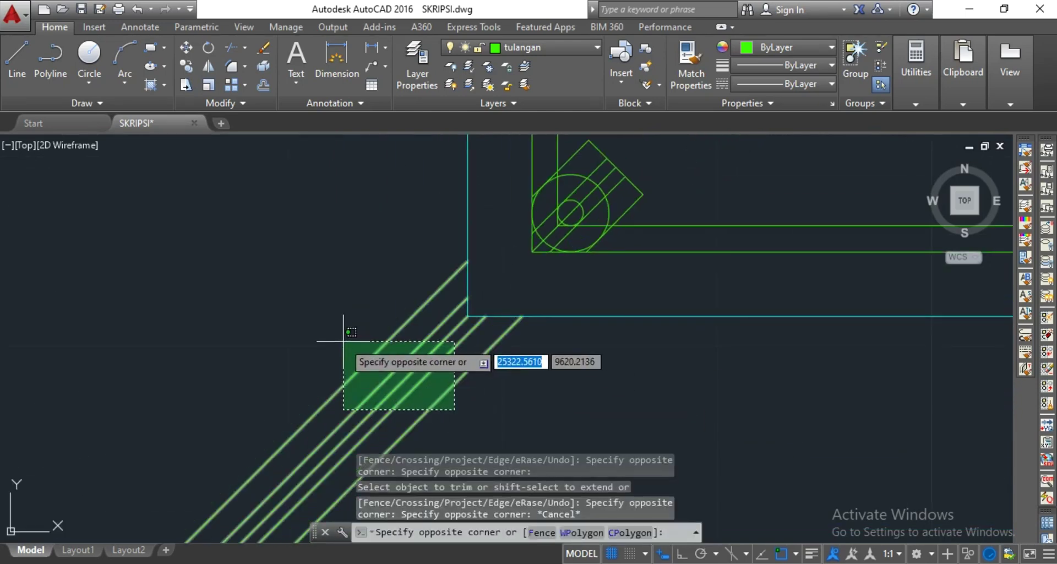
pyautogui.click(342, 339)
pyautogui.press('Delete')
pyautogui.moveTo(601, 168)
pyautogui.mouseDown(button='middle')
pyautogui.moveTo(463, 329)
pyautogui.moveTo(506, 279)
pyautogui.mouseUp(button='middle')
pyautogui.scroll(2, 463, 330)
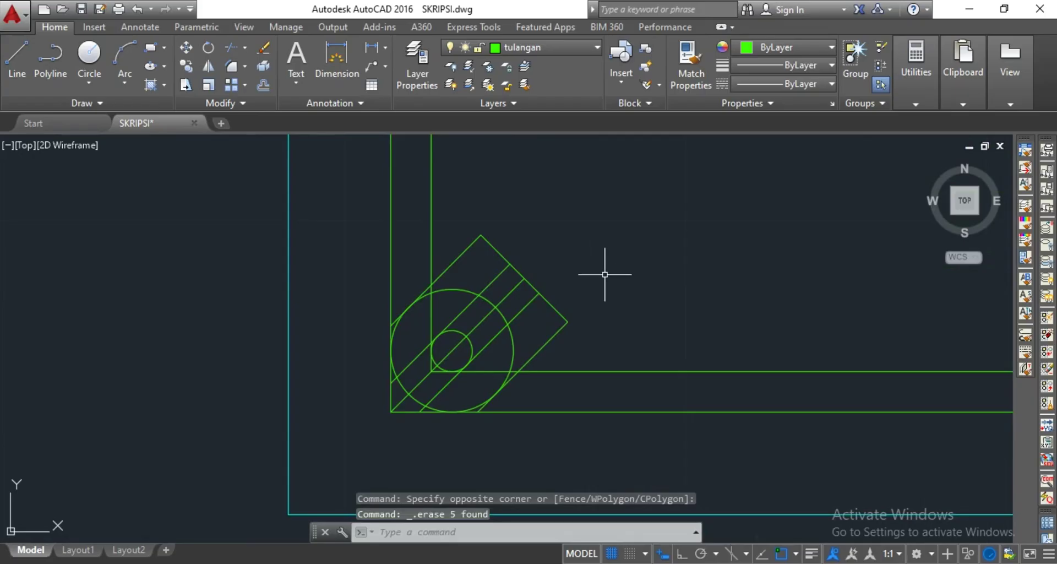
# Trim the cross line between the two inner diagonals, and cut the centre diagonal back to the large circle
pyautogui.write('tr')
pyautogui.press('Return')
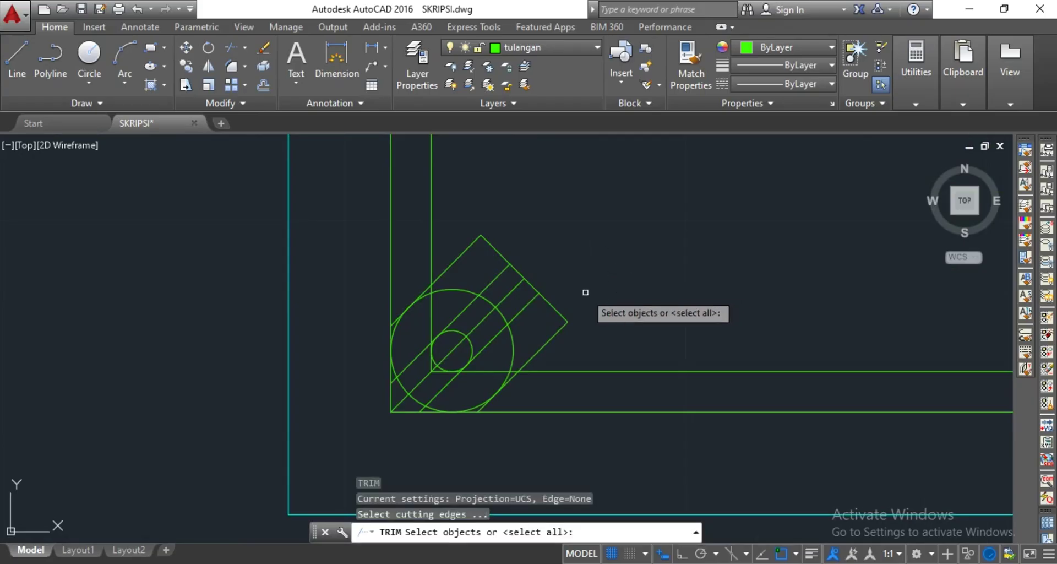
pyautogui.scroll(2, 512, 380)
pyautogui.press('Return')
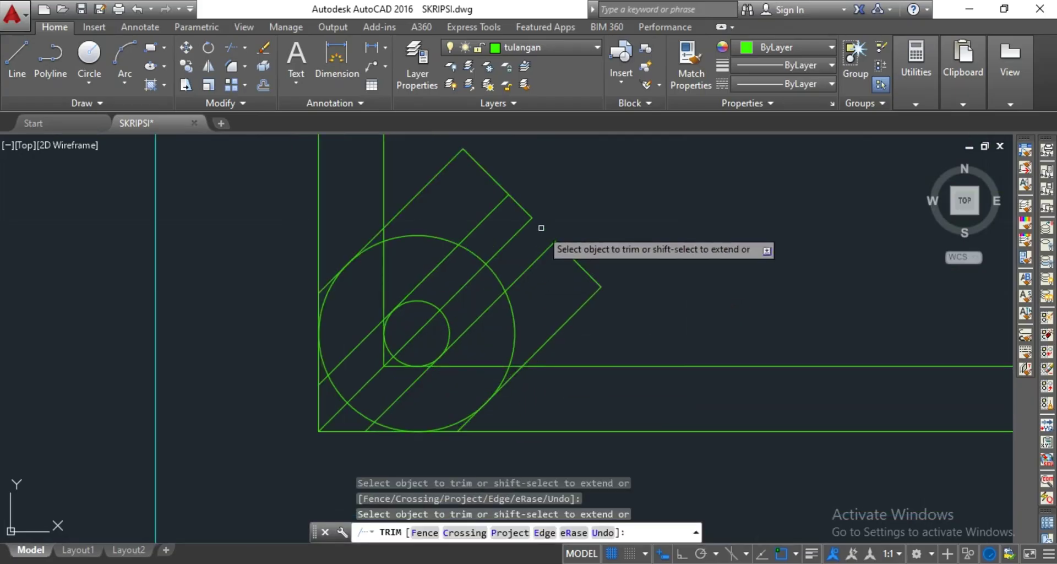
pyautogui.click(520, 217)
pyautogui.click(519, 210)
pyautogui.moveTo(544, 359); pyautogui.dragTo(554, 296, button='middle')
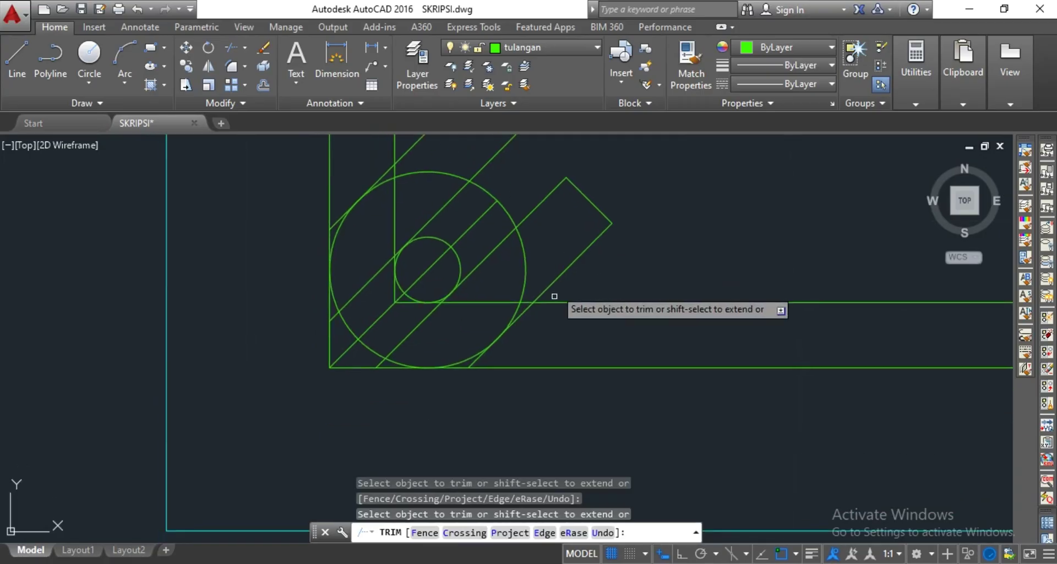
# Trim the reinforcement's square outer corner and the diagonal ends that lie outside the large circle
pyautogui.scroll(3, 462, 359)
pyautogui.scroll(-3, 549, 367)
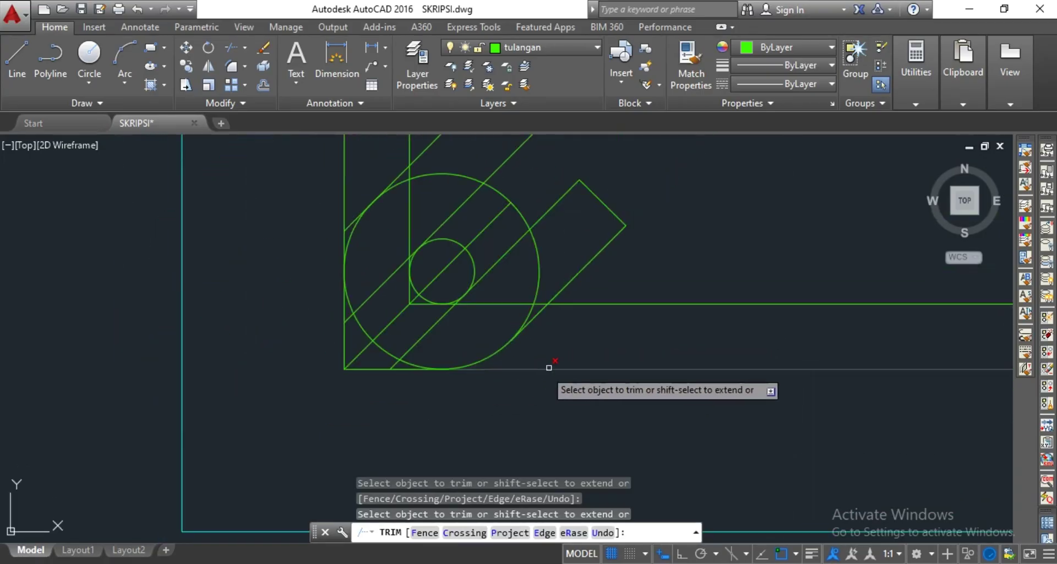
pyautogui.scroll(2, 405, 370)
pyautogui.click(406, 373)
pyautogui.click(349, 370)
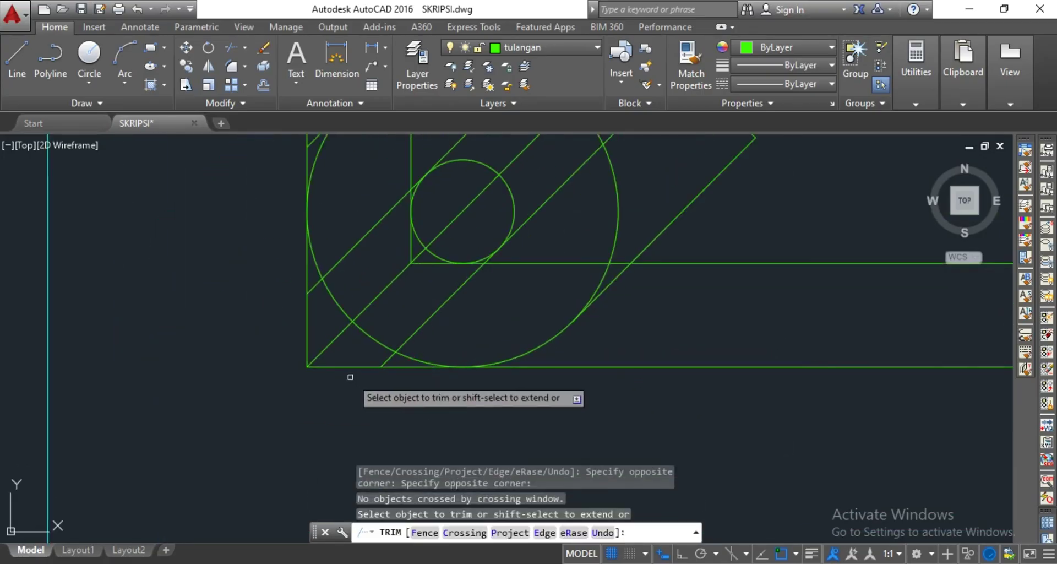
pyautogui.click(383, 370)
pyautogui.click(309, 337)
pyautogui.click(309, 287)
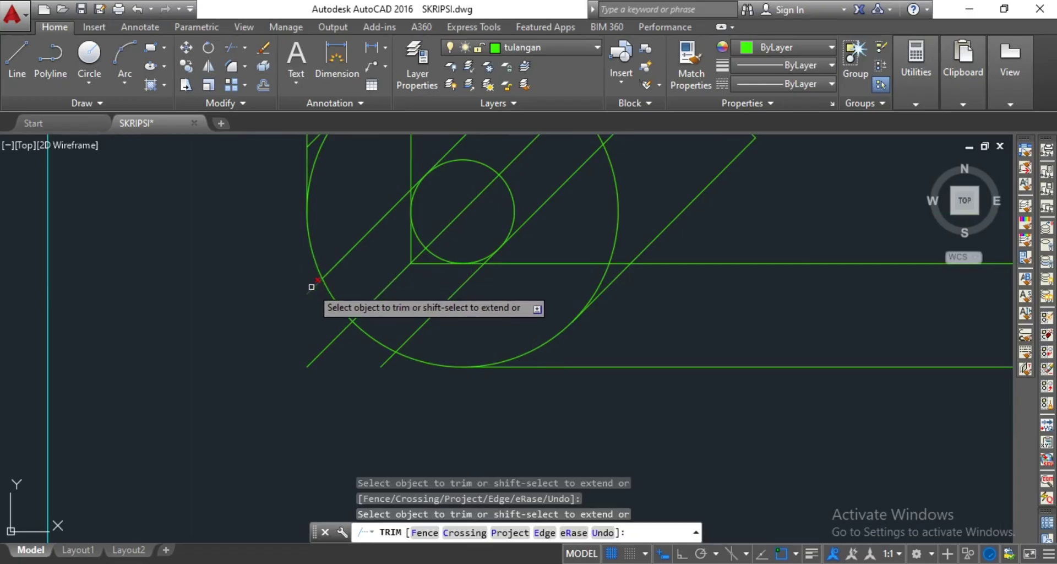
# Trim the upper outer diagonal and the large circle's arc between the two vertical reinforcement lines
pyautogui.scroll(3, 349, 296)
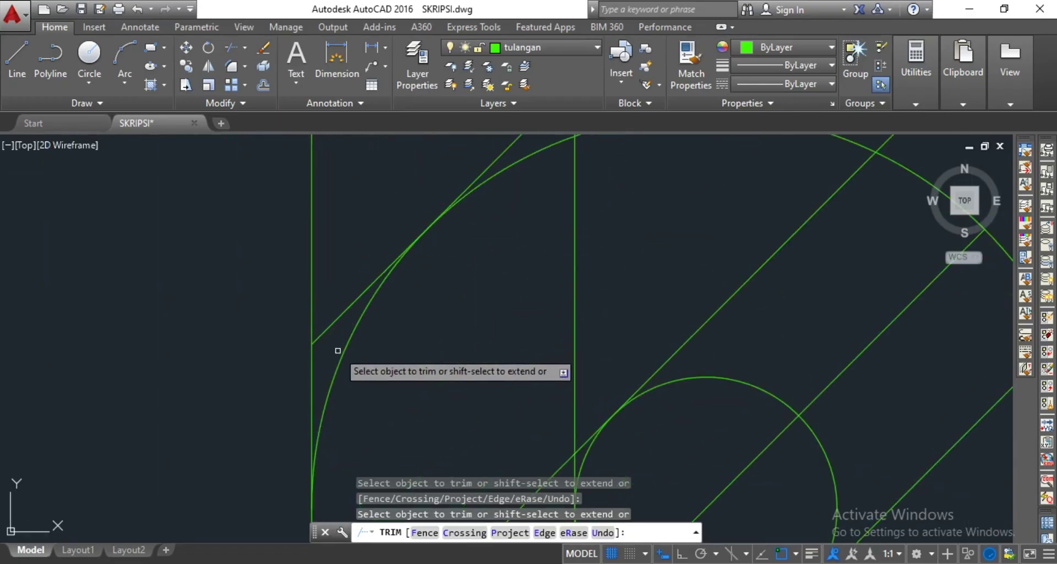
pyautogui.scroll(-3, 337, 350)
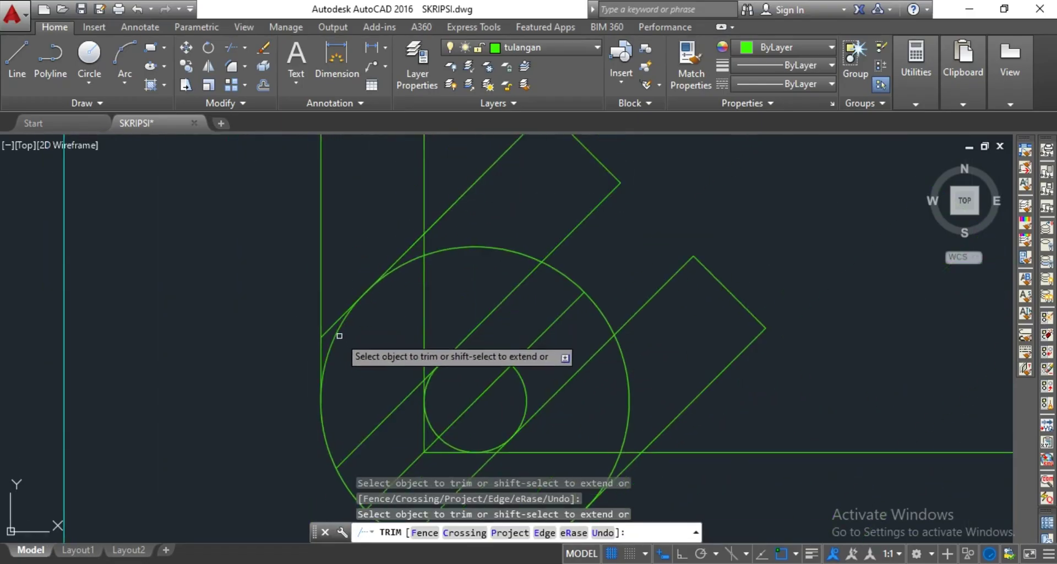
pyautogui.scroll(-2, 366, 300)
pyautogui.scroll(2, 350, 293)
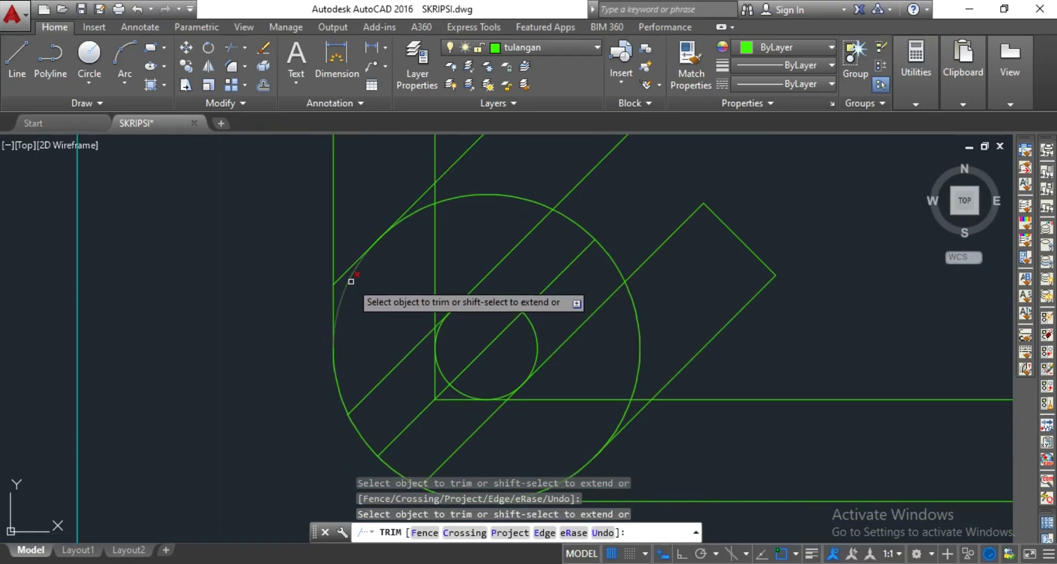
pyautogui.click(408, 217)
pyautogui.click(415, 201)
pyautogui.scroll(-3, 366, 172)
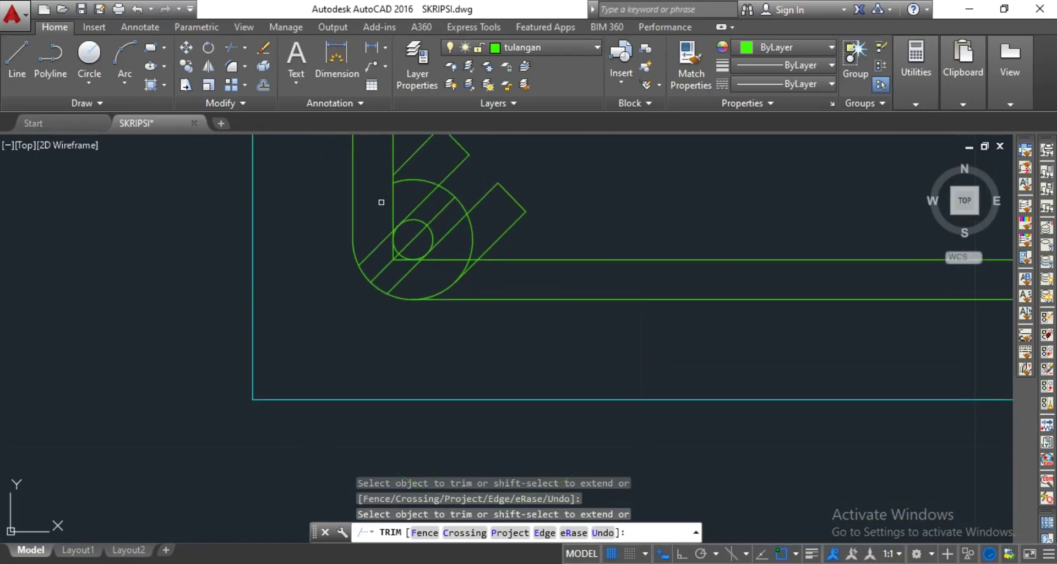
# Trim the diagonal ends within the bend and cut the square inner corner back to the small circle
pyautogui.scroll(2, 418, 293)
pyautogui.click(395, 276)
pyautogui.click(359, 243)
pyautogui.scroll(4, 385, 248)
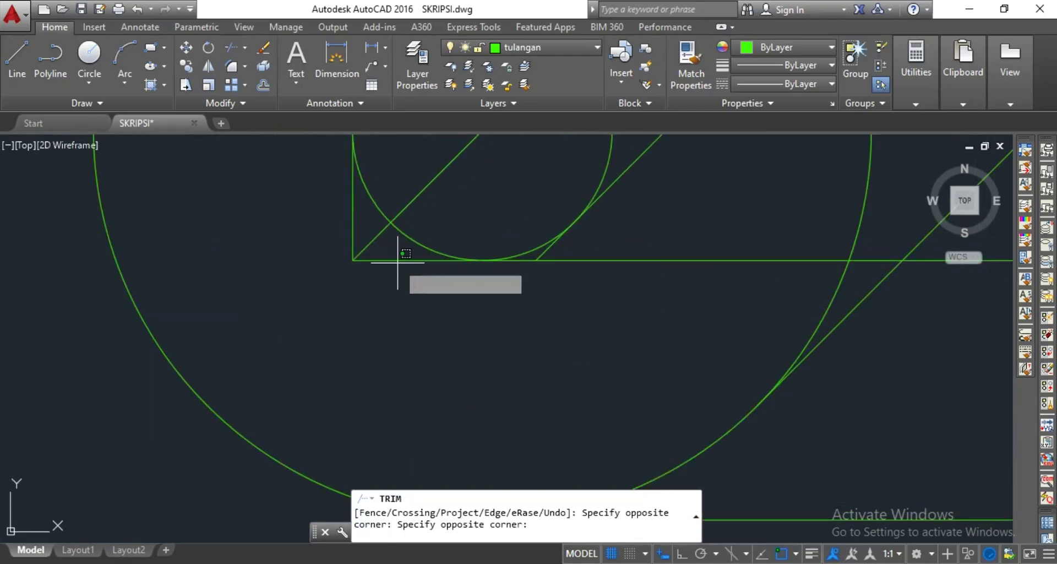
pyautogui.click(524, 260)
pyautogui.scroll(-5, 492, 304)
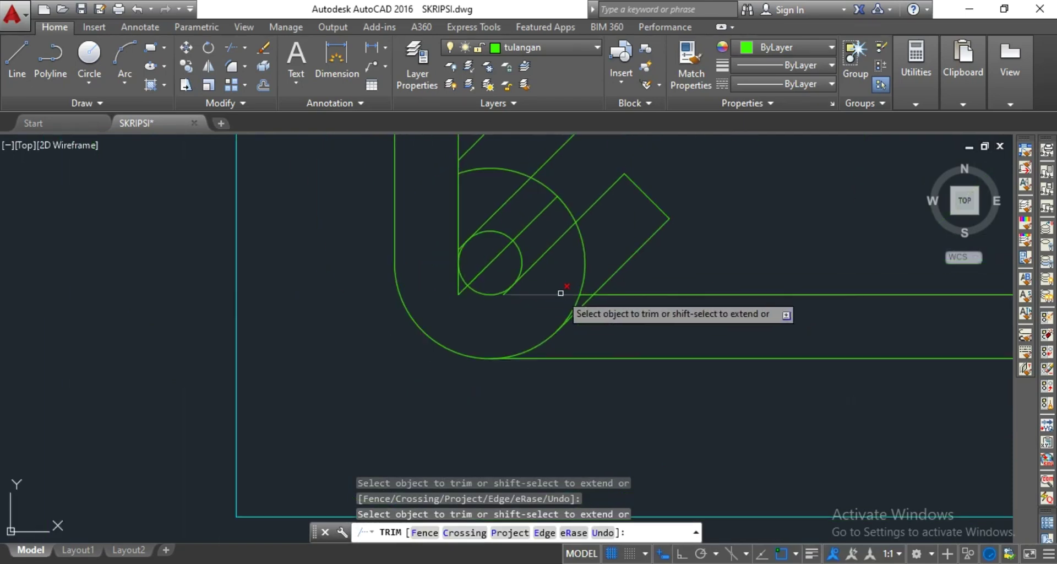
pyautogui.scroll(5, 557, 291)
pyautogui.scroll(-3, 495, 297)
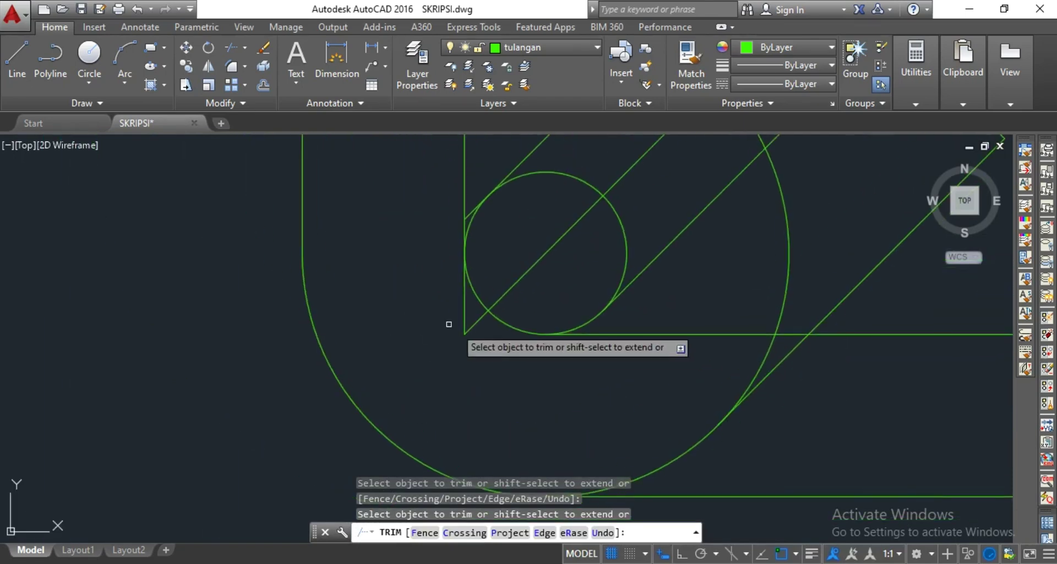
pyautogui.scroll(4, 475, 284)
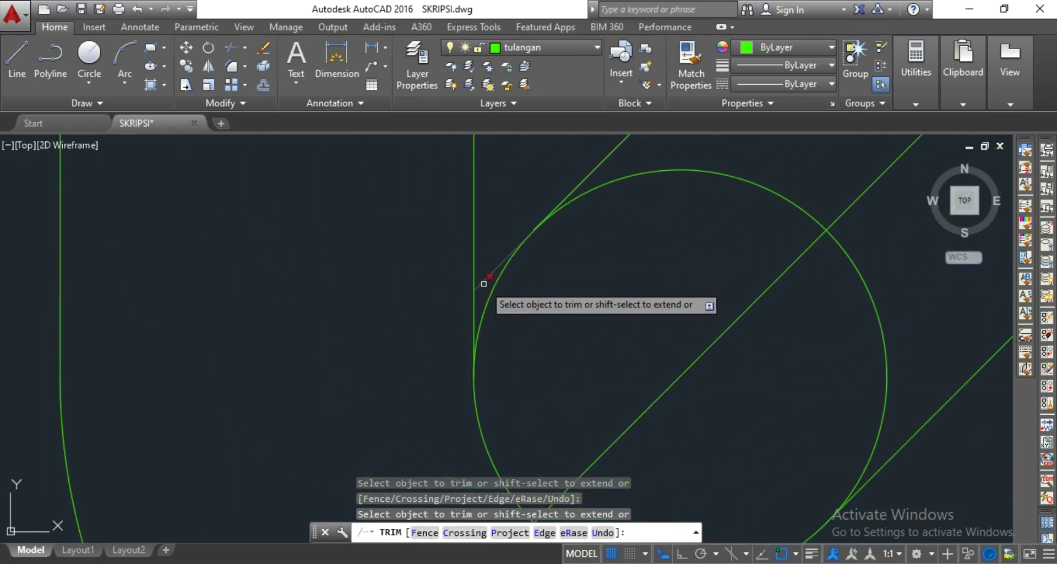
pyautogui.scroll(-5, 551, 358)
pyautogui.scroll(4, 579, 420)
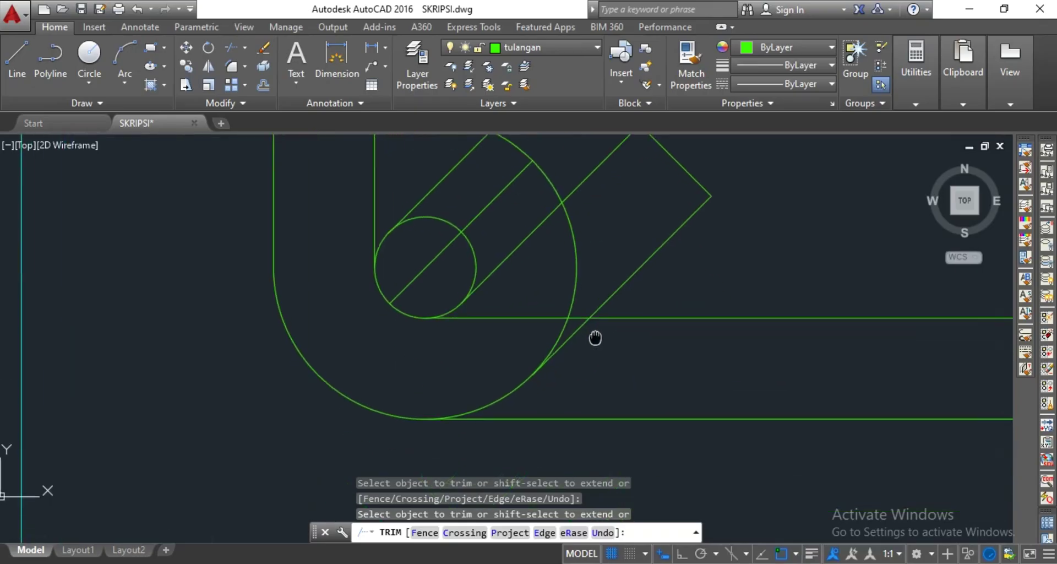
# Trim the inner horizontal line and large-circle arc crossing the lower hook leg, and erase the remaining centre diagonal
pyautogui.click(468, 352)
pyautogui.click(568, 359)
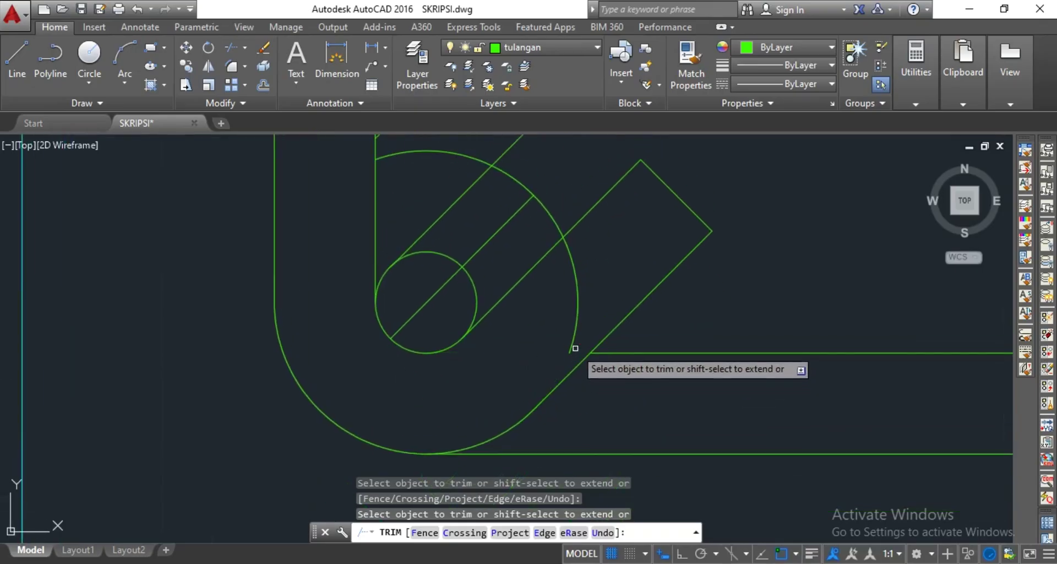
pyautogui.press('Escape')
pyautogui.moveTo(501, 223); pyautogui.dragTo(567, 319, button='middle')
pyautogui.click(566, 321)
pyautogui.press('Delete')
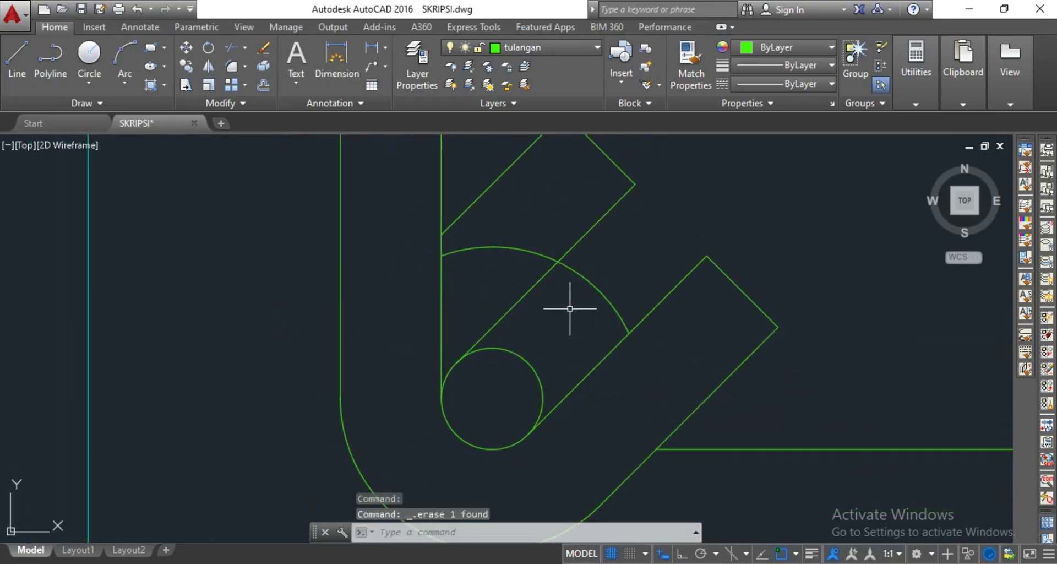
# Copy the small bar circle straight up into the upper-left inner corner of the footplate reinforcement
pyautogui.scroll(-5, 455, 340)
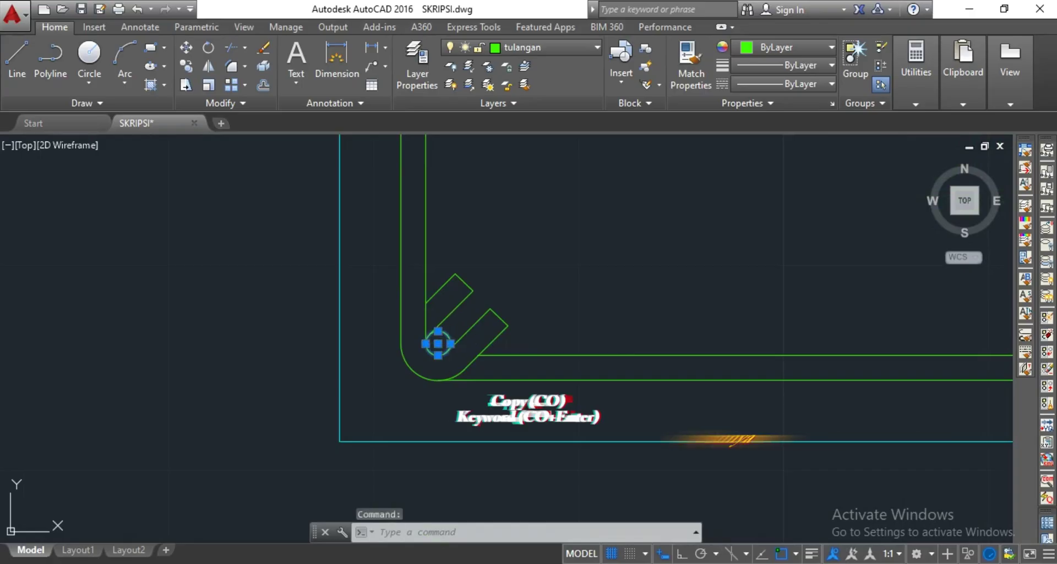
pyautogui.rightClick(454, 341)
pyautogui.click(485, 312)
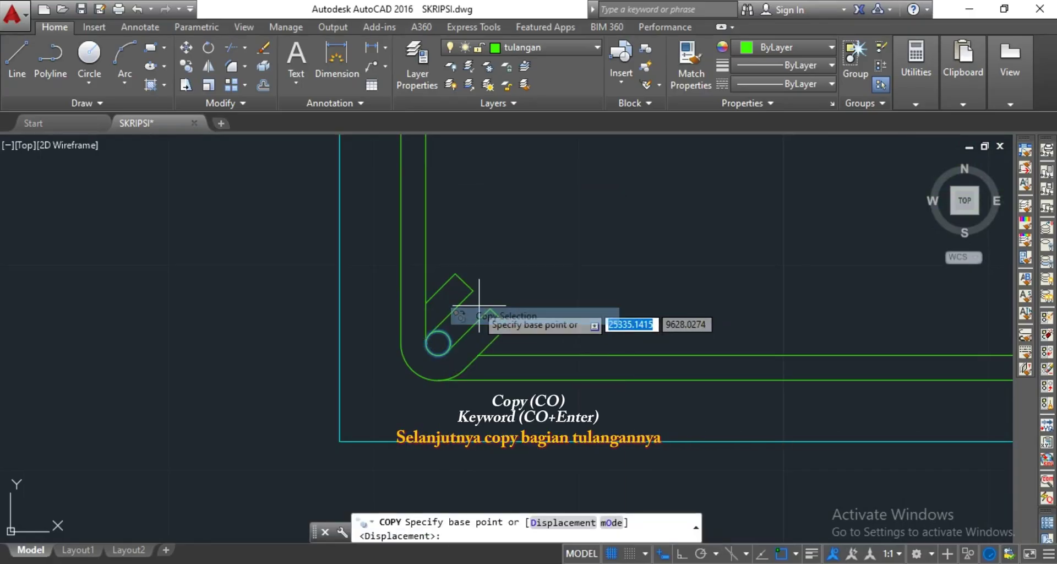
pyautogui.click(438, 332)
pyautogui.moveTo(438, 263); pyautogui.dragTo(430, 445, button='middle')
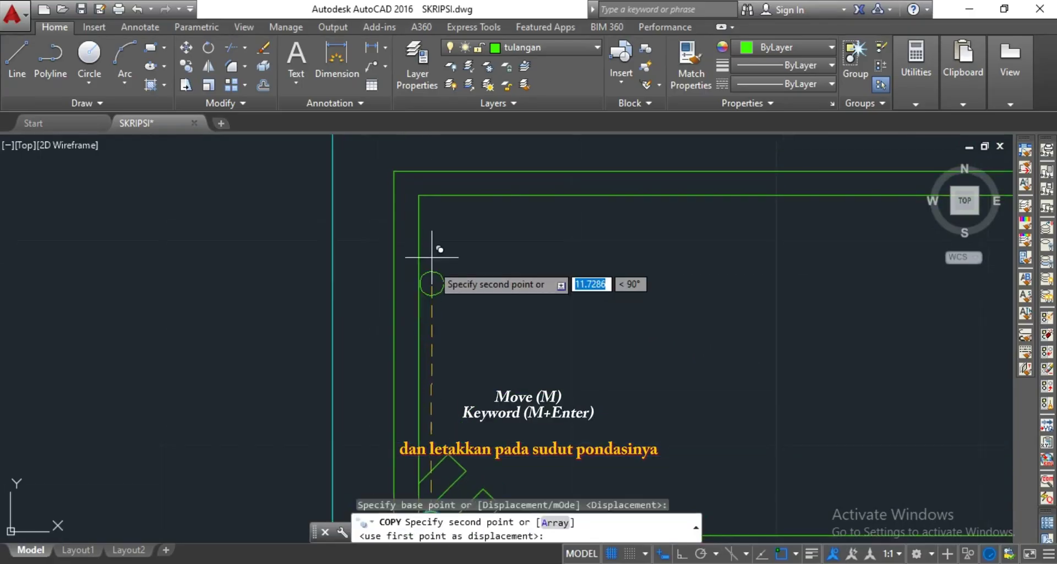
pyautogui.click(431, 193)
pyautogui.press('Escape')
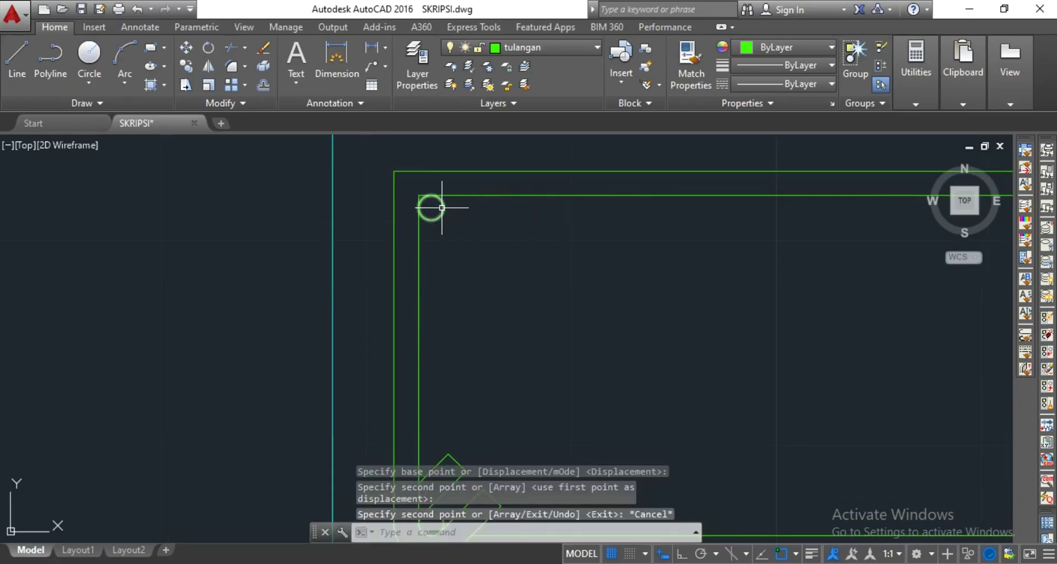
# Copy both left-hand bar circles 110.4 units horizontally into the right inner corners of the footplate reinforcement
pyautogui.click(443, 208)
pyautogui.scroll(-5, 466, 278)
pyautogui.moveTo(464, 343); pyautogui.dragTo(458, 310, button='middle')
pyautogui.scroll(5, 455, 313)
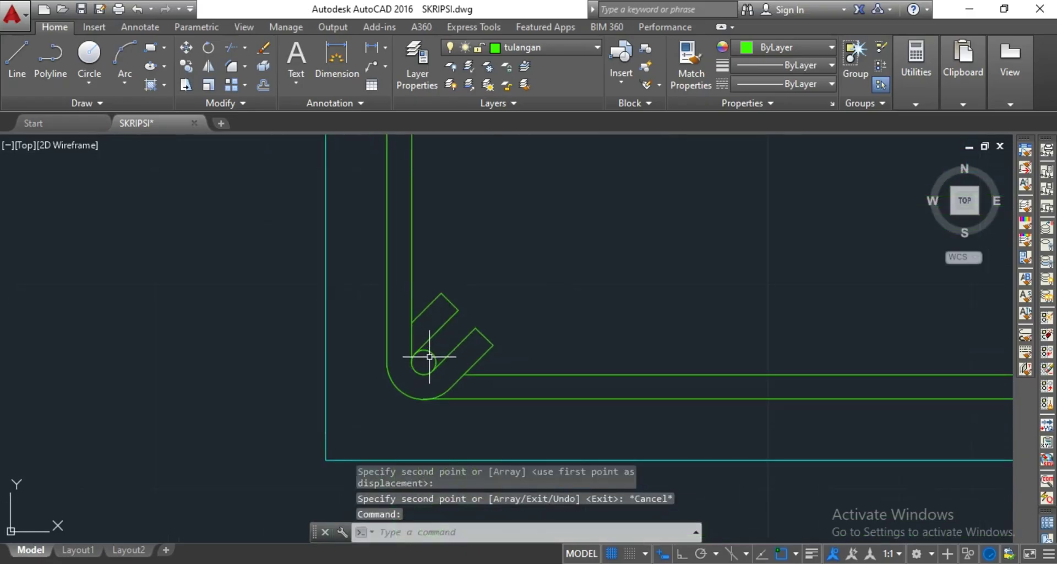
pyautogui.click(430, 357)
pyautogui.rightClick(430, 357)
pyautogui.click(456, 337)
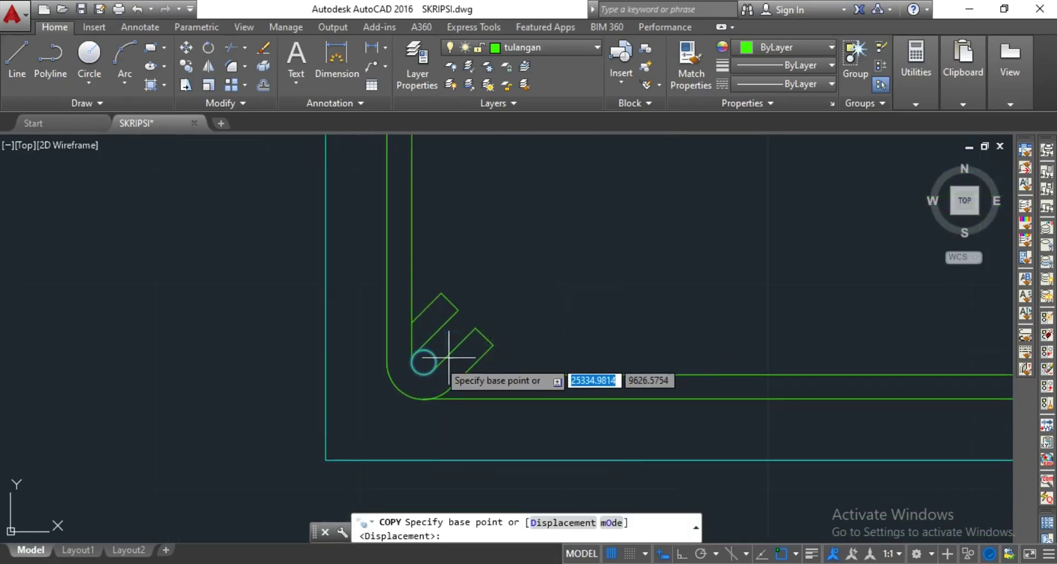
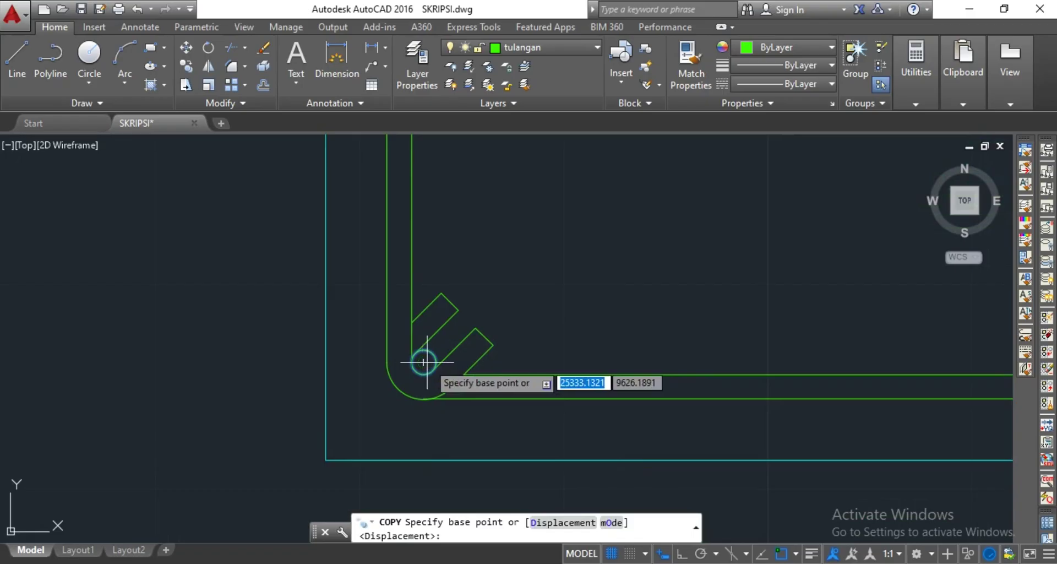
pyautogui.click(423, 362)
pyautogui.scroll(-6, 688, 308)
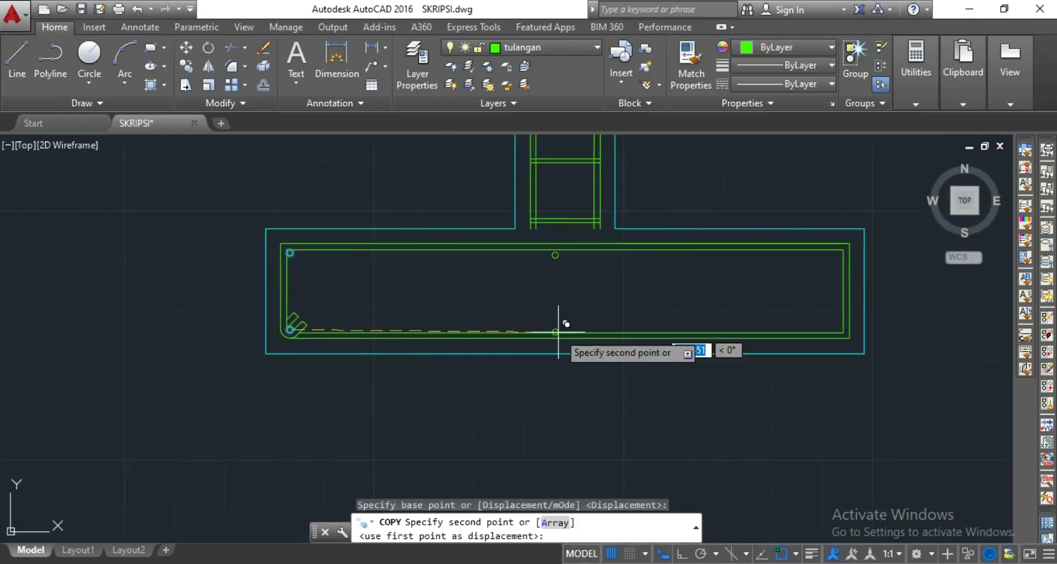
pyautogui.scroll(6, 601, 343)
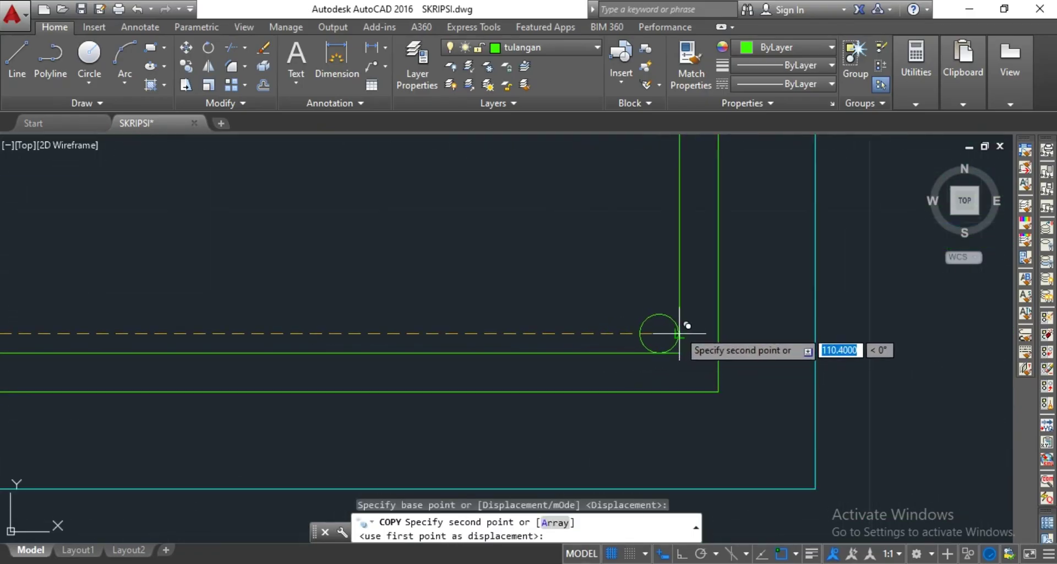
pyautogui.click(679, 333)
pyautogui.scroll(-2, 569, 266)
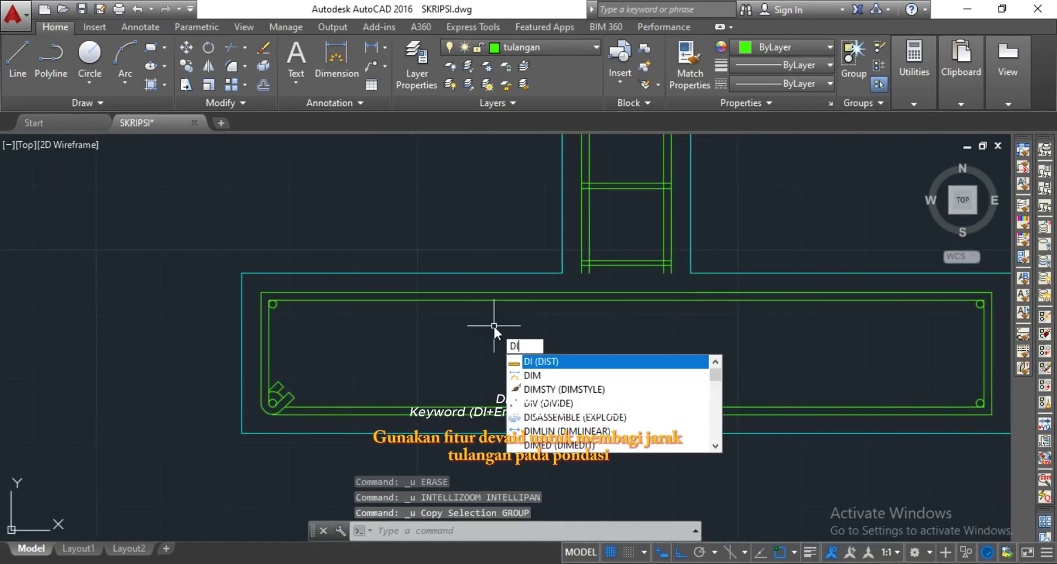
# Divide the inner upper horizontal reinforcement line into 10 equal segments
pyautogui.write('V')
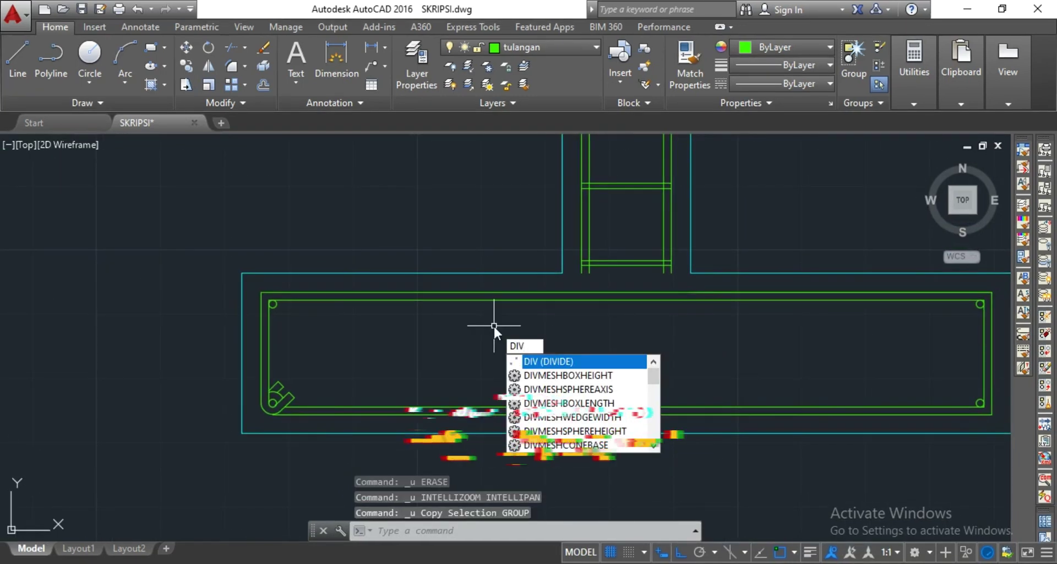
pyautogui.press('Return')
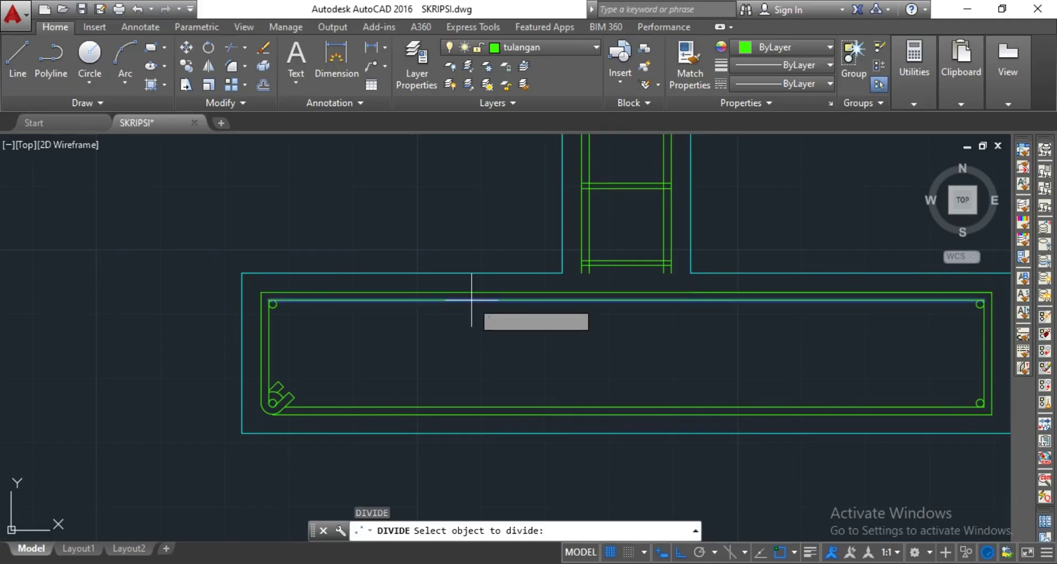
pyautogui.click(469, 300)
pyautogui.press('Return')
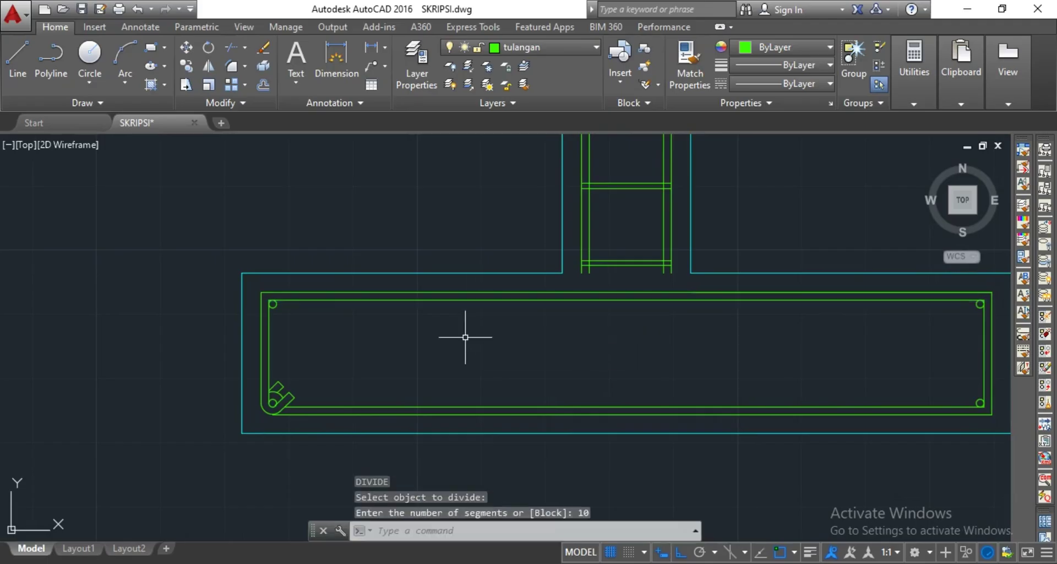
# Copy the upper-left corner bar circle to each of the nine division points along the footplate's inner upper reinforcement line
pyautogui.scroll(2, 266, 308)
pyautogui.click(277, 302)
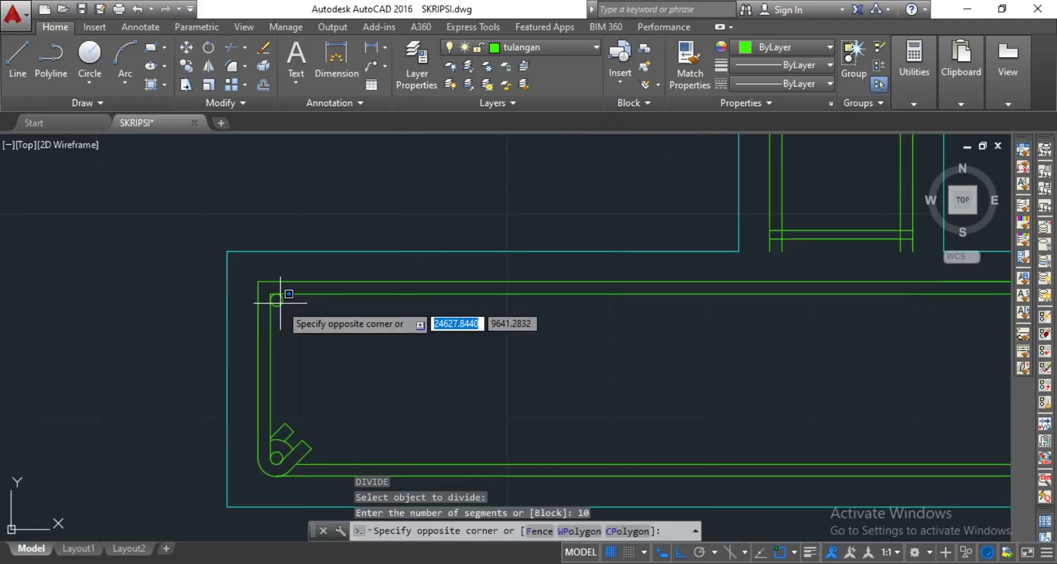
pyautogui.click(281, 302)
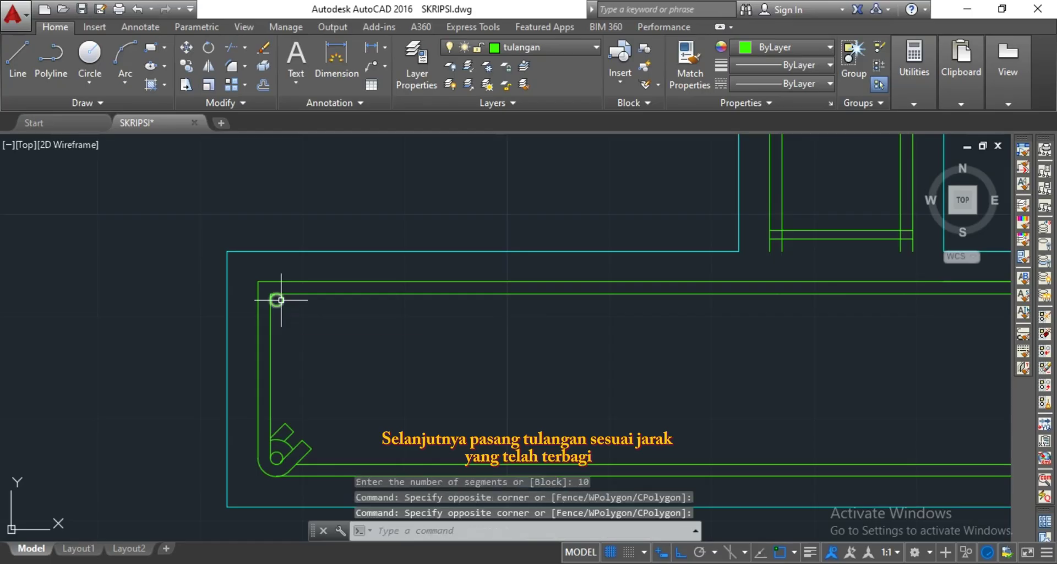
pyautogui.rightClick(279, 300)
pyautogui.click(342, 315)
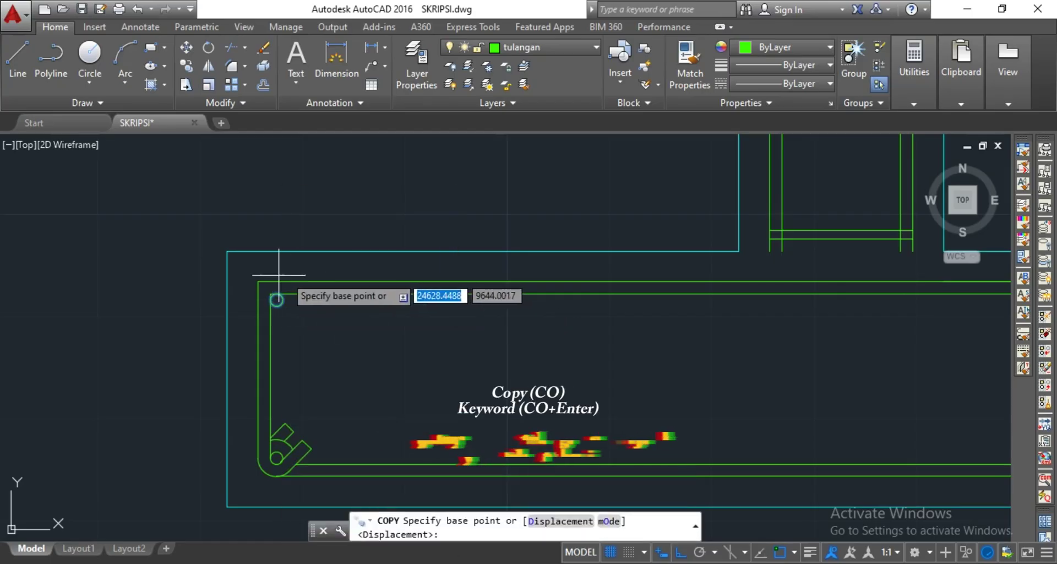
pyautogui.scroll(2, 273, 319)
pyautogui.click(273, 331)
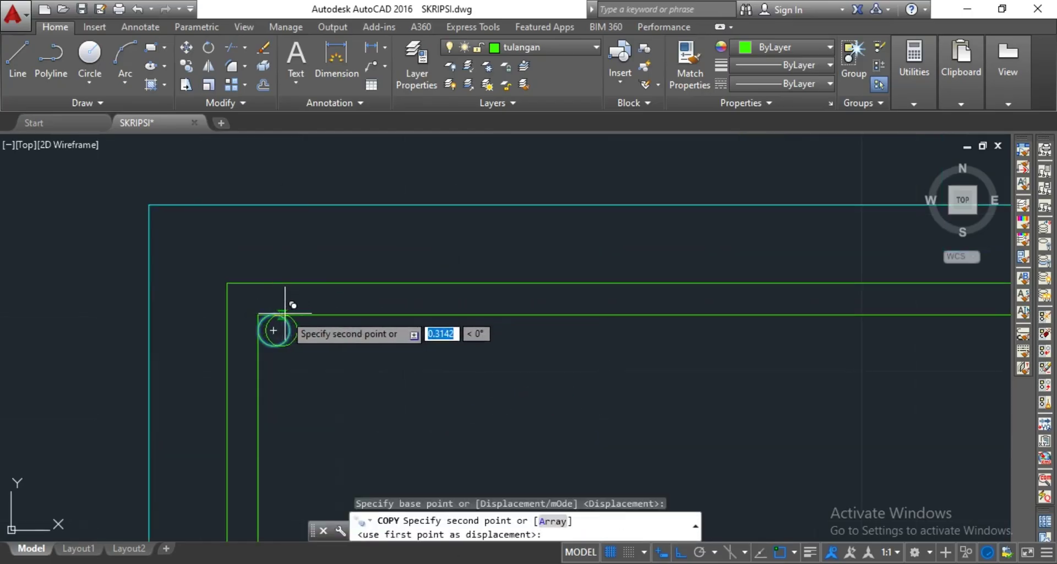
pyautogui.scroll(-3, 298, 315)
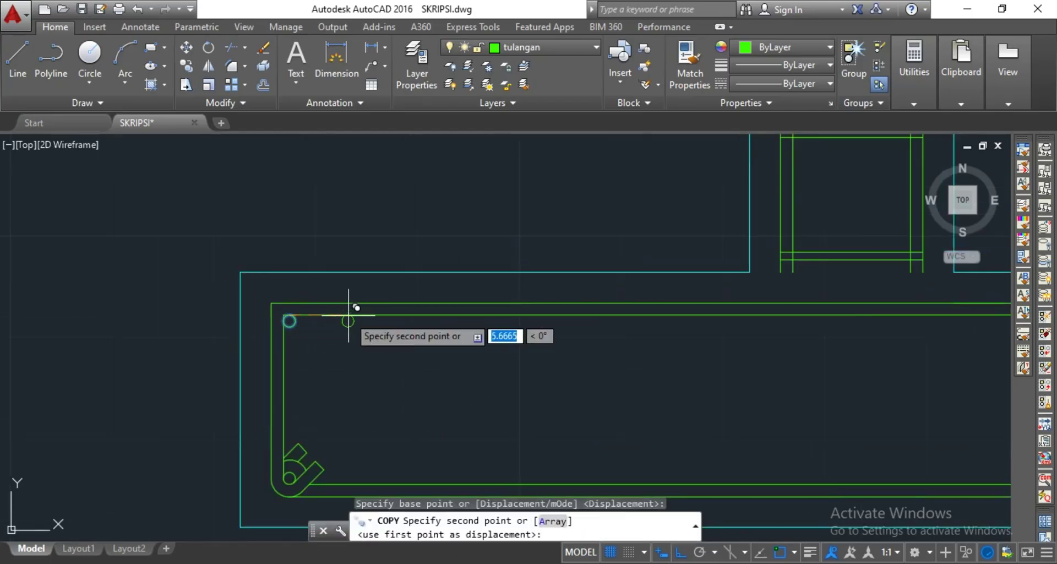
pyautogui.scroll(-2, 384, 316)
pyautogui.click(391, 316)
pyautogui.moveTo(406, 317); pyautogui.dragTo(378, 325, button='middle')
pyautogui.click(435, 325)
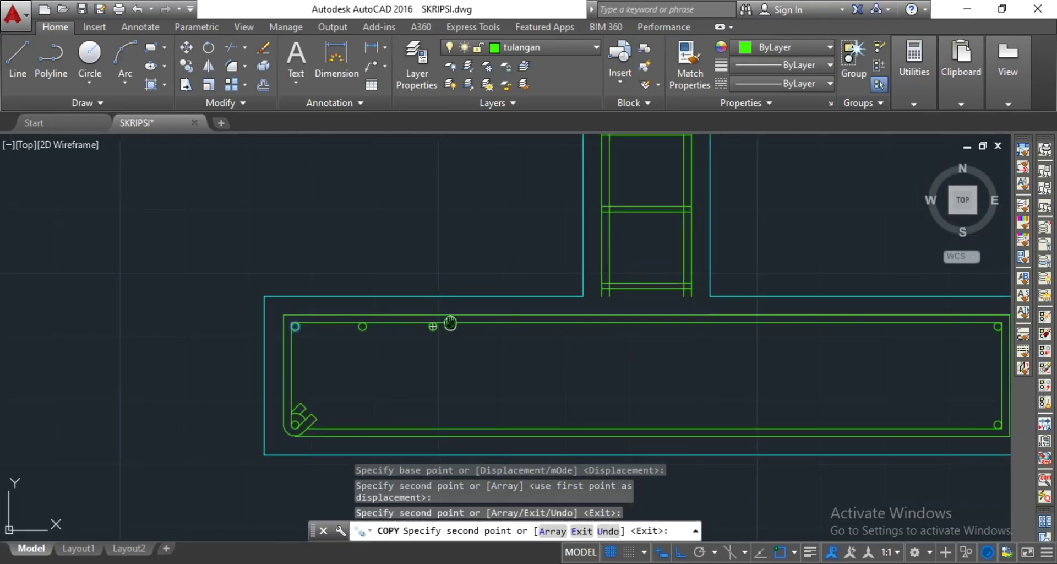
pyautogui.moveTo(448, 323)
pyautogui.mouseDown(button='middle')
pyautogui.moveTo(435, 325)
pyautogui.moveTo(501, 326)
pyautogui.moveTo(421, 332)
pyautogui.moveTo(429, 332)
pyautogui.mouseUp(button='middle')
pyautogui.click(447, 327)
pyautogui.click(465, 330)
pyautogui.click(443, 330)
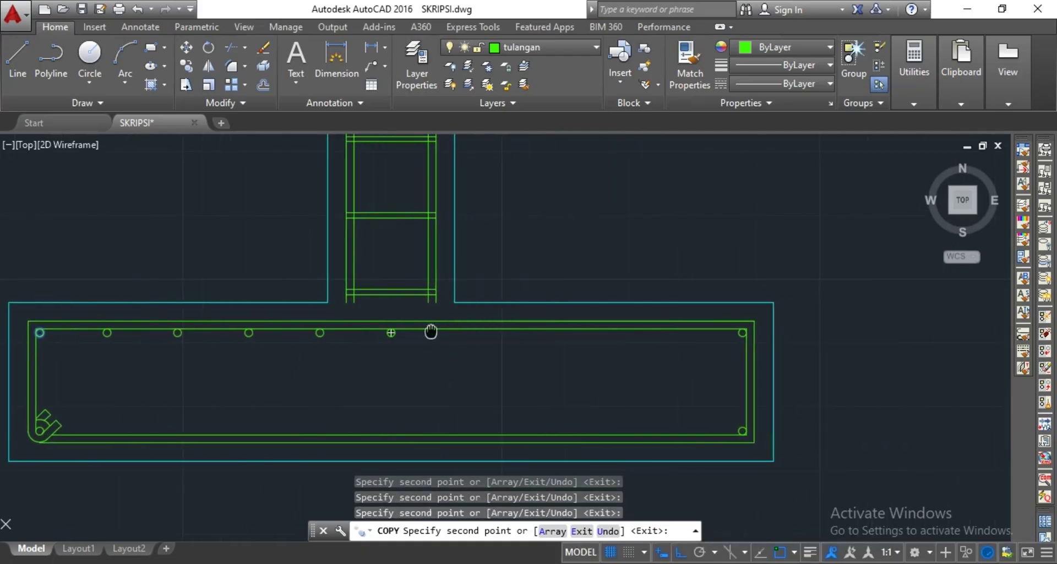
pyautogui.moveTo(496, 332); pyautogui.dragTo(451, 333, button='middle')
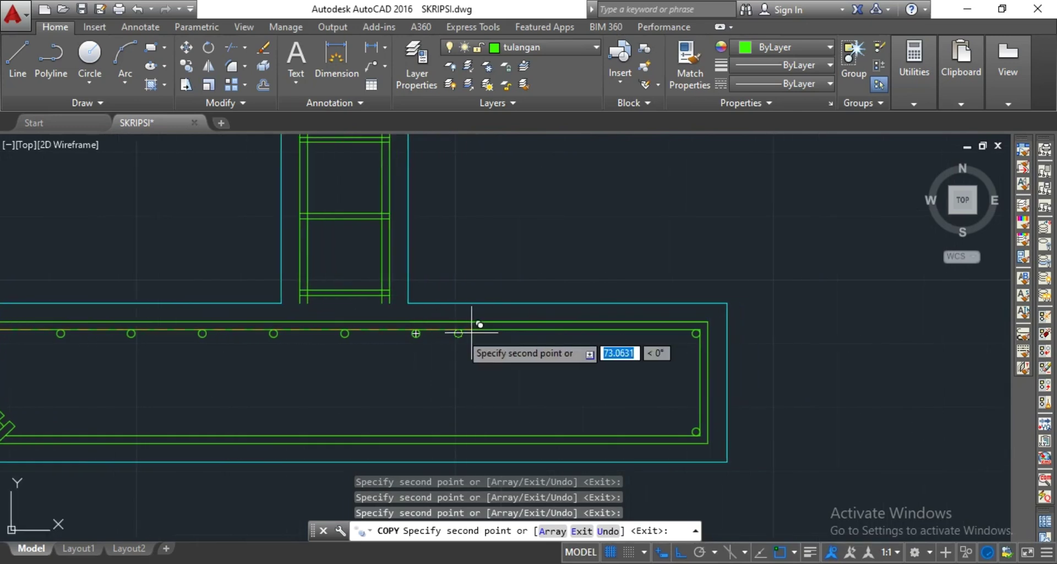
pyautogui.moveTo(525, 330); pyautogui.dragTo(472, 331, button='middle')
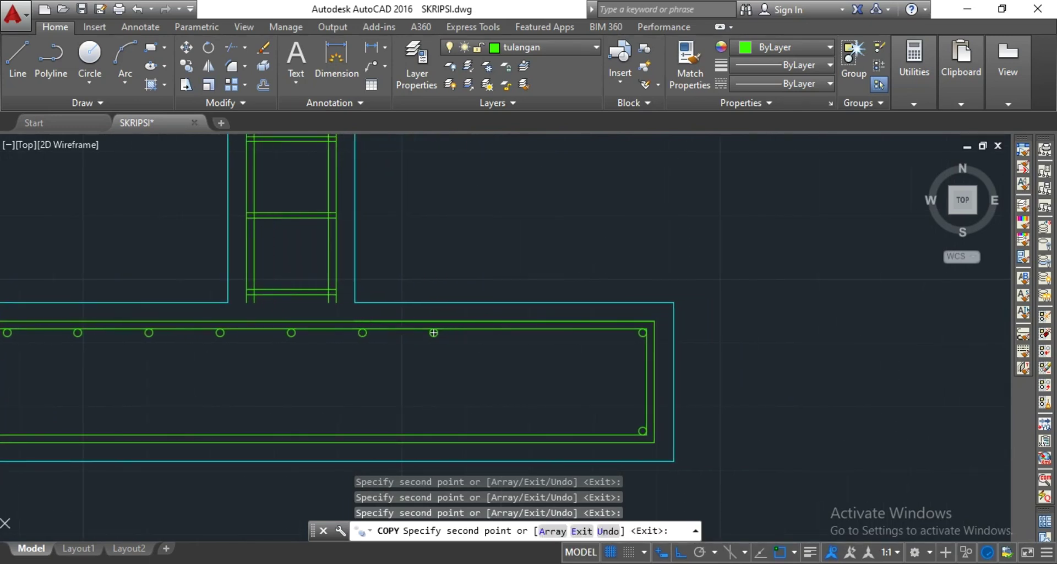
pyautogui.moveTo(561, 331); pyautogui.dragTo(513, 331, button='middle')
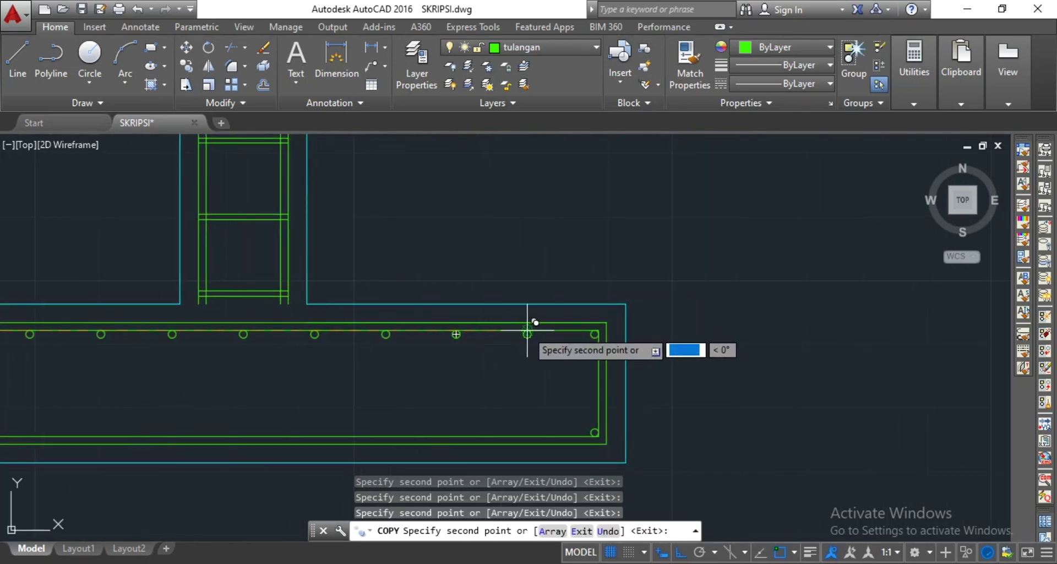
pyautogui.scroll(-3, 528, 334)
pyautogui.press('Escape')
pyautogui.scroll(6, 538, 337)
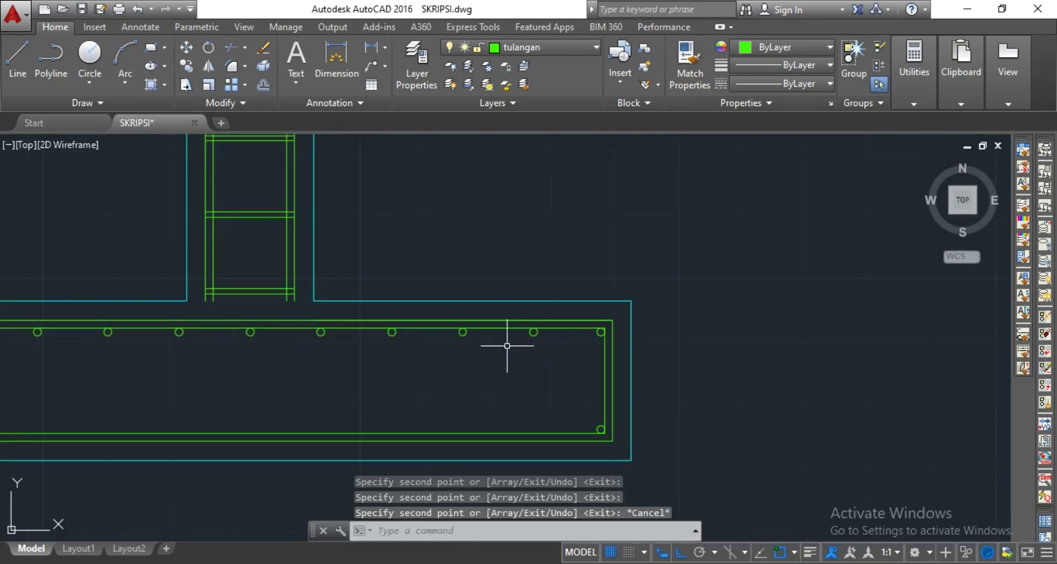
# Mirror the nine upper intermediate bar circles onto the lower reinforcement line, keeping the originals, and erase the middle circle in both rows
pyautogui.scroll(-2, 506, 342)
pyautogui.click(561, 326)
pyautogui.scroll(-2, 484, 330)
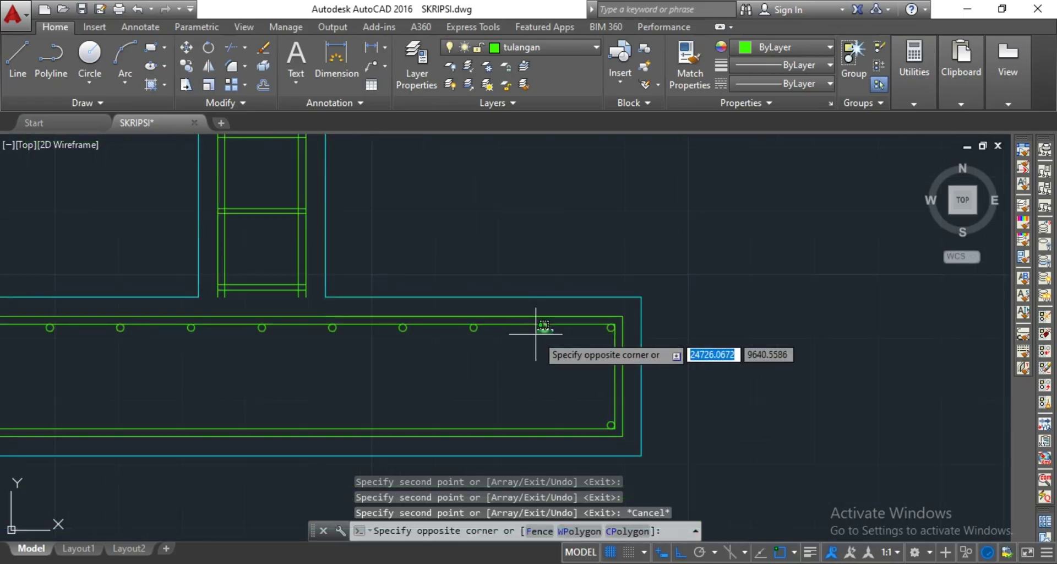
pyautogui.scroll(-2, 396, 347)
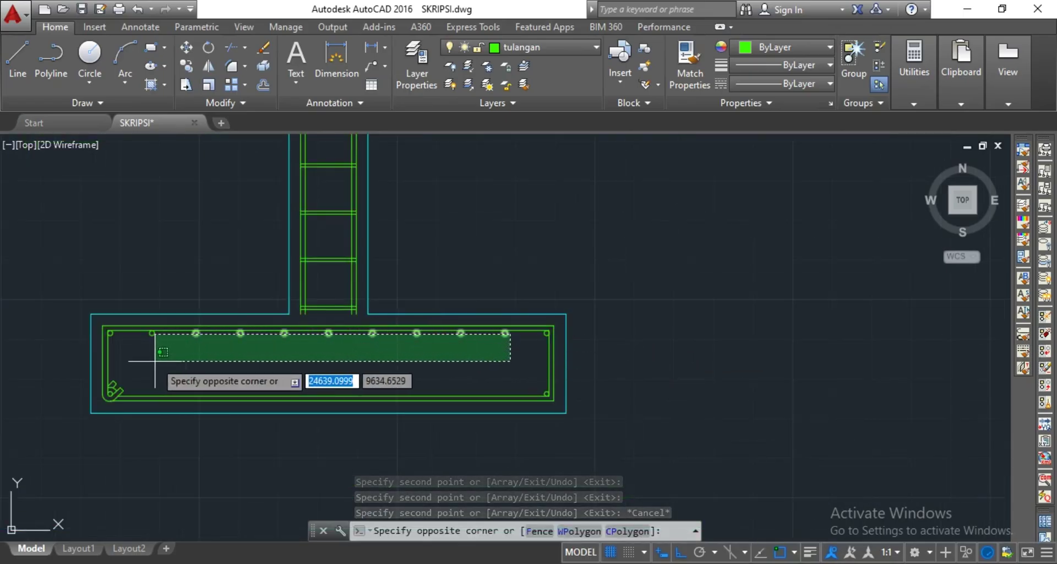
pyautogui.click(146, 379)
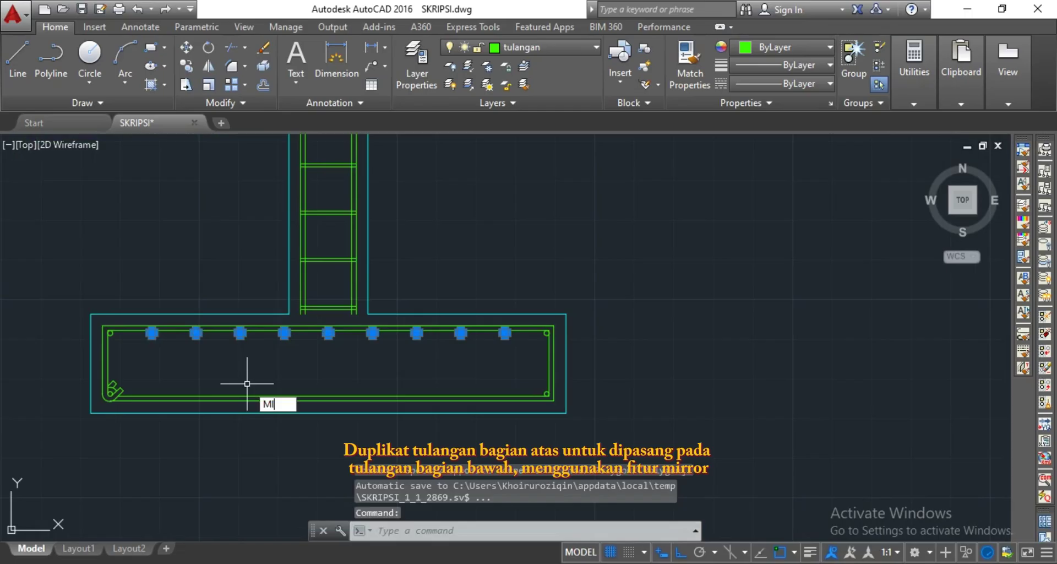
pyautogui.press('Return')
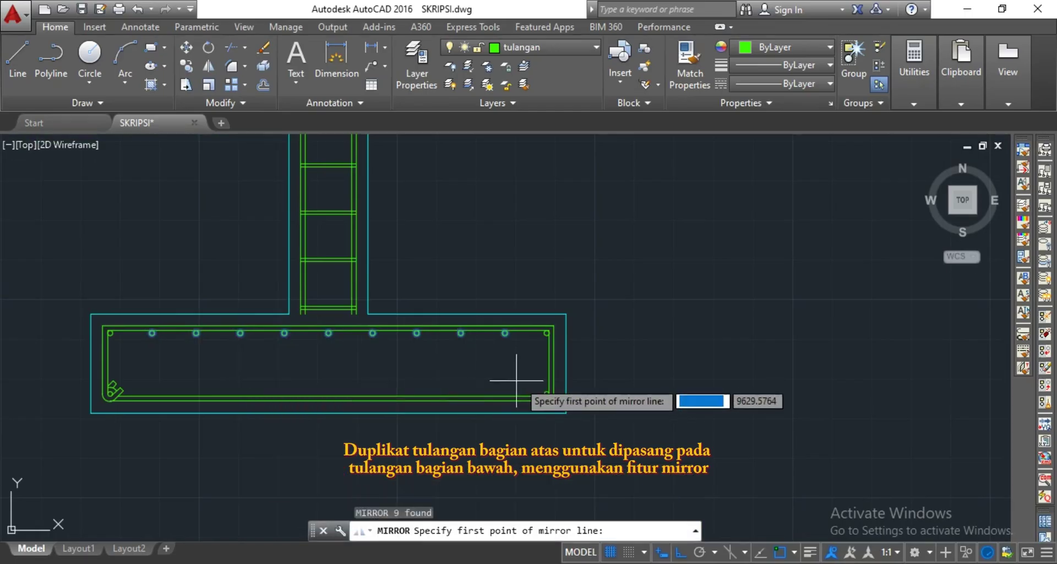
pyautogui.click(549, 364)
pyautogui.click(592, 380)
pyautogui.write('N')
pyautogui.press('Return')
pyautogui.moveTo(422, 336); pyautogui.dragTo(508, 338, button='middle')
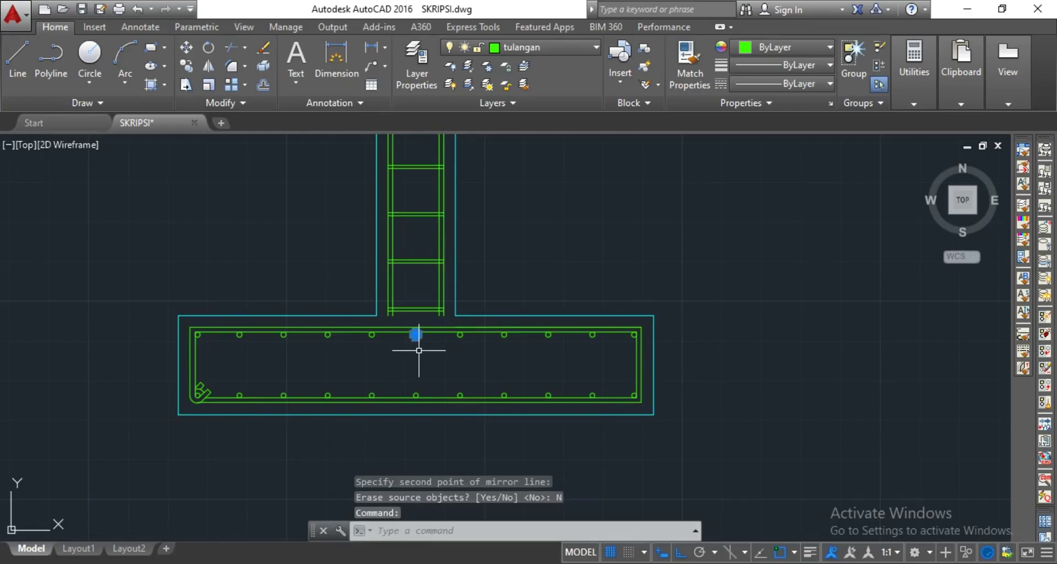
pyautogui.press('Delete')
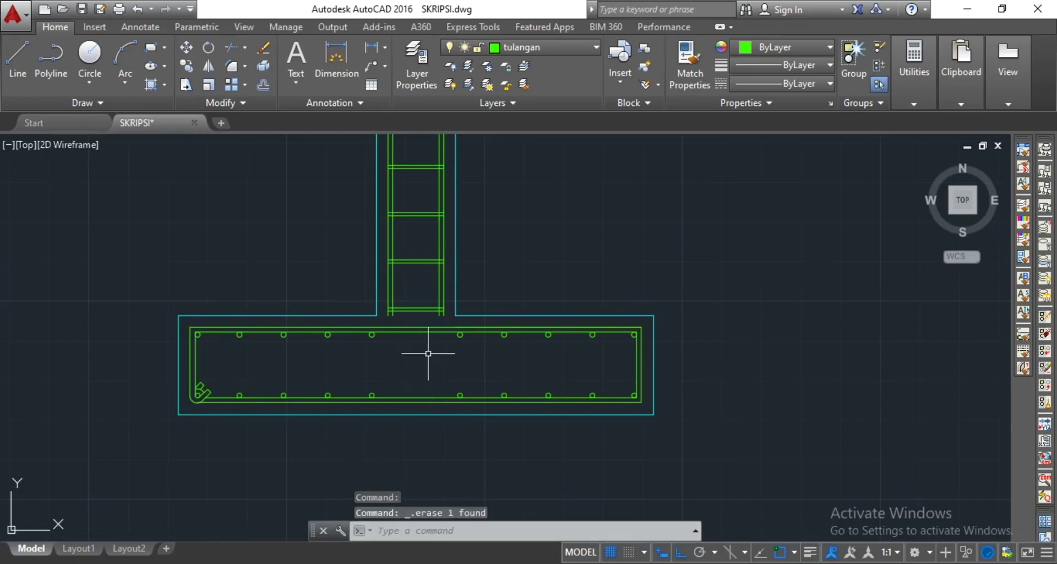
# Extend the four vertical column reinforcement lines down to the footplate's inner lower reinforcement line
pyautogui.scroll(4, 424, 352)
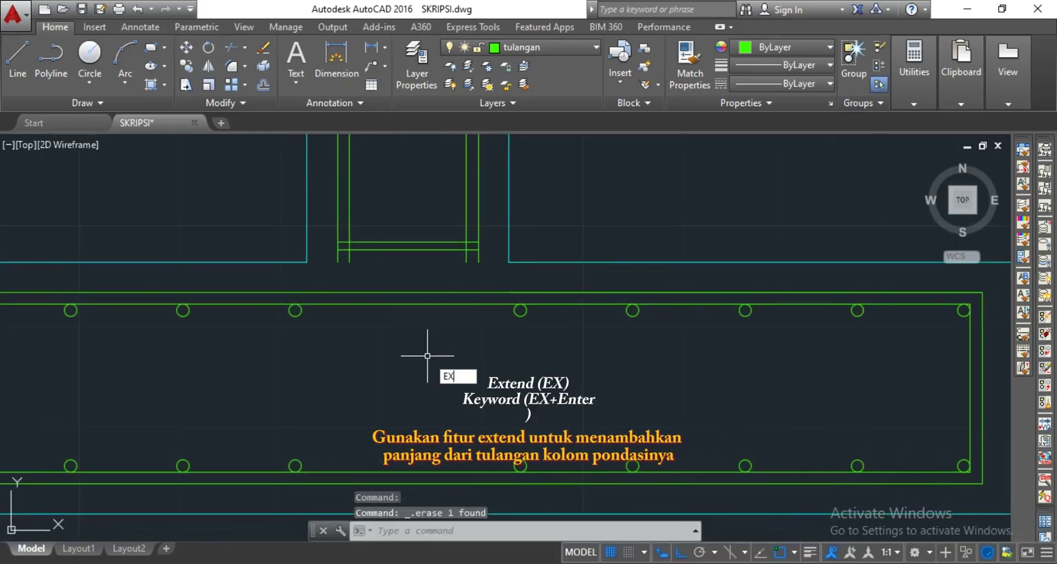
pyautogui.press('Return')
pyautogui.press('Return')
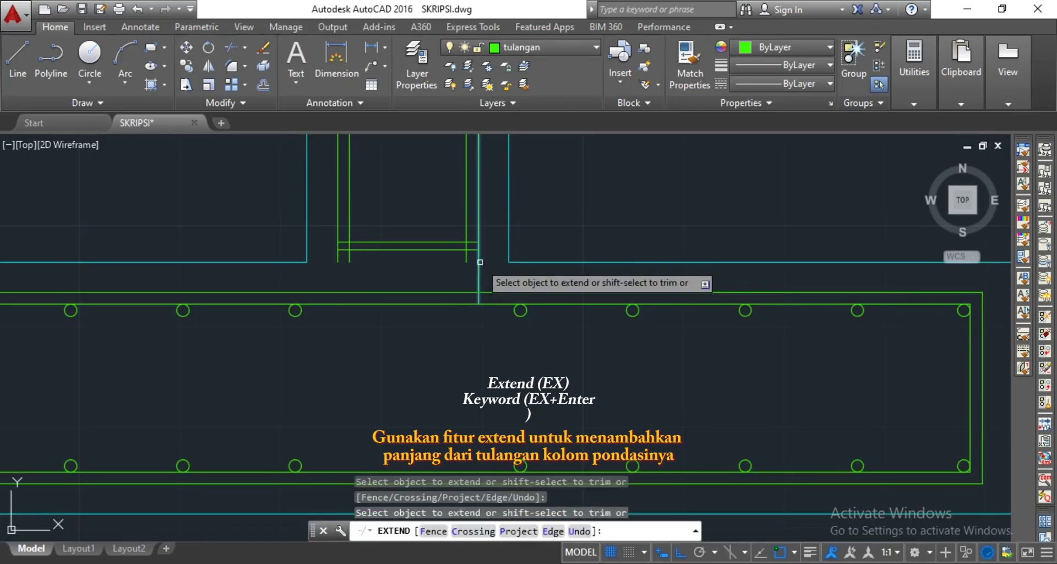
pyautogui.click(480, 263)
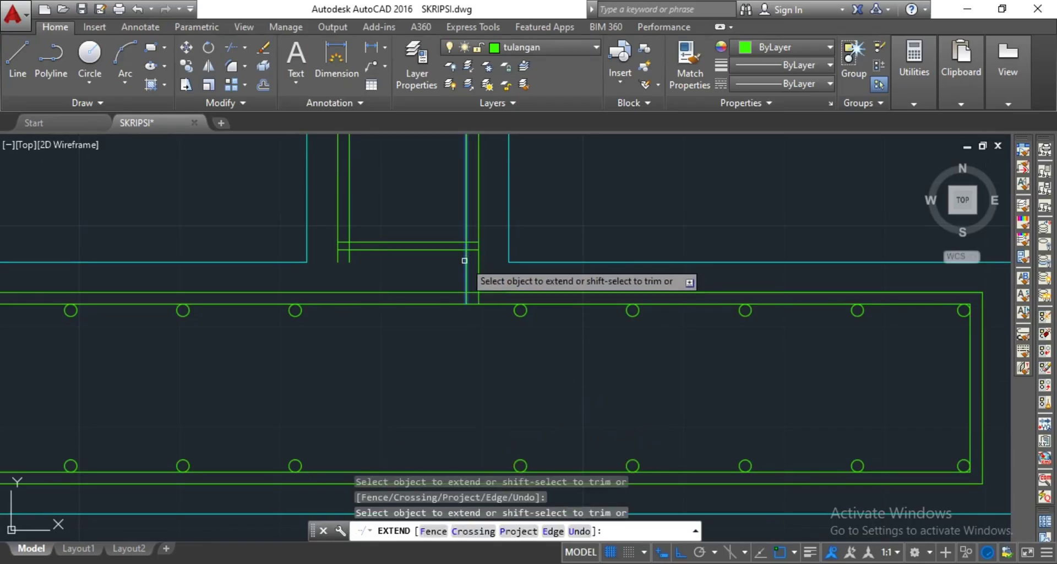
pyautogui.click(467, 260)
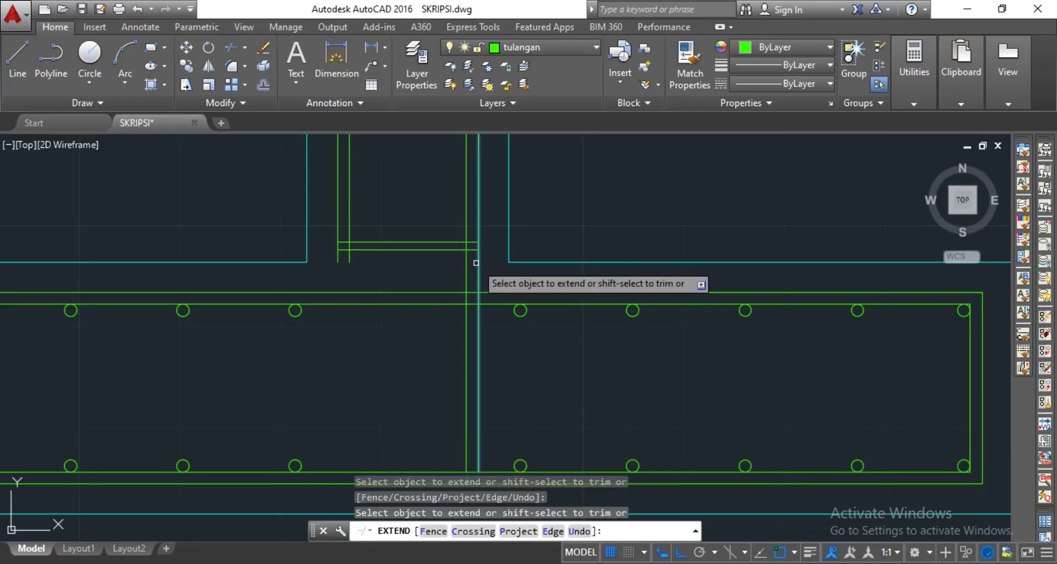
pyautogui.click(349, 255)
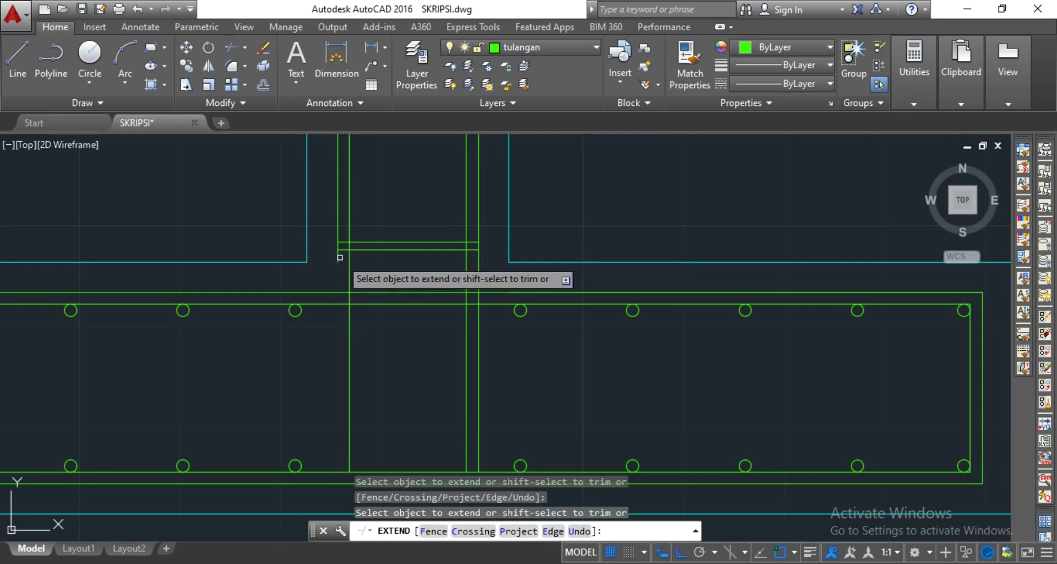
pyautogui.click(340, 260)
pyautogui.click(336, 259)
pyautogui.click(338, 261)
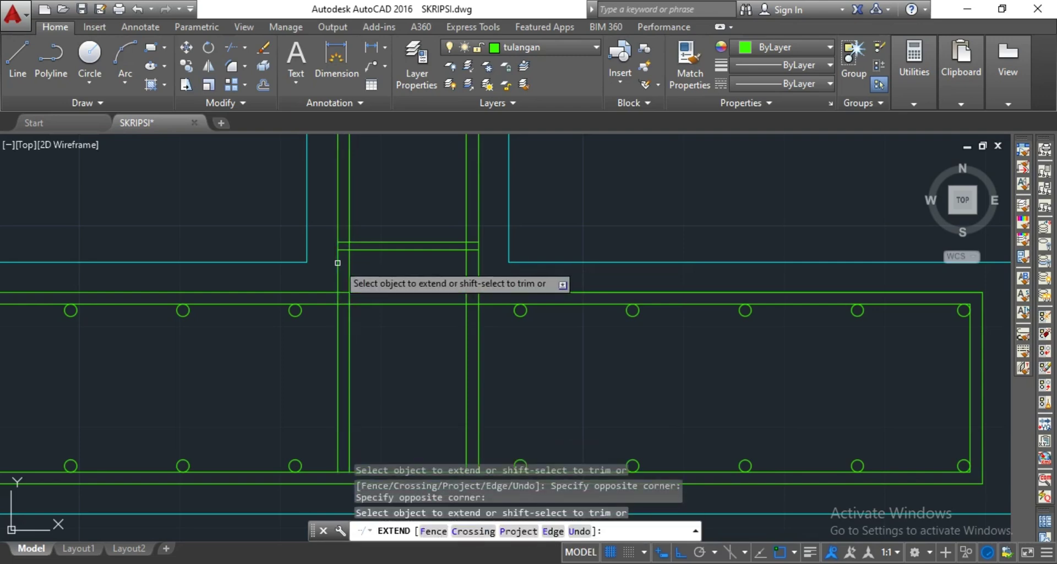
pyautogui.scroll(-4, 343, 276)
pyautogui.press('Escape')
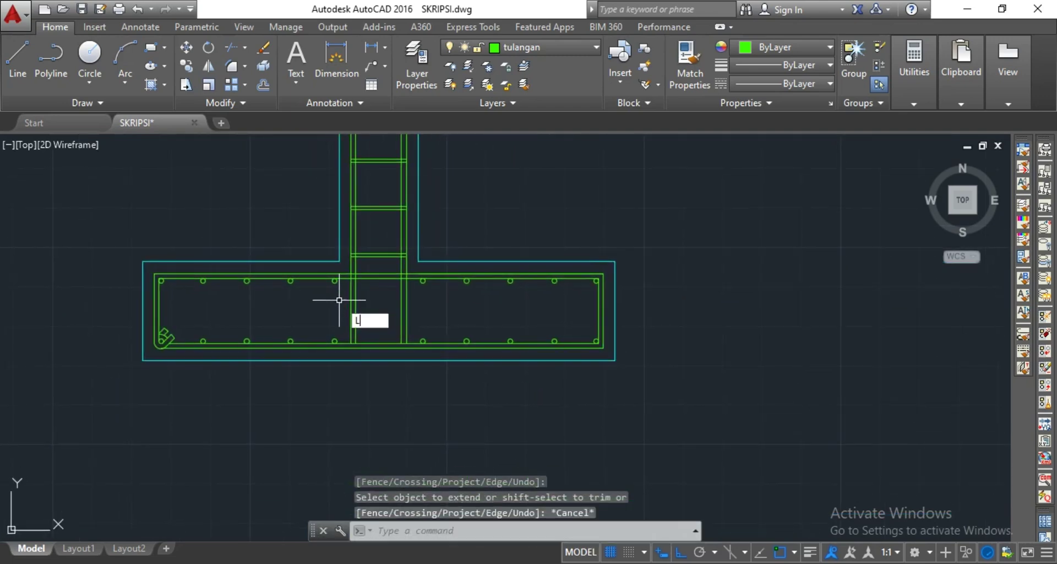
pyautogui.write('L')
pyautogui.press('Return')
pyautogui.scroll(5, 374, 297)
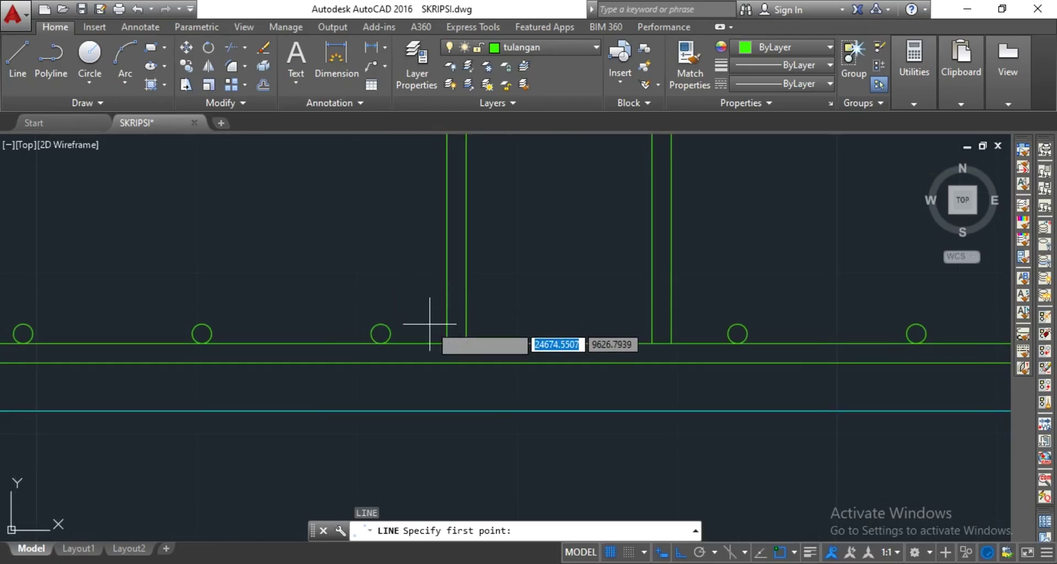
pyautogui.click(447, 344)
pyautogui.scroll(-5, 279, 350)
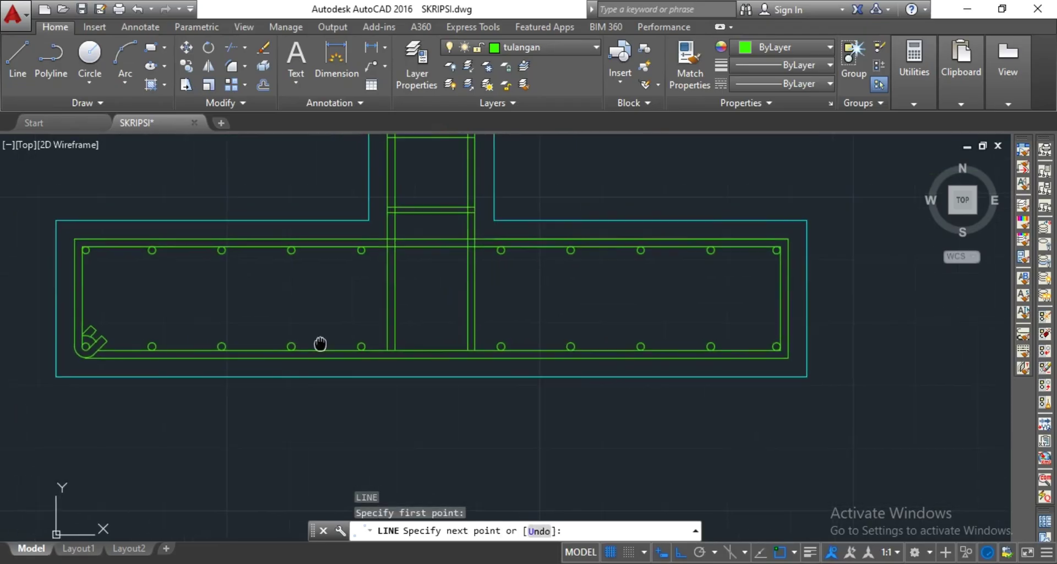
pyautogui.scroll(5, 325, 347)
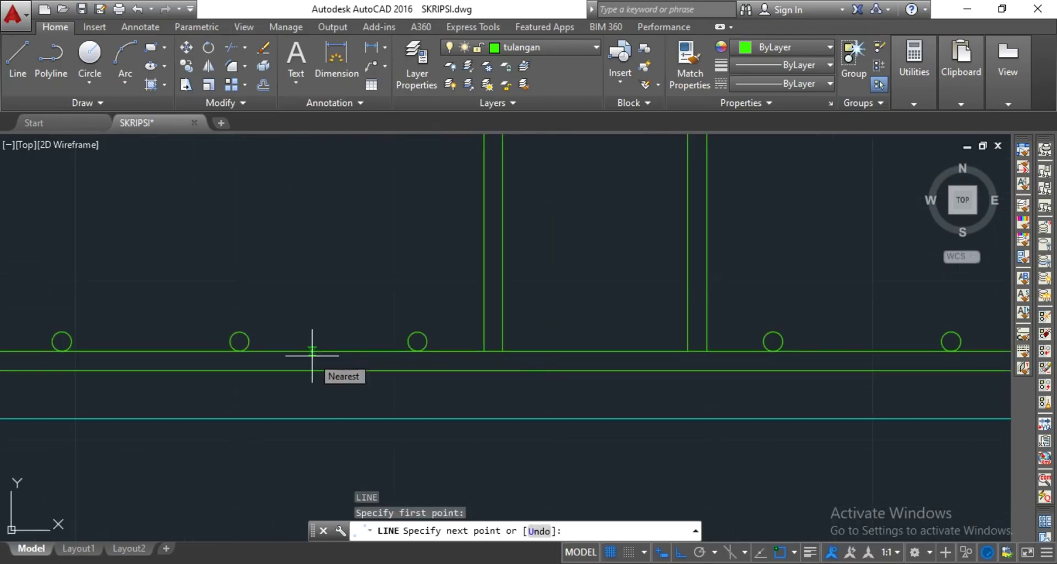
pyautogui.press('Escape')
# Draw a horizontal construction line through the top of the lower row of bar circles
pyautogui.scroll(-2, 319, 347)
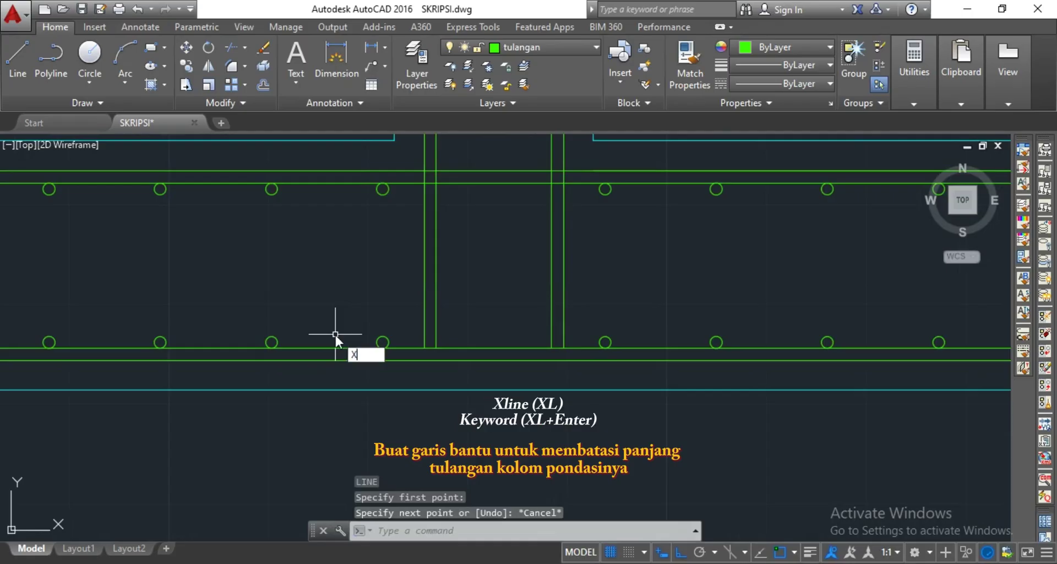
pyautogui.write('L')
pyautogui.press('Return')
pyautogui.scroll(2, 347, 330)
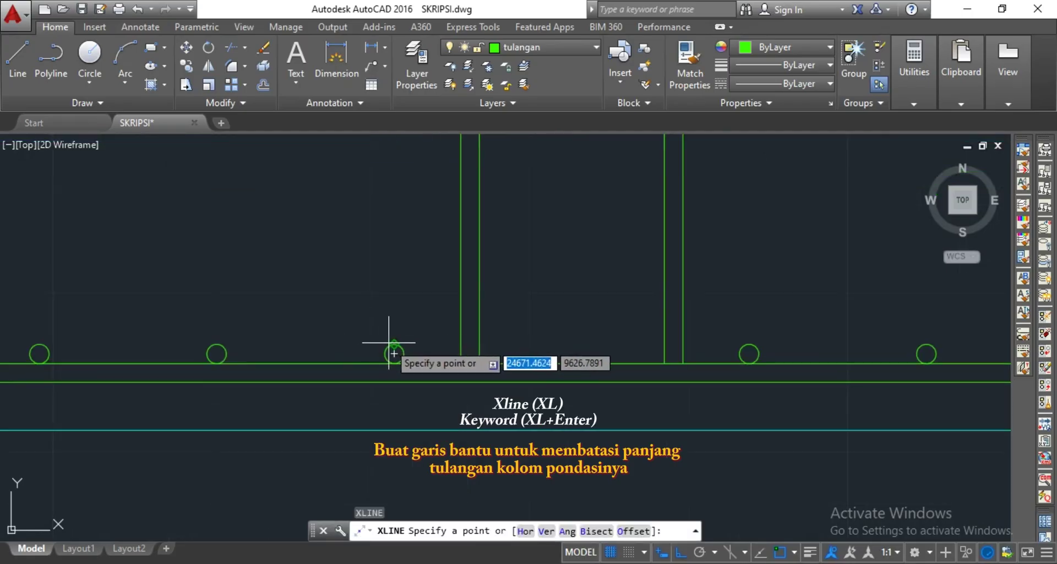
pyautogui.click(389, 342)
pyautogui.click(427, 331)
pyautogui.press('Escape')
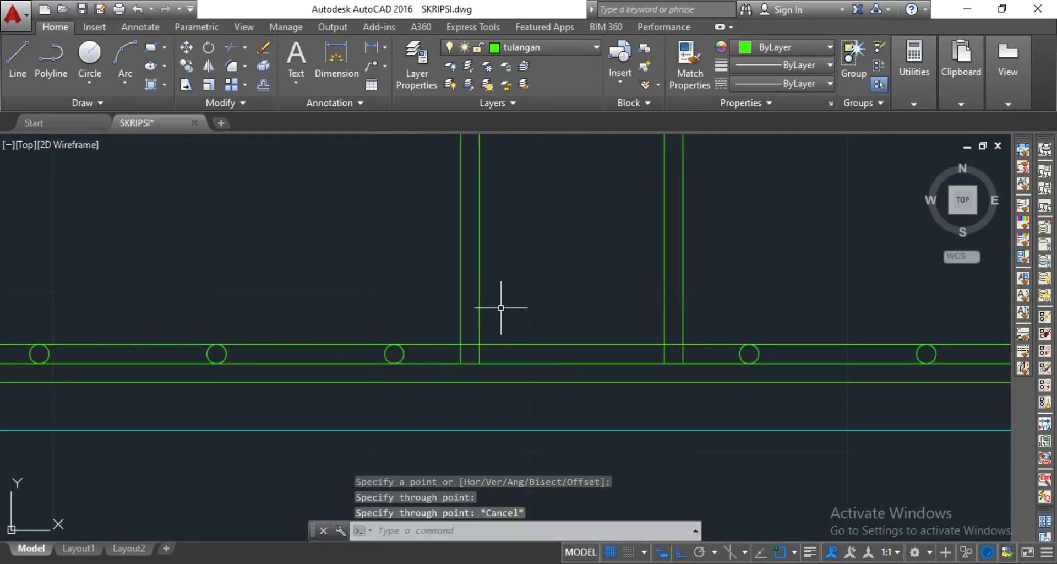
# Trim the ends of the four column reinforcement lines that extend below the construction line
pyautogui.write('TR')
pyautogui.press('Return')
pyautogui.press('Return')
pyautogui.click(478, 353)
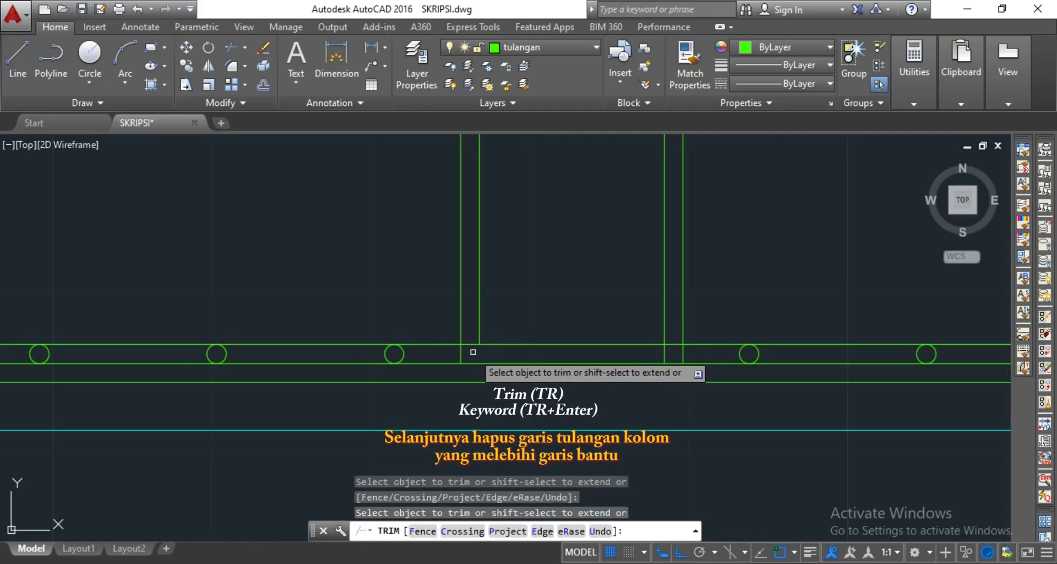
pyautogui.click(683, 353)
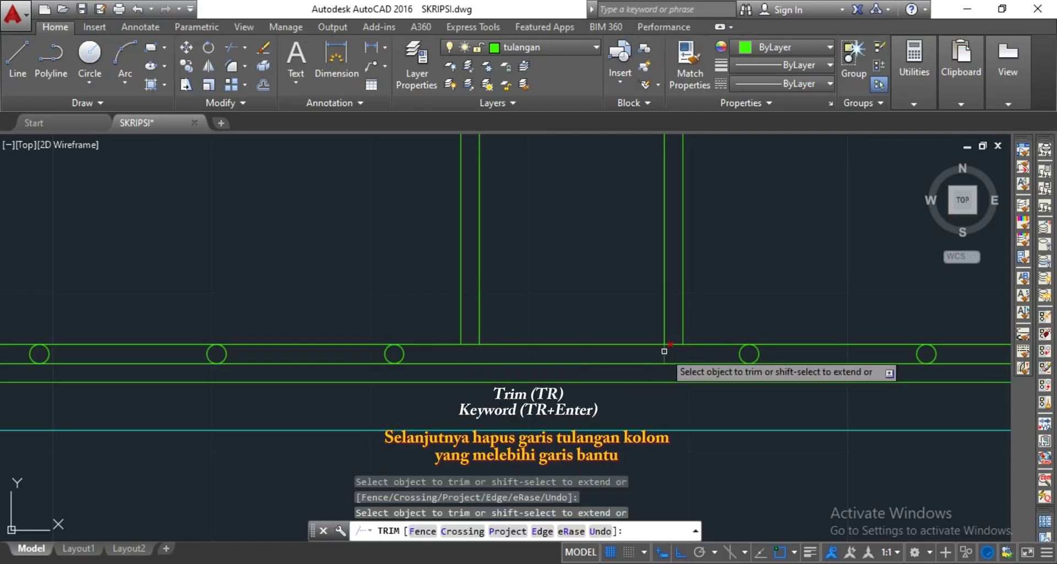
pyautogui.press('Escape')
# Draw a 10-unit horizontal line outward to the left from the leftmost column bar line's lower end, and erase the construction line
pyautogui.press('Return')
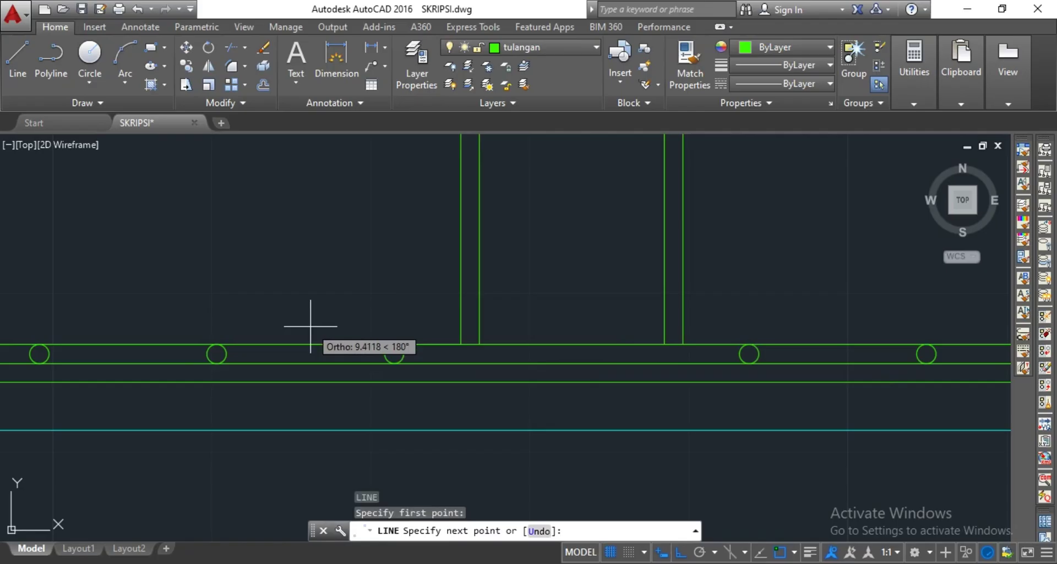
pyautogui.press('Return')
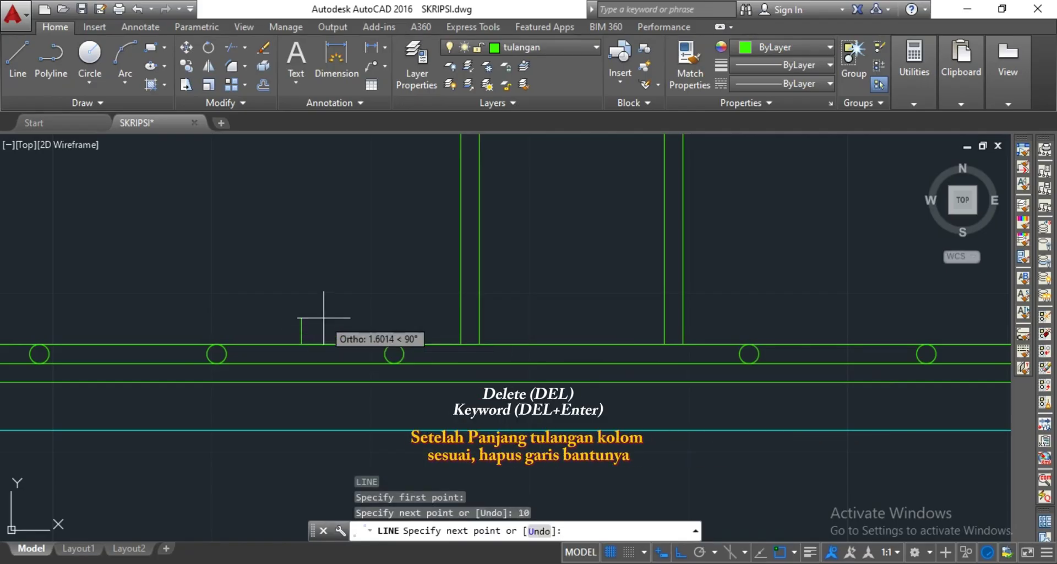
pyautogui.press('Escape')
pyautogui.click(255, 345)
pyautogui.press('Delete')
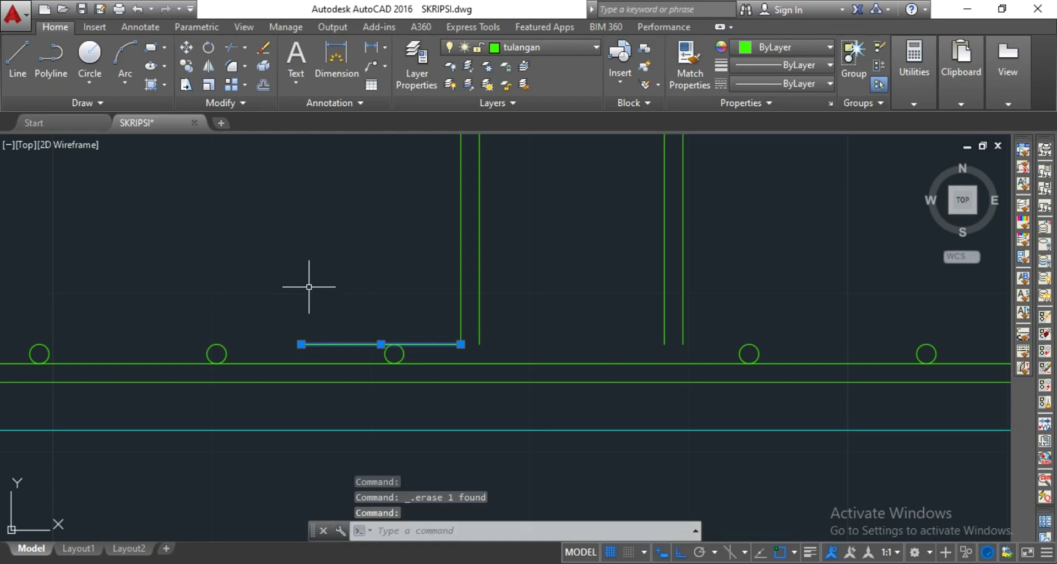
# Offset the horizontal line at the left column bar's foot upward by 1.2
pyautogui.write('o')
pyautogui.press('Return')
pyautogui.click(322, 344)
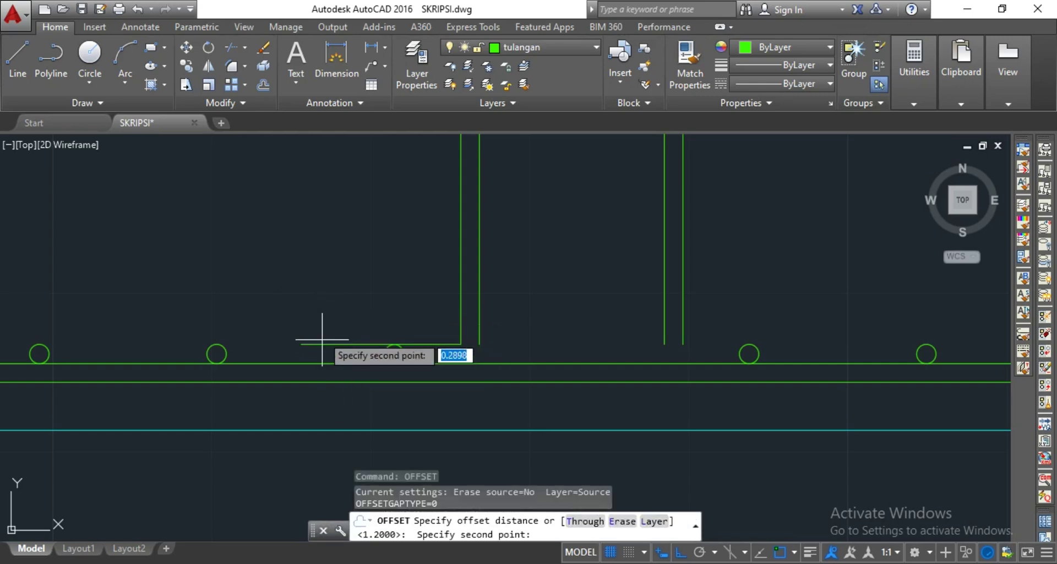
pyautogui.write('1.2')
pyautogui.press('Return')
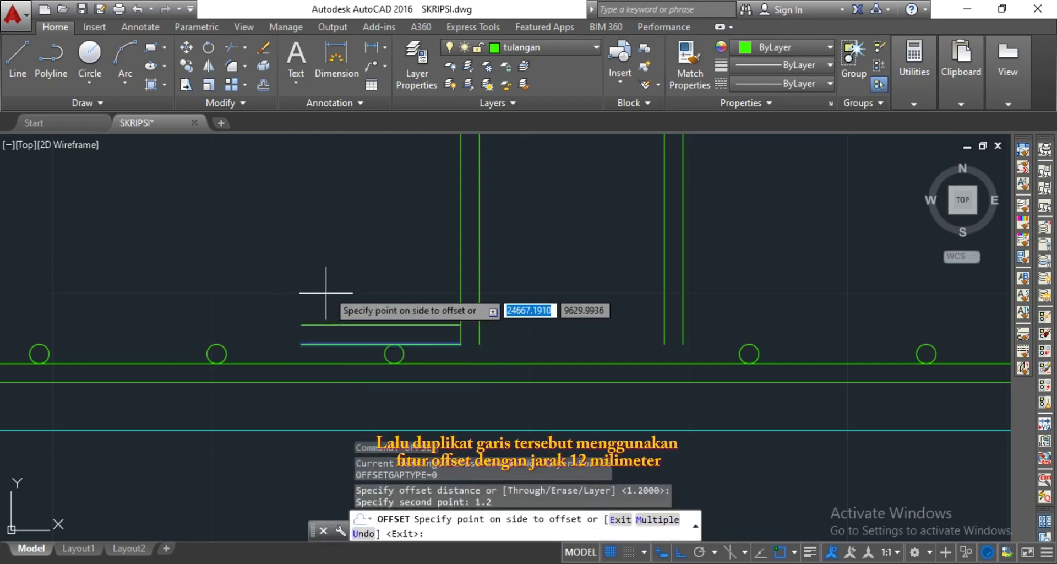
pyautogui.click(339, 275)
pyautogui.press('Return')
# Draw a 5-unit line at 45 degrees from the outer end of the upper horizontal foot line
pyautogui.scroll(2, 325, 290)
pyautogui.write('l')
pyautogui.press('Return')
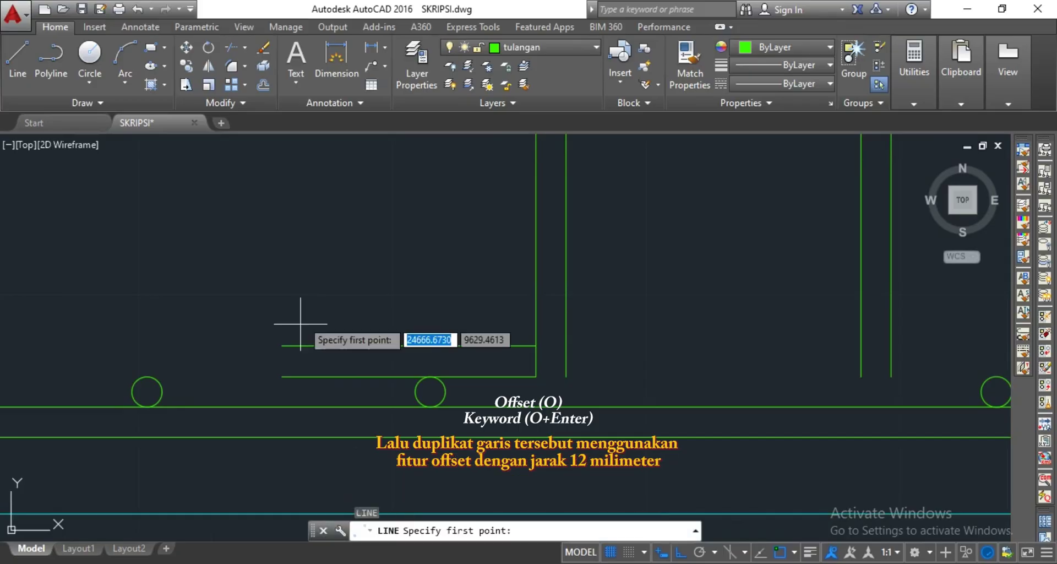
pyautogui.click(283, 346)
pyautogui.write('5')
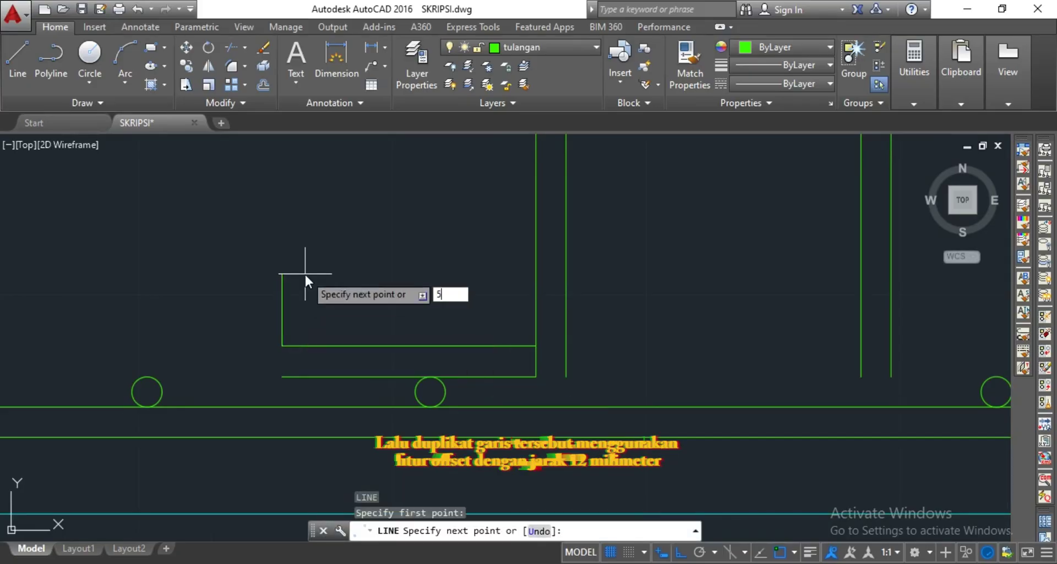
pyautogui.press('Tab')
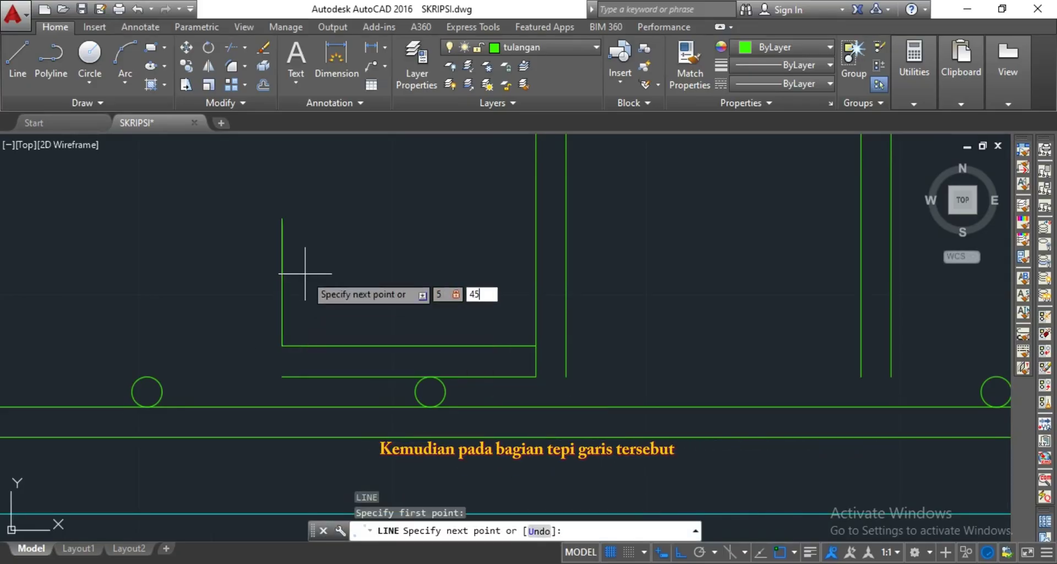
pyautogui.press('Return')
pyautogui.press('Escape')
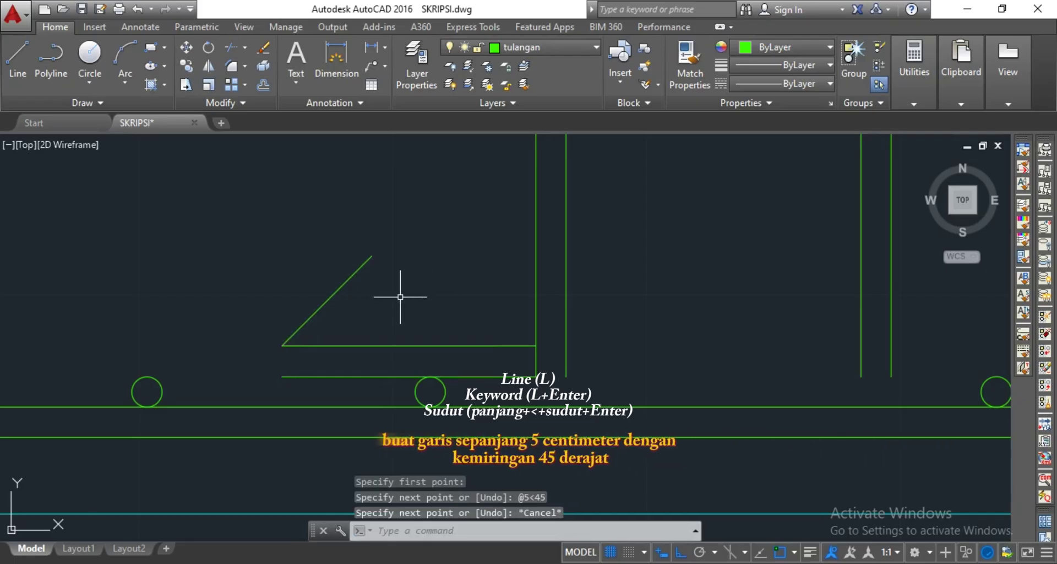
# Fillet the corner between the 45-degree line and the upper horizontal foot line with radius 0.6
pyautogui.write('F')
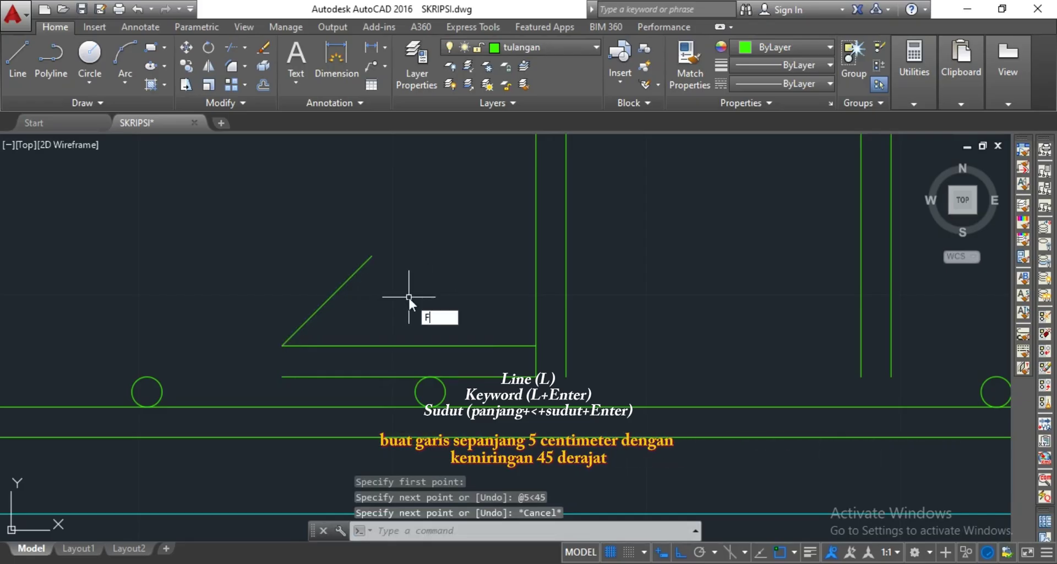
pyautogui.press('Return')
pyautogui.write('R')
pyautogui.press('Return')
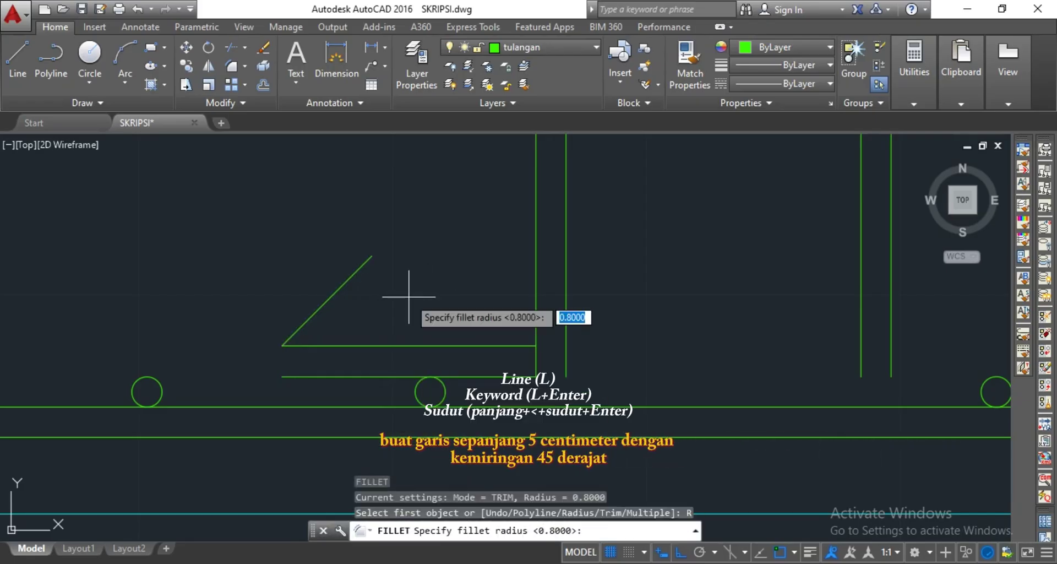
pyautogui.write('0.6')
pyautogui.press('Return')
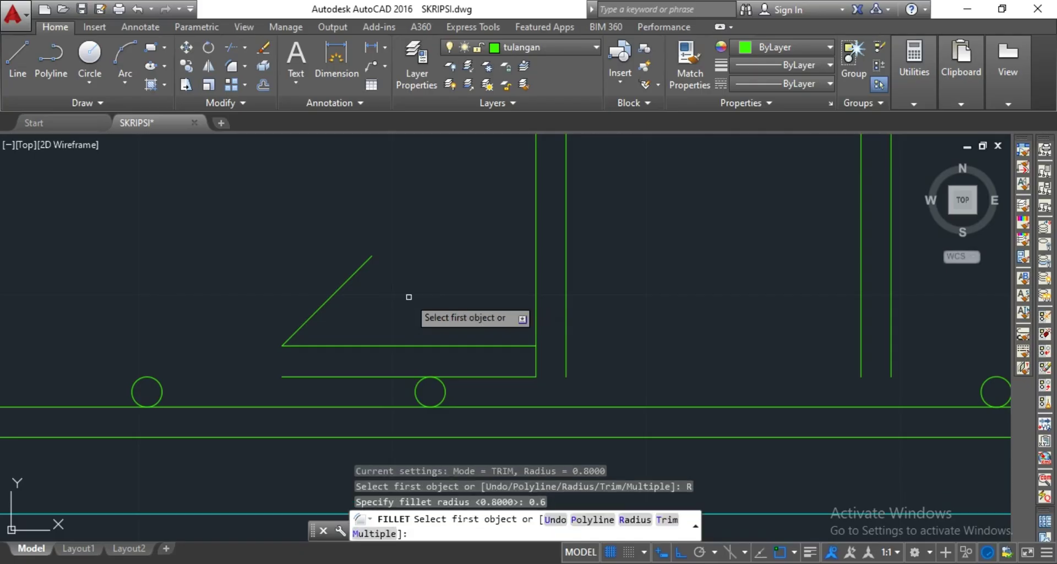
pyautogui.click(331, 346)
pyautogui.click(311, 310)
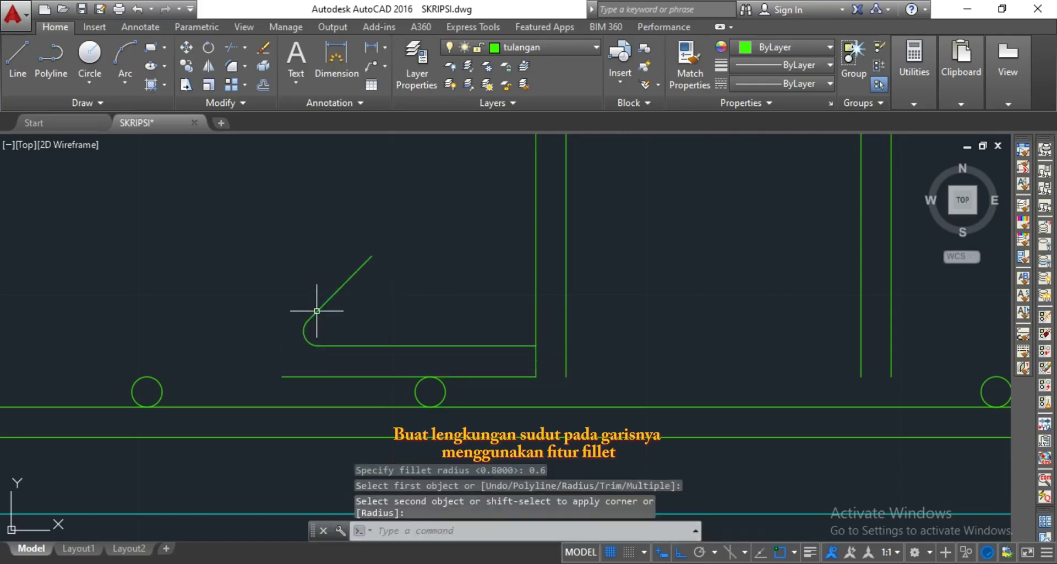
pyautogui.press('Escape')
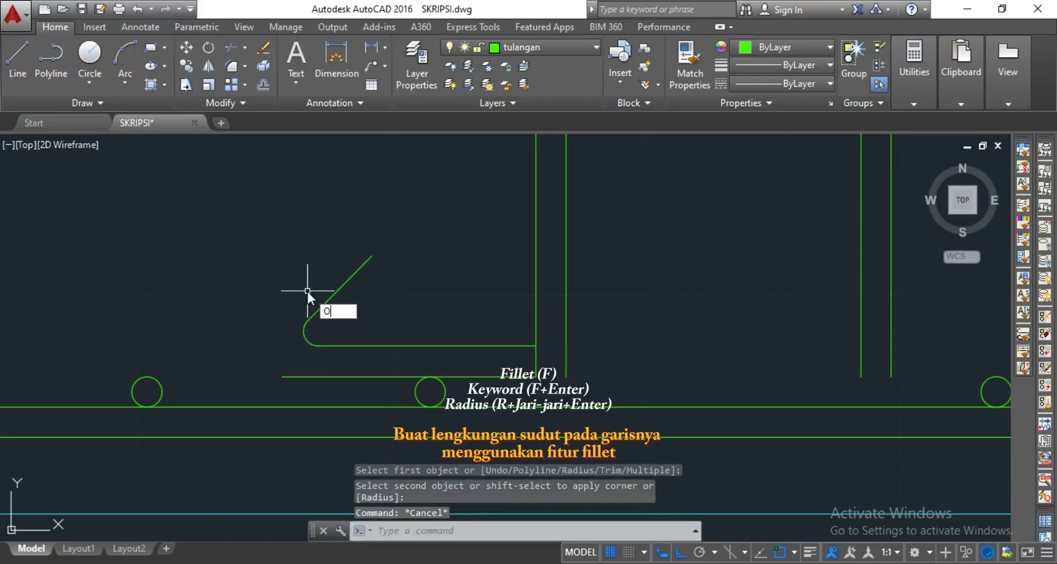
# Offset the hook's 45-degree line and its fillet arc outward by 1.2
pyautogui.write('OFFSET')
pyautogui.press('Return')
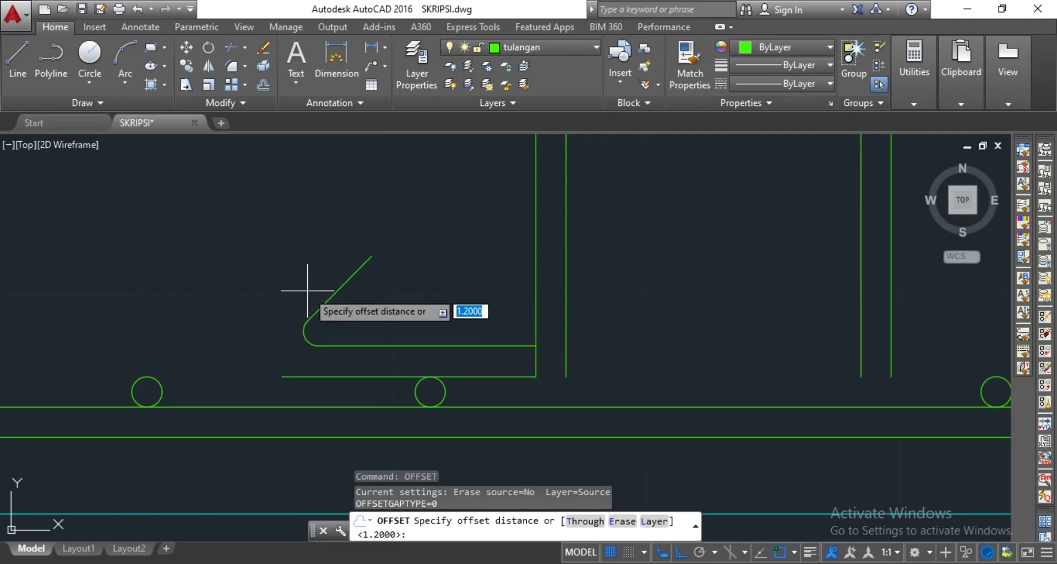
pyautogui.press('Return')
pyautogui.click(339, 286)
pyautogui.click(316, 284)
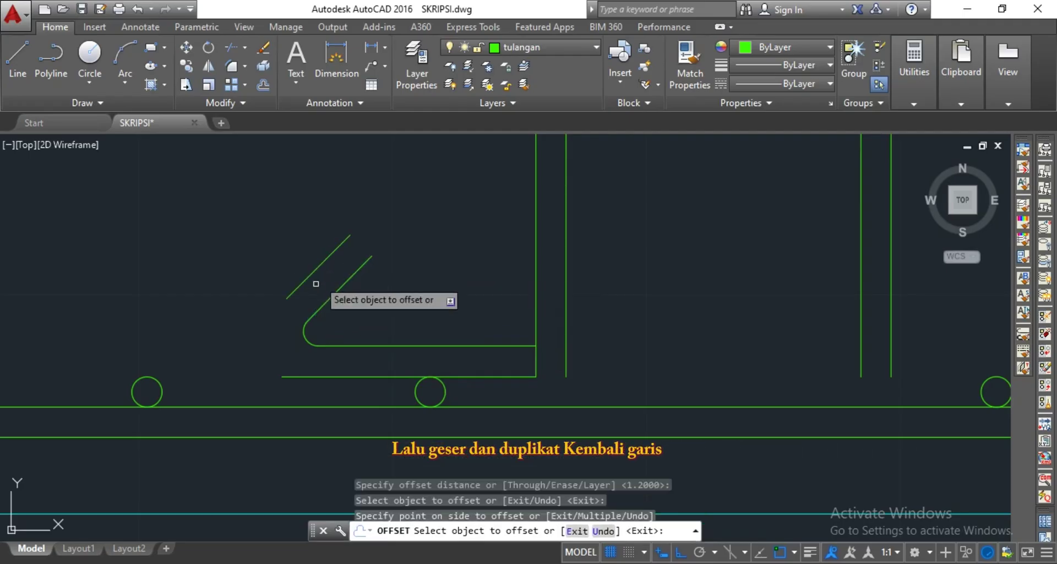
pyautogui.click(304, 329)
pyautogui.click(288, 306)
pyautogui.press('Escape')
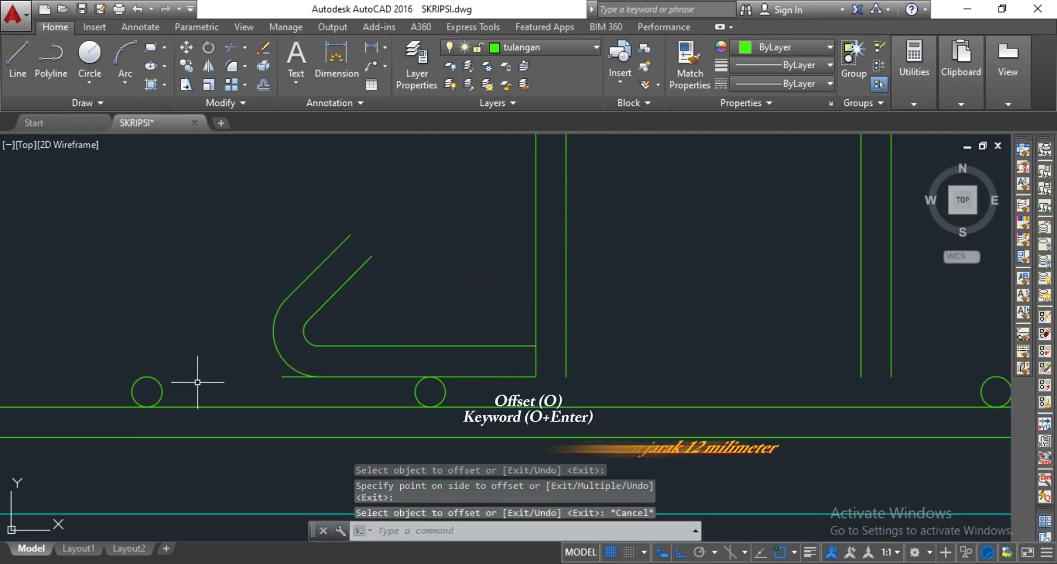
# Trim the end of the lower horizontal foot line that projects past the hook's outer arc
pyautogui.press('Return')
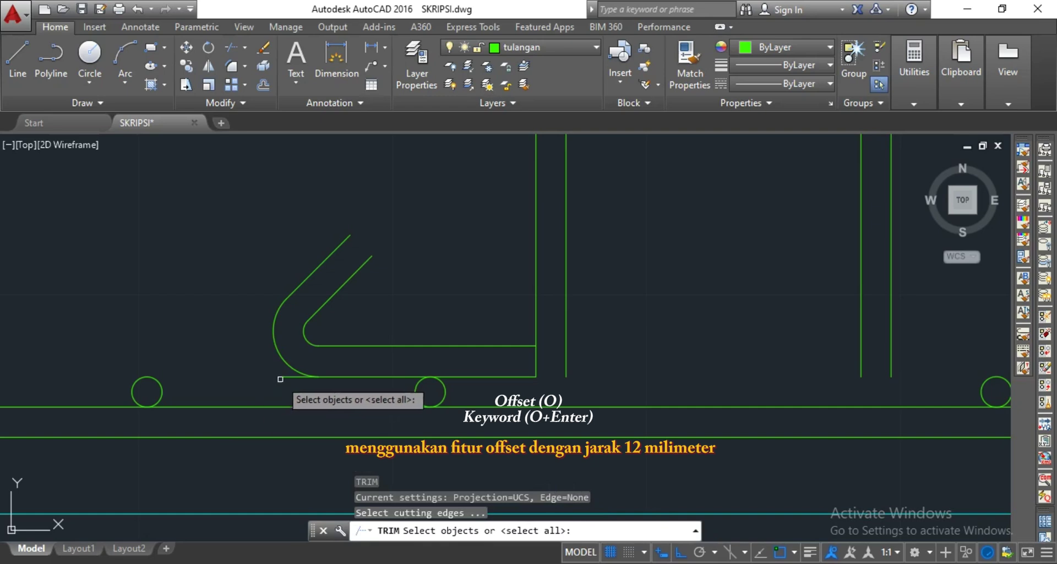
pyautogui.press('Return')
pyautogui.press('Escape')
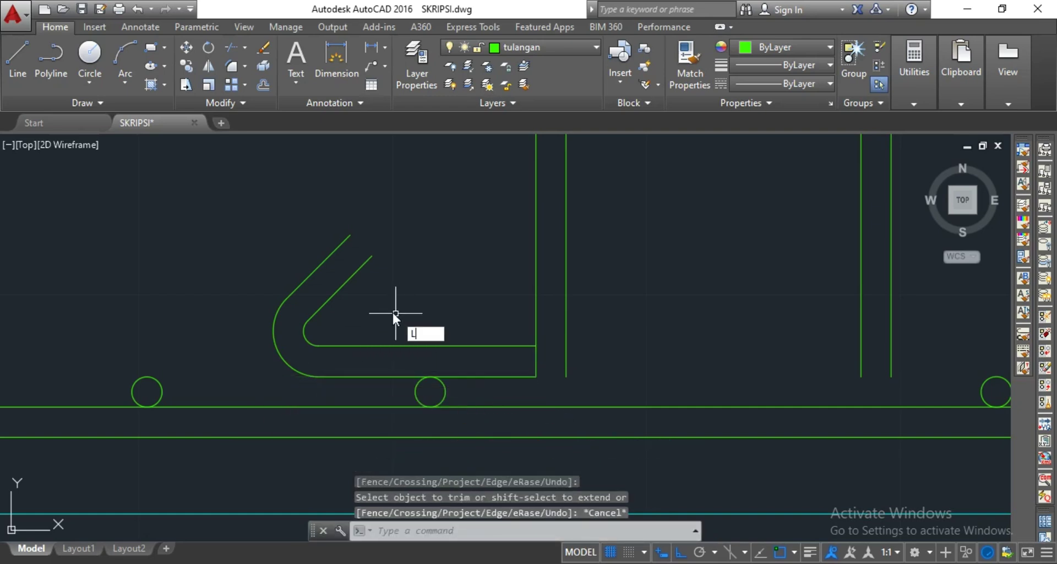
# Close the open tip of the hook with a line joining the ends of its two 45-degree lines
pyautogui.press('Return')
pyautogui.click(350, 237)
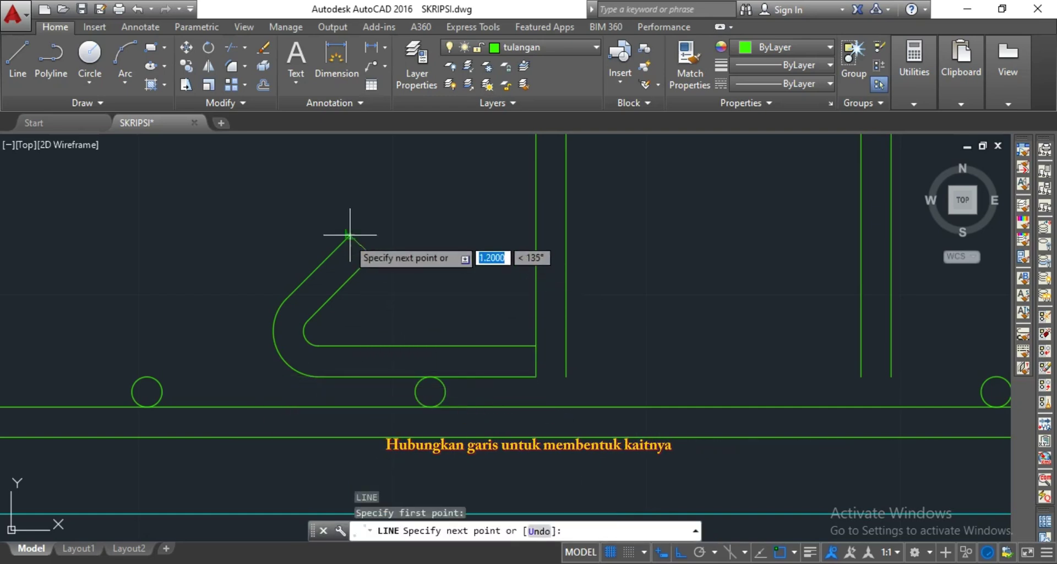
pyautogui.click(371, 256)
pyautogui.press('Escape')
# Extend the lower horizontal foot line to the inner vertical line of the left column bar
pyautogui.moveTo(488, 300); pyautogui.dragTo(400, 262, button='middle')
pyautogui.write('E')
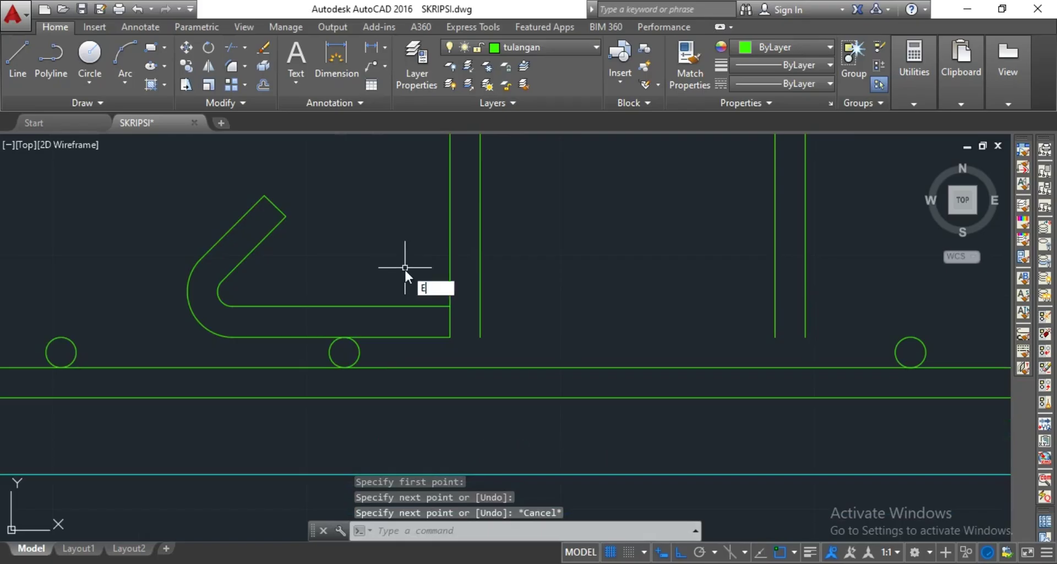
pyautogui.write('X')
pyautogui.press('Return')
pyautogui.press('Return')
pyautogui.click(435, 337)
pyautogui.press('Escape')
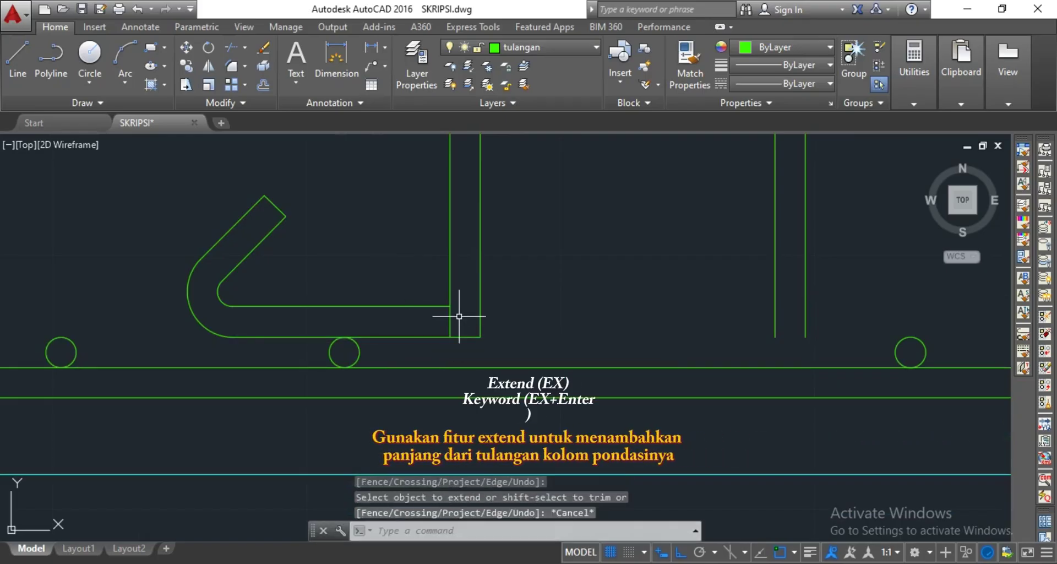
# Trim the left column bar's outer vertical line where it crosses between the two horizontal foot lines
pyautogui.write('tr')
pyautogui.press('Return')
pyautogui.press('Return')
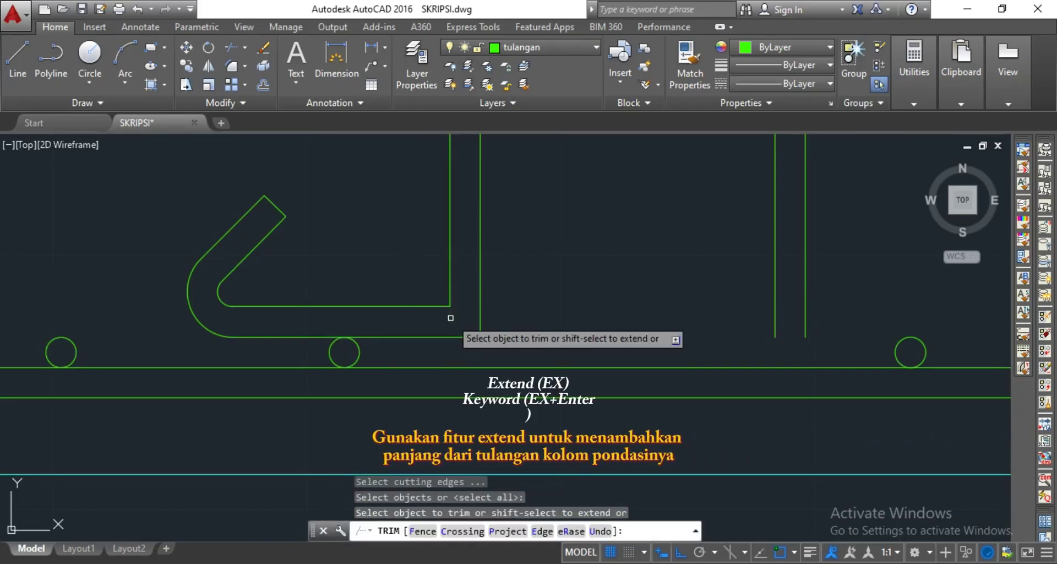
pyautogui.scroll(-6, 465, 325)
pyautogui.scroll(3, 414, 289)
pyautogui.press('Escape')
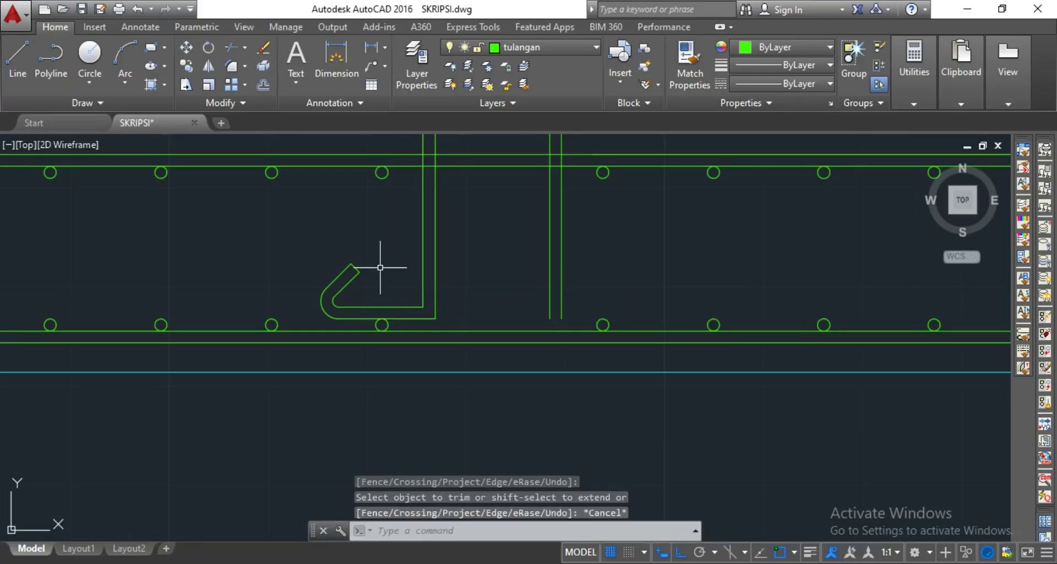
# Mirror the complete left hook about the column's vertical centreline onto the right column bar, keeping the original
pyautogui.click(375, 258)
pyautogui.click(320, 296)
pyautogui.scroll(2, 336, 298)
pyautogui.click(347, 306)
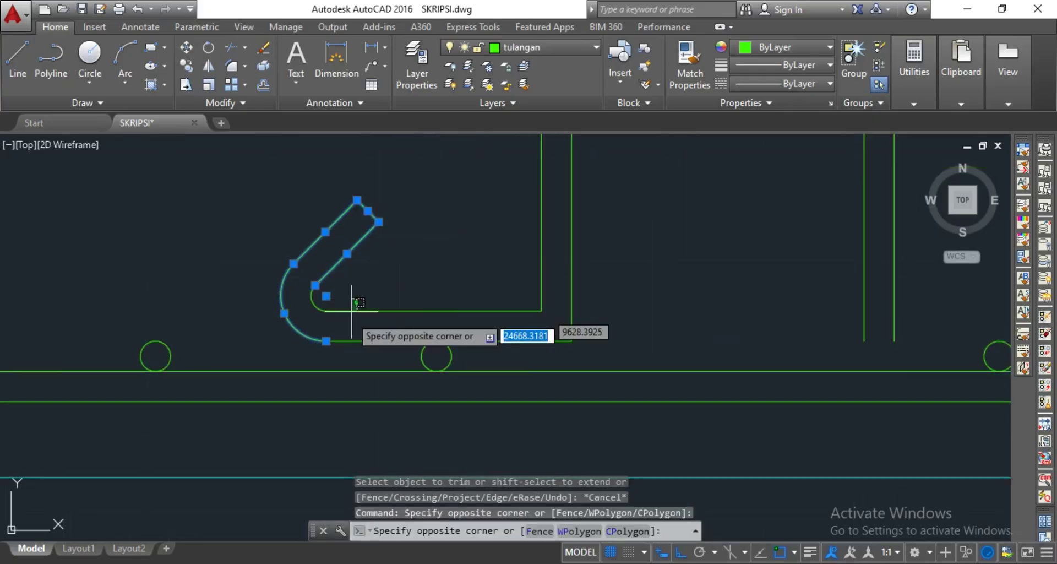
pyautogui.click(298, 346)
pyautogui.scroll(-4, 424, 280)
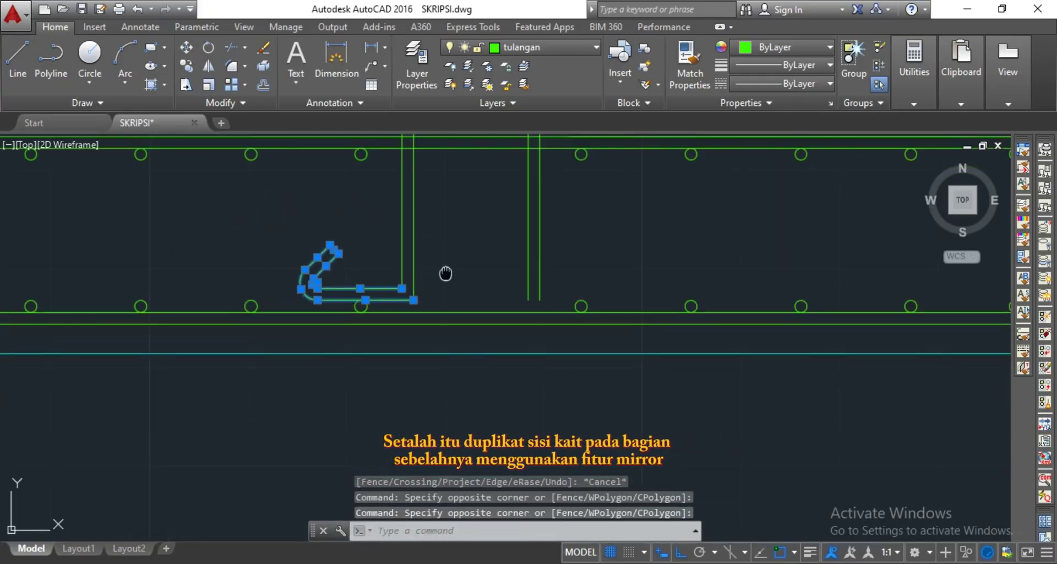
pyautogui.press('Return')
pyautogui.scroll(2, 439, 341)
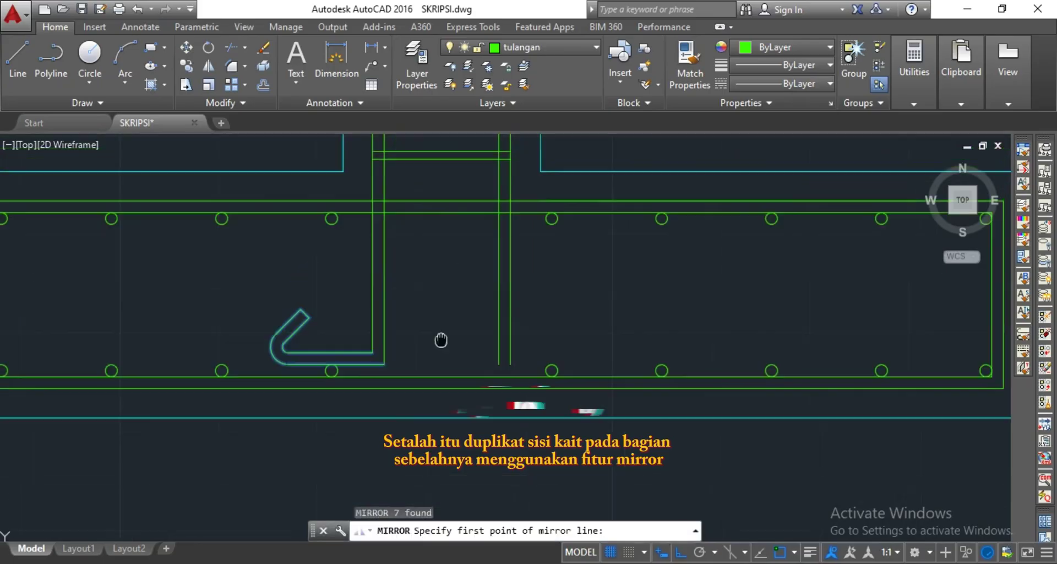
pyautogui.click(426, 236)
pyautogui.click(425, 218)
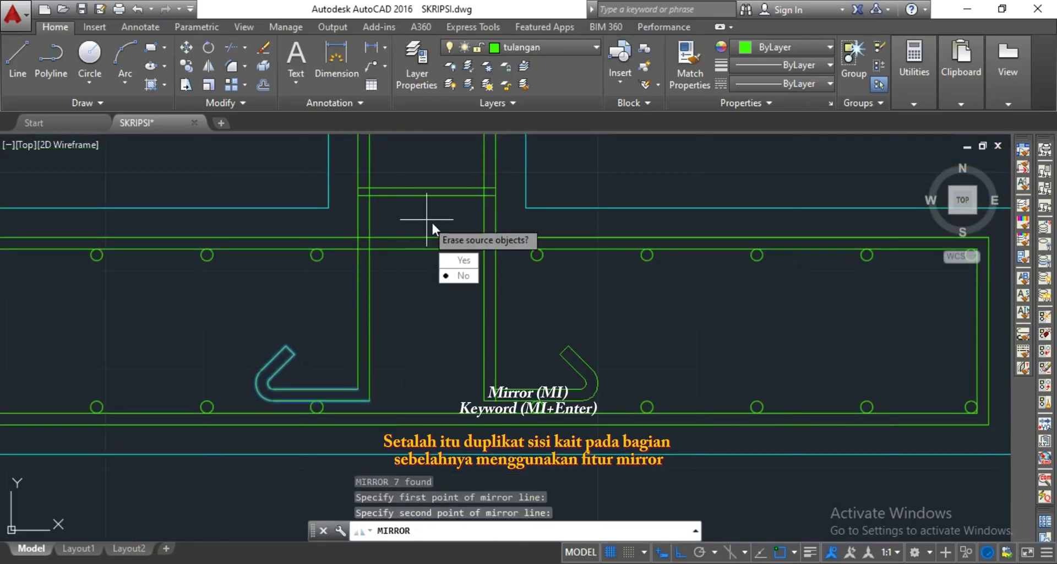
pyautogui.press('Return')
# Trim the right column bar's outer vertical line where it crosses between the mirrored hook's horizontal lines
pyautogui.scroll(3, 512, 399)
pyautogui.moveTo(511, 398); pyautogui.dragTo(489, 309, button='middle')
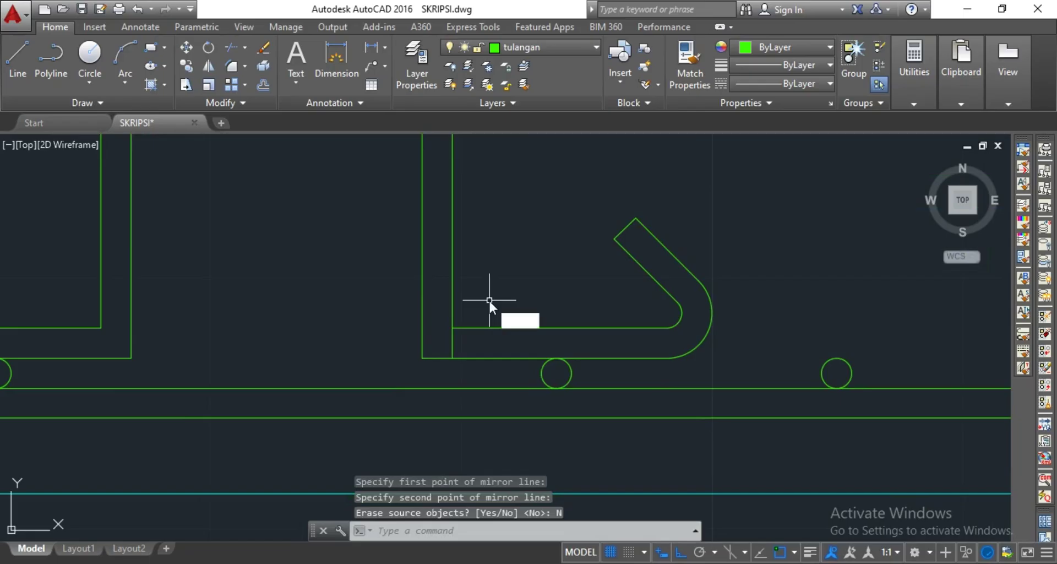
pyautogui.write('tr')
pyautogui.press('Return')
pyautogui.press('Return')
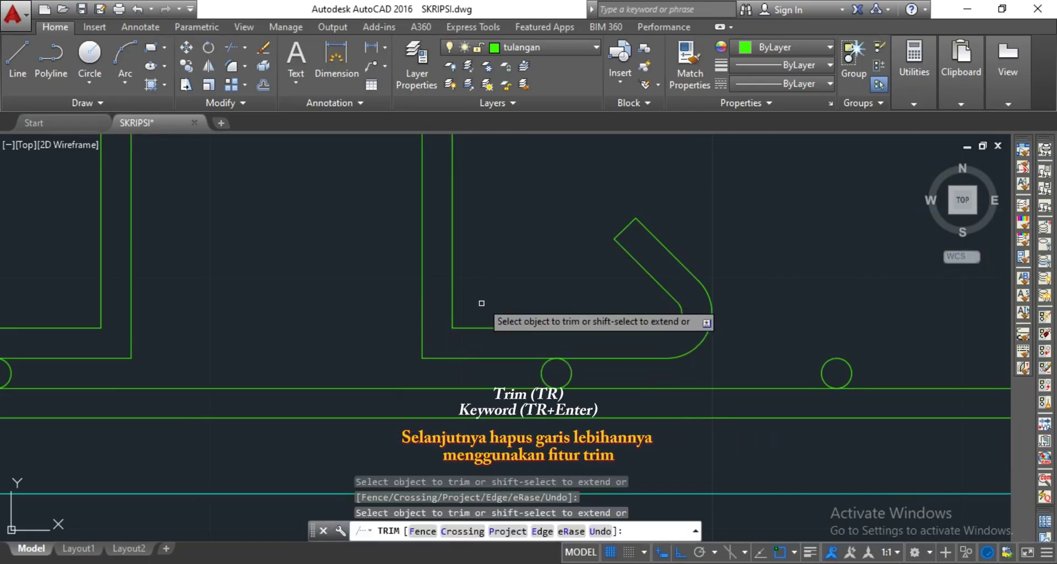
pyautogui.press('Escape')
# Fillet the inside bend corners of both column bars, where they meet their hooks, with radius 0.6
pyautogui.scroll(-4, 483, 295)
pyautogui.moveTo(412, 263); pyautogui.dragTo(461, 263, button='middle')
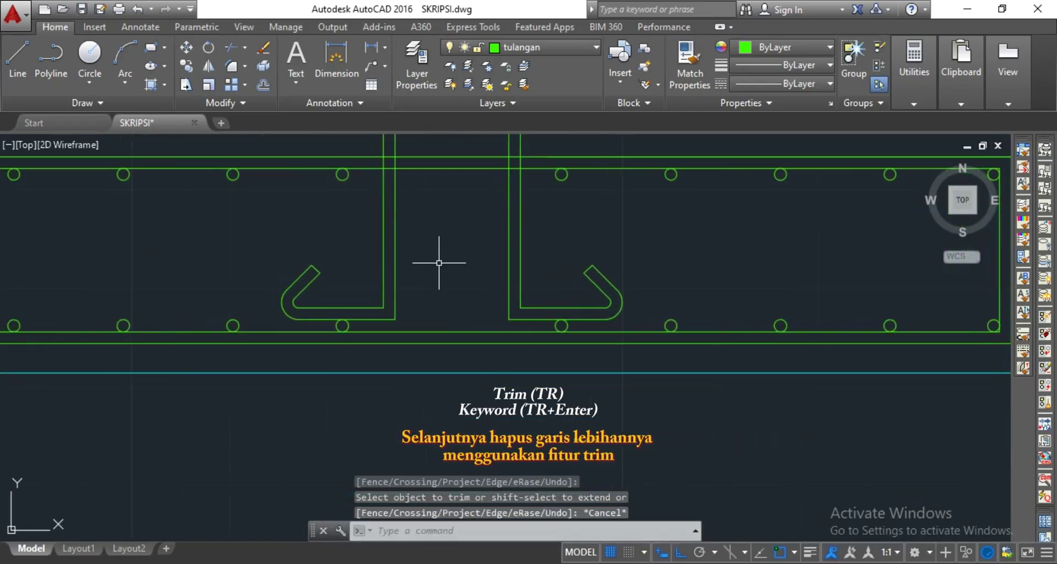
pyautogui.write('F')
pyautogui.press('Return')
pyautogui.write('r')
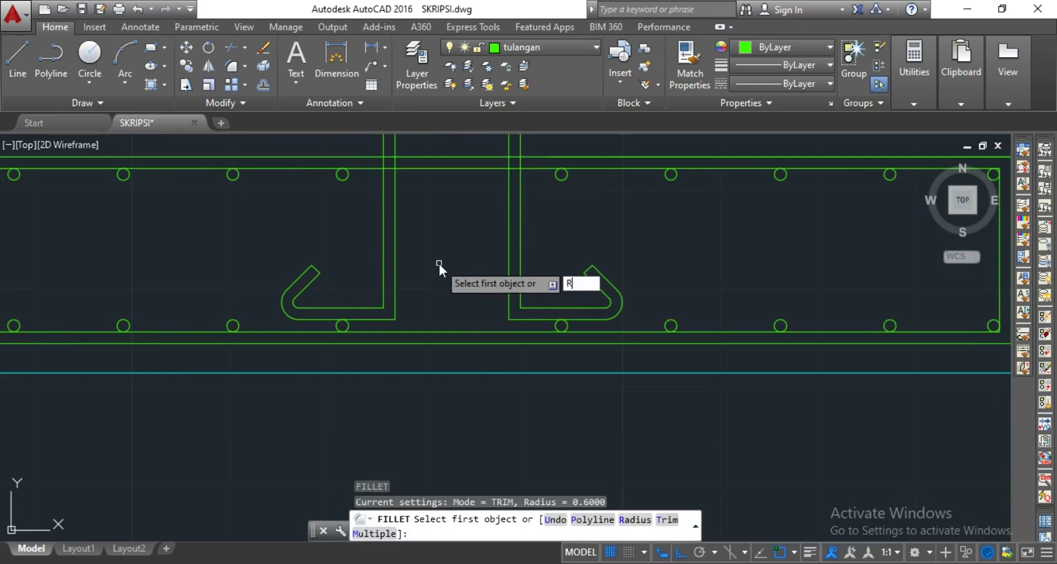
pyautogui.press('Return')
pyautogui.press('Return')
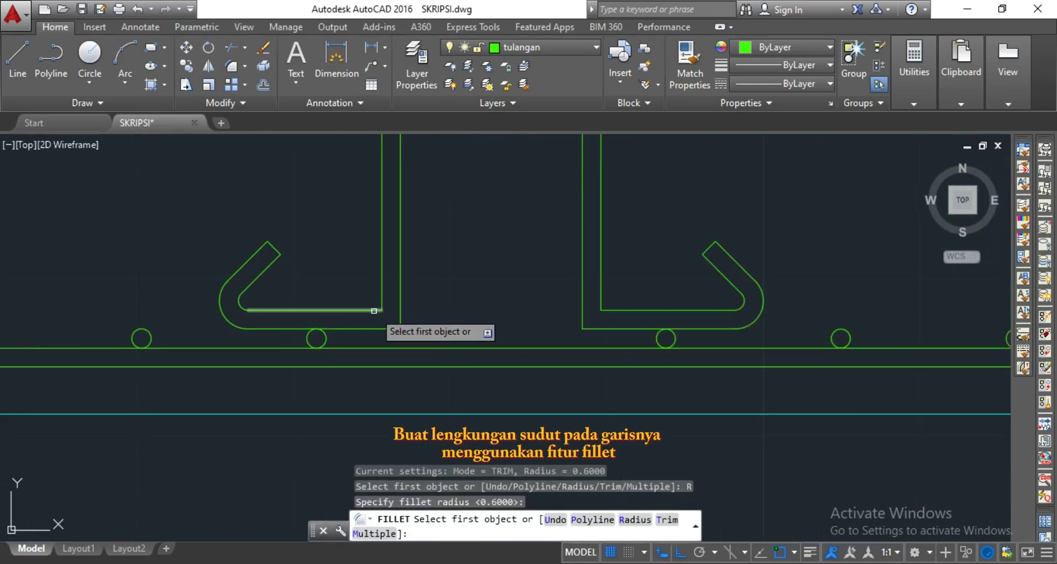
pyautogui.click(374, 308)
pyautogui.click(384, 292)
pyautogui.scroll(2, 387, 304)
pyautogui.press('Return')
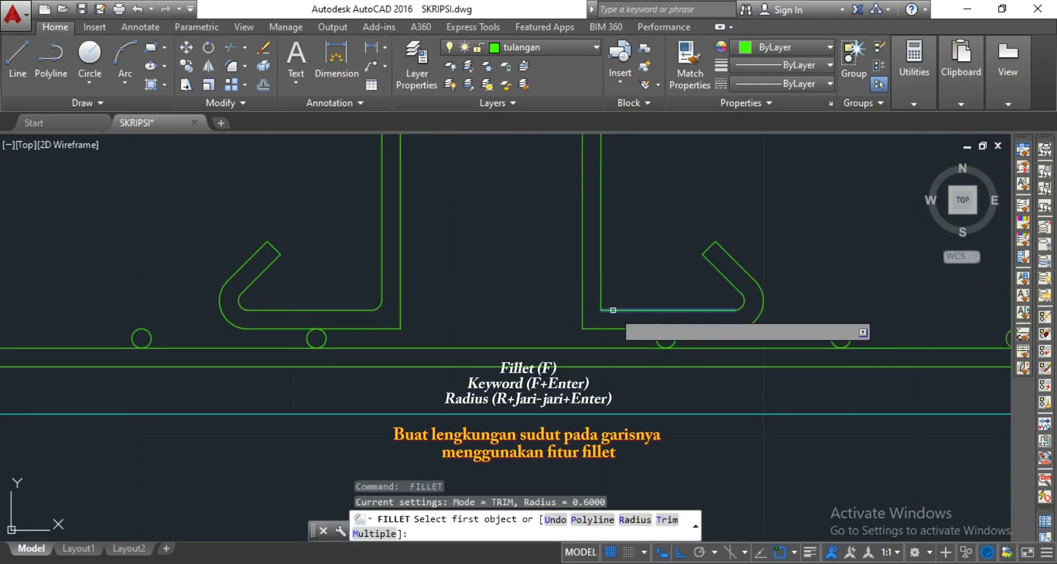
pyautogui.click(623, 307)
pyautogui.click(603, 272)
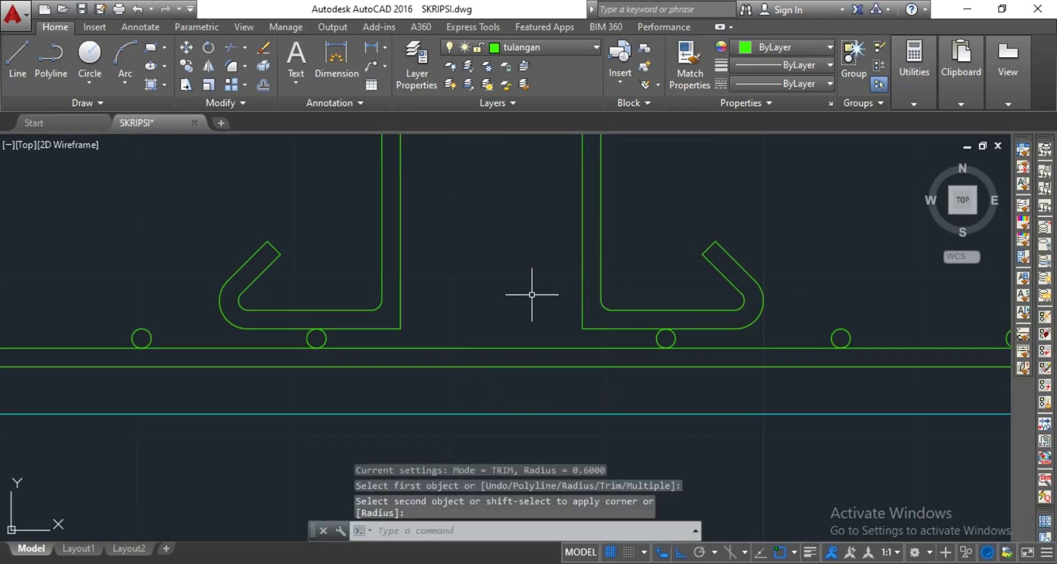
# Fillet the outside bend corners of both column bars, where they meet their hooks, with radius 1.2
pyautogui.press('Return')
pyautogui.press('Return')
pyautogui.press('Return')
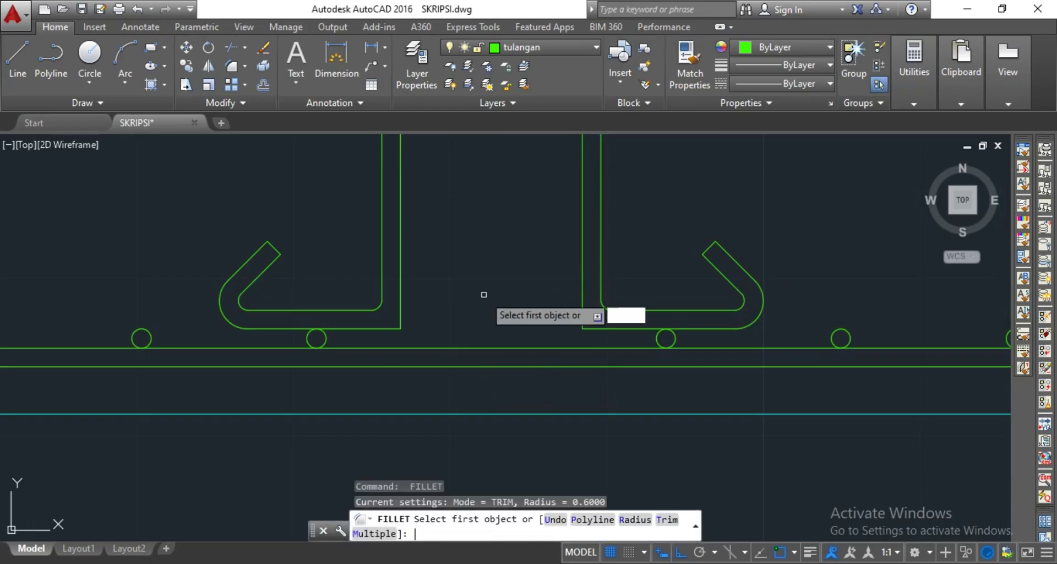
pyautogui.press('Return')
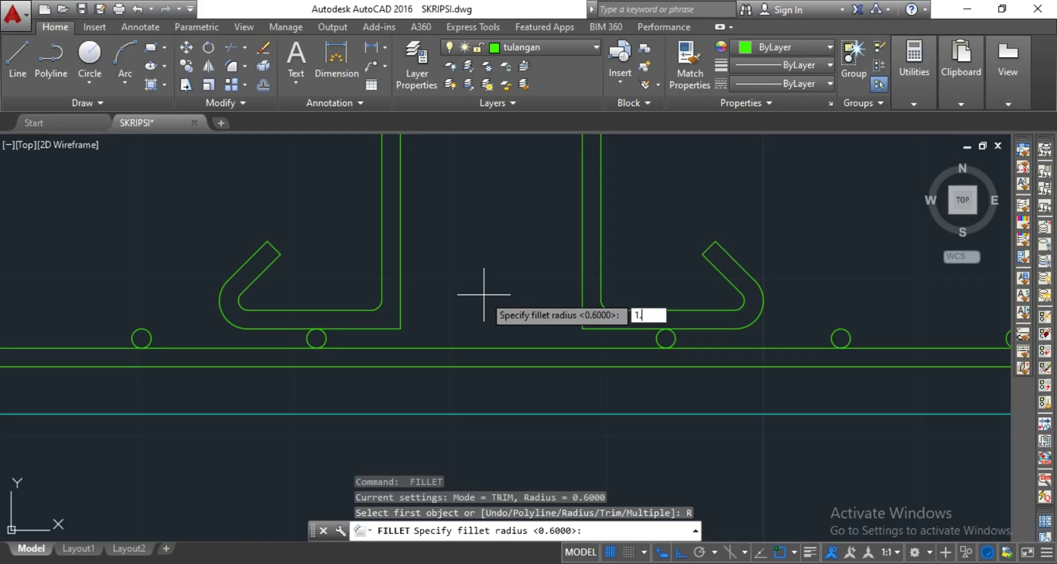
pyautogui.write('1.2')
pyautogui.press('Return')
pyautogui.click(391, 330)
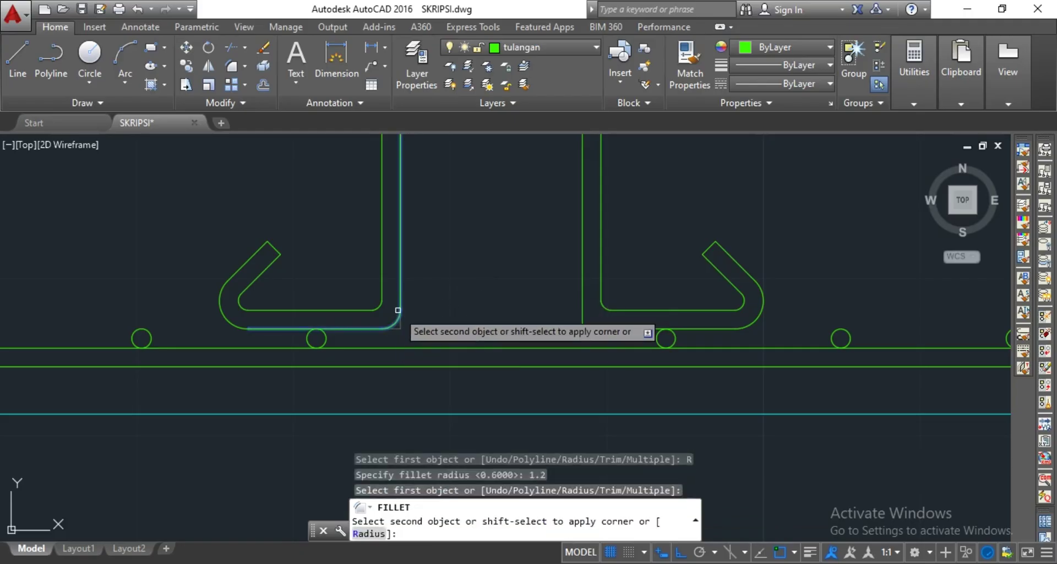
pyautogui.click(401, 311)
pyautogui.press('Return')
pyautogui.click(598, 329)
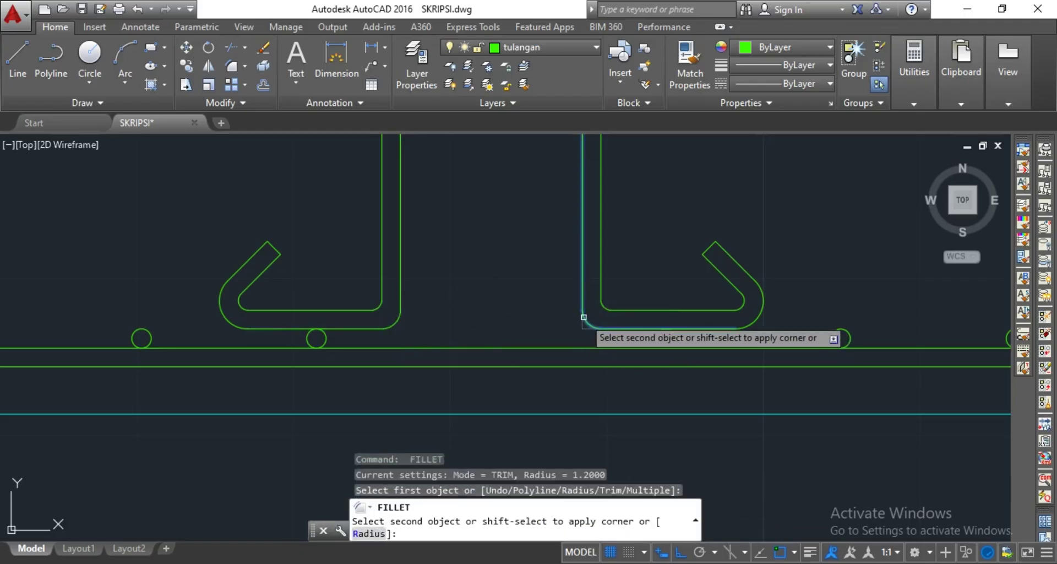
pyautogui.click(582, 313)
# Fillet the upper-left outer corner of the footplate stirrup with radius 1.2
pyautogui.scroll(-6, 688, 281)
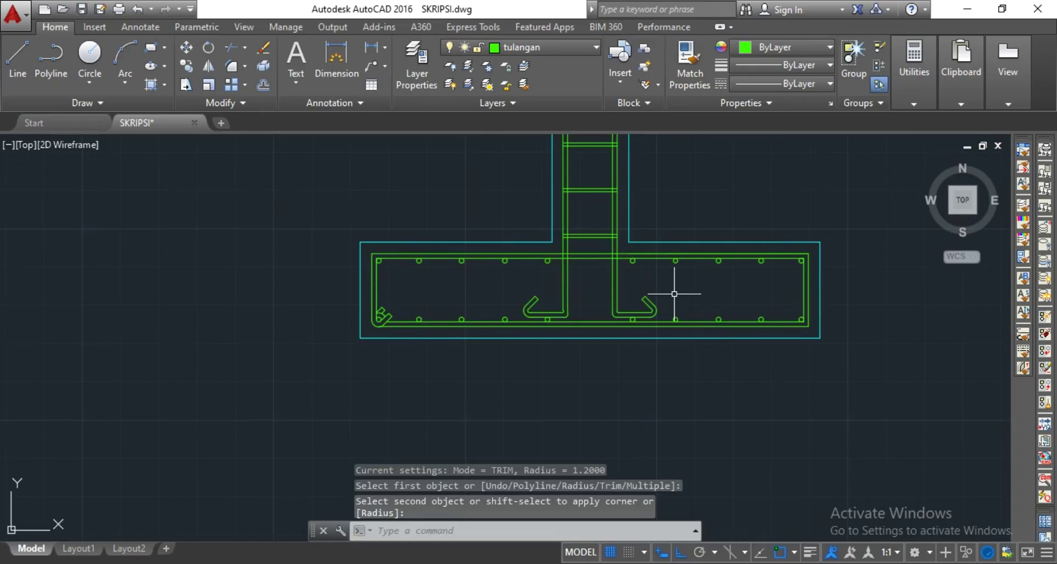
pyautogui.scroll(4, 325, 243)
pyautogui.scroll(4, 420, 257)
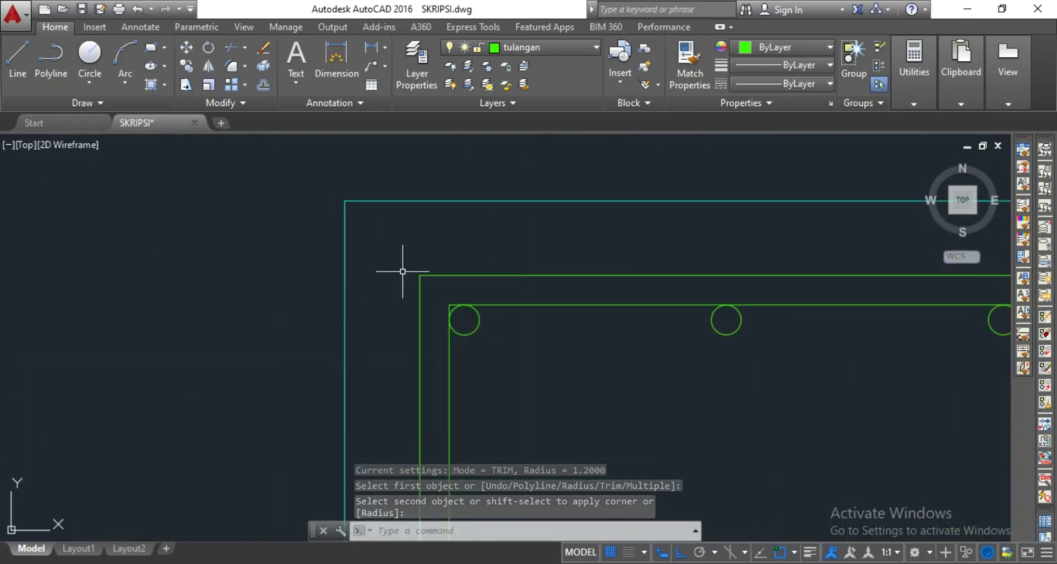
pyautogui.press('Return')
pyautogui.click(418, 287)
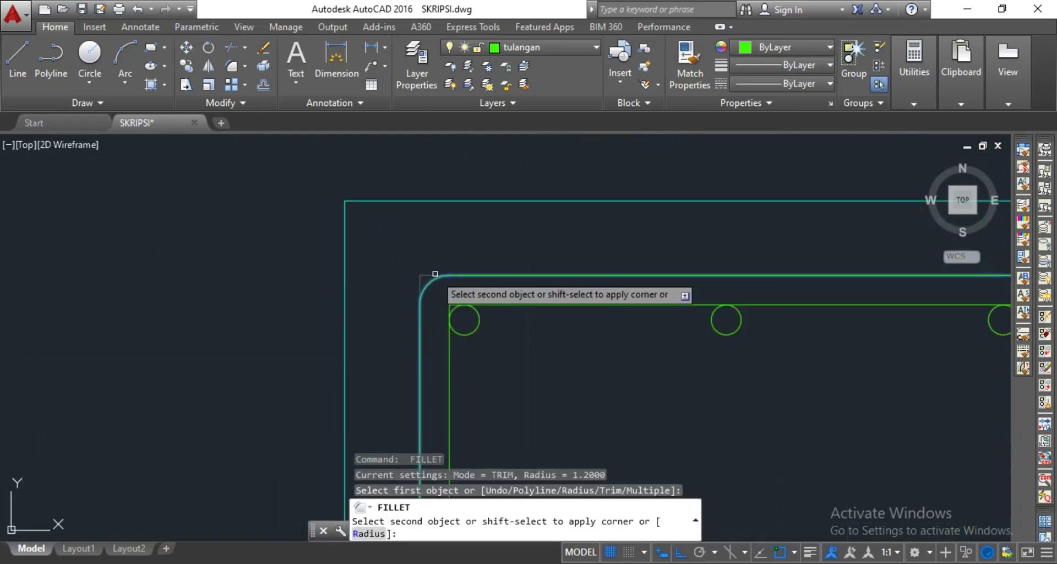
pyautogui.click(435, 275)
# Fillet the upper-right outer corner of the footplate stirrup with radius 1.2
pyautogui.scroll(-5, 453, 275)
pyautogui.scroll(3, 528, 278)
pyautogui.scroll(-4, 551, 279)
pyautogui.moveTo(639, 281); pyautogui.dragTo(369, 280, button='middle')
pyautogui.moveTo(745, 284); pyautogui.dragTo(434, 291, button='middle')
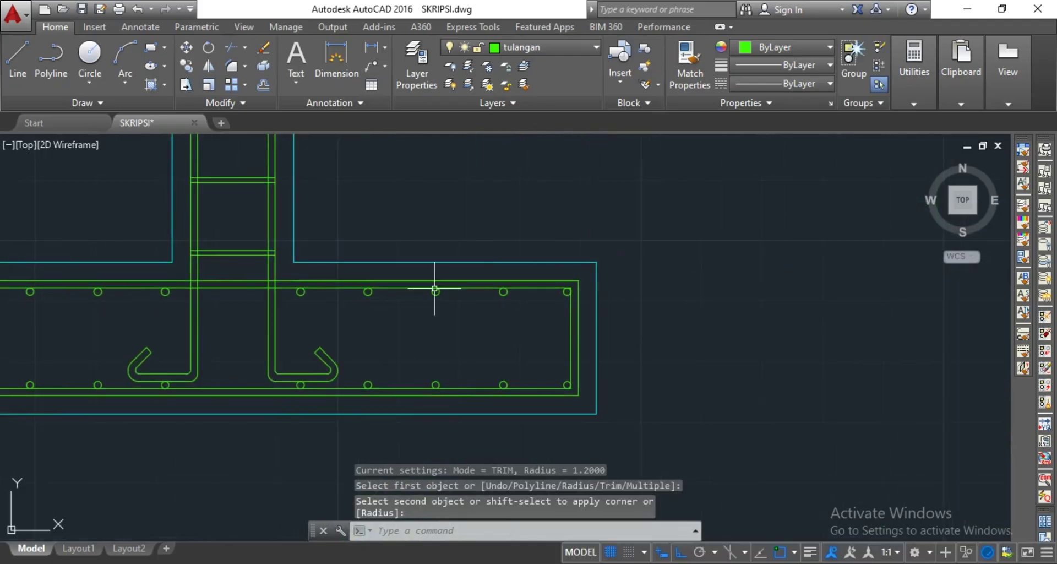
pyautogui.scroll(4, 543, 287)
pyautogui.press('Return')
pyautogui.press('Escape')
pyautogui.press('Return')
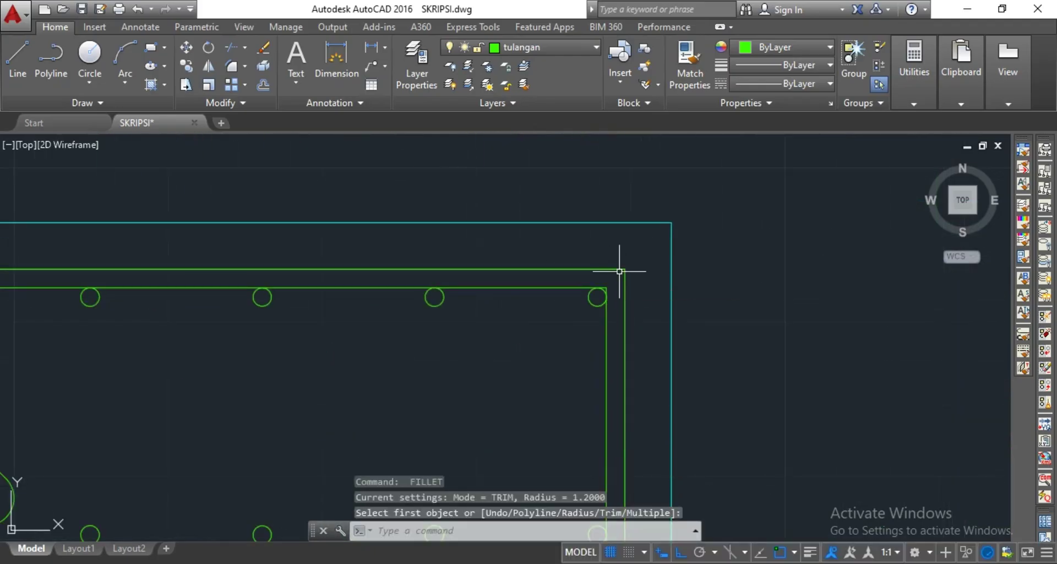
pyautogui.click(624, 274)
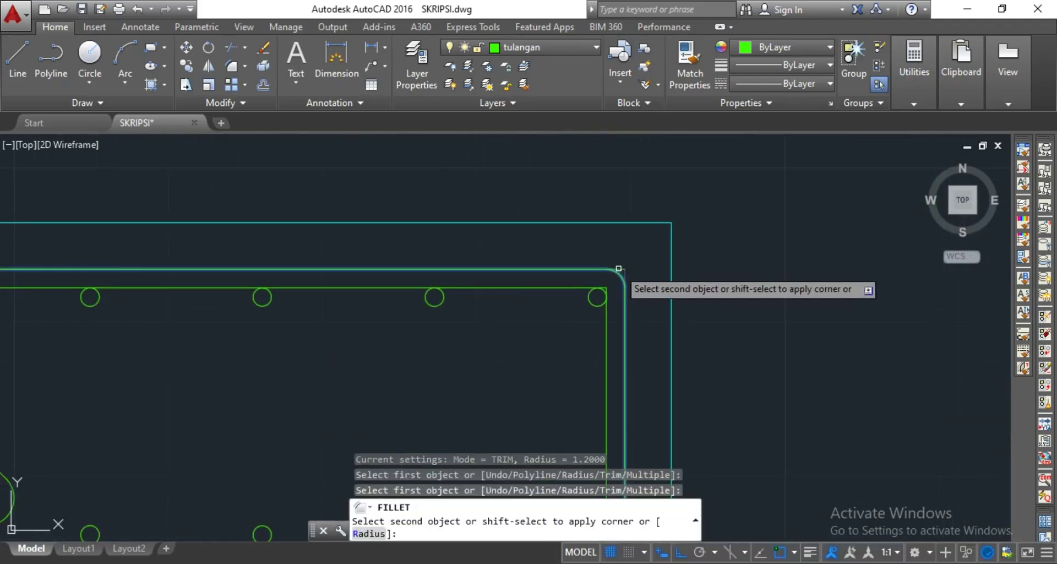
pyautogui.click(617, 269)
# Fillet the lower-right outer corner of the footplate stirrup with radius 1.2
pyautogui.scroll(-4, 624, 293)
pyautogui.moveTo(632, 328); pyautogui.dragTo(624, 244, button='middle')
pyautogui.scroll(4, 614, 309)
pyautogui.press('Return')
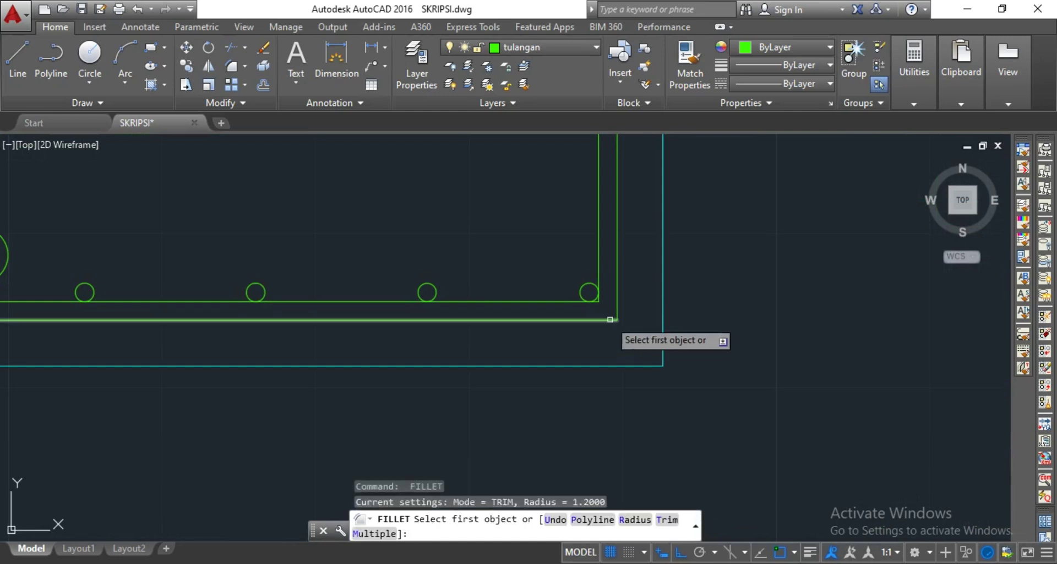
pyautogui.click(611, 316)
pyautogui.click(611, 319)
pyautogui.click(619, 304)
pyautogui.press('Escape')
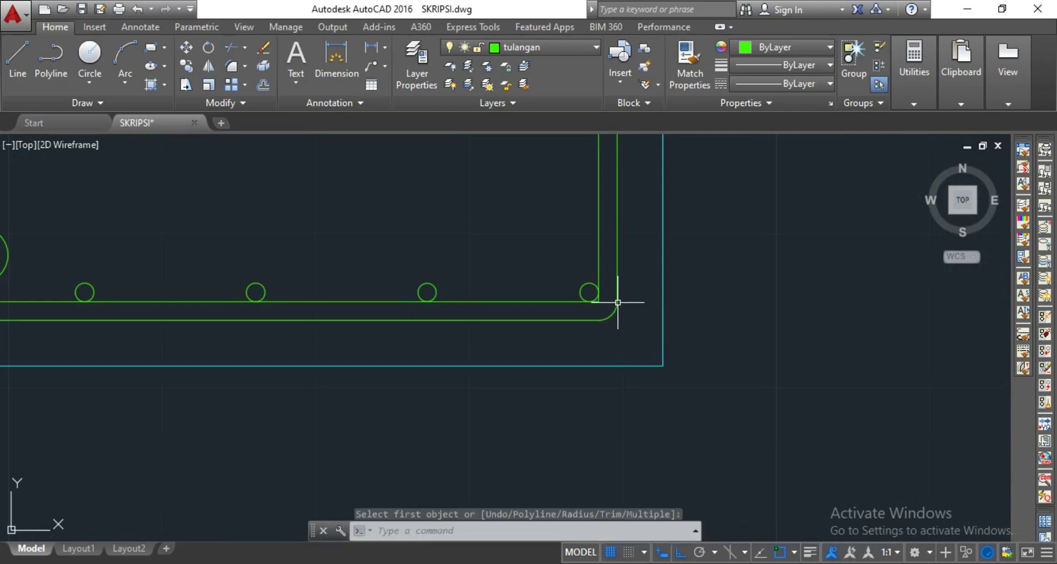
# Trim the stirrup's inner line ends that extend past the corner bars at the footplate's lower-right and upper-right corners
pyautogui.scroll(4, 628, 299)
pyautogui.press('Return')
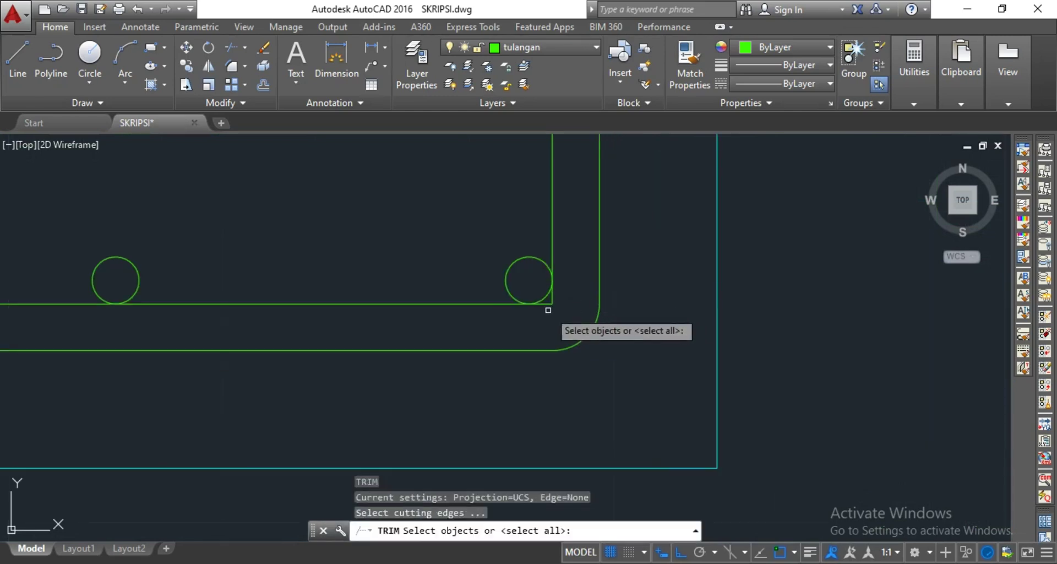
pyautogui.press('Return')
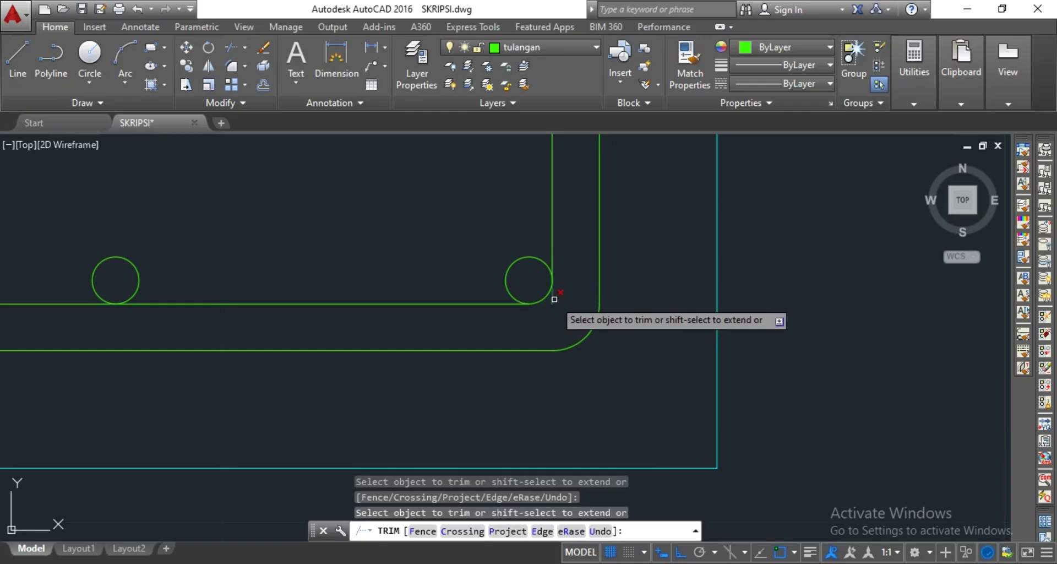
pyautogui.scroll(-5, 555, 299)
pyautogui.scroll(5, 549, 268)
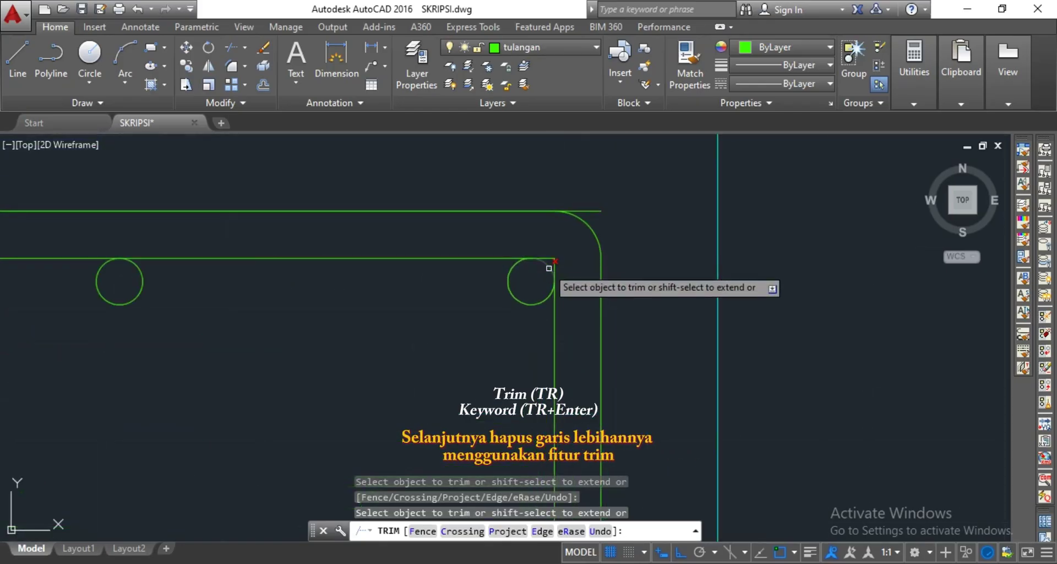
pyautogui.click(550, 235)
pyautogui.click(550, 258)
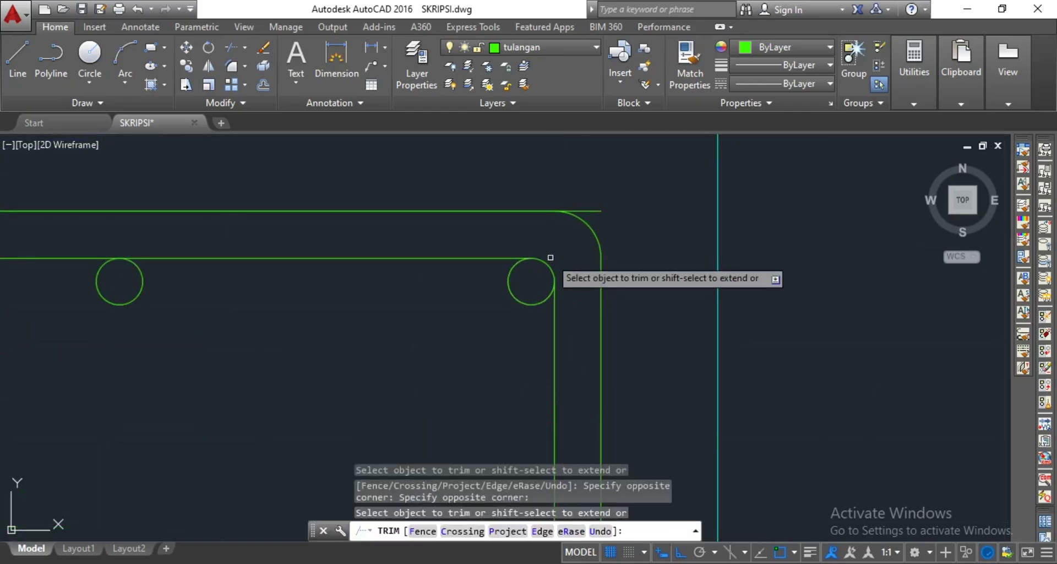
# Trim the stirrup's inner line ends that extend past the corner bar at the footplate's upper-left corner
pyautogui.scroll(-4, 551, 258)
pyautogui.moveTo(57, 287); pyautogui.dragTo(385, 297, button='middle')
pyautogui.scroll(-6, 377, 304)
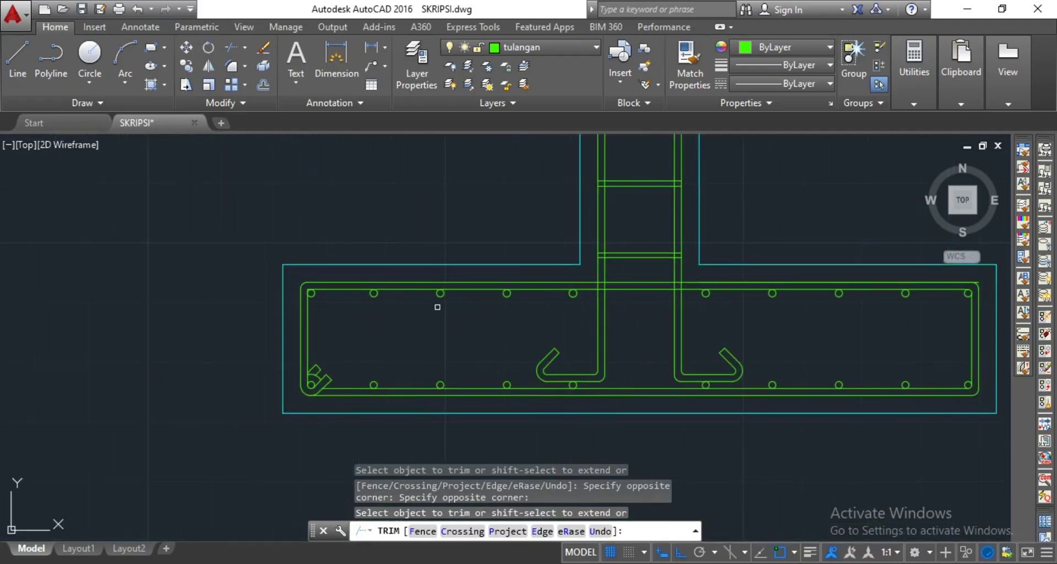
pyautogui.scroll(6, 297, 285)
pyautogui.scroll(8, 391, 274)
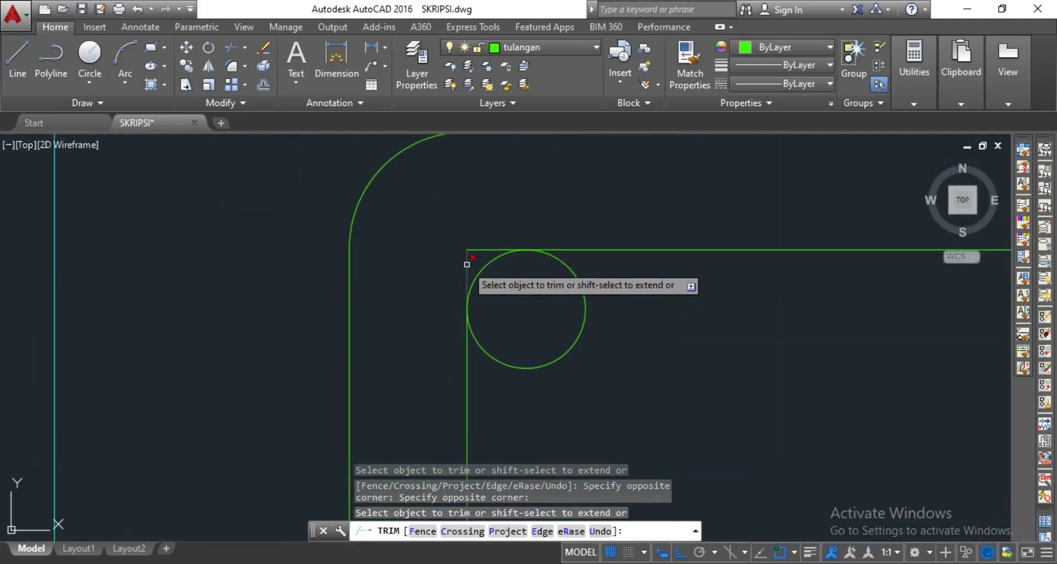
pyautogui.click(467, 264)
pyautogui.scroll(-8, 467, 251)
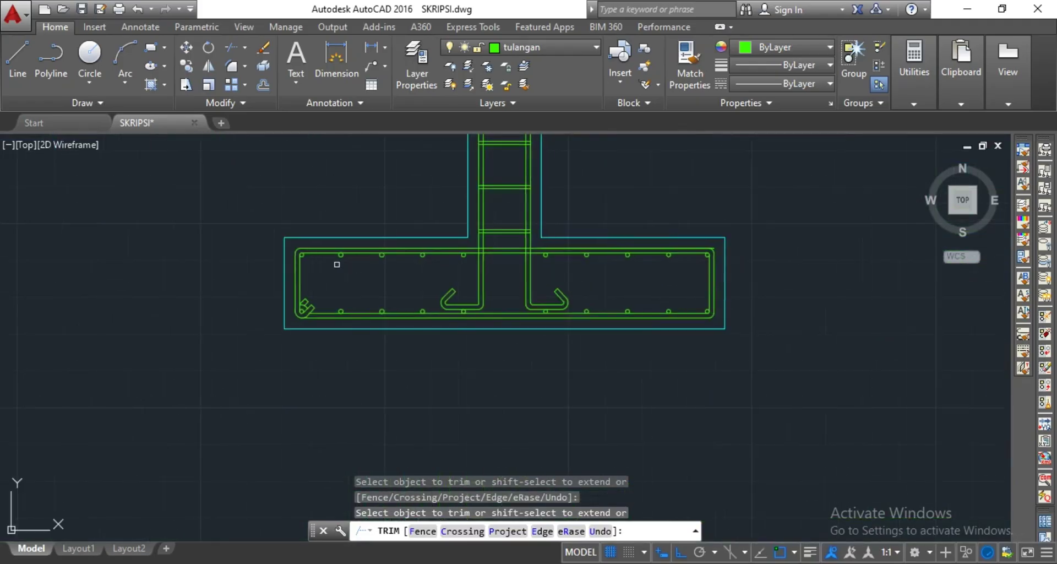
pyautogui.press('Escape')
# Trim the leftover end of the stirrup's outer top line beyond the upper-right rounded corner
pyautogui.scroll(8, 725, 243)
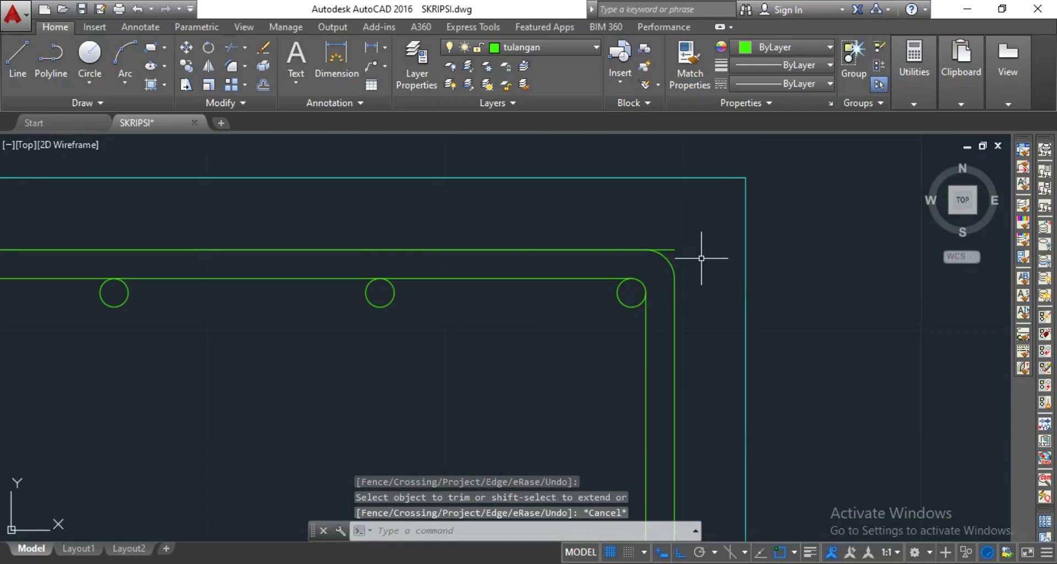
pyautogui.write('Tr')
pyautogui.press('Return')
pyautogui.press('Return')
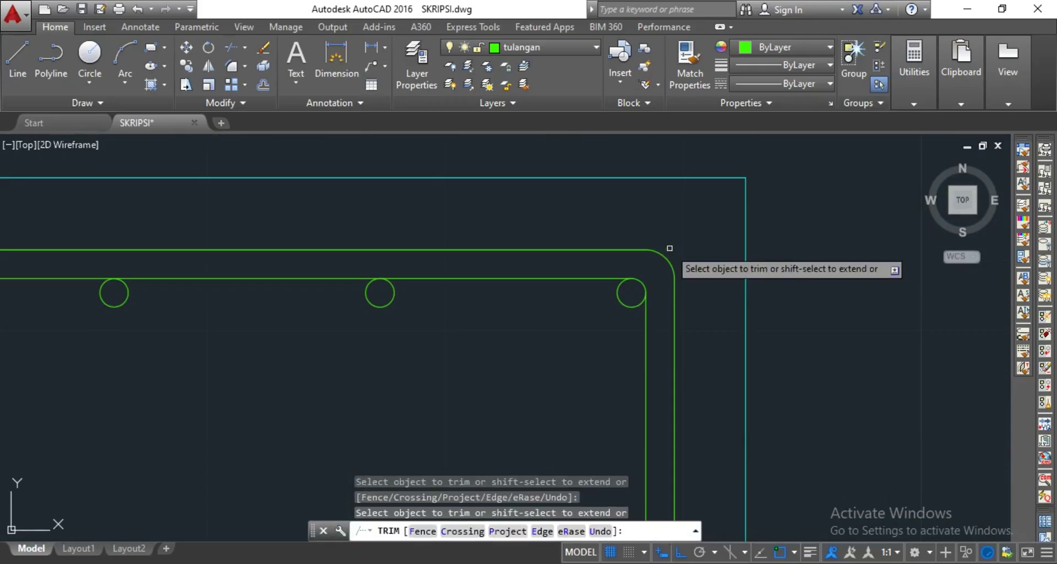
pyautogui.scroll(-8, 682, 241)
pyautogui.scroll(-4, 683, 242)
pyautogui.press('Escape')
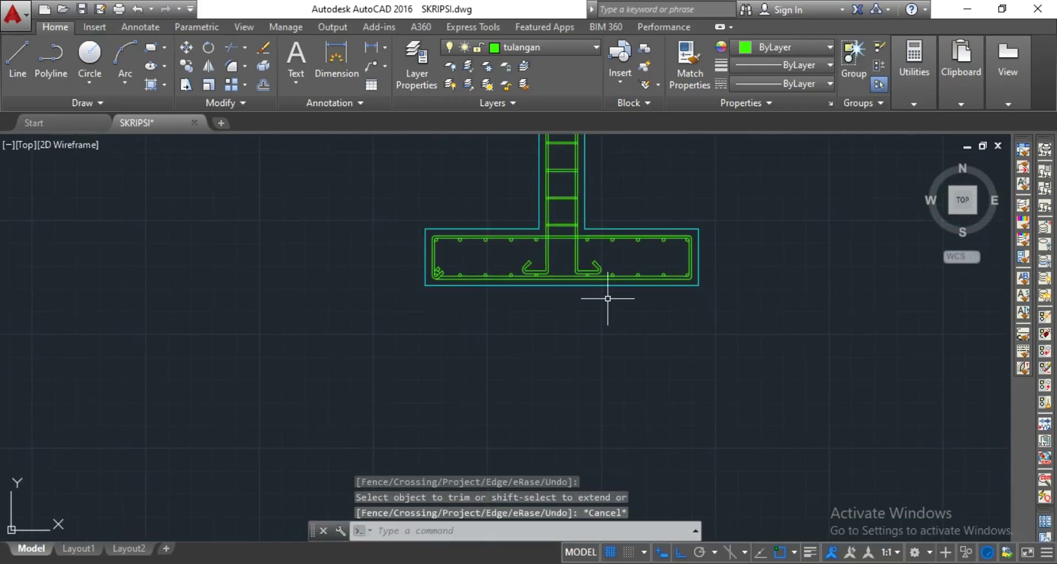
# On layer pasir urug, draw a 5 cm thick sand bed outline beneath the footplate across its full width
pyautogui.click(583, 47)
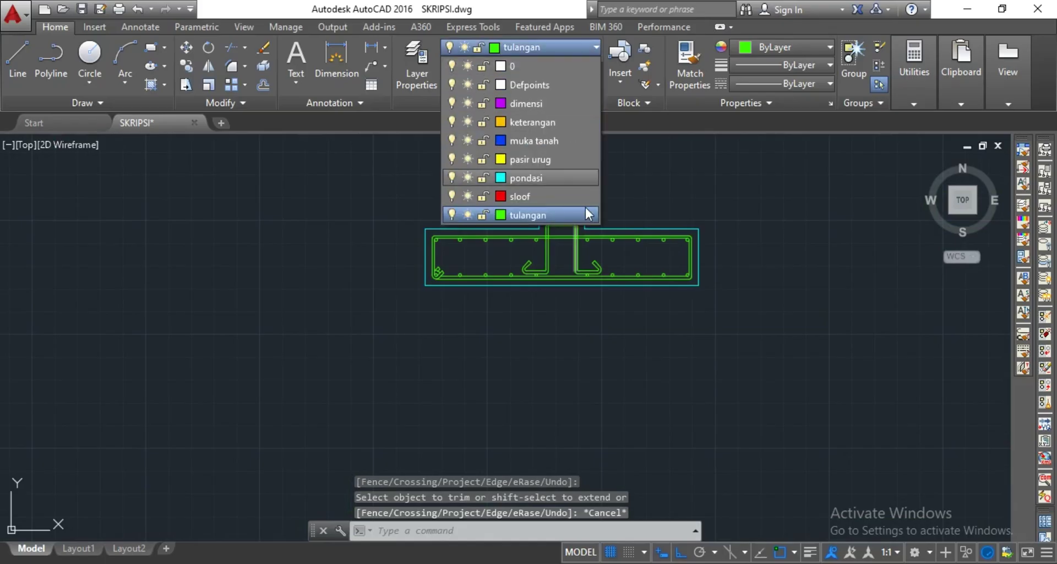
pyautogui.click(550, 161)
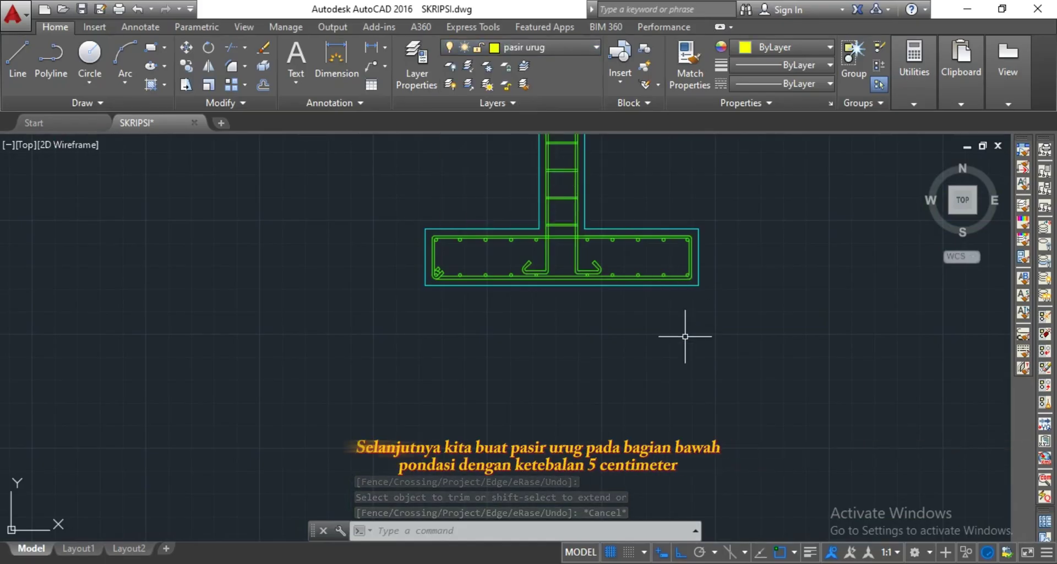
pyautogui.write('l')
pyautogui.press('Return')
pyautogui.scroll(2, 696, 295)
pyautogui.click(701, 277)
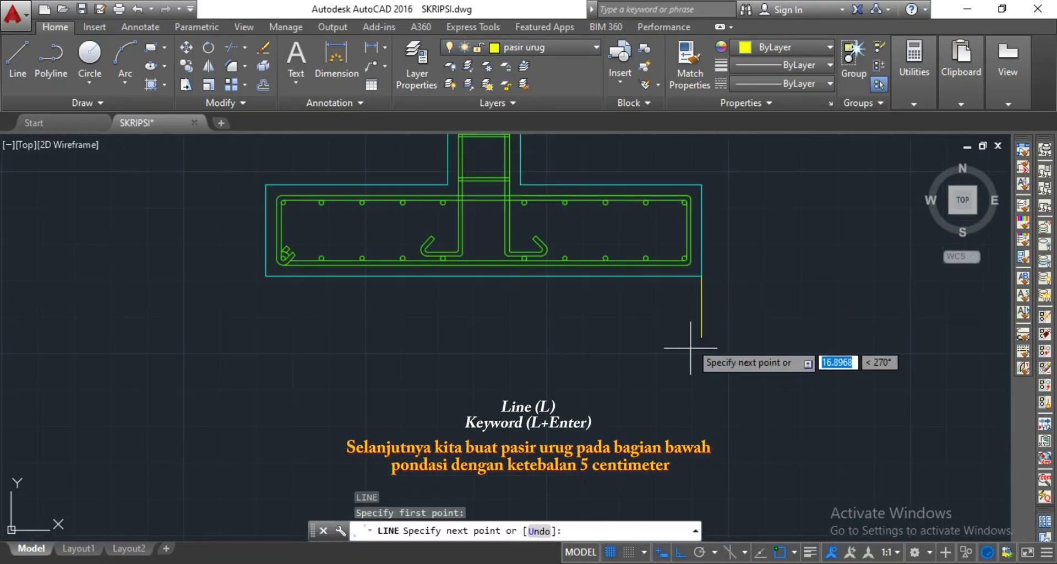
pyautogui.write('5')
pyautogui.press('Return')
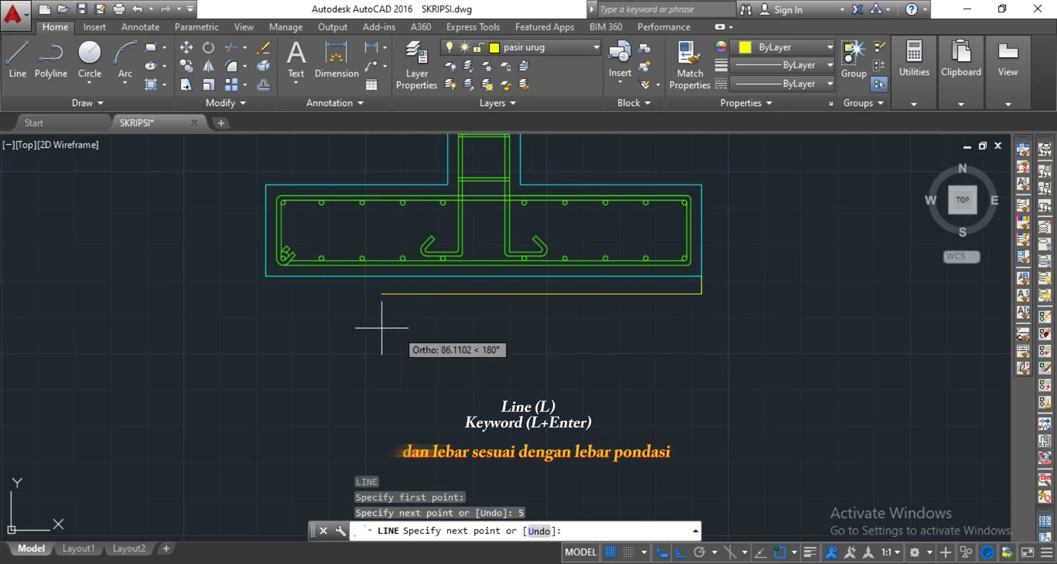
pyautogui.scroll(2, 277, 266)
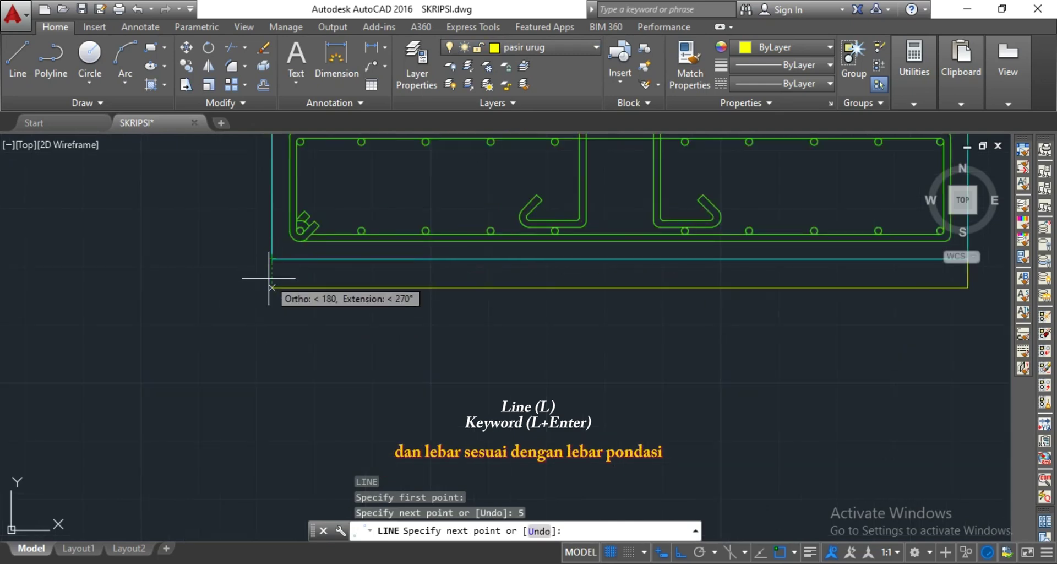
pyautogui.click(271, 287)
pyautogui.click(270, 259)
pyautogui.press('Escape')
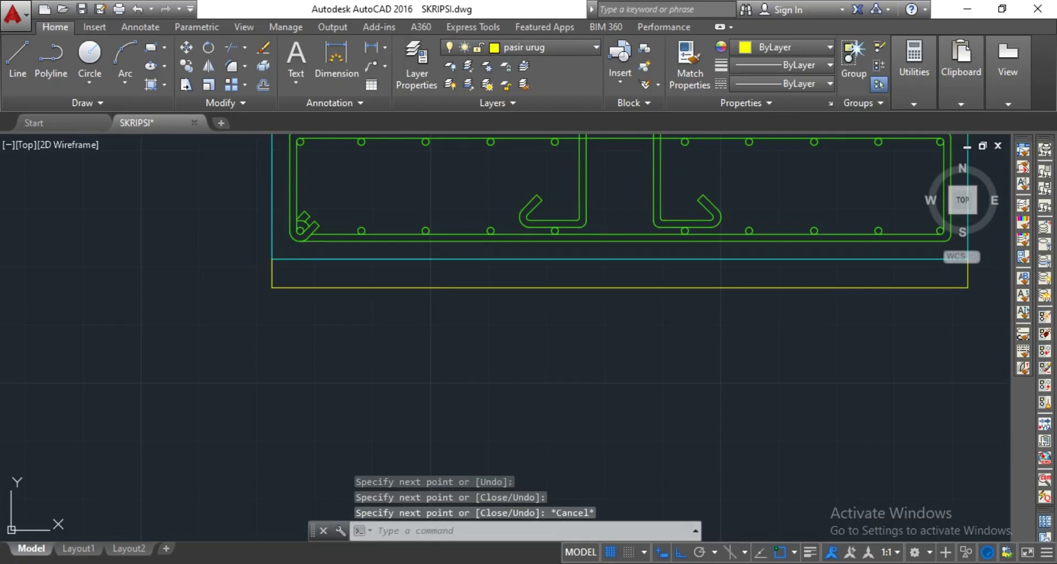
# Hatch the sand bed outline with the AR-SAND pattern at scale 0.04
pyautogui.write('h')
pyautogui.press('Return')
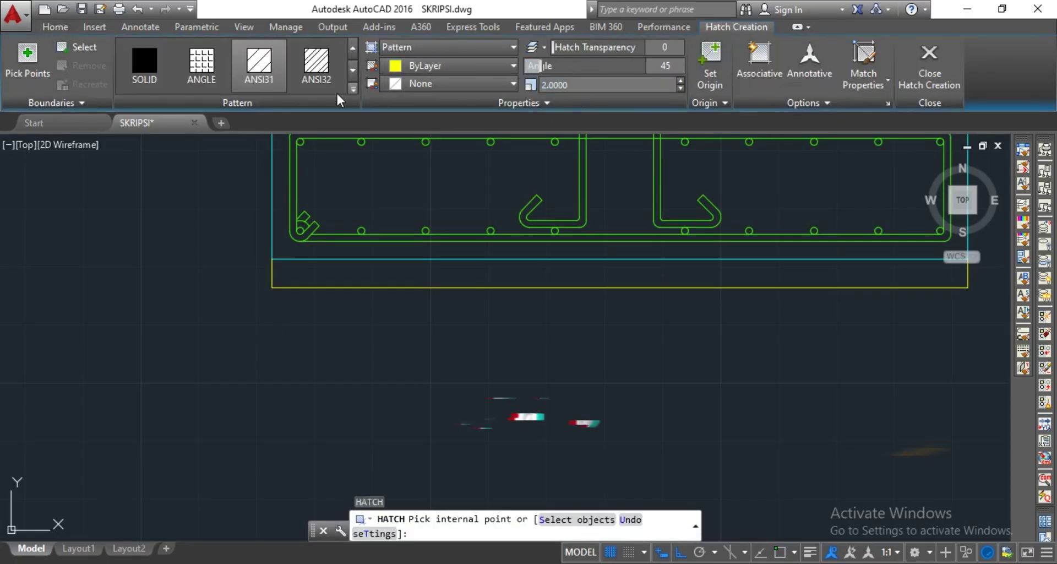
pyautogui.click(353, 89)
pyautogui.scroll(-3, 170, 173)
pyautogui.click(144, 233)
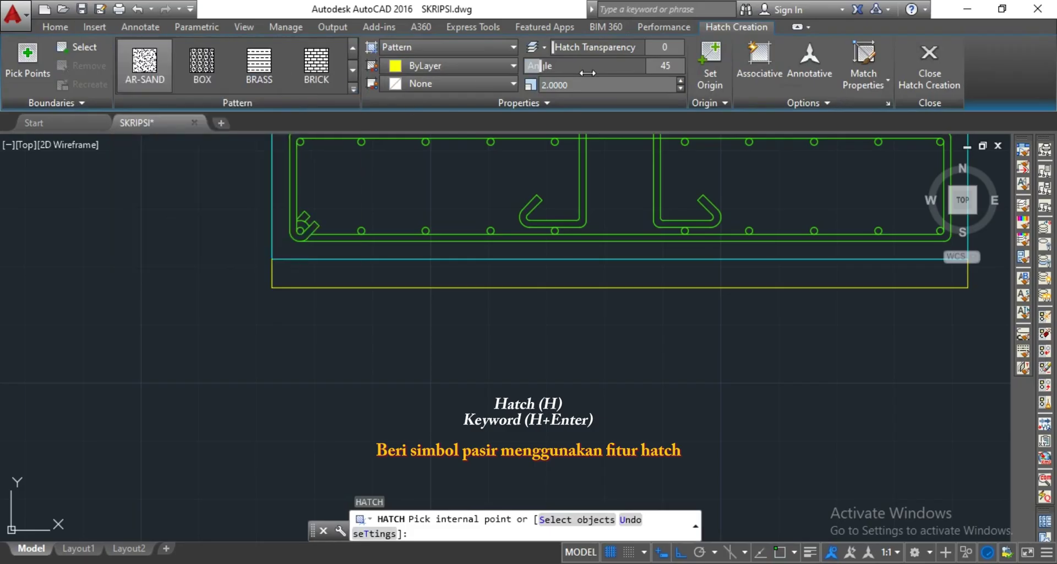
pyautogui.click(606, 85)
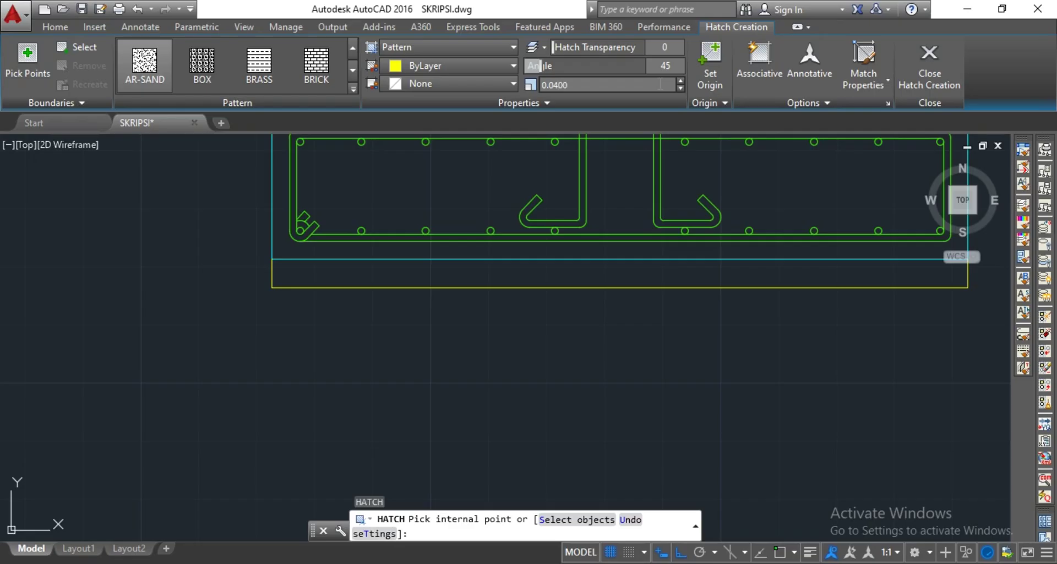
pyautogui.click(570, 281)
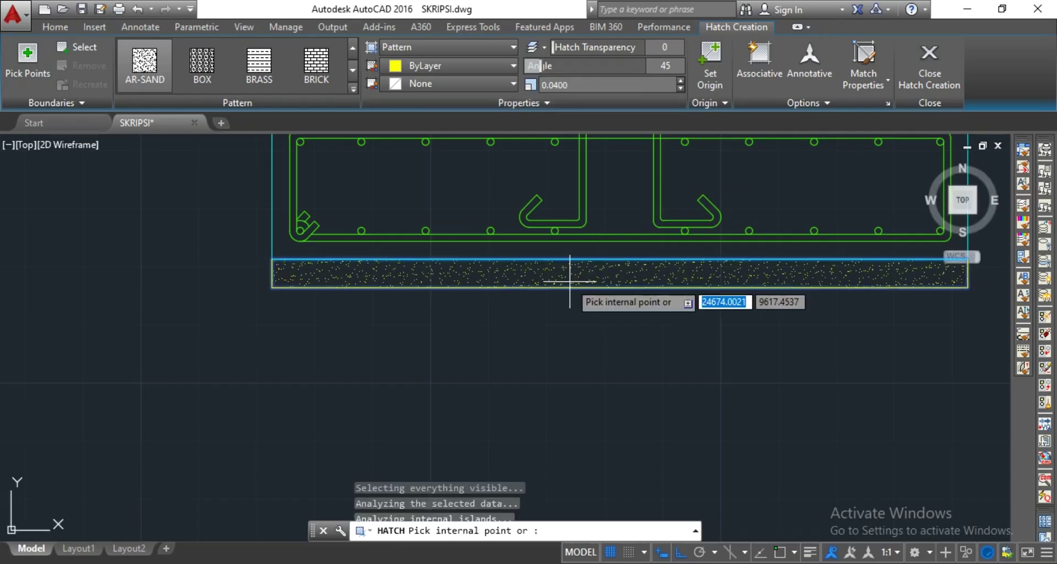
pyautogui.press('Return')
pyautogui.press('Escape')
# Finish the sand hatch and move the MUKA TANAH ±0.00 label straight down to just above the ground line beside the column
pyautogui.scroll(-5, 570, 281)
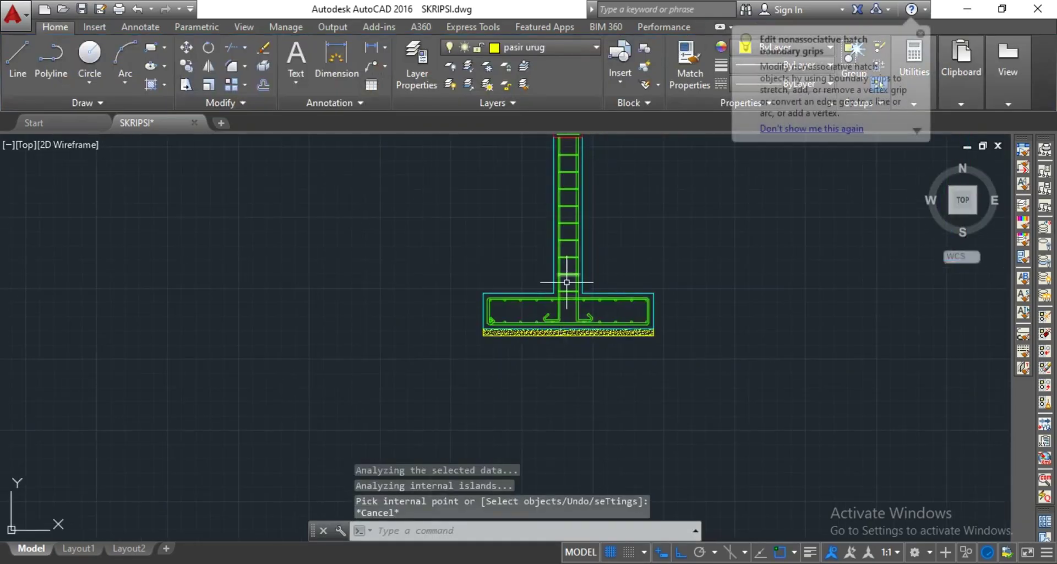
pyautogui.moveTo(561, 236); pyautogui.dragTo(586, 333, button='middle')
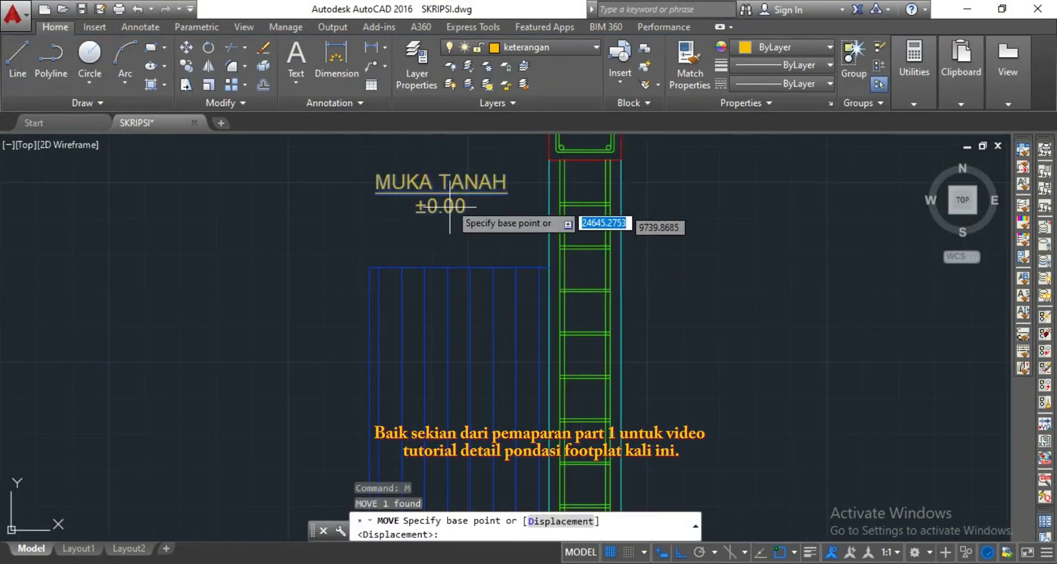
pyautogui.click(450, 206)
pyautogui.scroll(3, 484, 220)
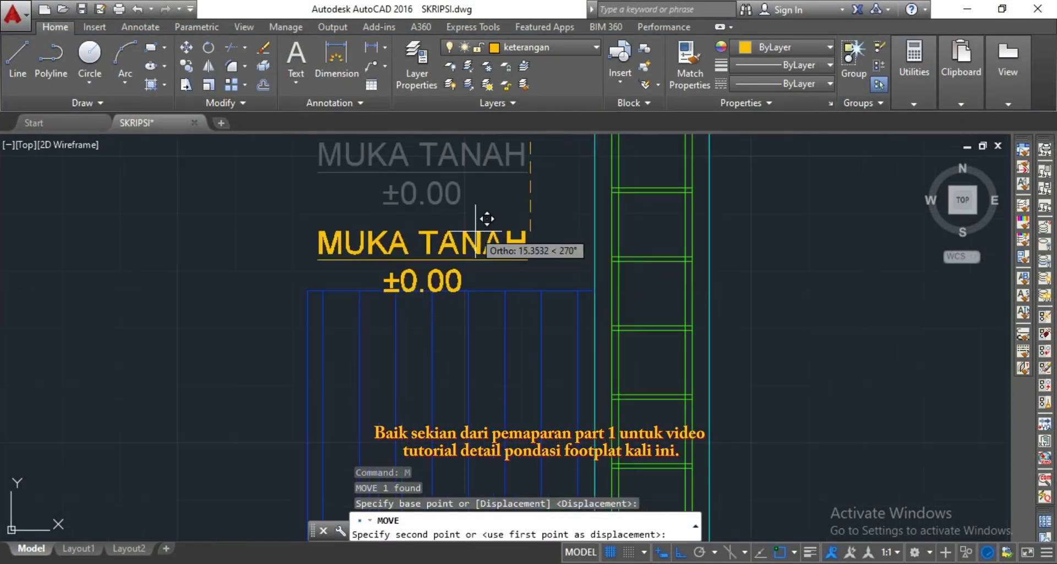
pyautogui.click(511, 201)
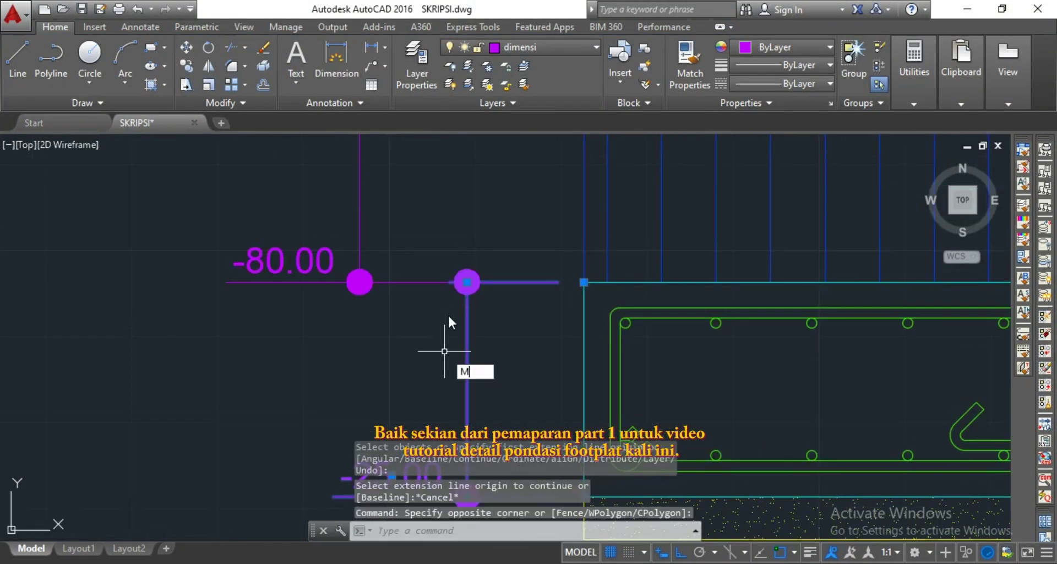
# Move the lower level marker and its vertical line beside the footplate to line up with the -80.00 level marker
pyautogui.click(463, 319)
pyautogui.press('m')
pyautogui.press('space')
pyautogui.scroll(5, 479, 264)
pyautogui.click(566, 260)
pyautogui.press('Escape')
pyautogui.scroll(-4, 304, 248)
pyautogui.moveTo(358, 442); pyautogui.dragTo(404, 325, button='middle')
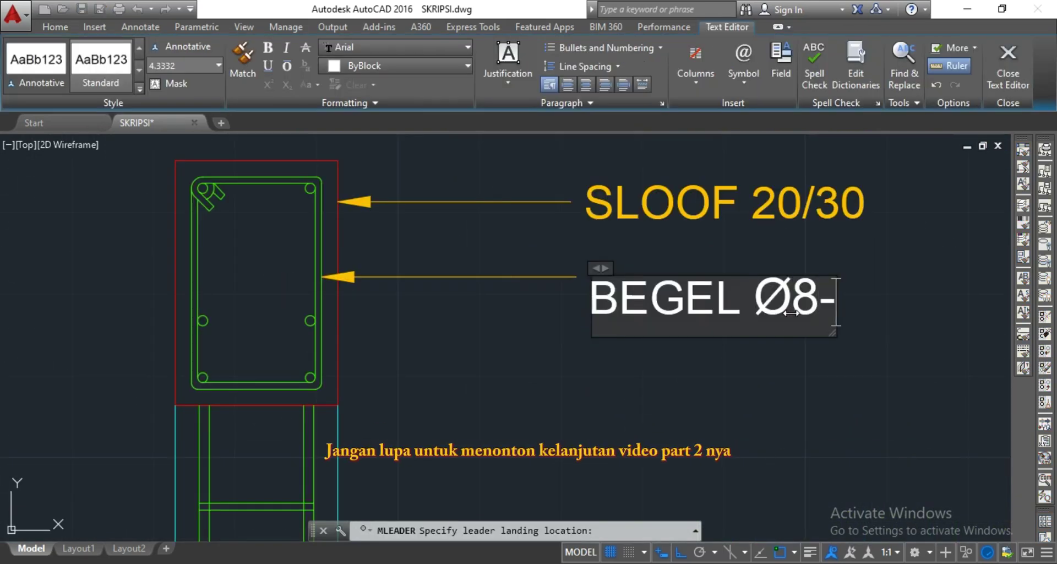
# Complete the sloof stirrup label as BEGEL Ø8-12 and place another leader from the sloof's lower-right reinforcement bar
pyautogui.write('12')
pyautogui.click(719, 377)
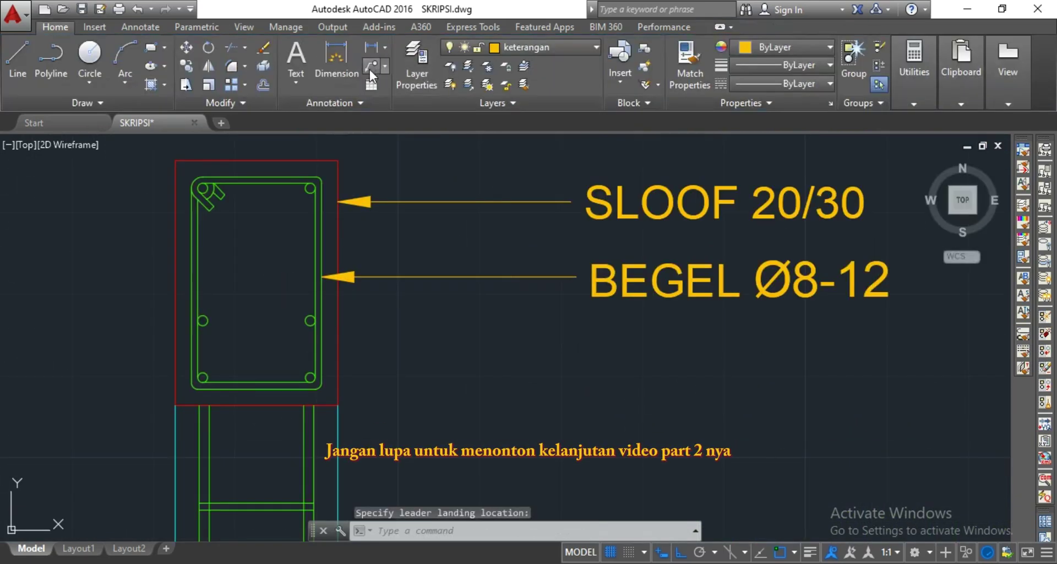
pyautogui.press('space')
pyautogui.click(311, 378)
pyautogui.click(601, 430)
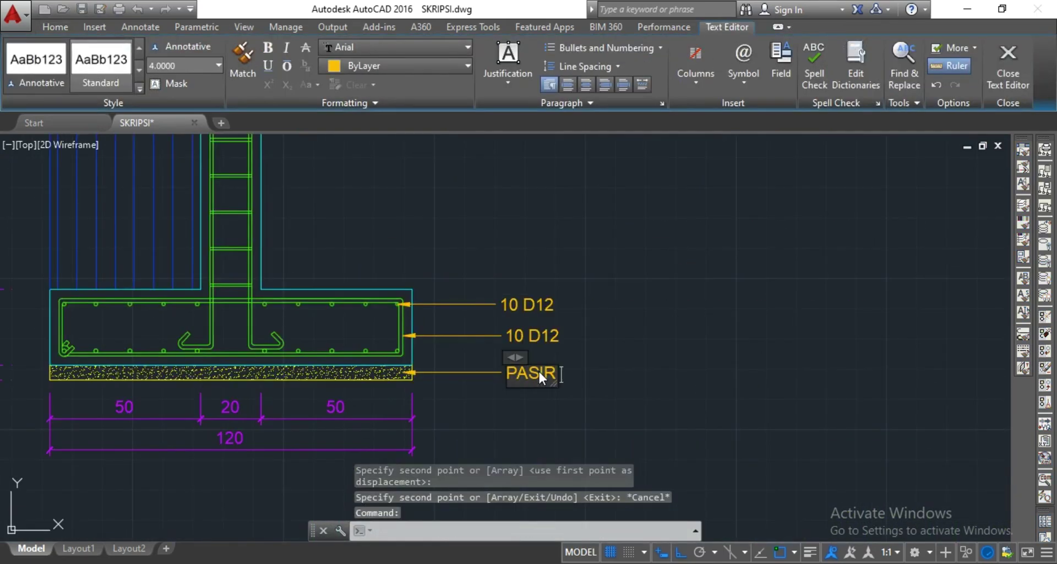
# Complete the sand bed's leader label as PASIR URUG
pyautogui.write('URUG')
pyautogui.click(494, 312)
pyautogui.moveTo(493, 311); pyautogui.dragTo(558, 382, button='middle')
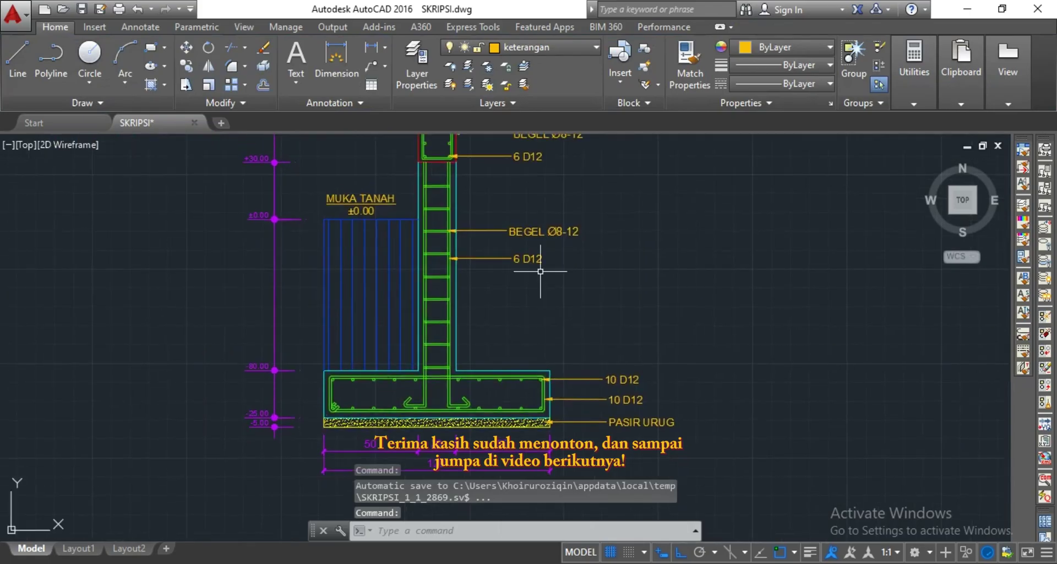
# Examine the whole footplate foundation detail, including its level marks, reinforcement labels, dimensions and drawing title
pyautogui.scroll(-2, 583, 286)
pyautogui.moveTo(584, 284); pyautogui.dragTo(612, 311, button='middle')
pyautogui.scroll(2, 611, 311)
pyautogui.moveTo(417, 268)
pyautogui.mouseDown(button='middle')
pyautogui.moveTo(489, 272)
pyautogui.moveTo(464, 254)
pyautogui.mouseUp(button='middle')
pyautogui.scroll(-2, 464, 253)
pyautogui.moveTo(564, 332); pyautogui.dragTo(580, 345, button='middle')
pyautogui.scroll(2, 587, 288)
pyautogui.moveTo(555, 293)
pyautogui.mouseDown(button='middle')
pyautogui.moveTo(569, 330)
pyautogui.moveTo(571, 277)
pyautogui.mouseUp(button='middle')
pyautogui.scroll(-2, 572, 276)
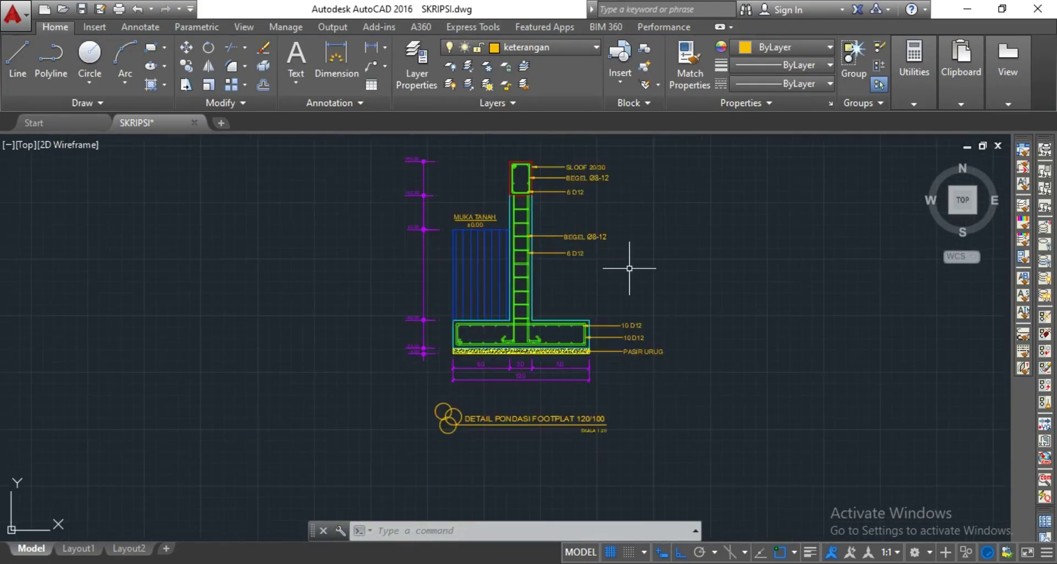